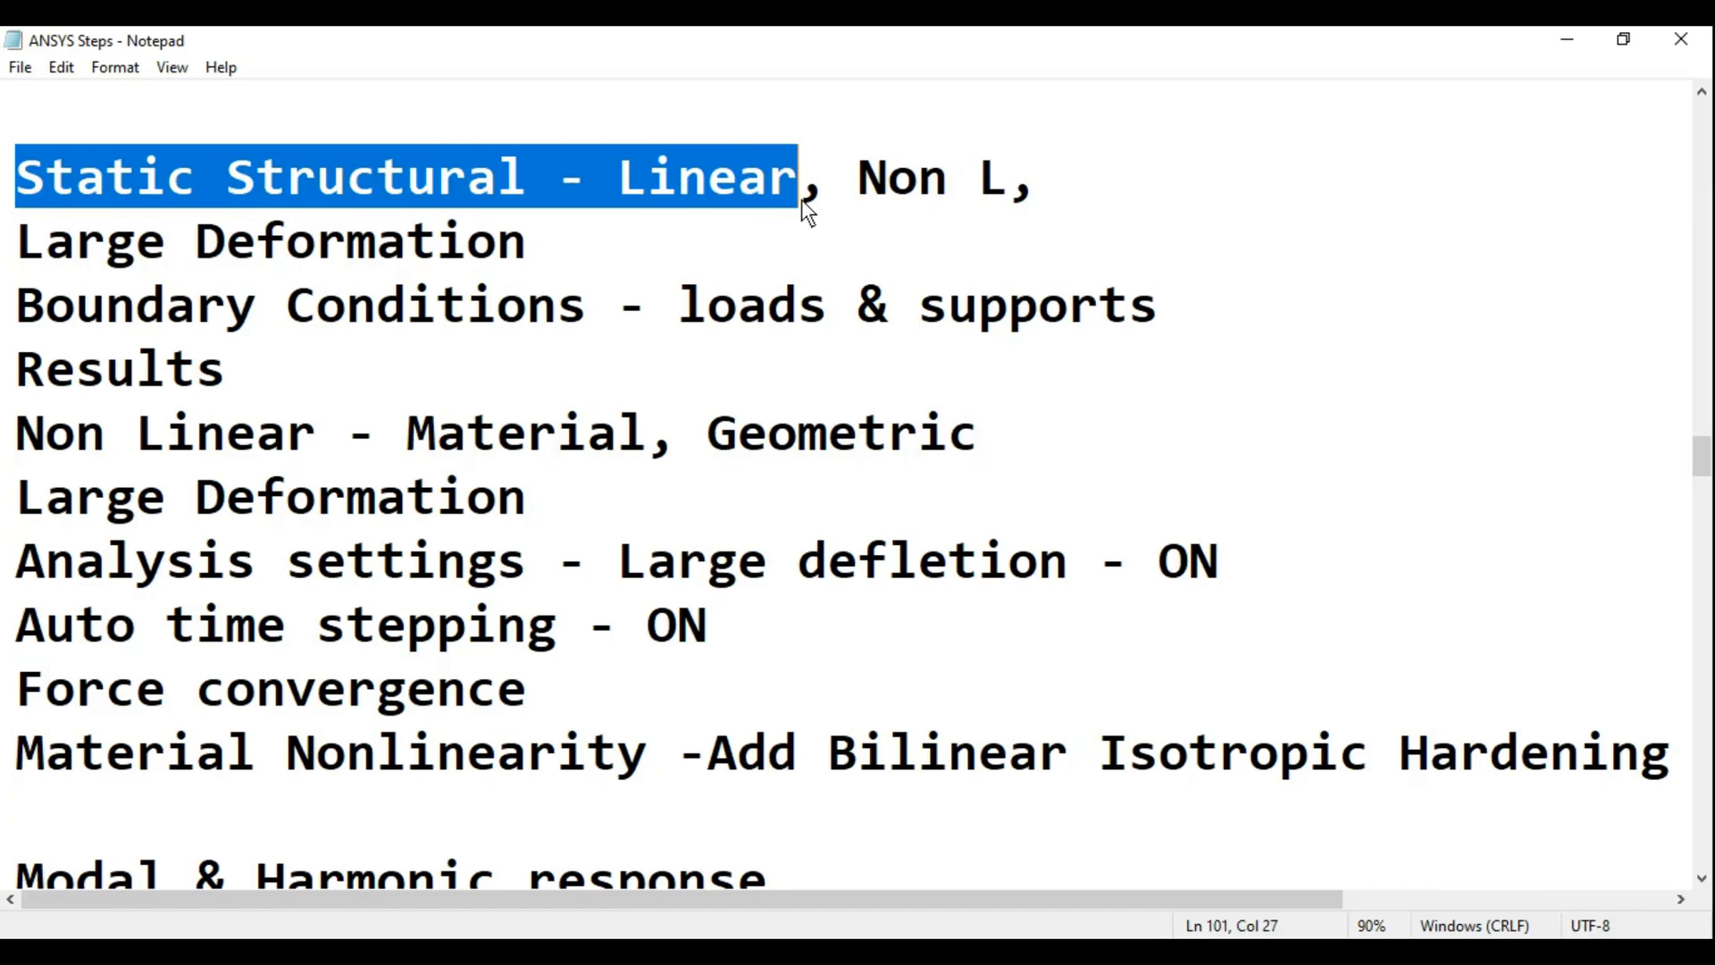
- Review the analysis steps notes on static structural linear, nonlinear and large deformation analysis
drag(855, 190, 965, 190)
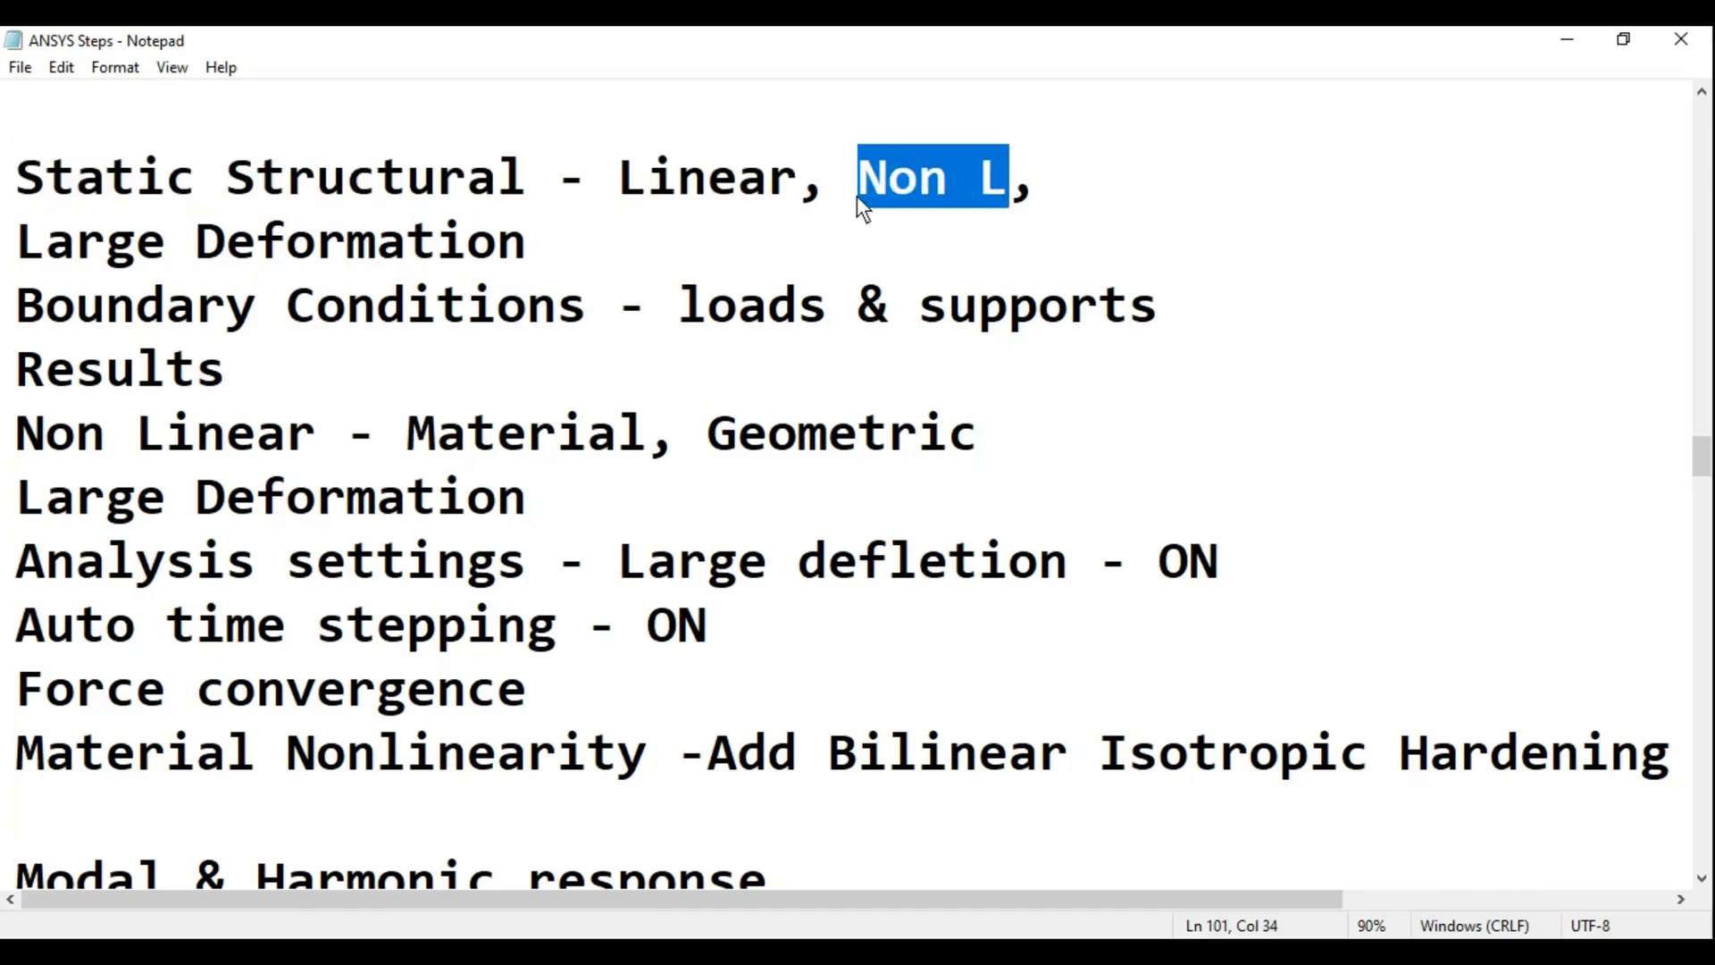
drag(14, 249, 495, 248)
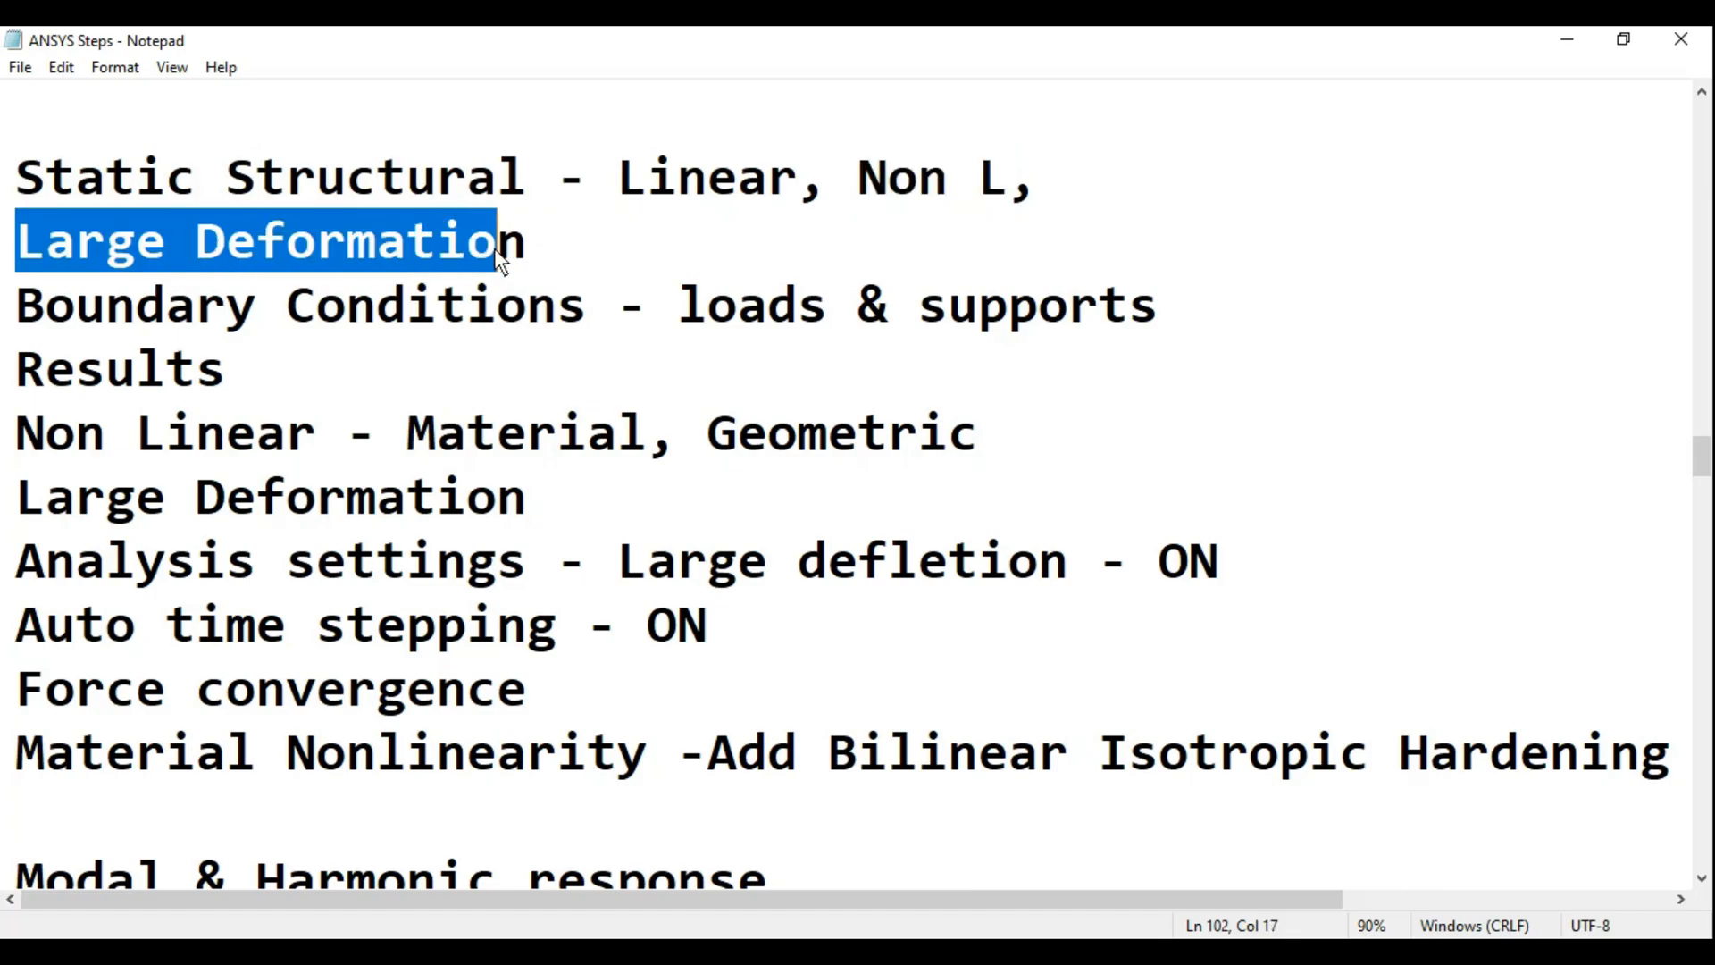
click(545, 252)
drag(5, 191, 586, 245)
- Switch to Workbench and add a Static Structural analysis system to the project schematic
click(708, 951)
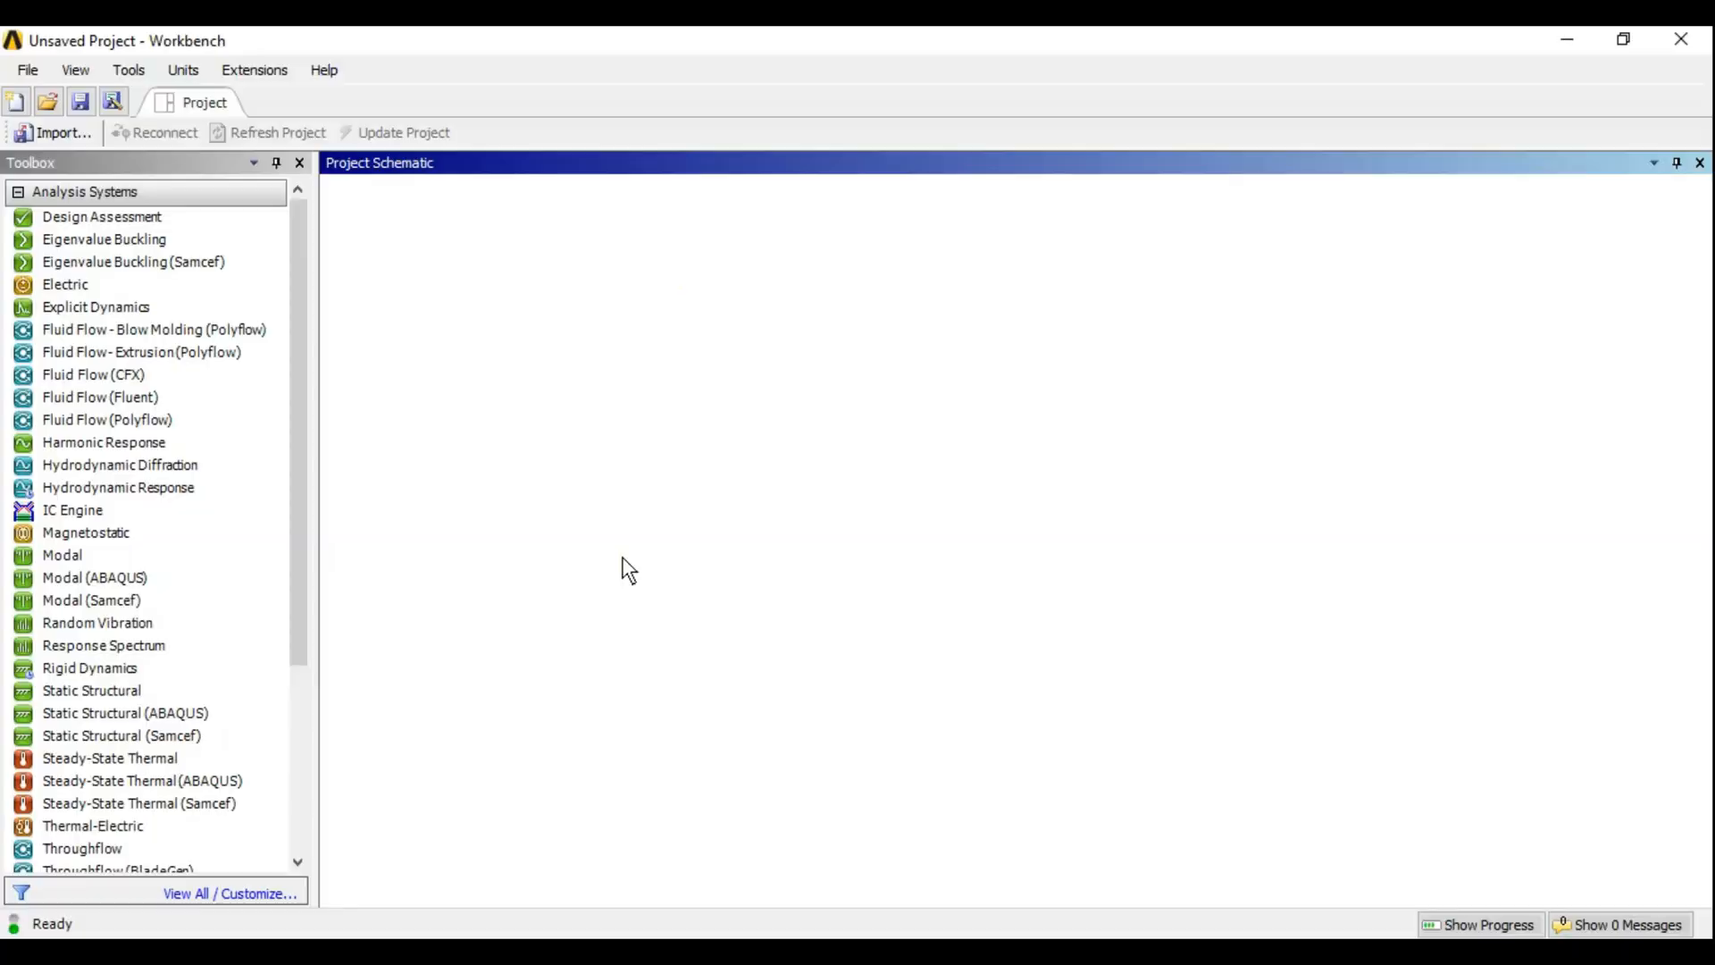
drag(84, 693, 493, 277)
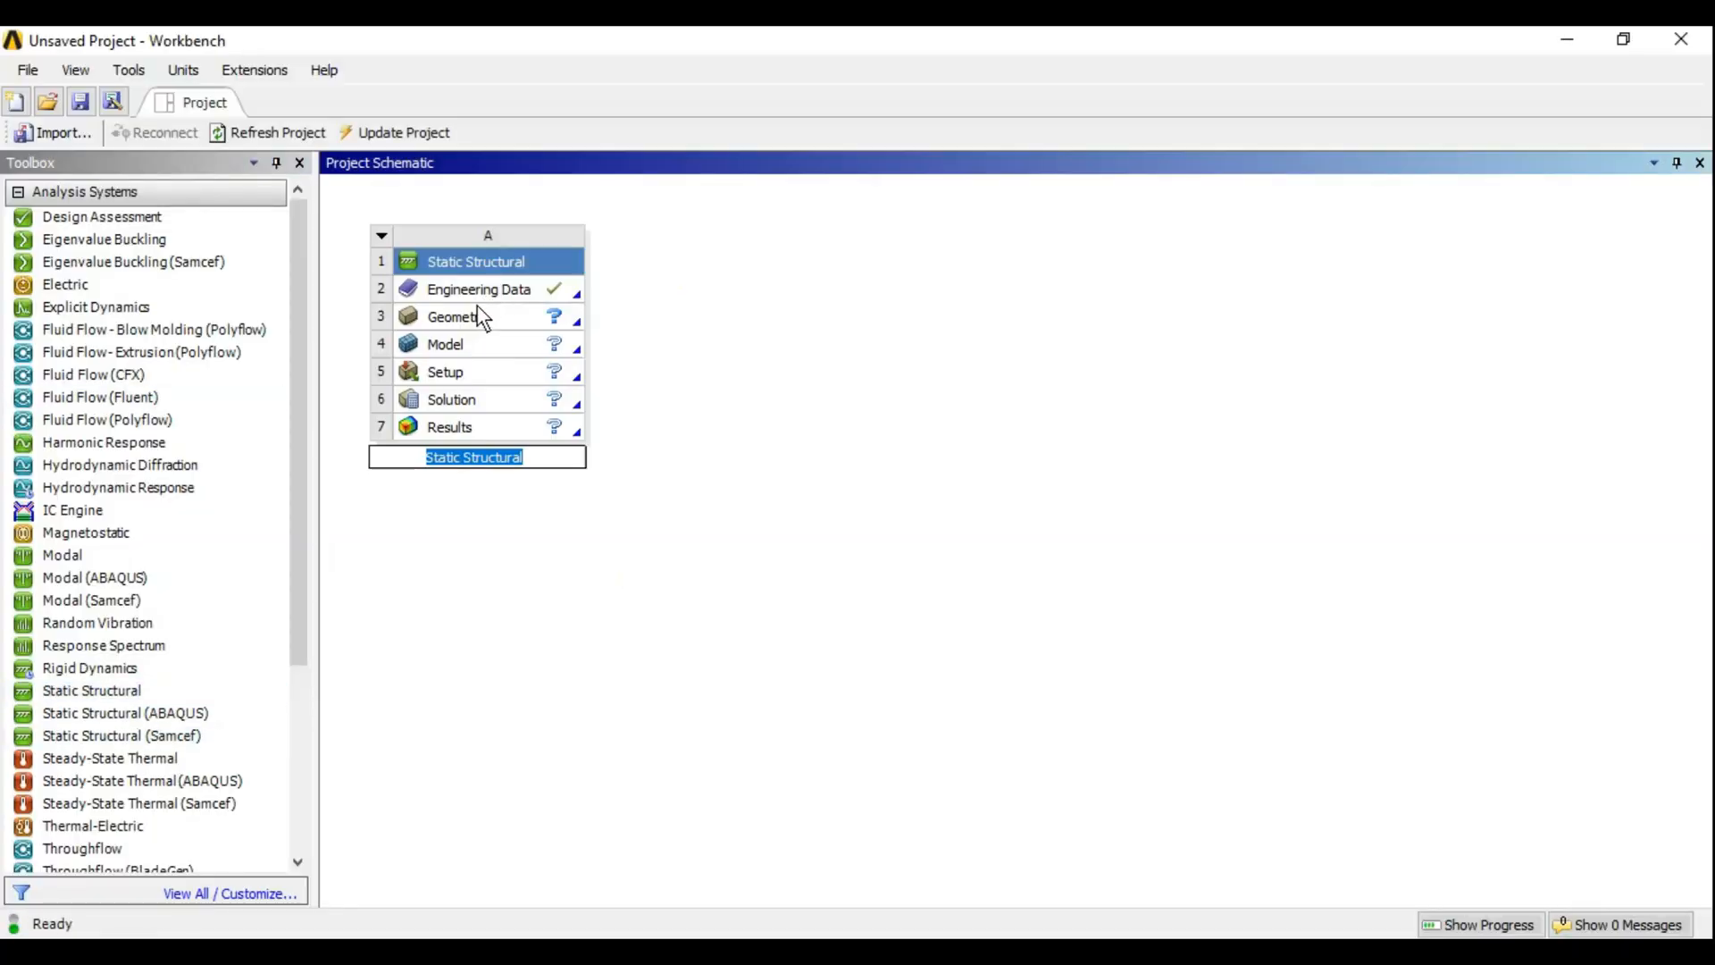
- Open a new geometry for the analysis in DesignModeler, working in millimetres
click(477, 312)
right_click(539, 320)
click(625, 348)
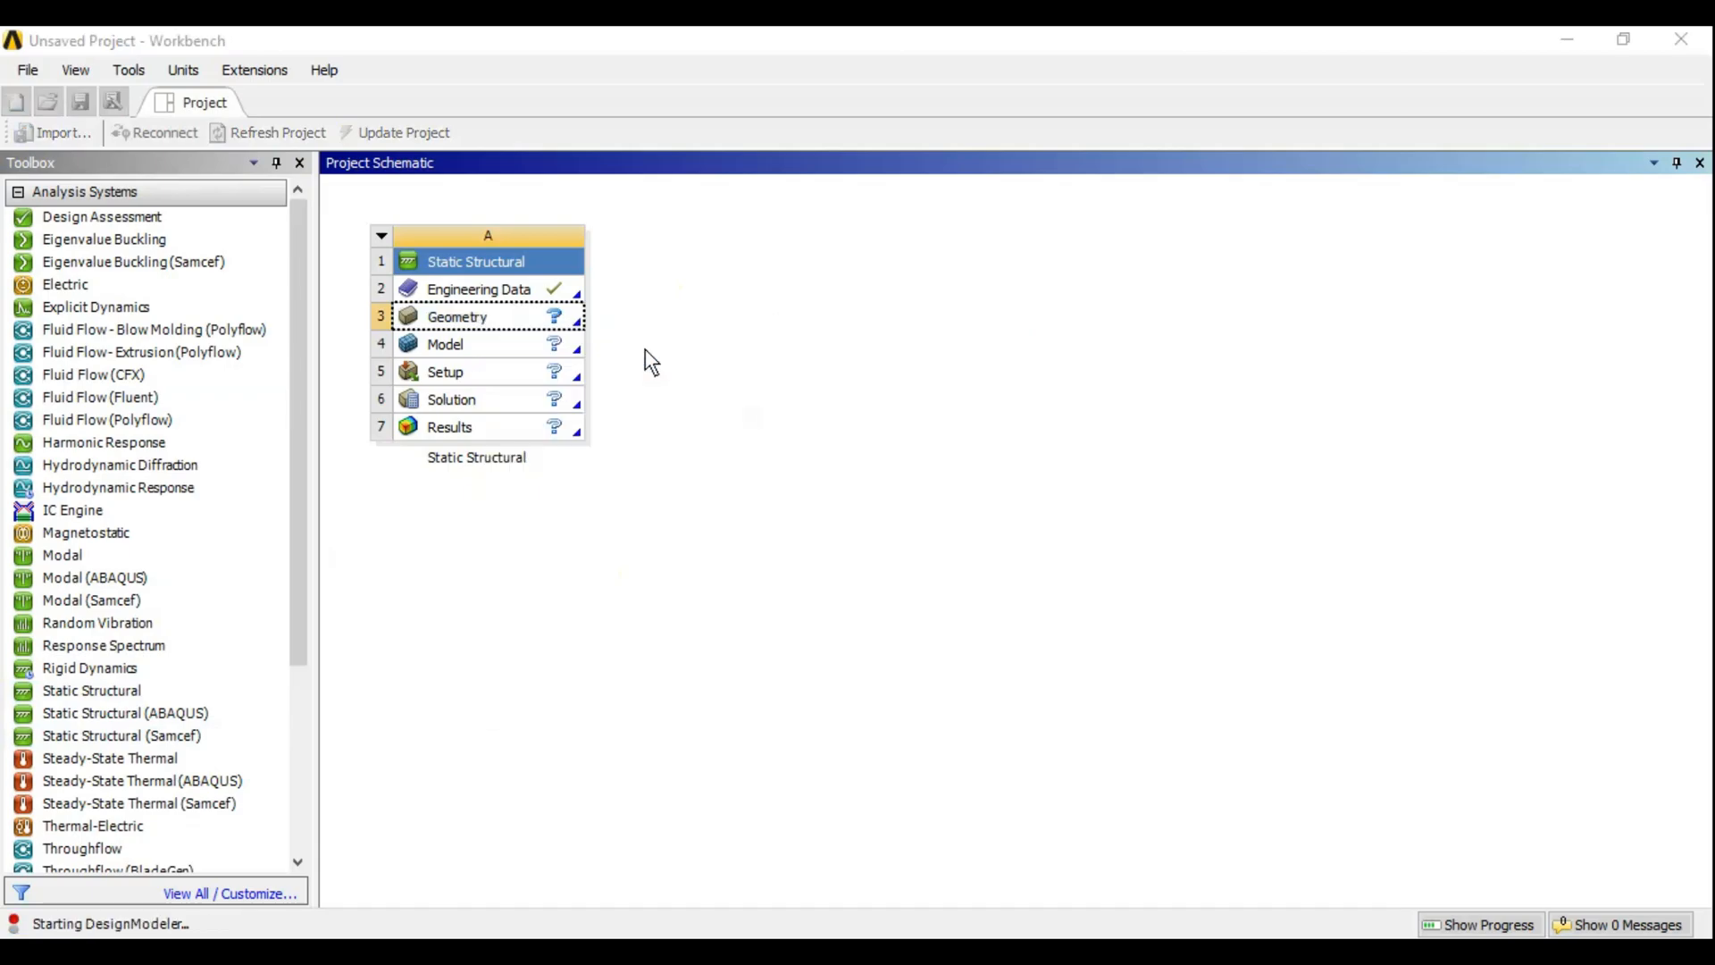
click(244, 71)
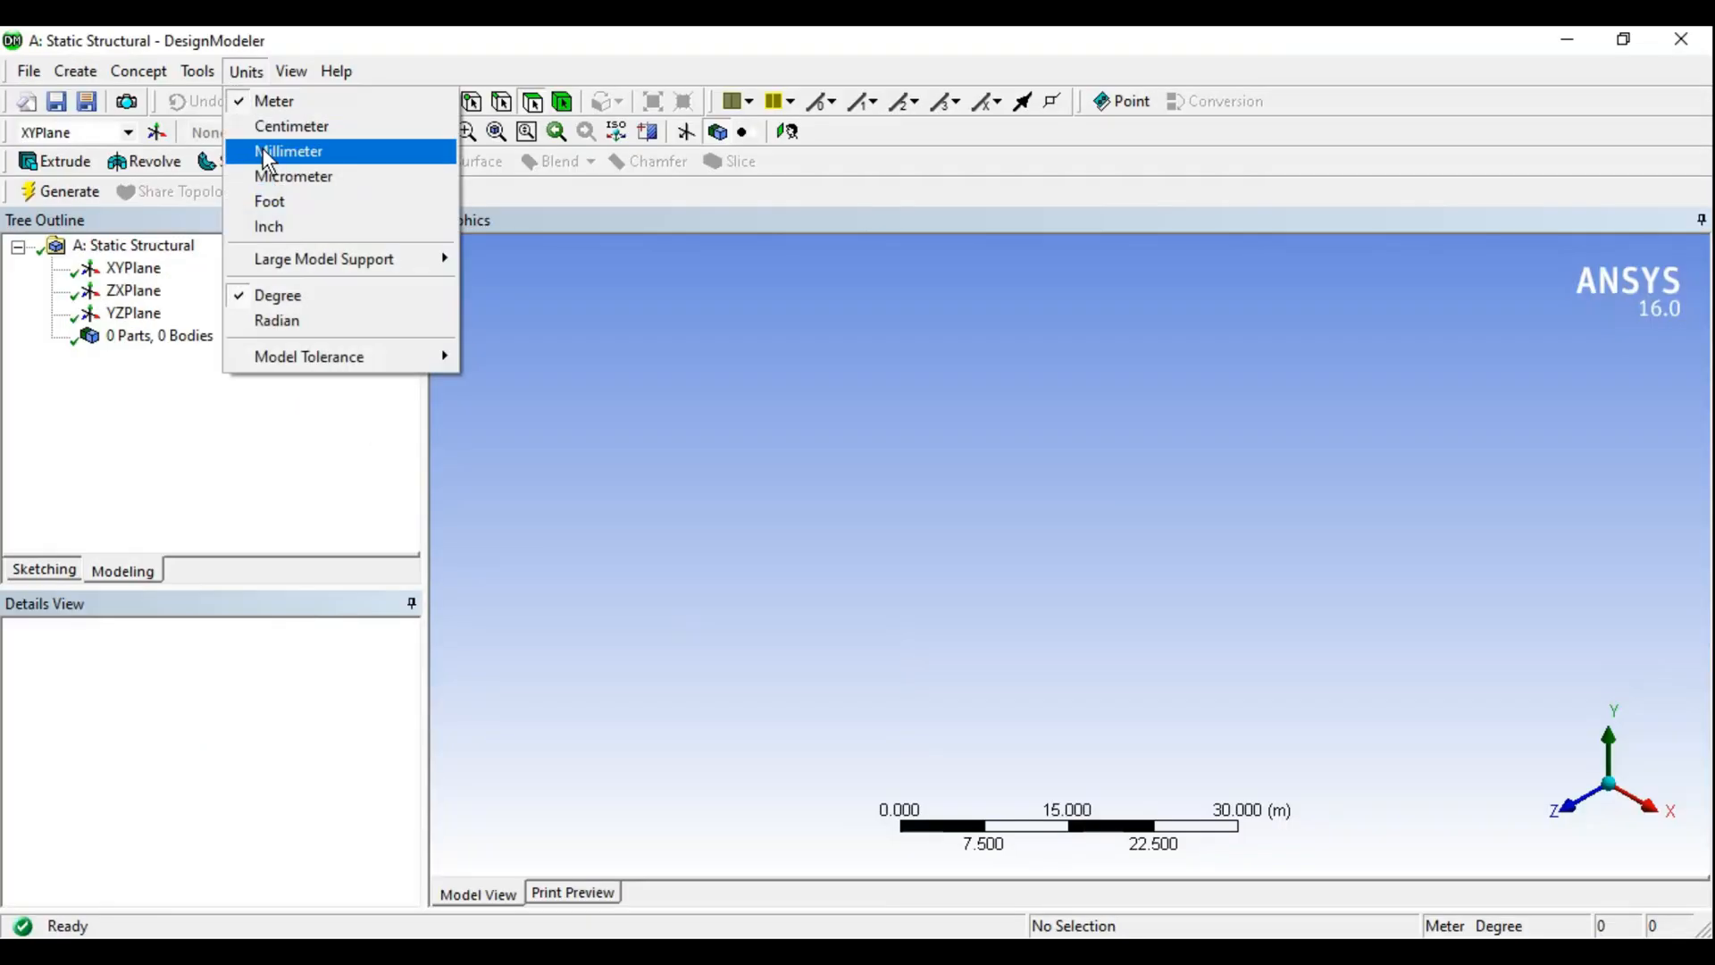
click(285, 149)
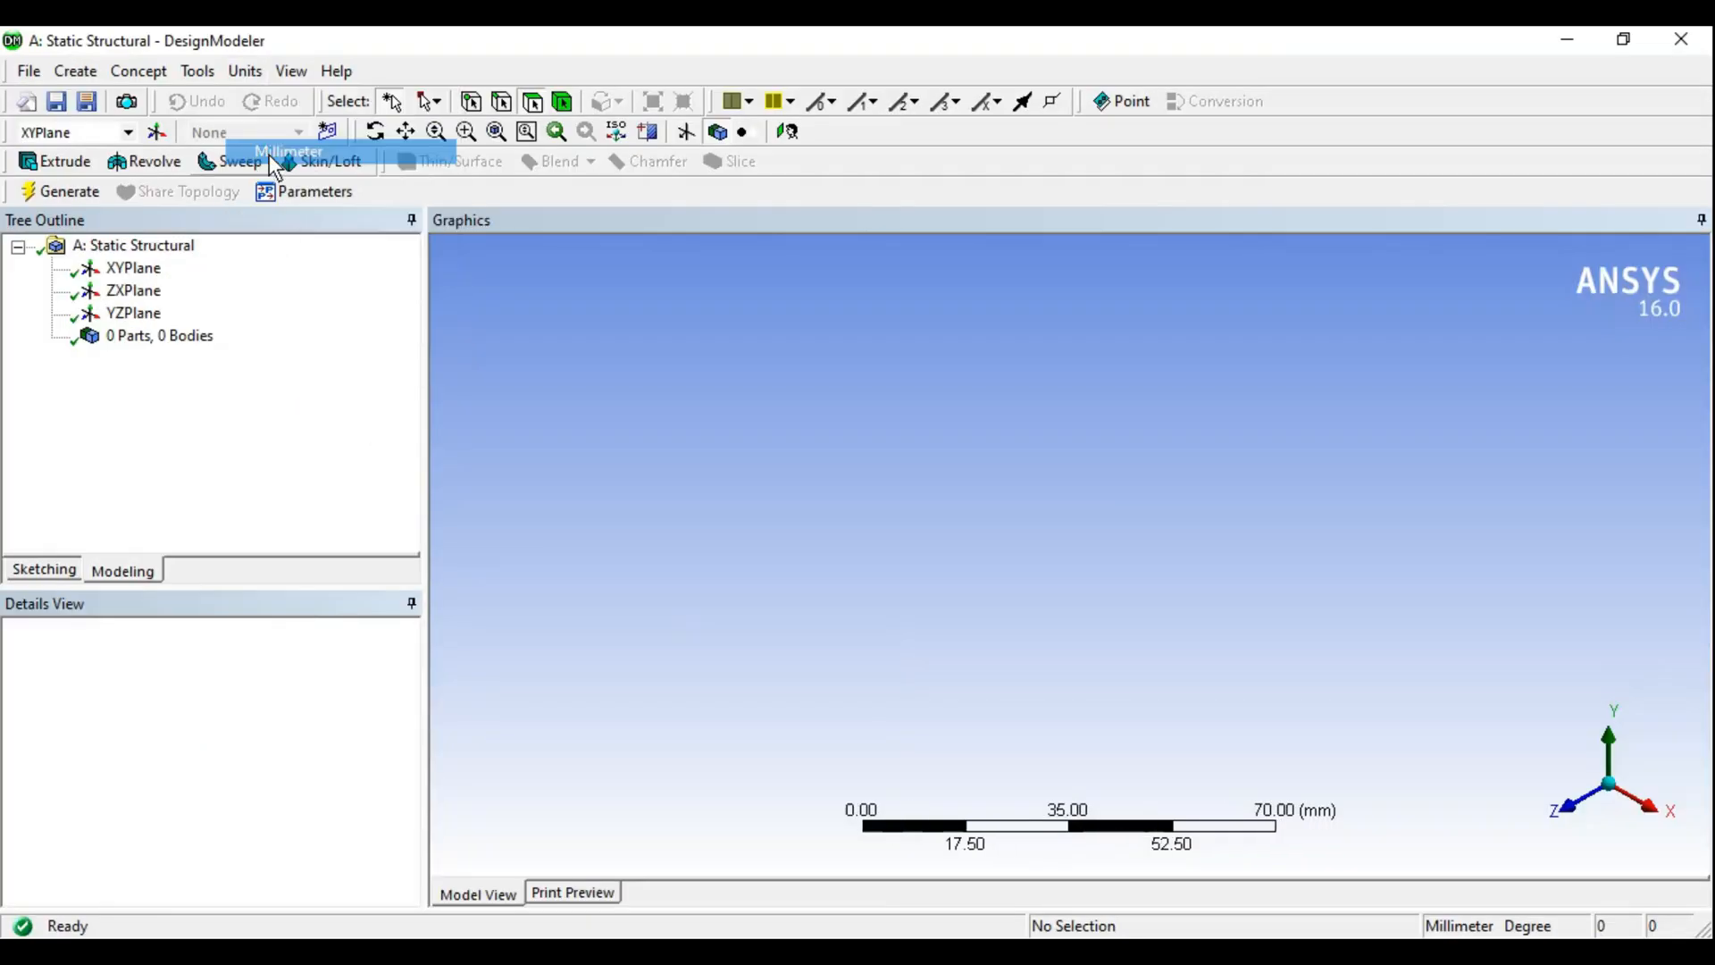
- Sketch a rectangle on the XYPlane resting on the X axis, about 53 mm wide and 12 mm tall
click(134, 267)
right_click(140, 270)
click(177, 288)
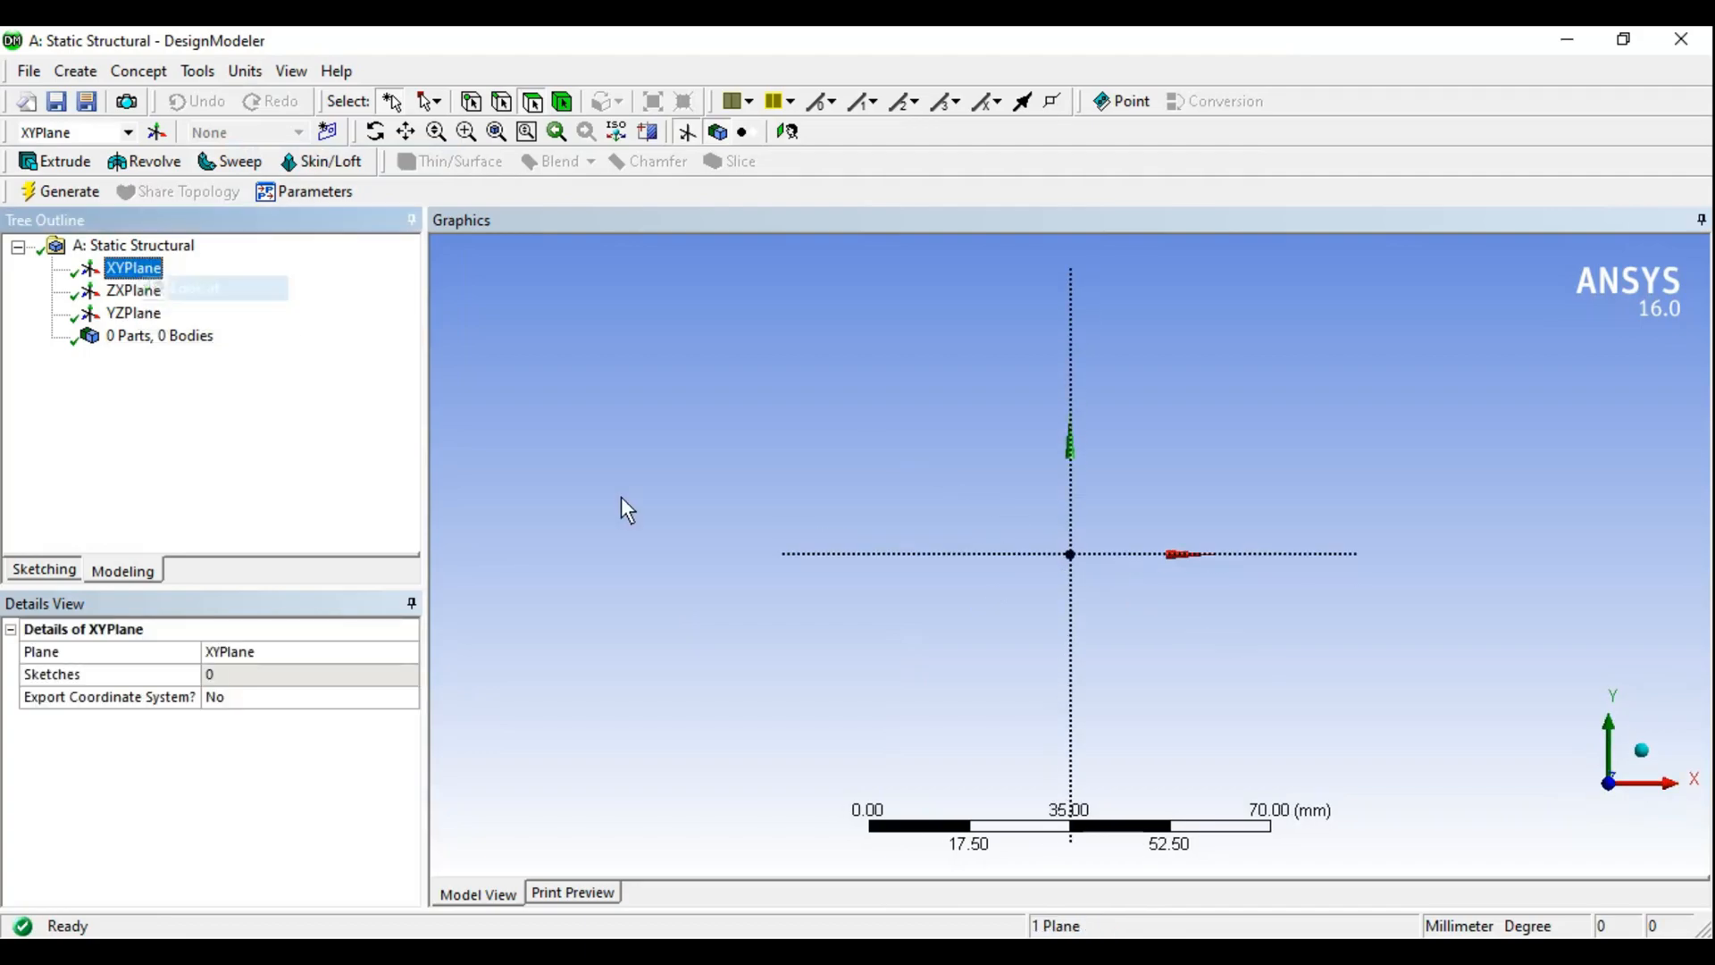
click(50, 571)
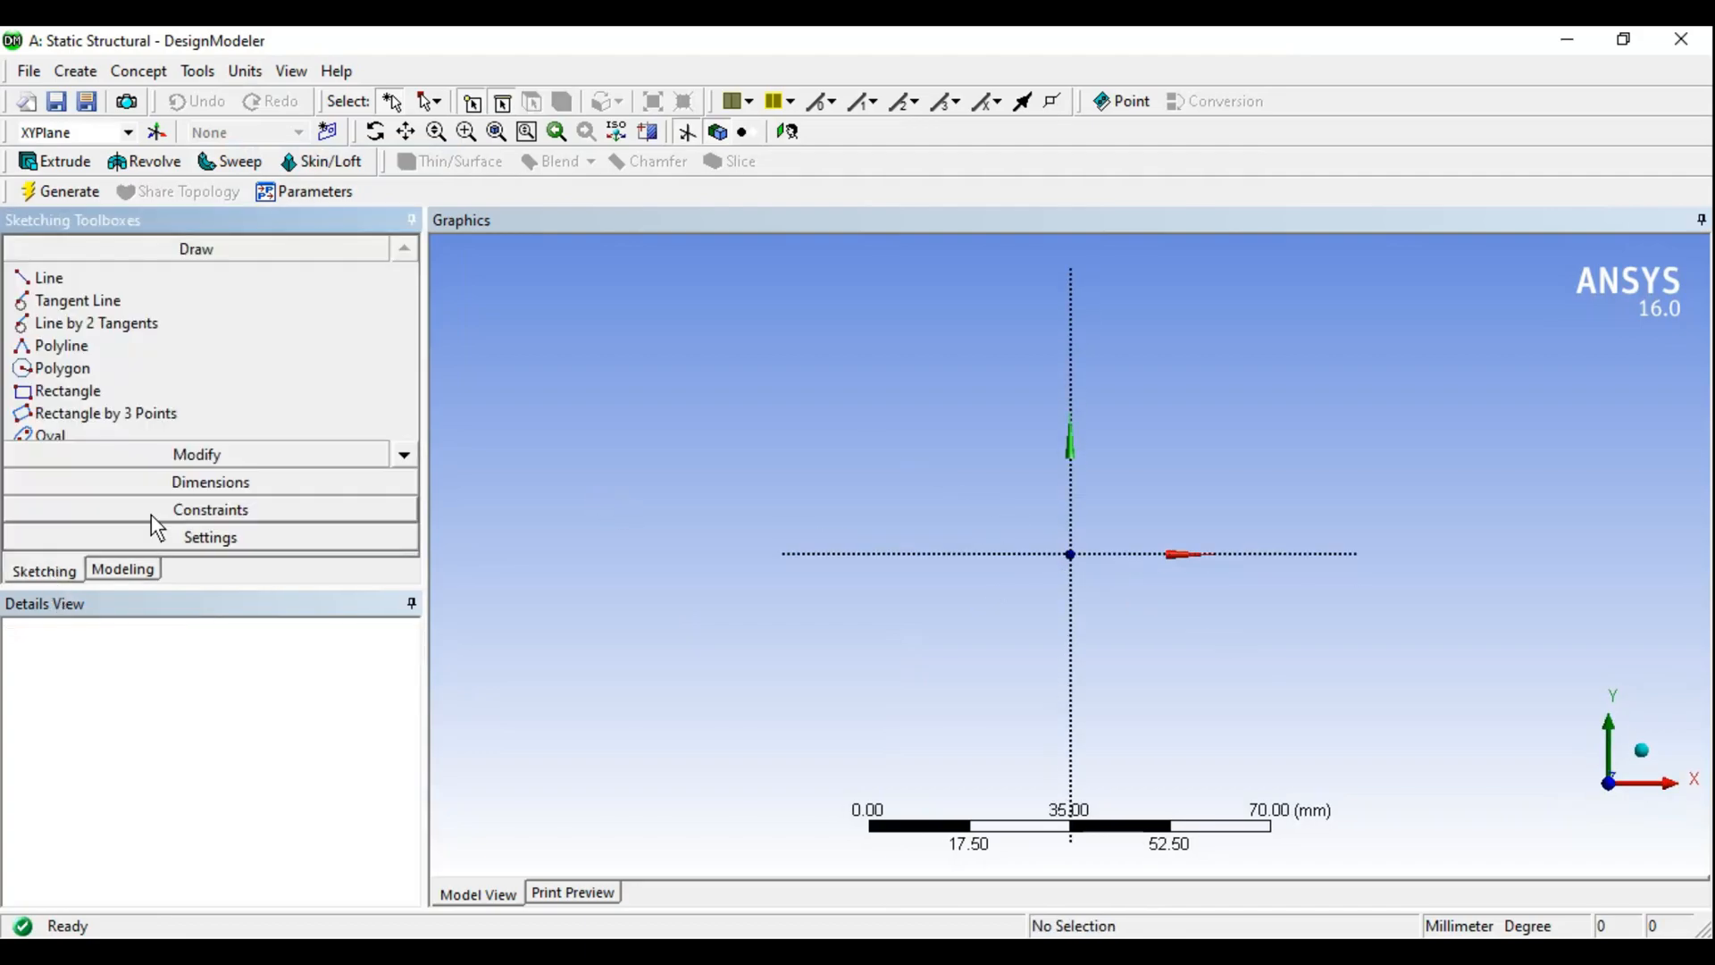
click(71, 391)
click(925, 555)
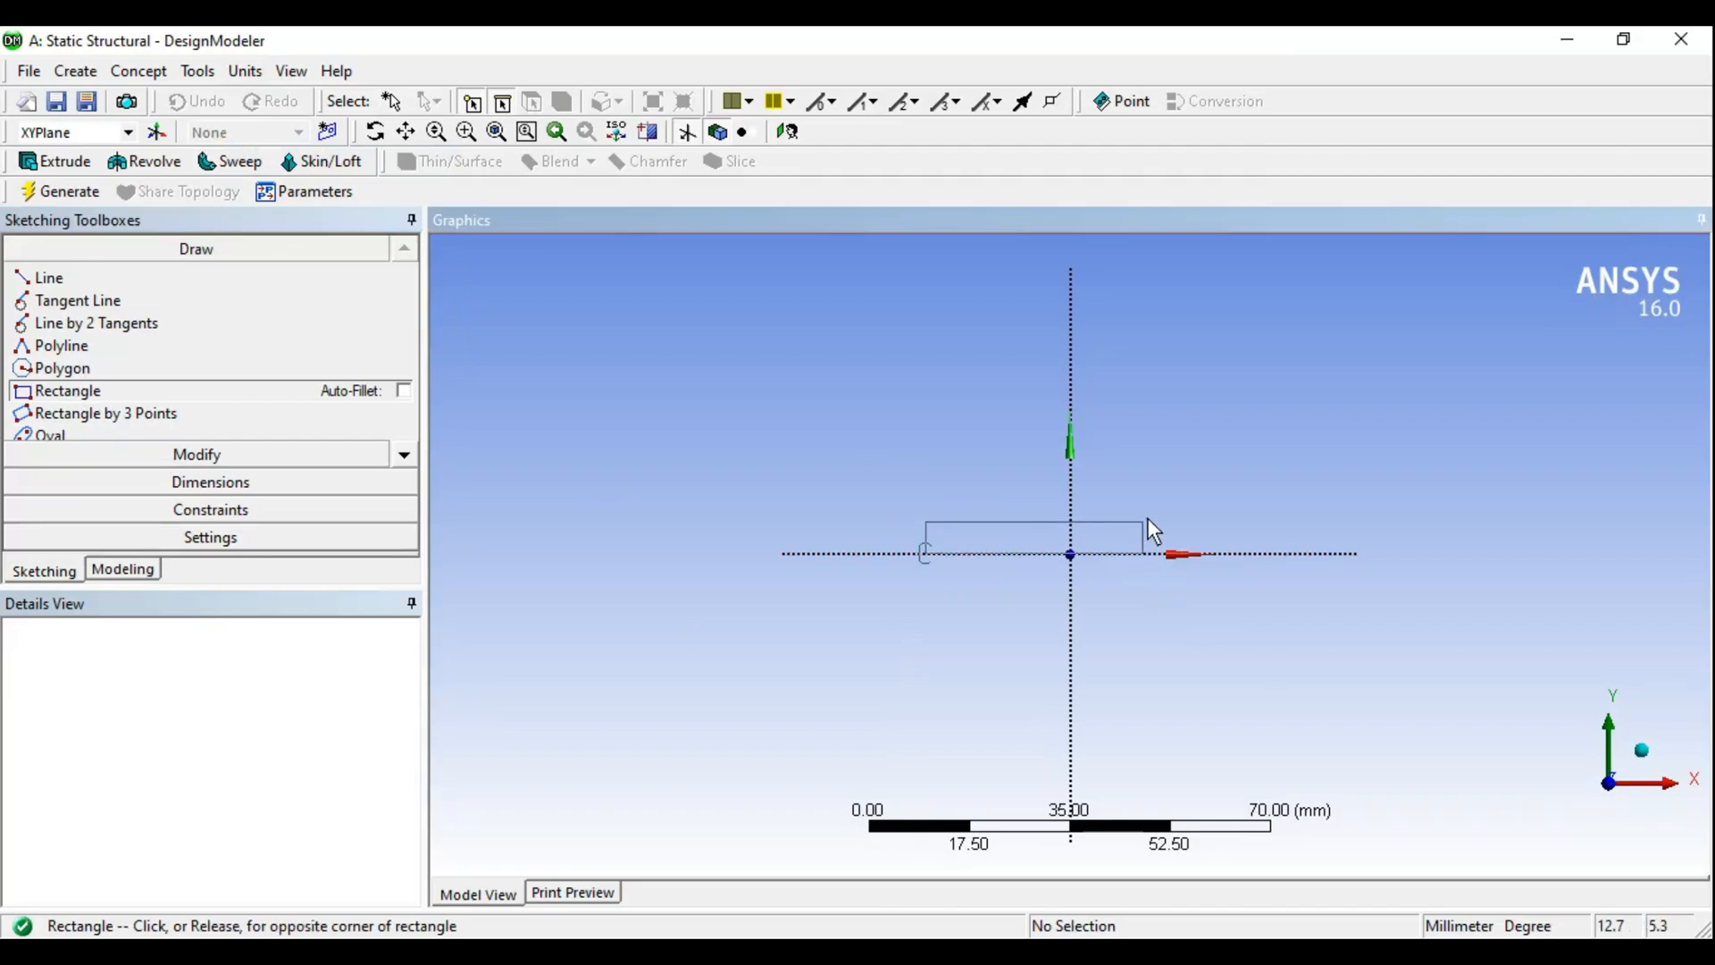
click(1232, 484)
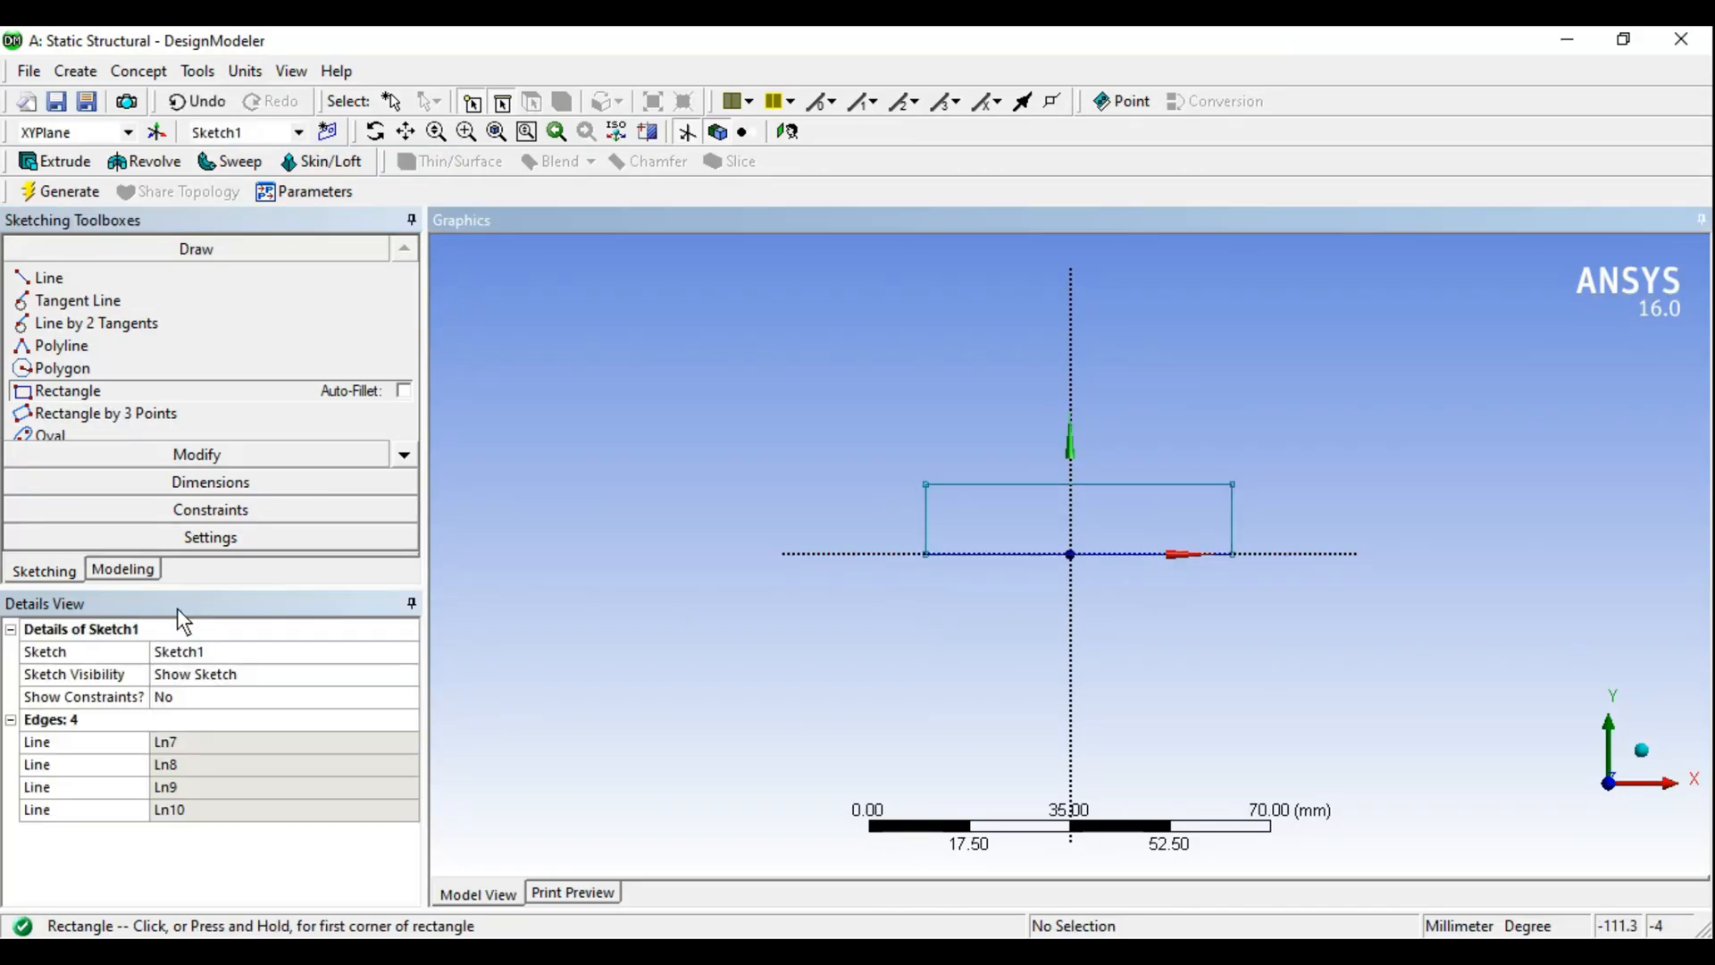
- Dimension the rectangle's width, height, and the horizontal distance from its left edge to the origin
click(211, 482)
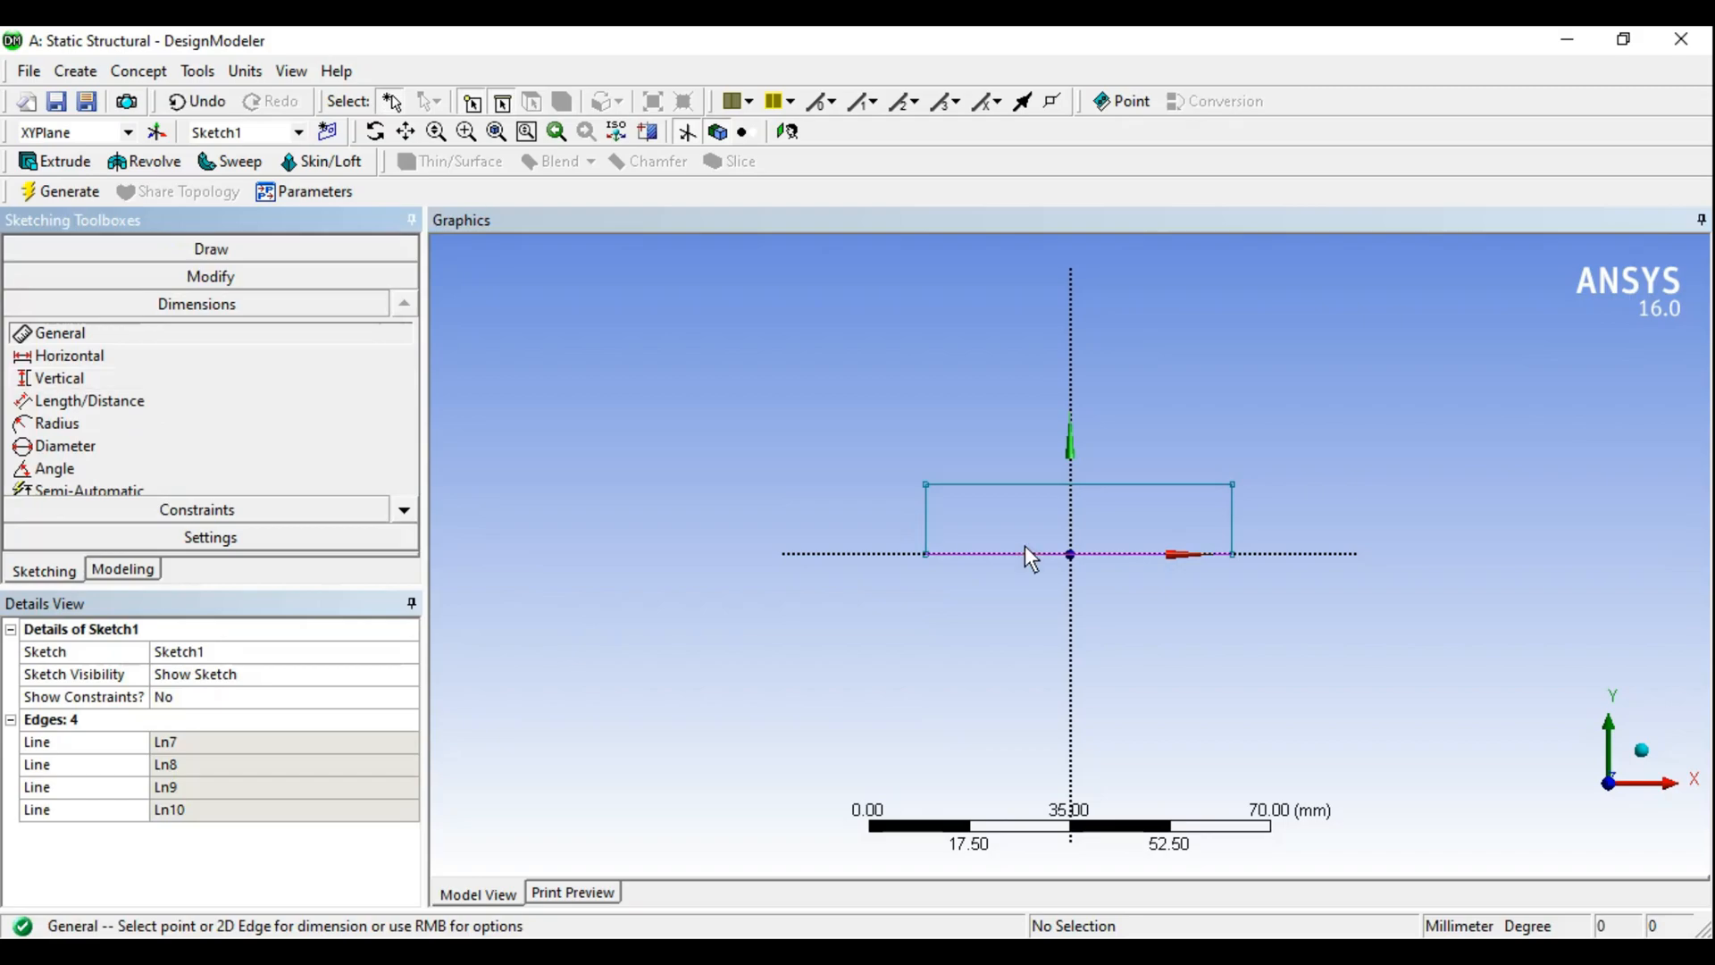
click(997, 487)
click(987, 450)
click(925, 511)
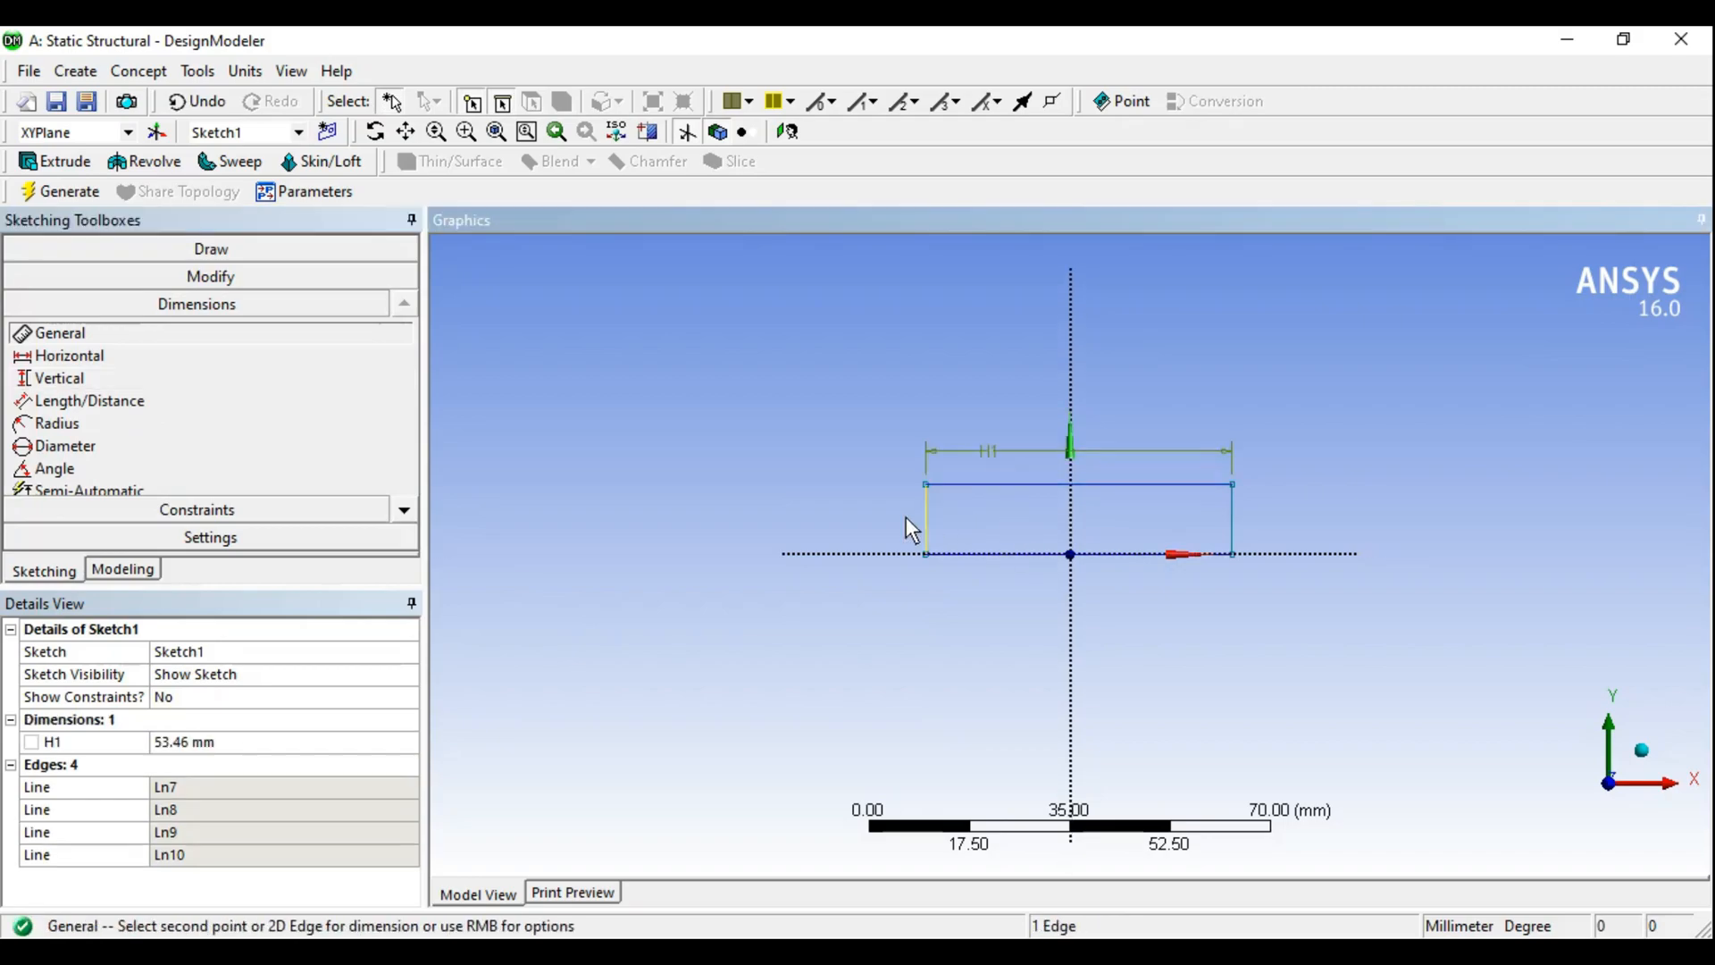
click(898, 518)
click(63, 355)
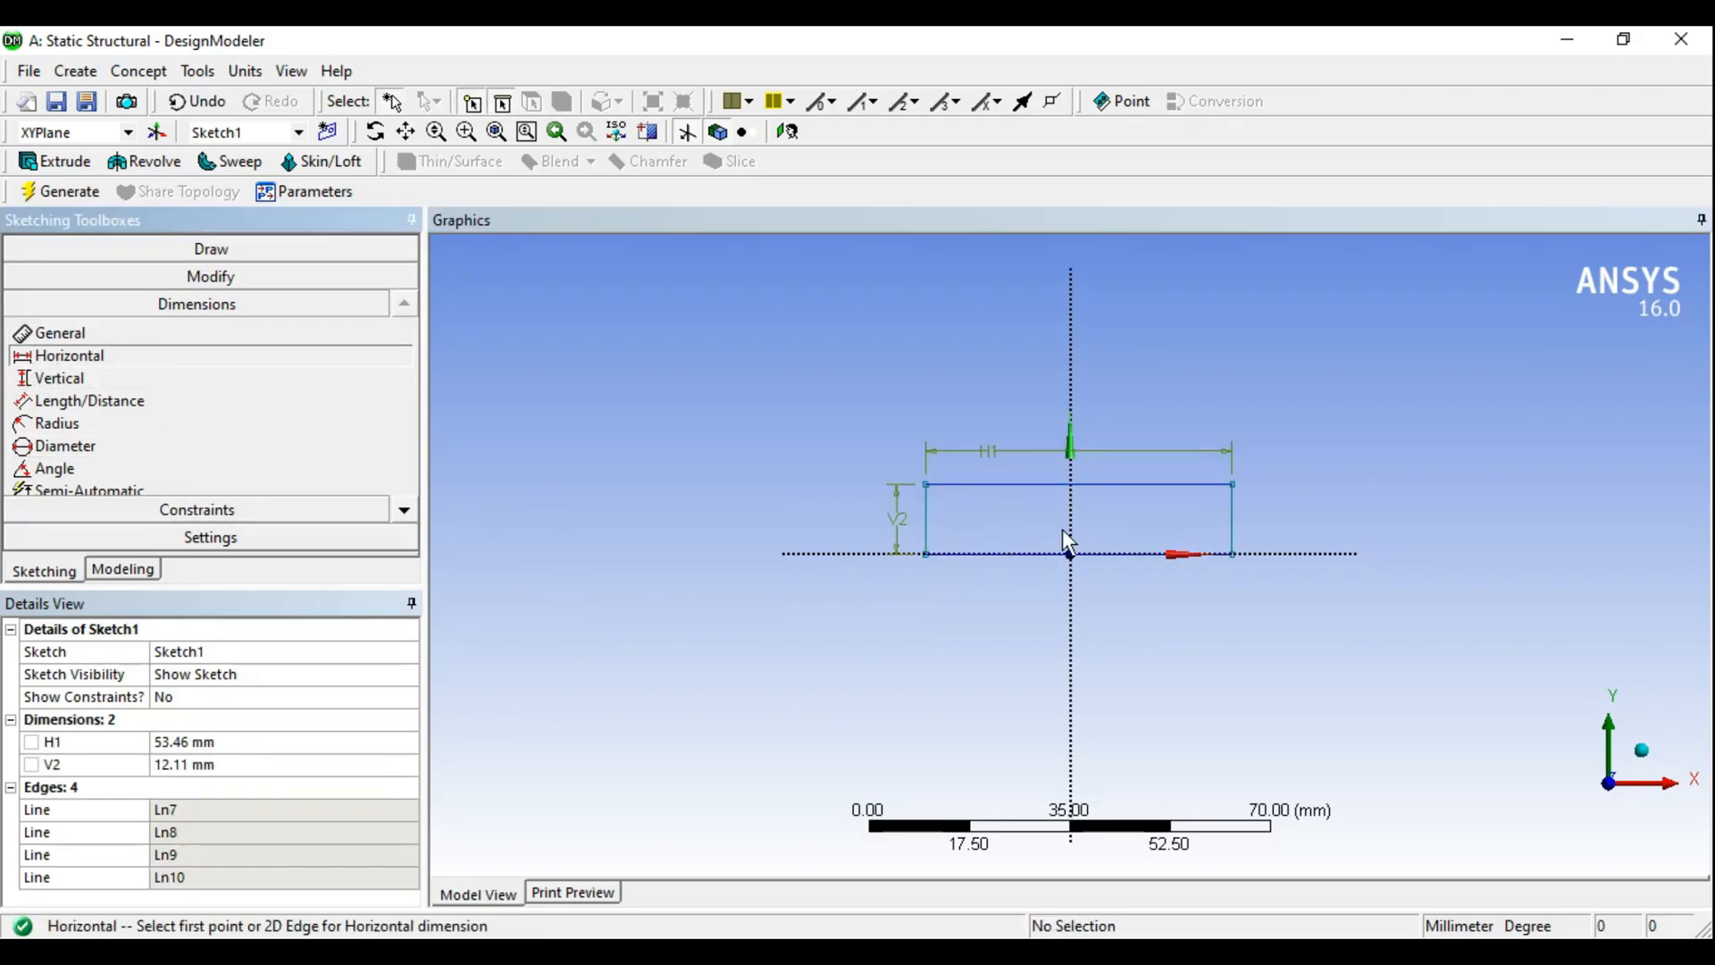
click(1071, 518)
click(926, 530)
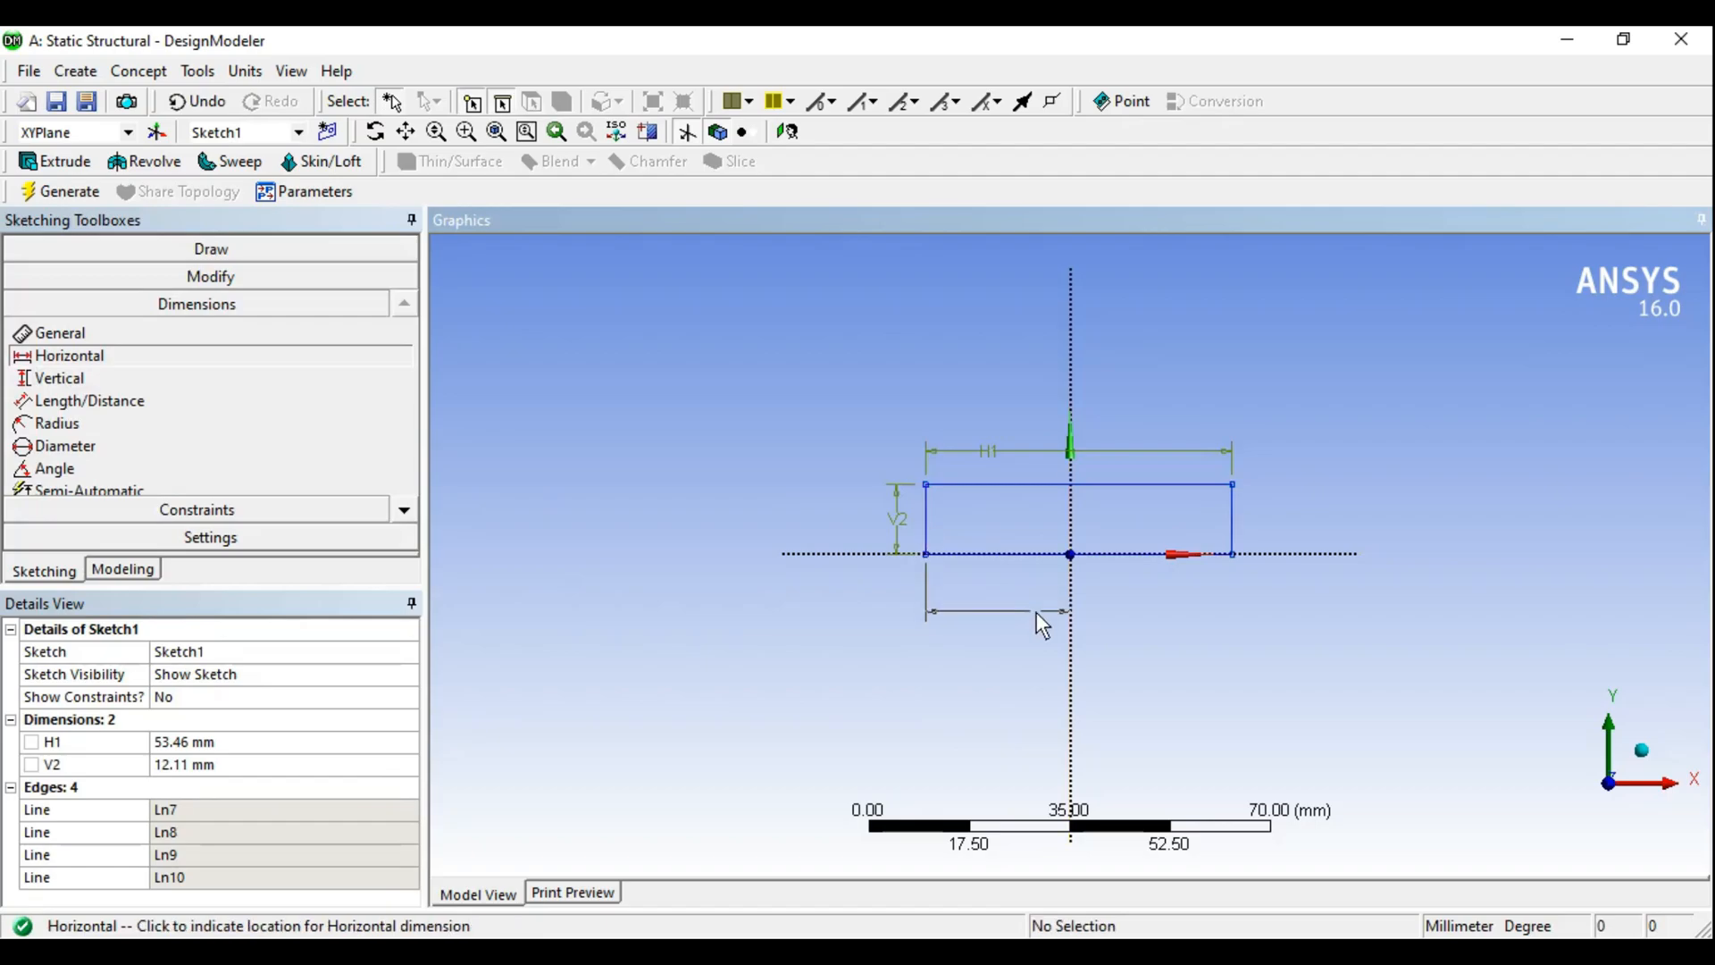
click(1036, 611)
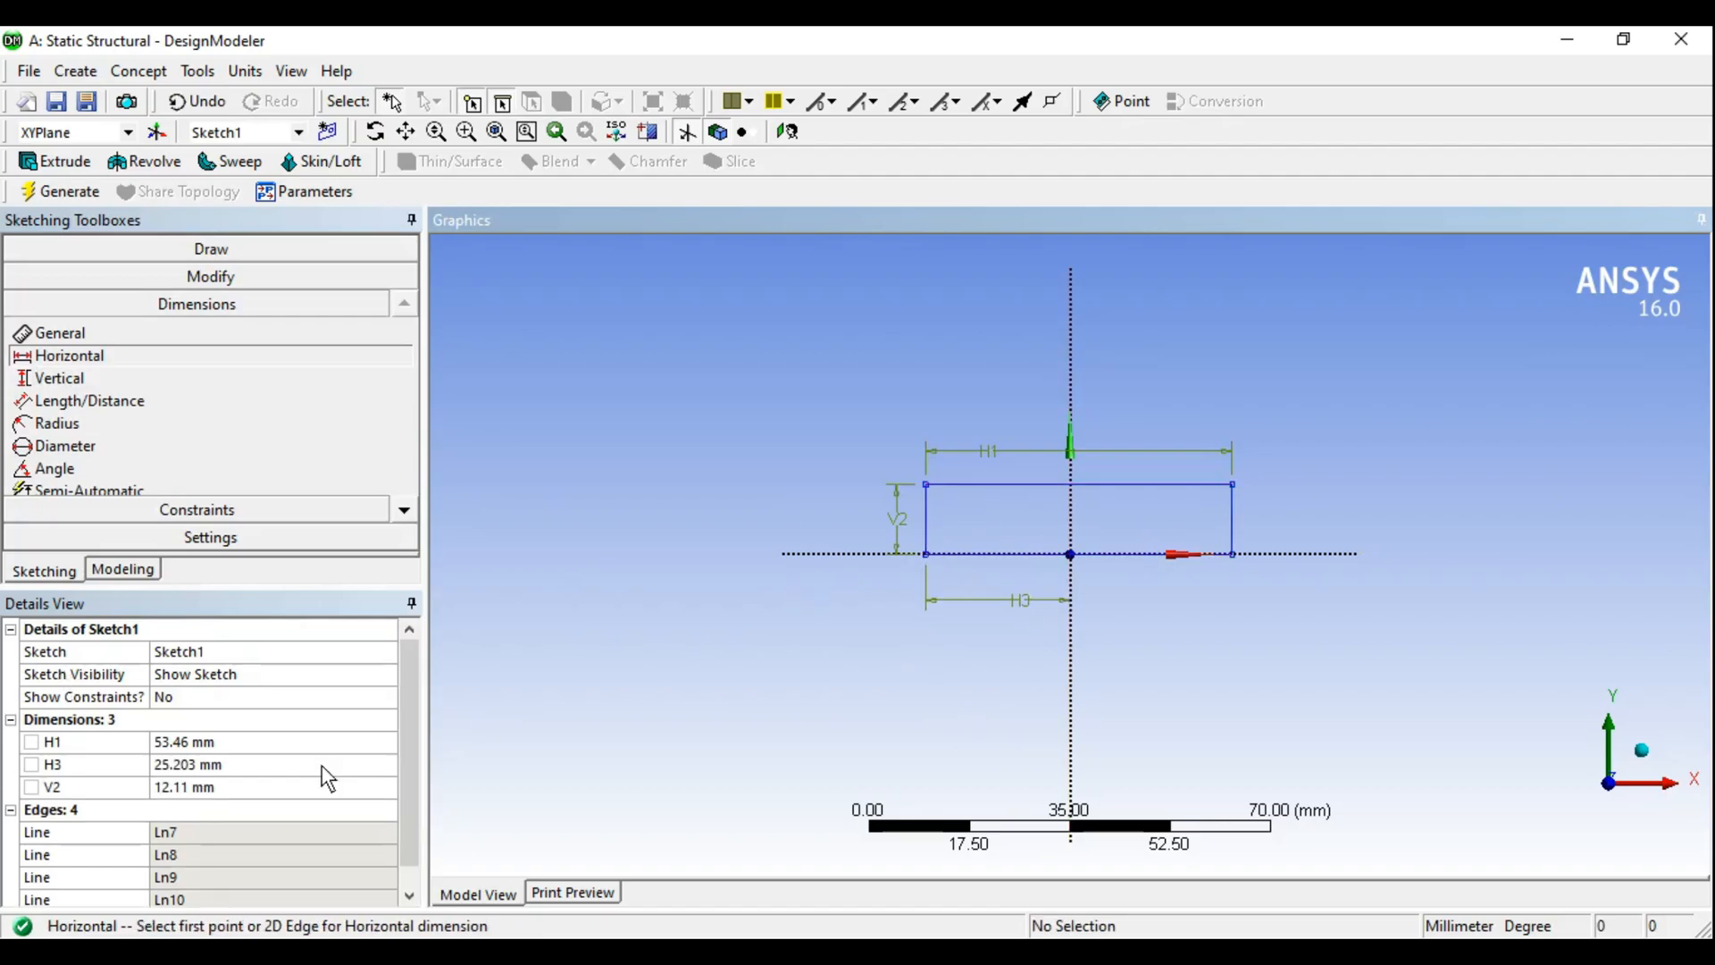
- Set the width H1 to 60 mm, the offset H3 to 30 mm and the height V2 to 15 mm
click(237, 741)
text(60)
key(Return)
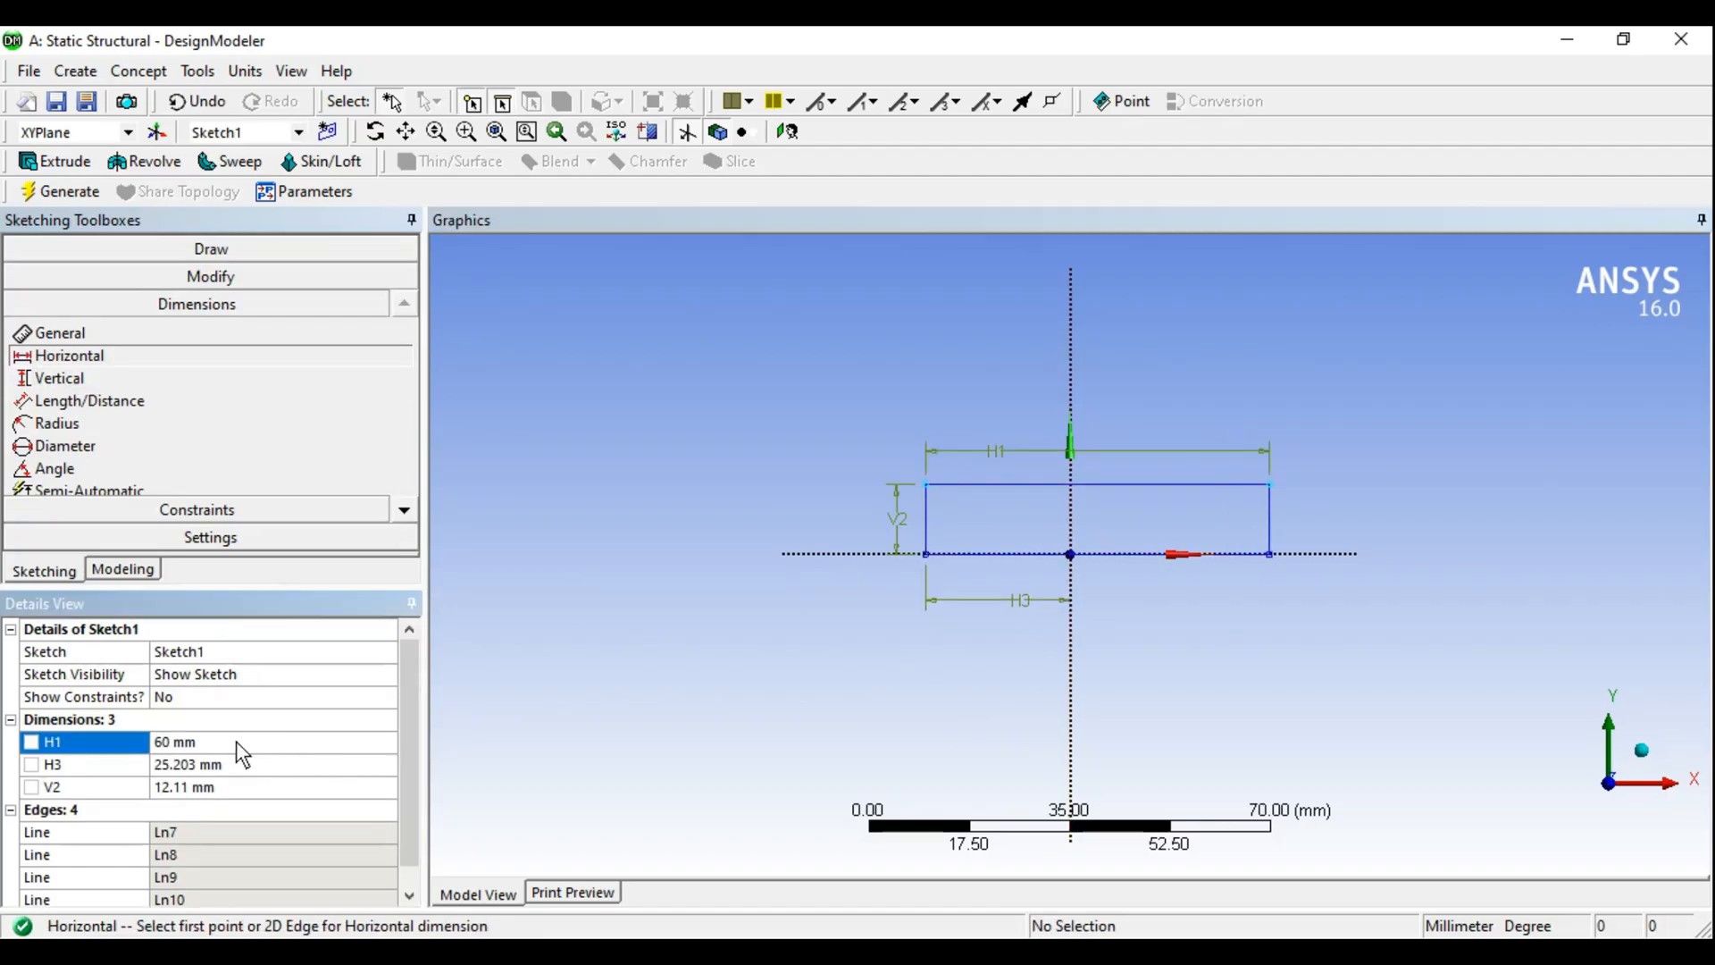
click(195, 764)
text(30)
key(Return)
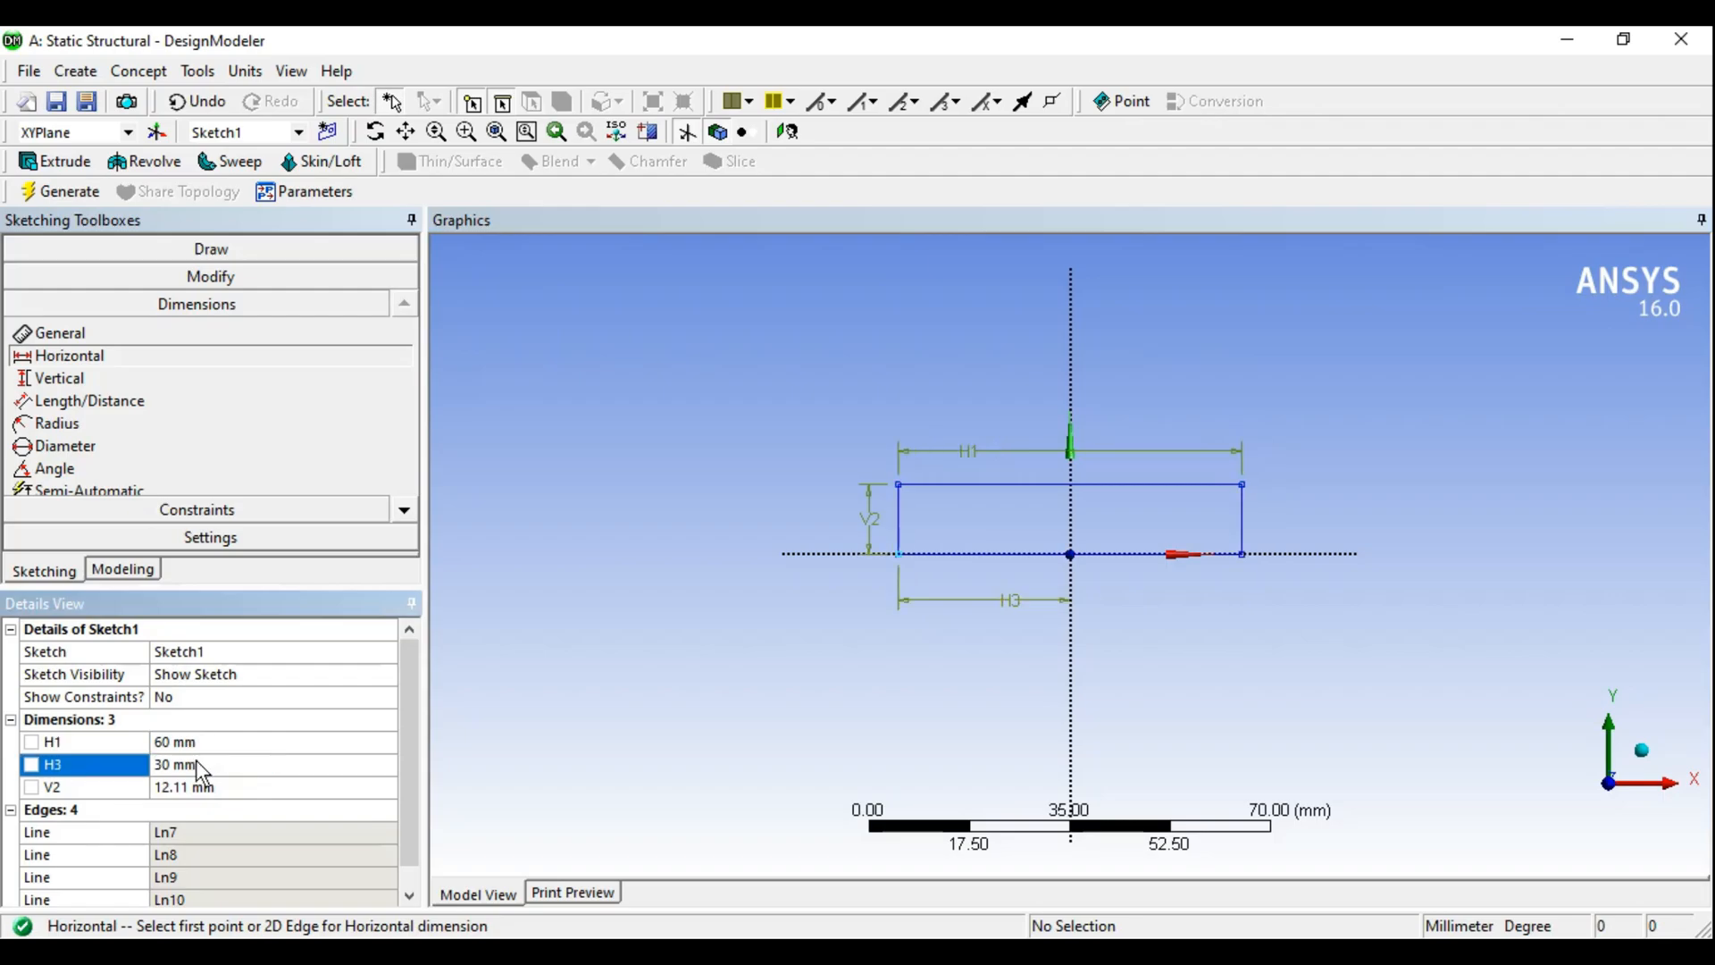
click(173, 788)
text(15)
key(Return)
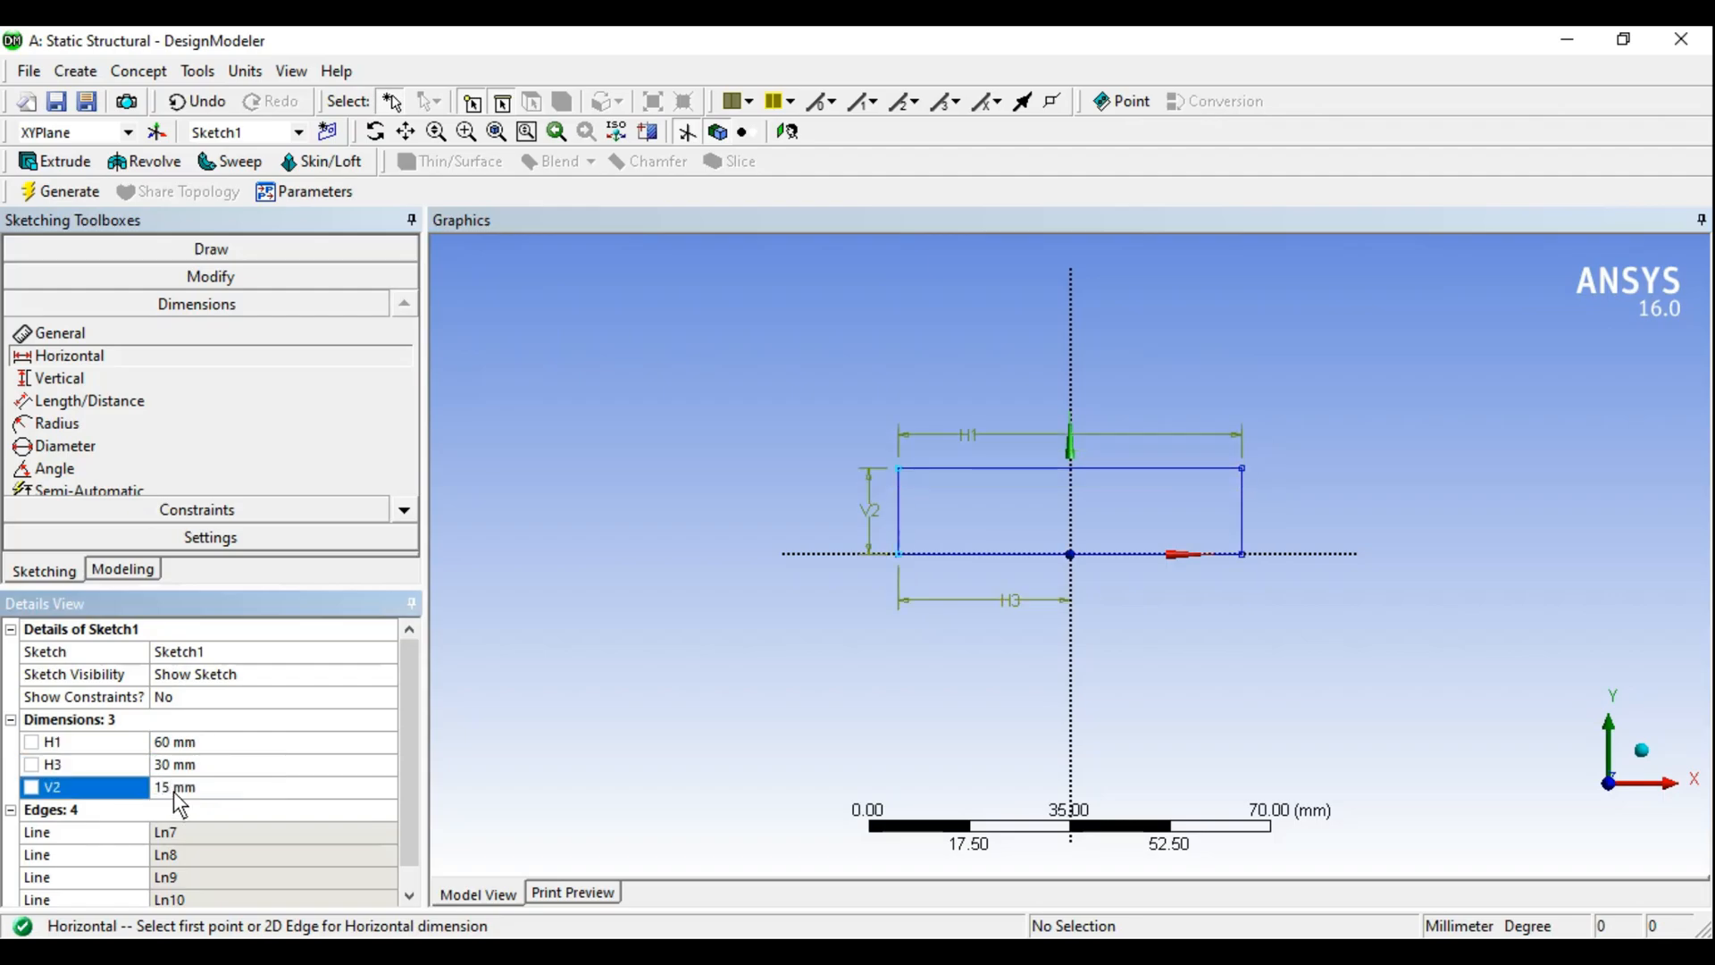
- Extrude Sketch1 to a depth of 200 mm and generate the solid bar
middle_drag(748, 651, 786, 595)
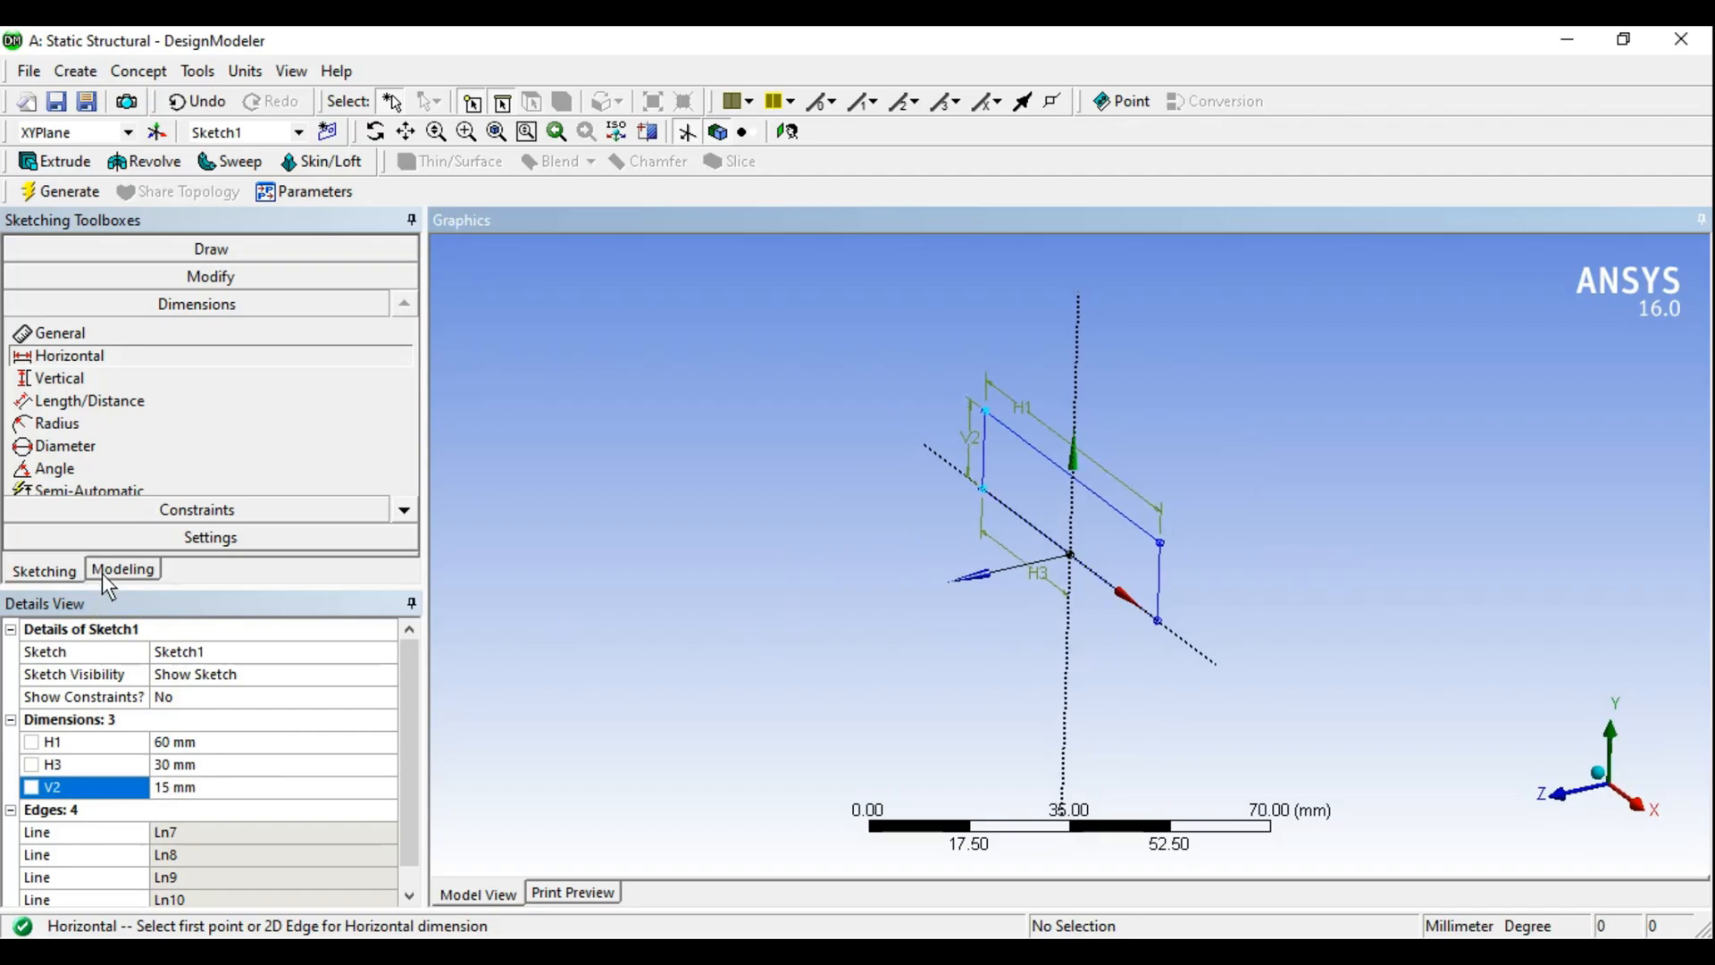
click(102, 572)
click(52, 270)
click(165, 290)
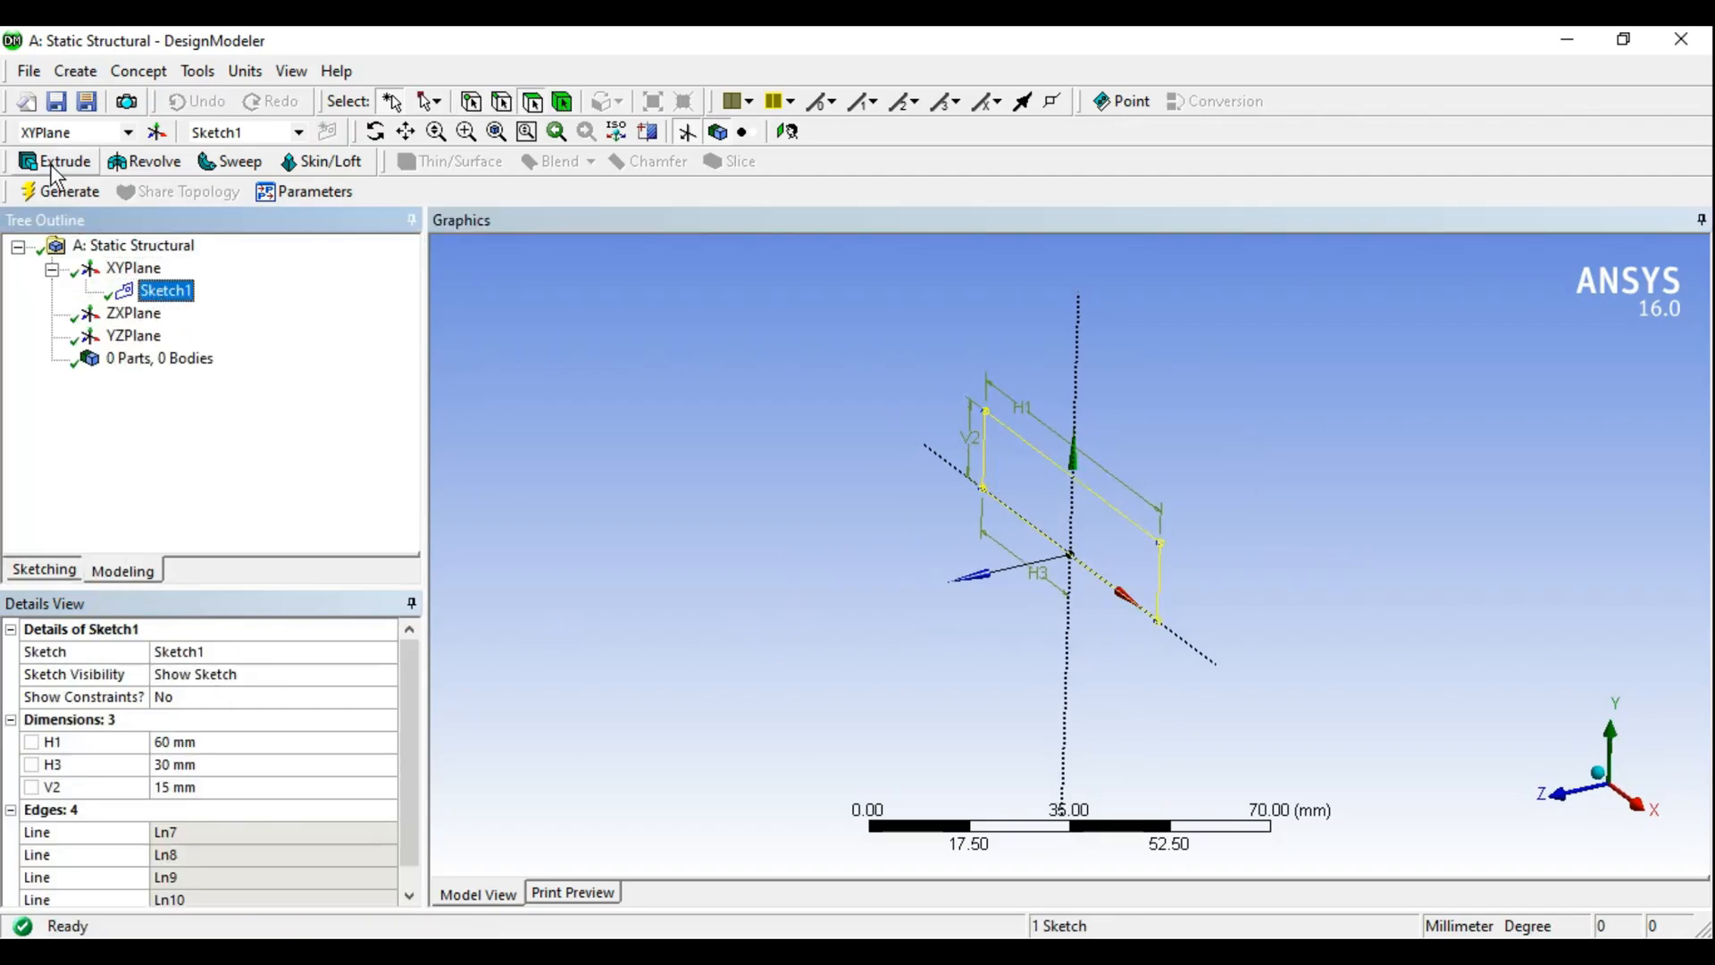
click(53, 162)
scroll(1032, 480, down, 3)
middle_drag(1032, 478, 1027, 447)
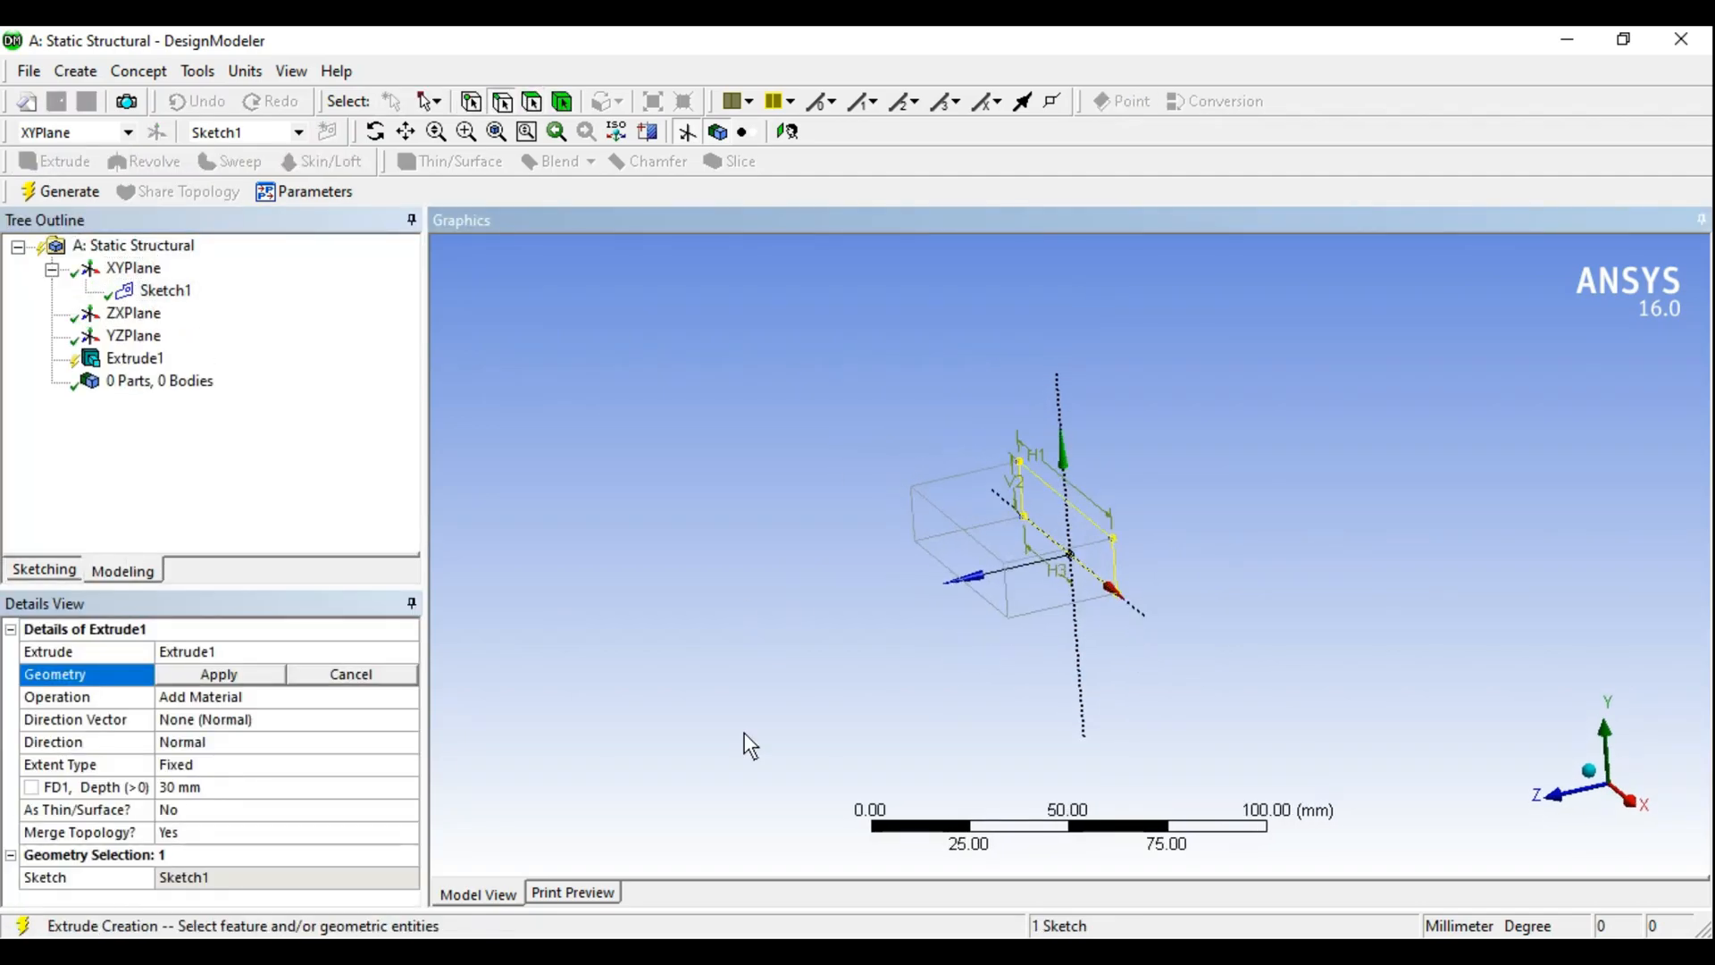
click(224, 676)
click(198, 787)
text(200)
key(Return)
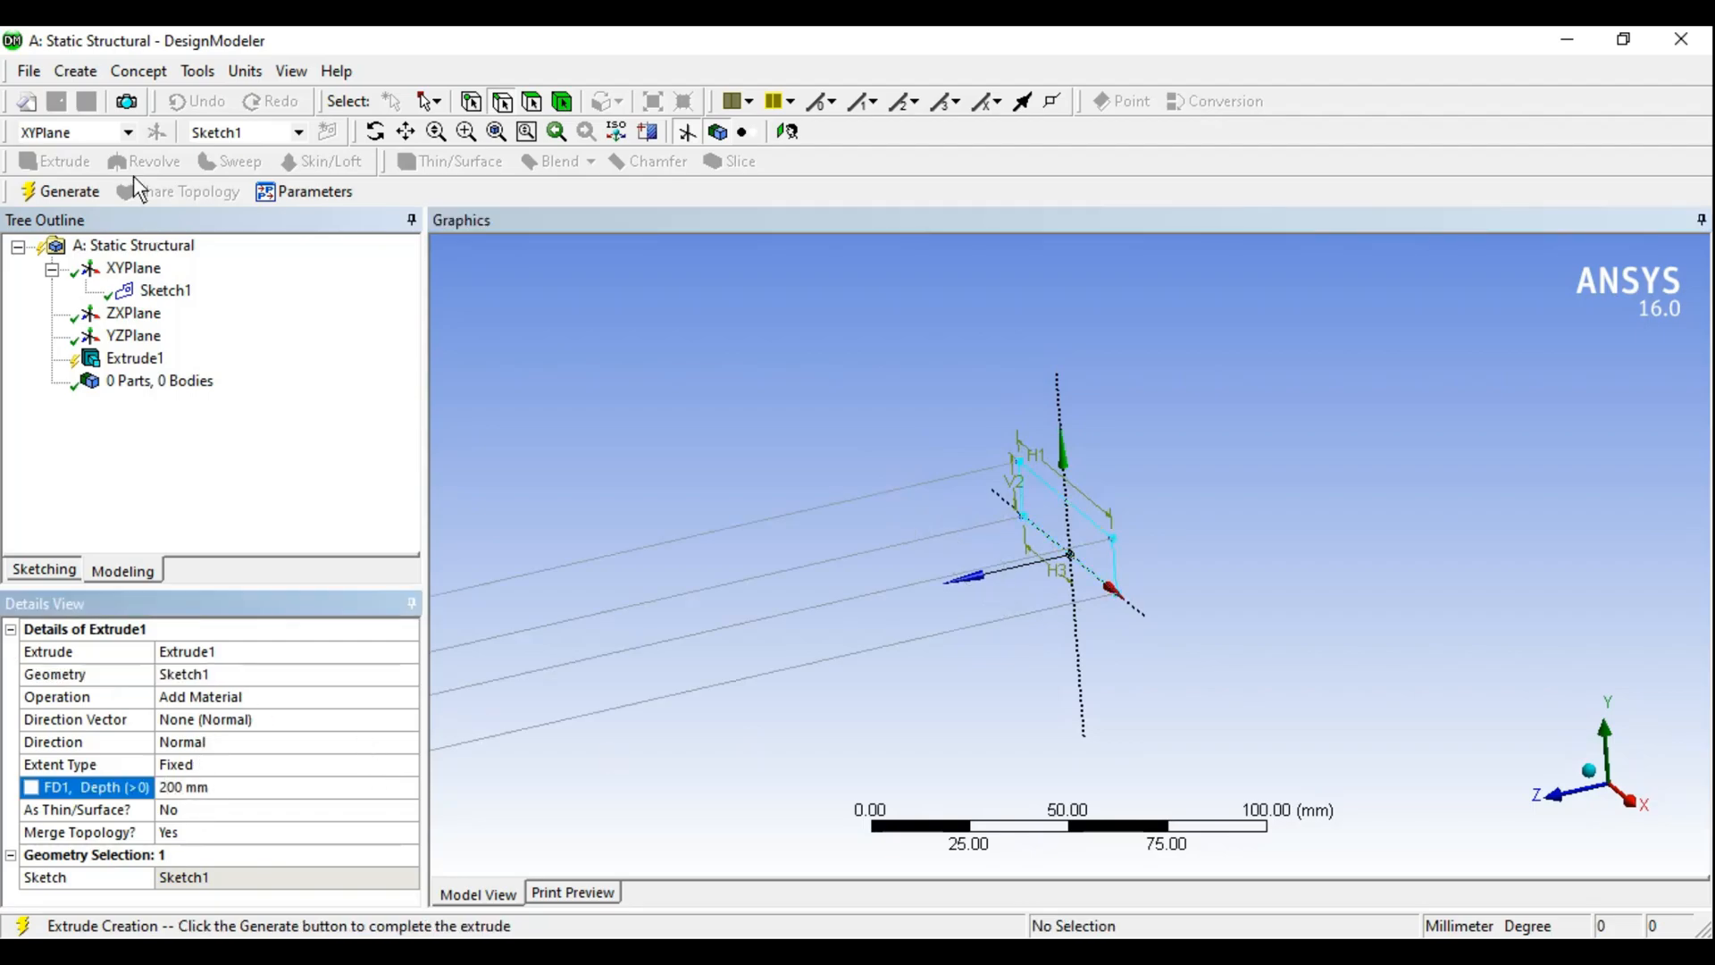
click(85, 187)
middle_drag(1038, 496, 1093, 540)
scroll(1059, 563, up, 3)
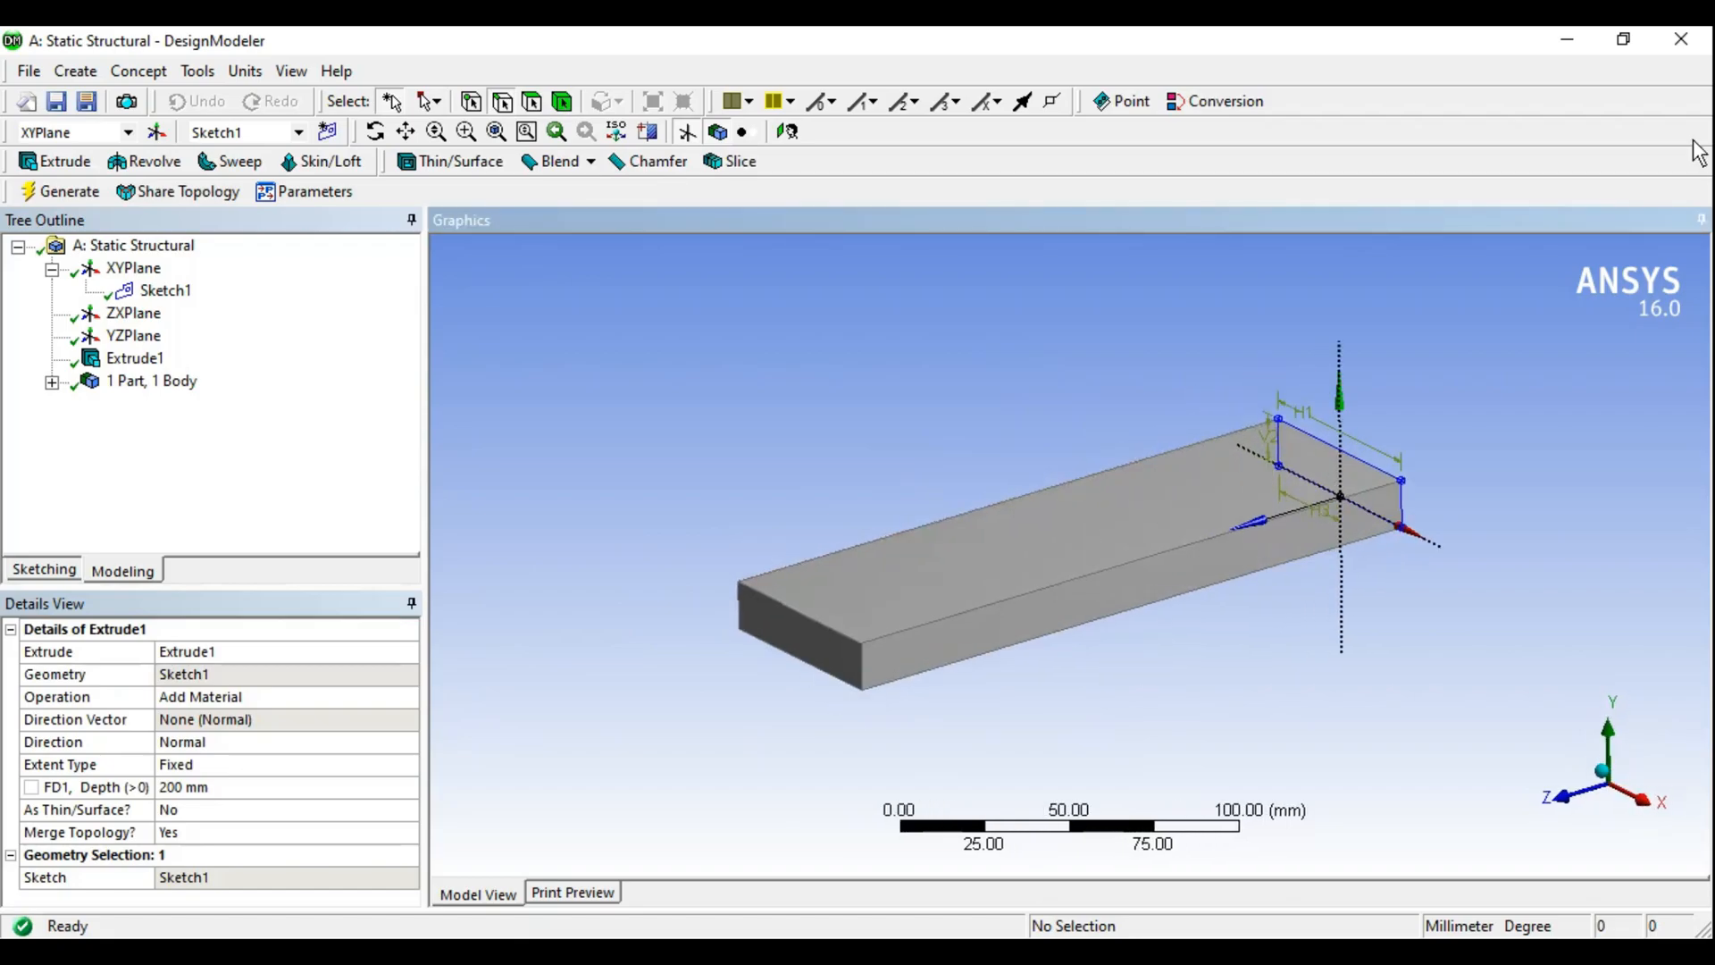
- Close DesignModeler, open the model in Mechanical and inspect the solid body's material assignment
click(1681, 39)
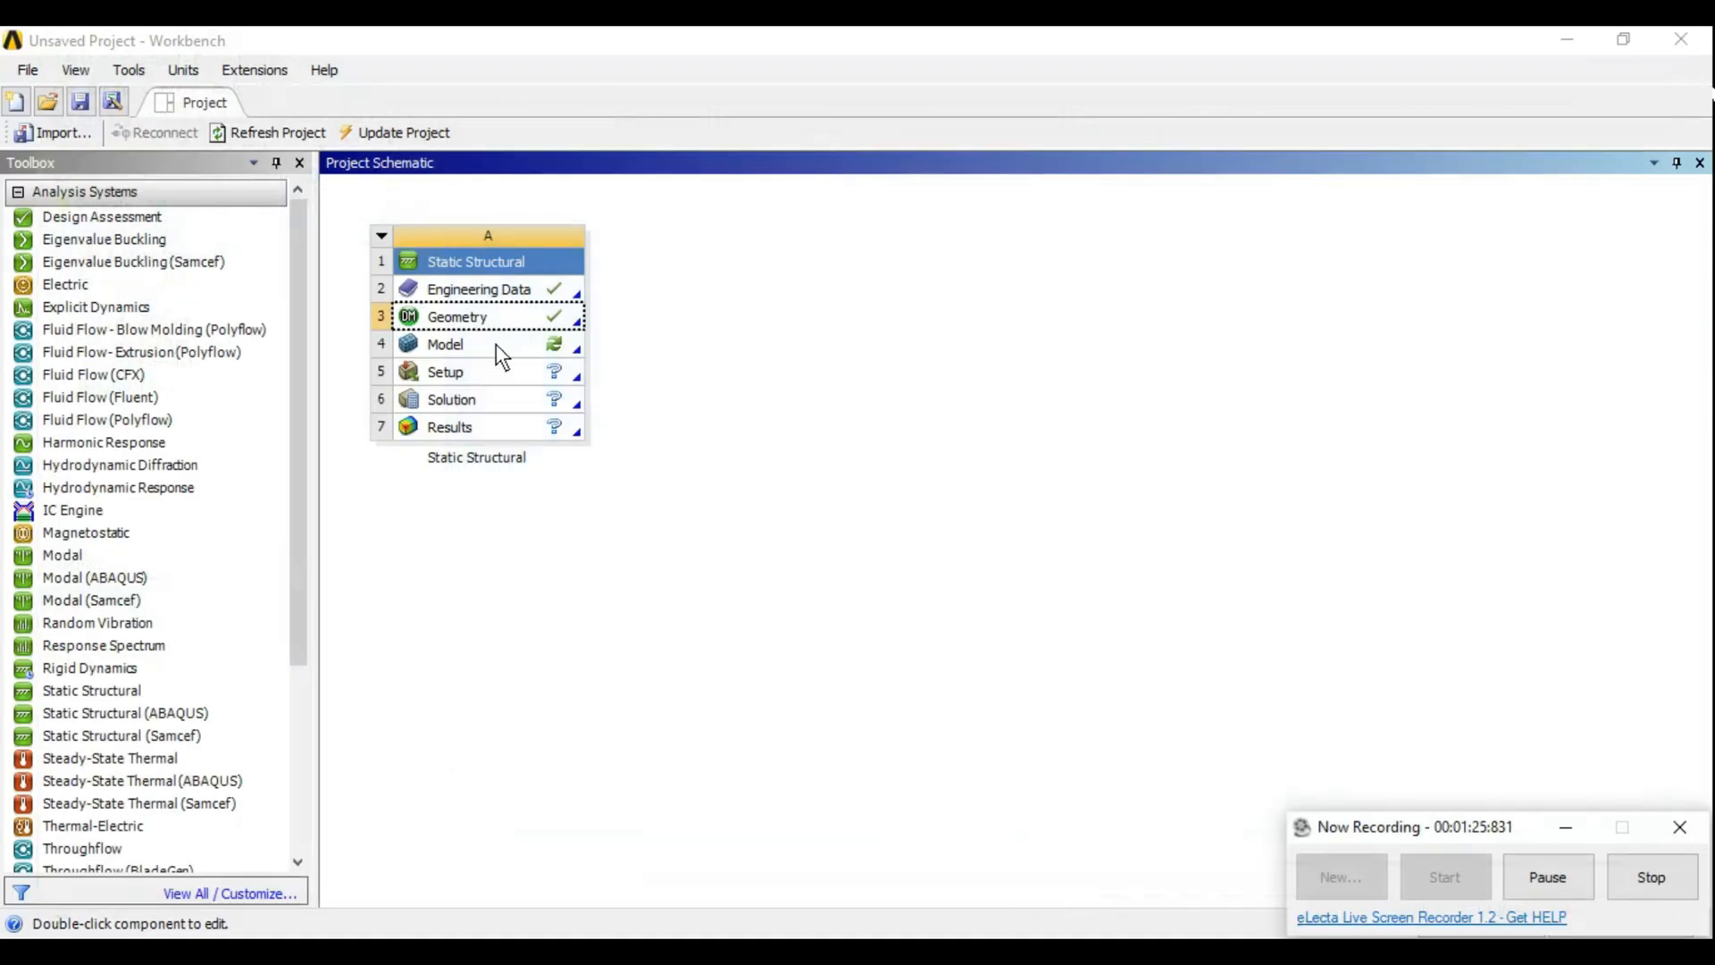
double_click(500, 349)
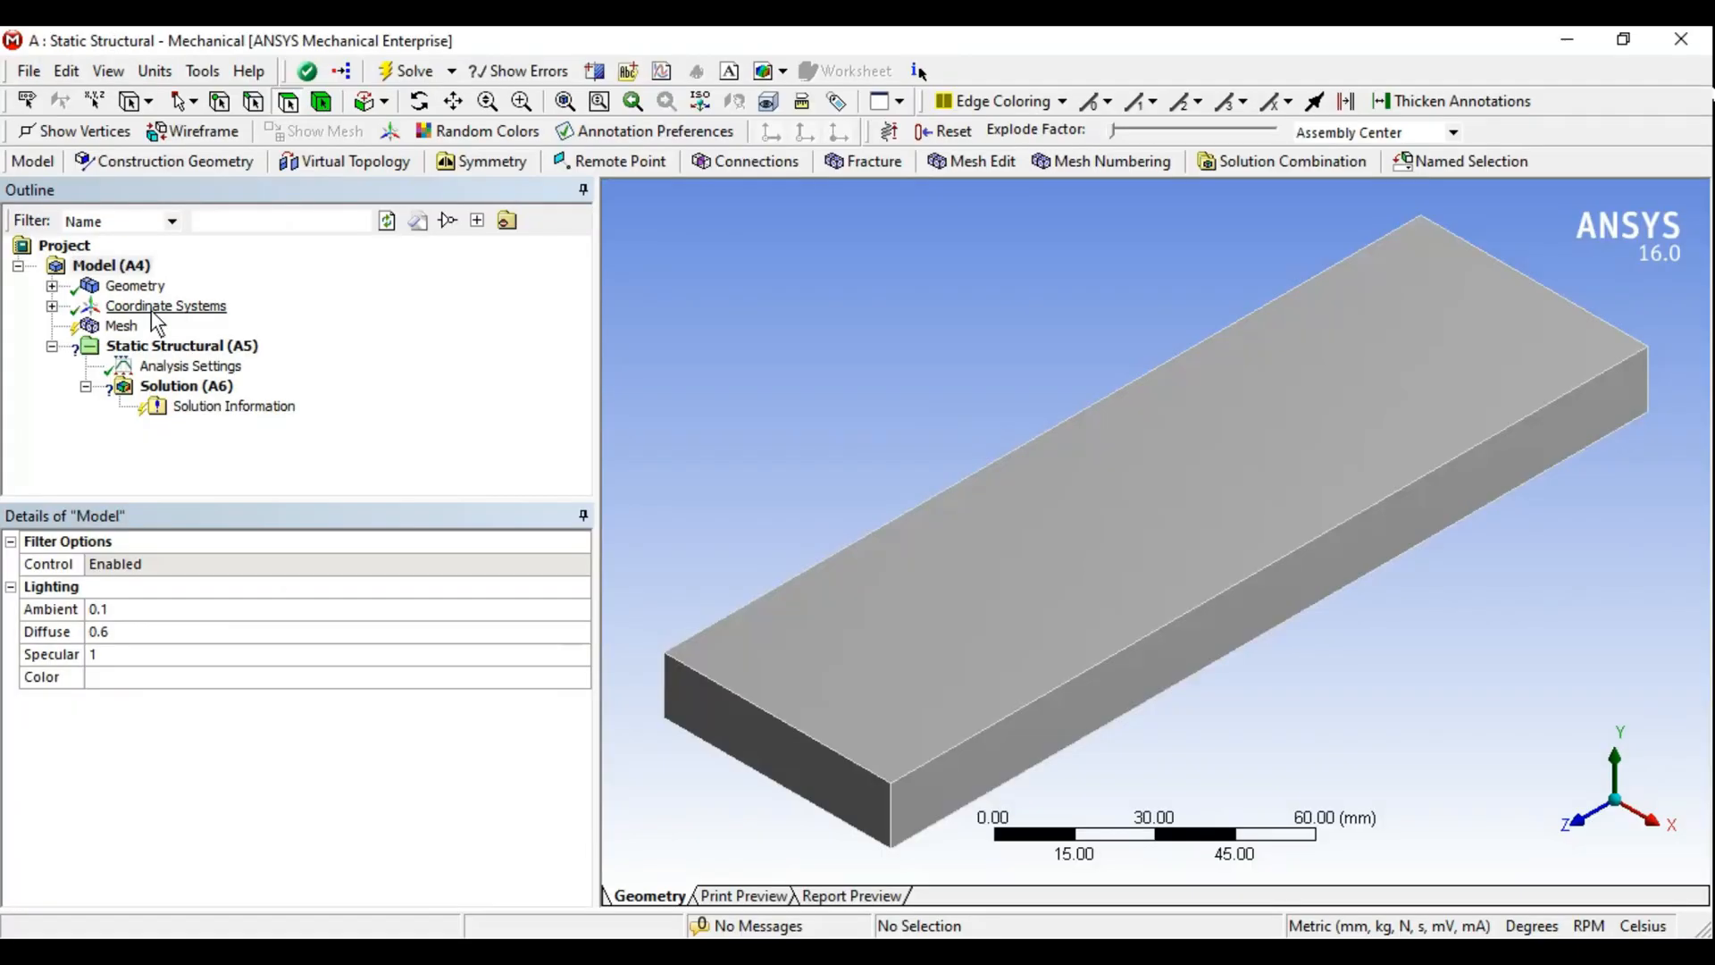
click(52, 286)
click(153, 307)
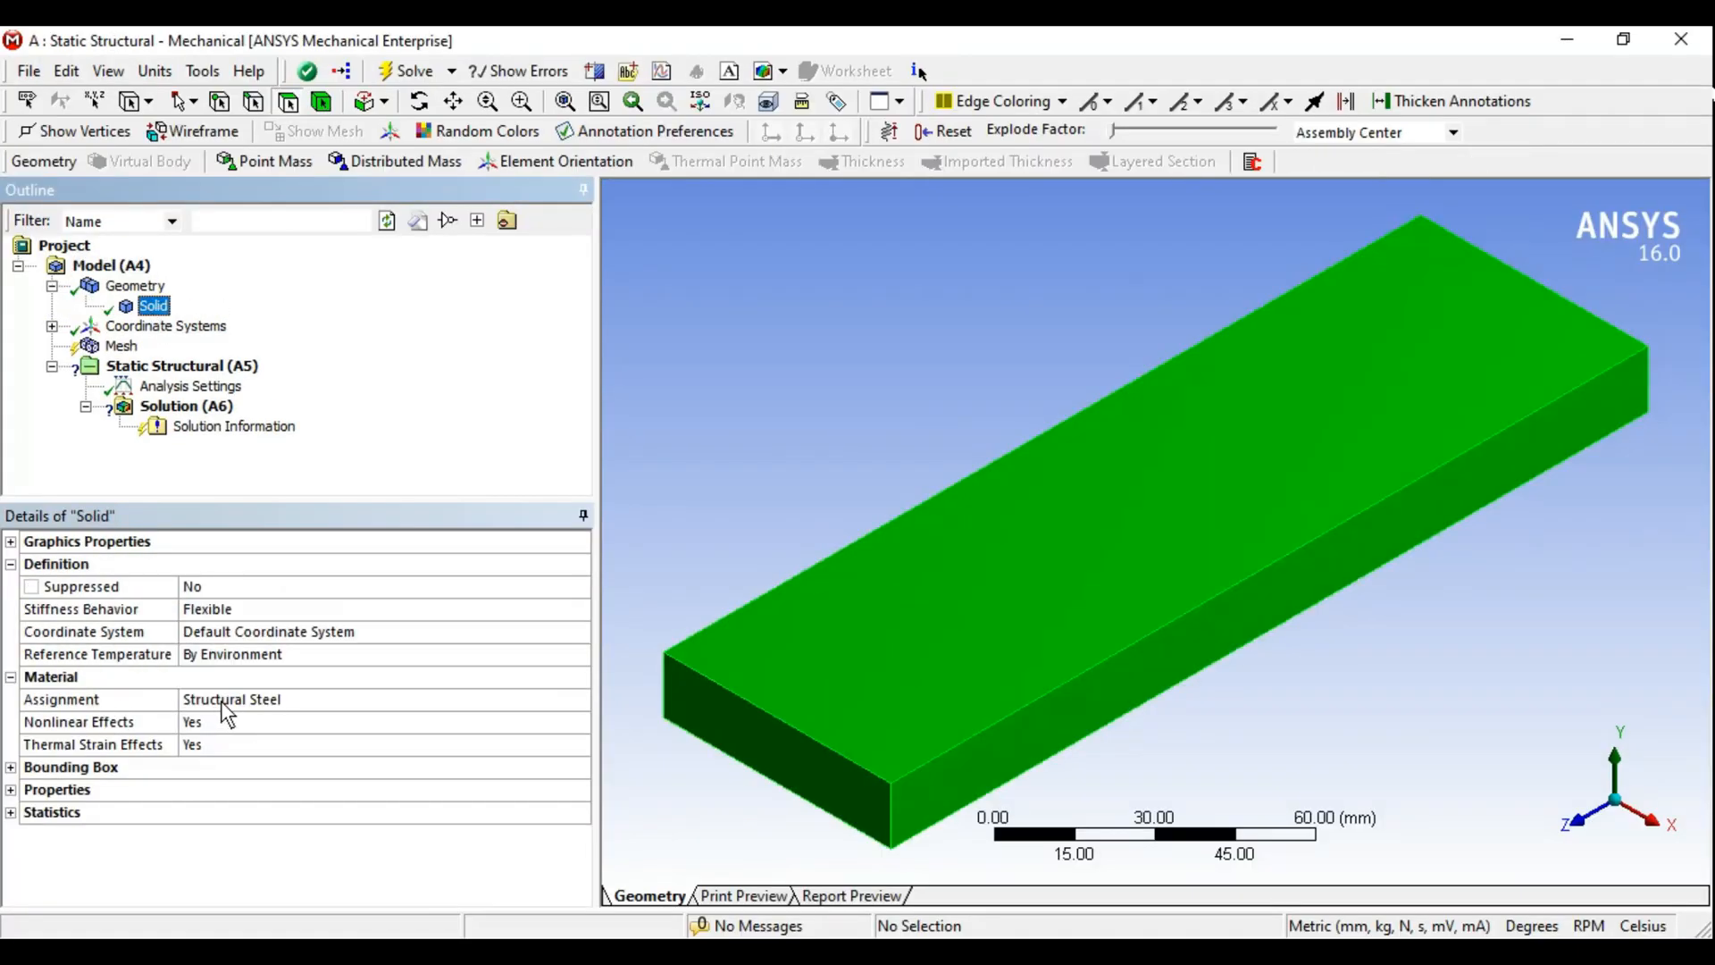
click(712, 554)
scroll(1013, 420, down, 1)
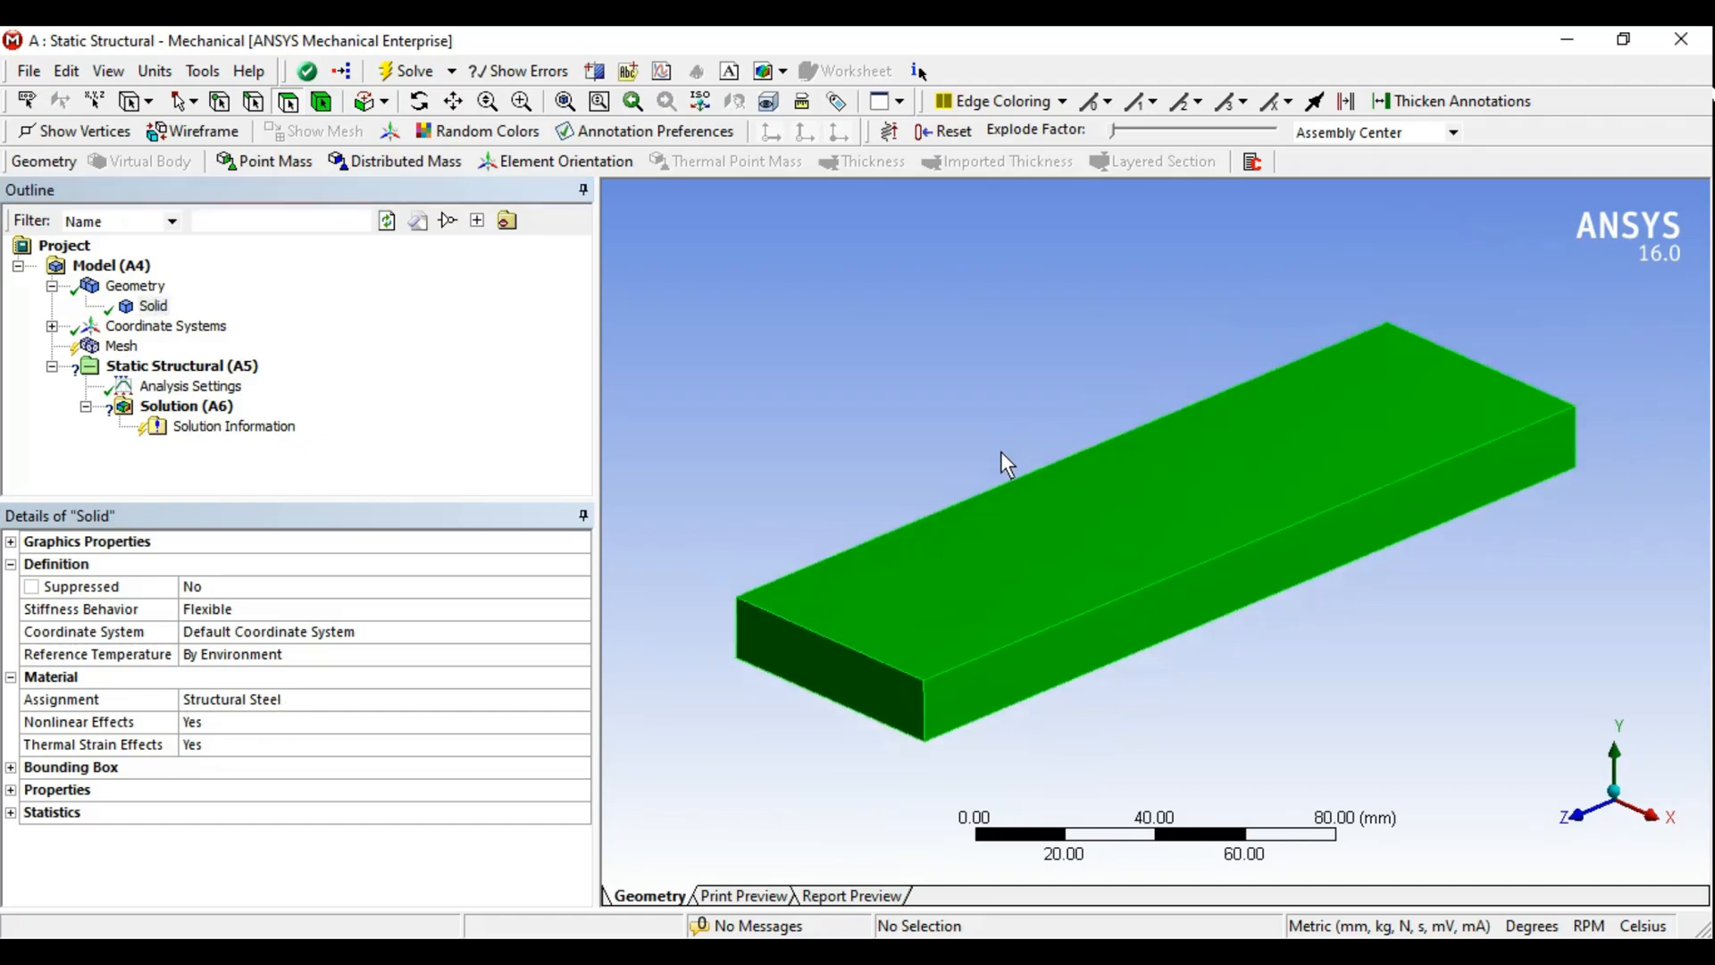
scroll(1000, 452, down, 1)
- Set the mesh sizing Relevance Center to Medium and update the mesh
click(121, 345)
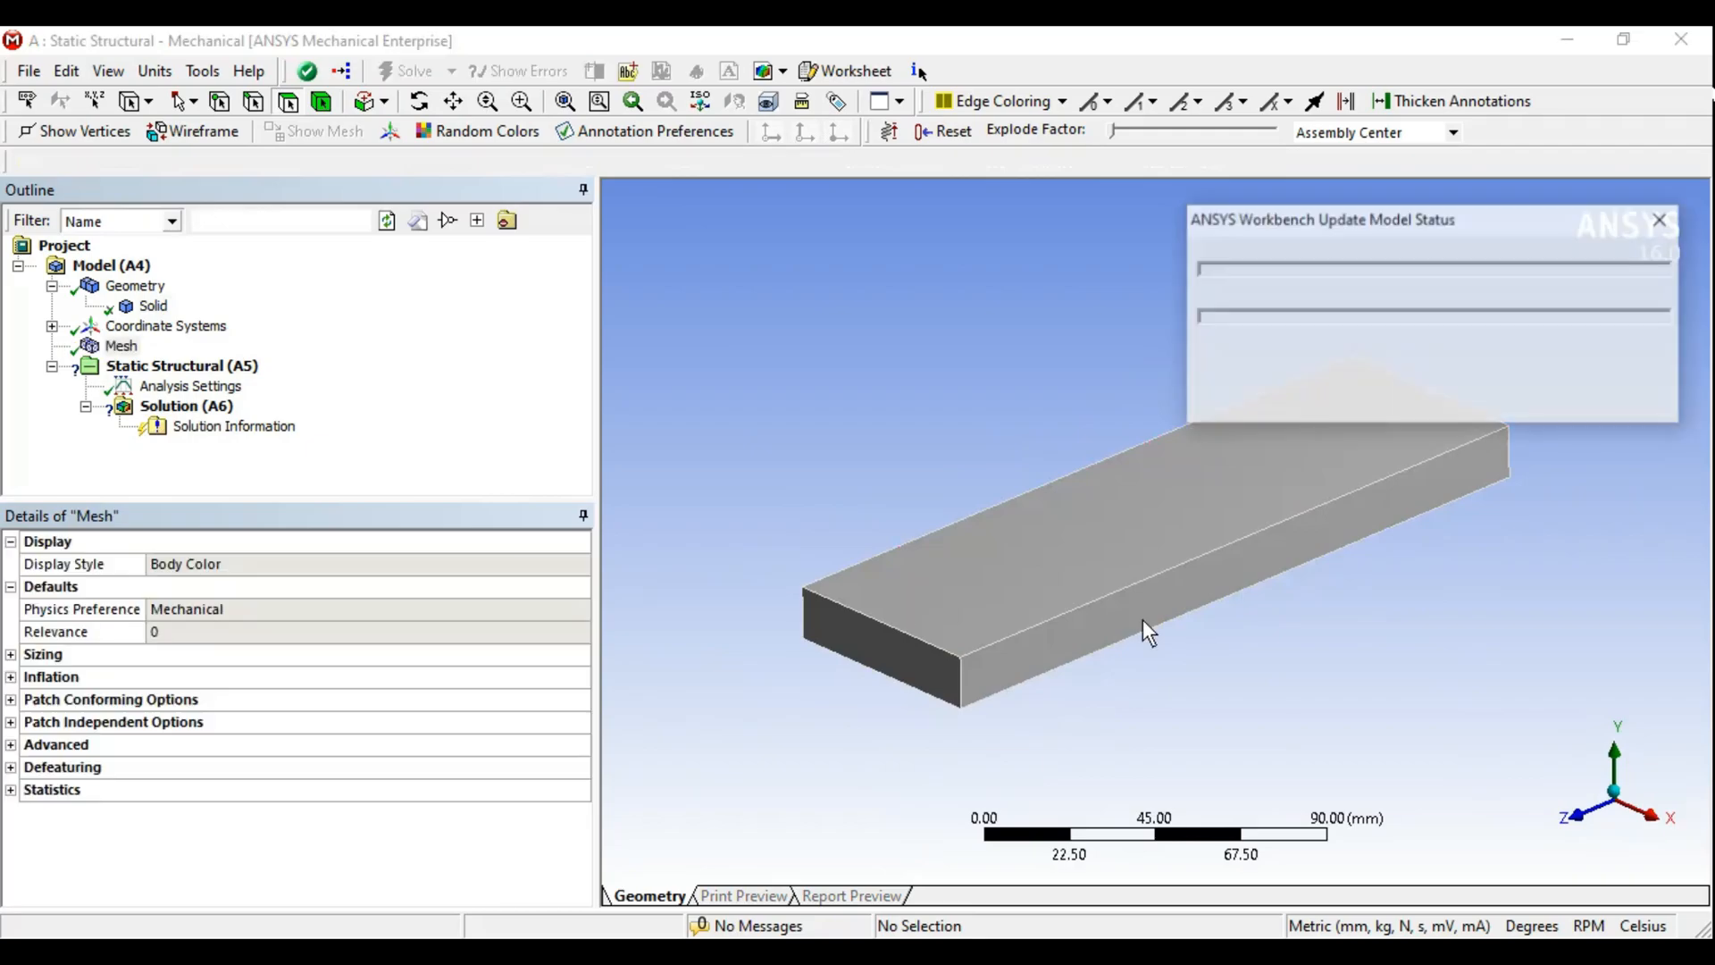
middle_drag(1096, 659, 1072, 630)
click(12, 655)
click(554, 696)
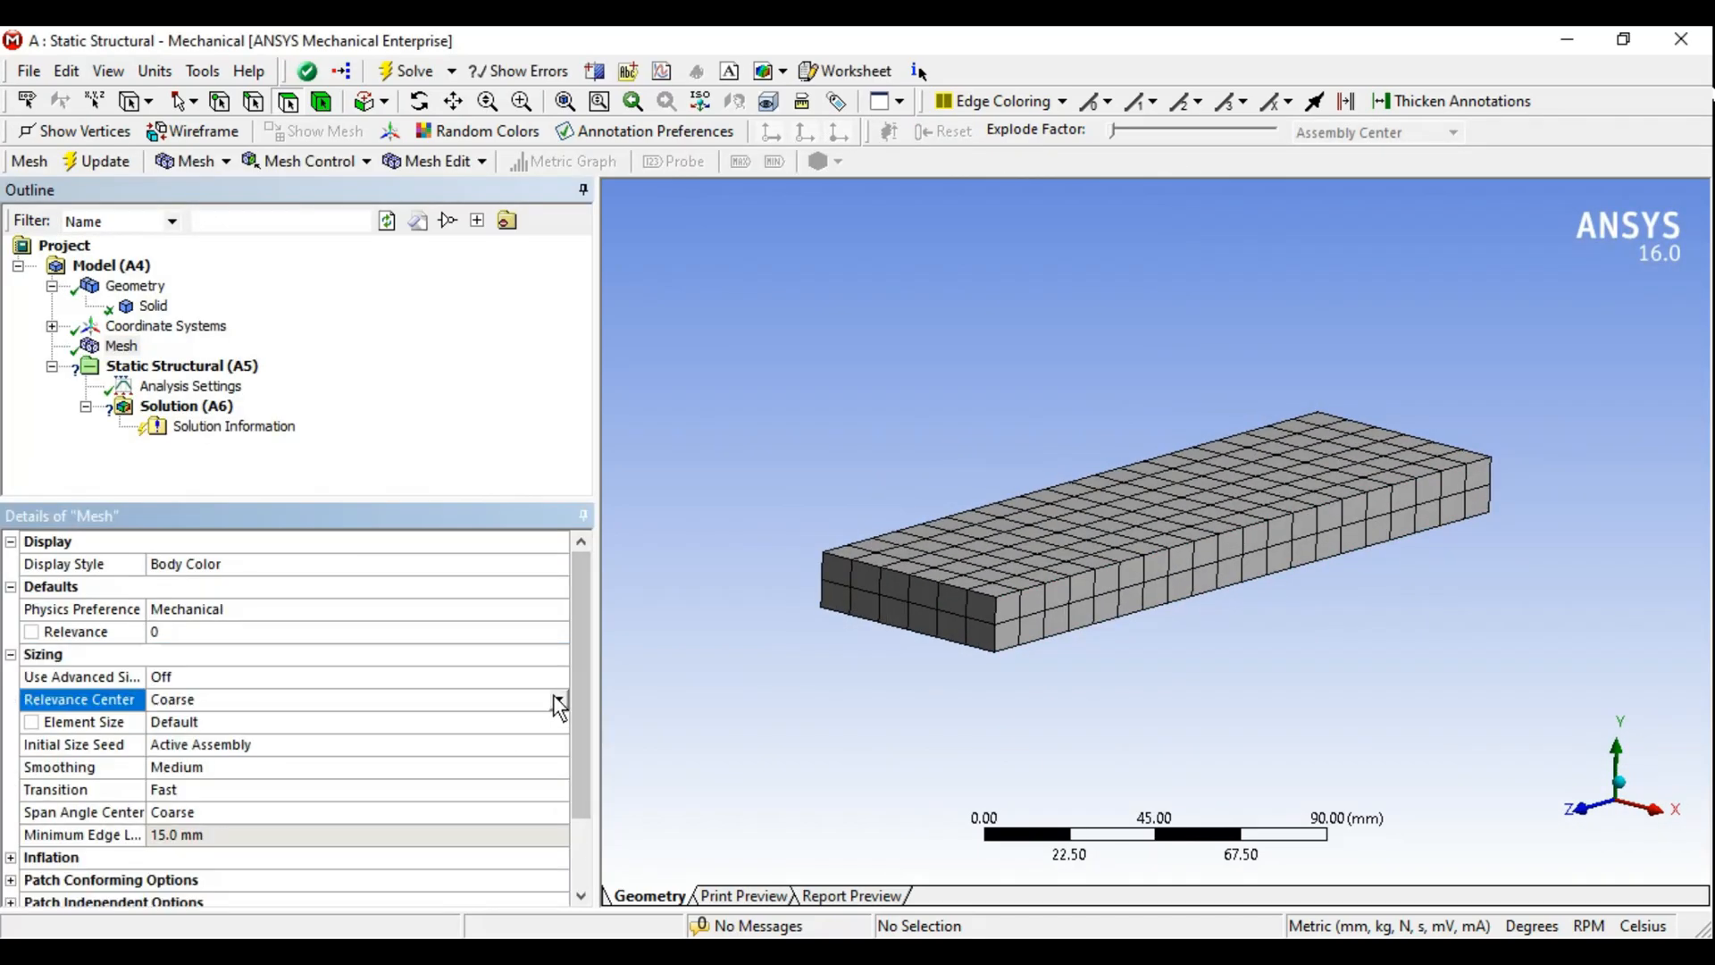
click(554, 698)
click(354, 732)
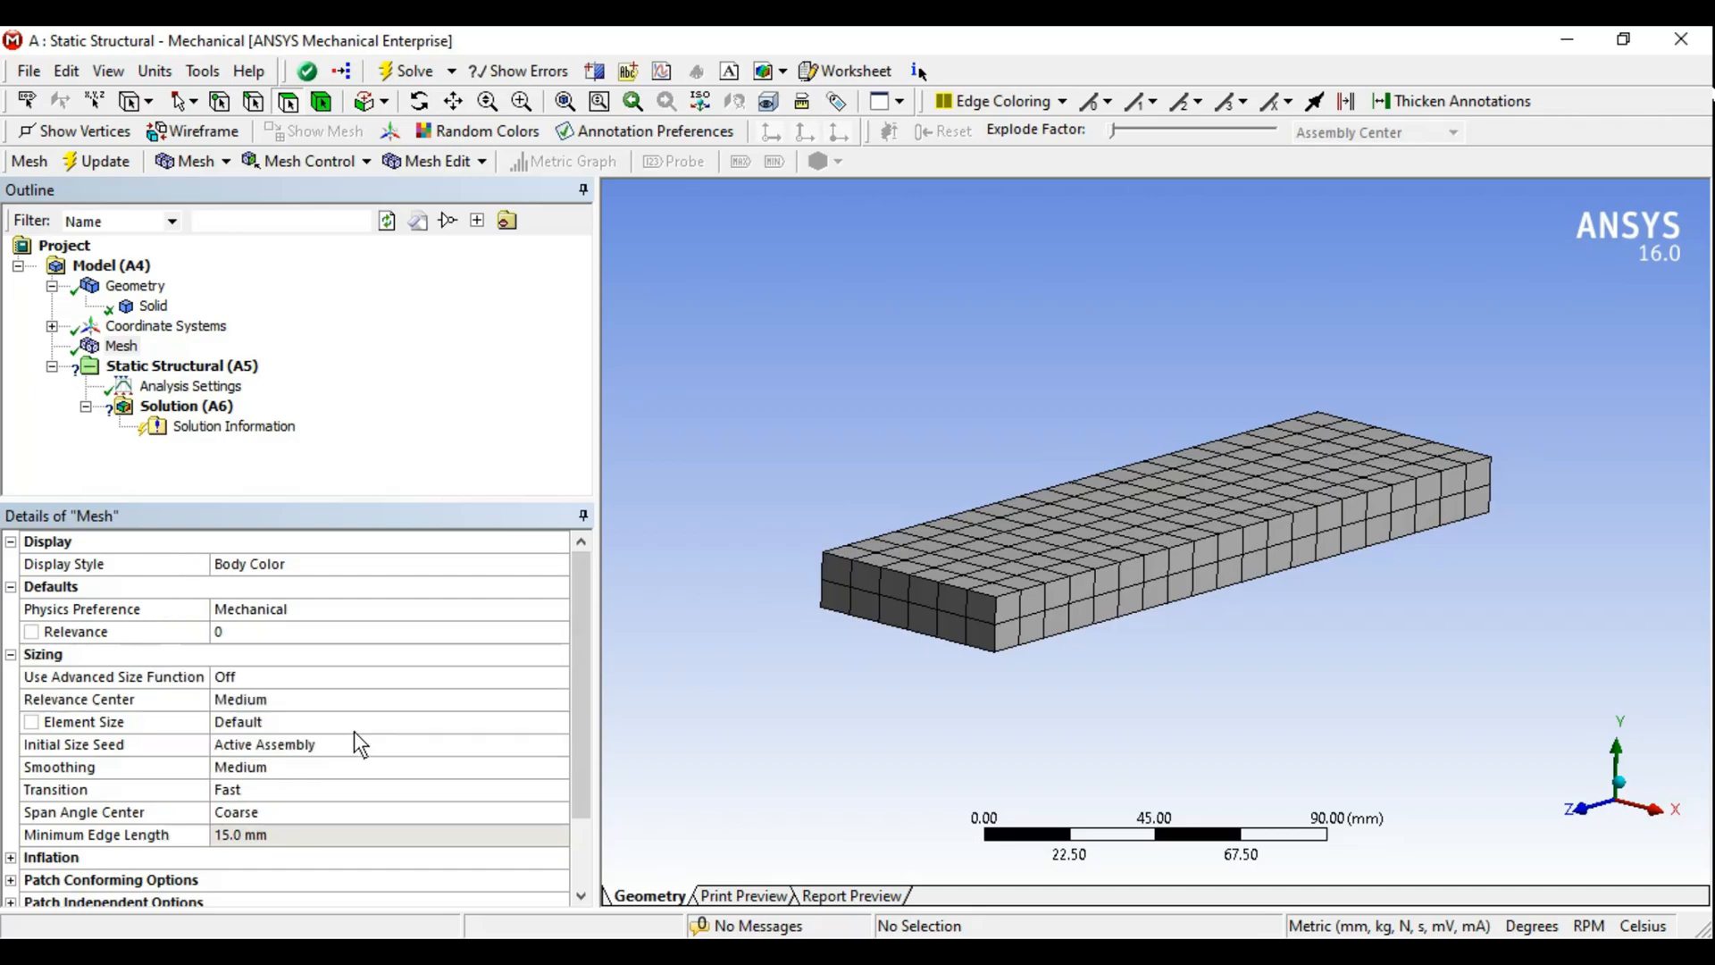
click(82, 170)
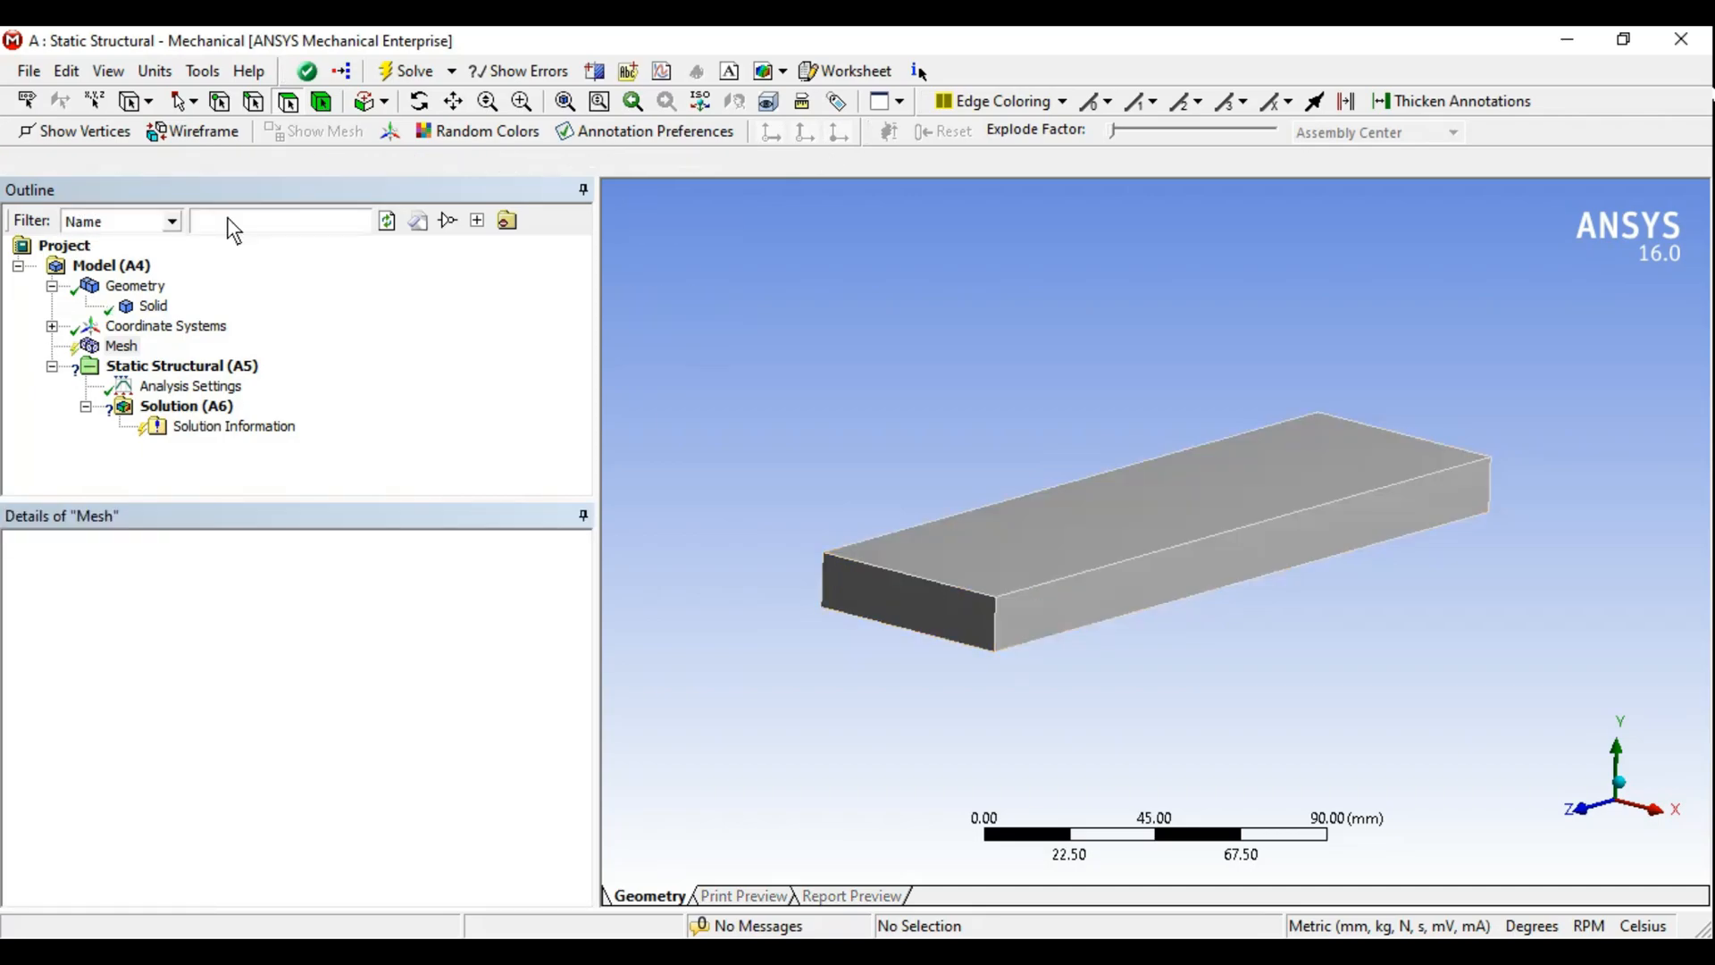
- Expand the mesh statistics and display the Element Quality mesh metric
middle_drag(990, 436, 1046, 457)
click(569, 740)
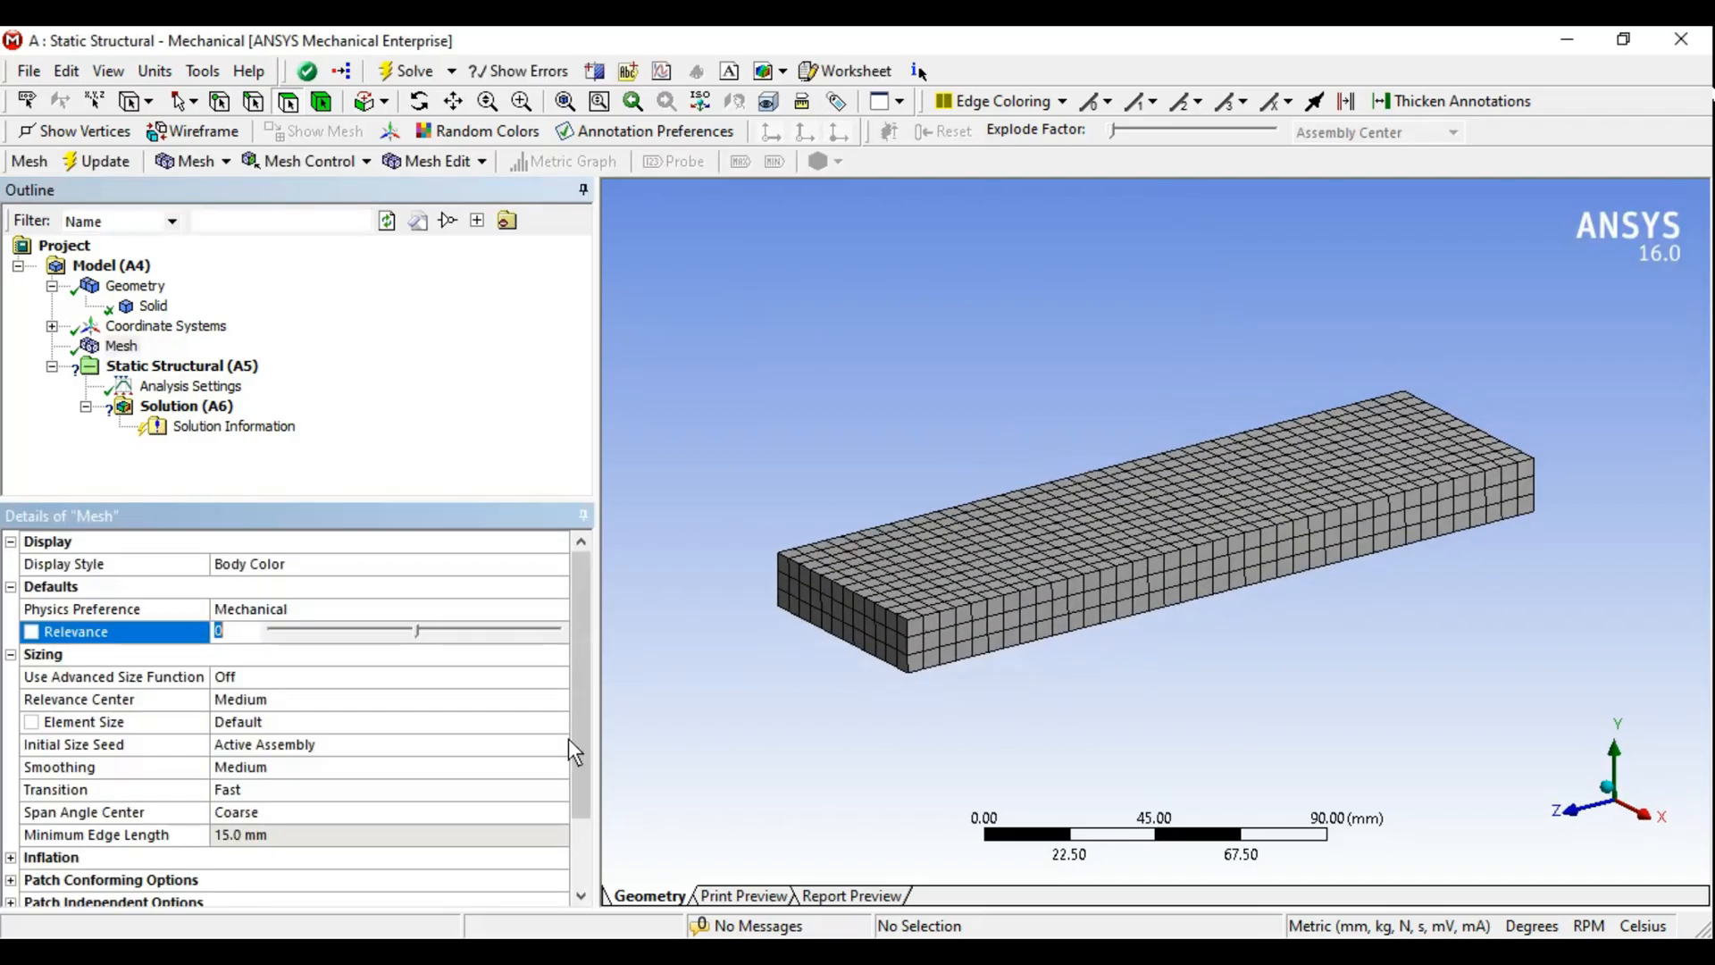
drag(584, 699, 568, 877)
double_click(52, 879)
click(556, 882)
scroll(340, 827, down, 2)
click(410, 830)
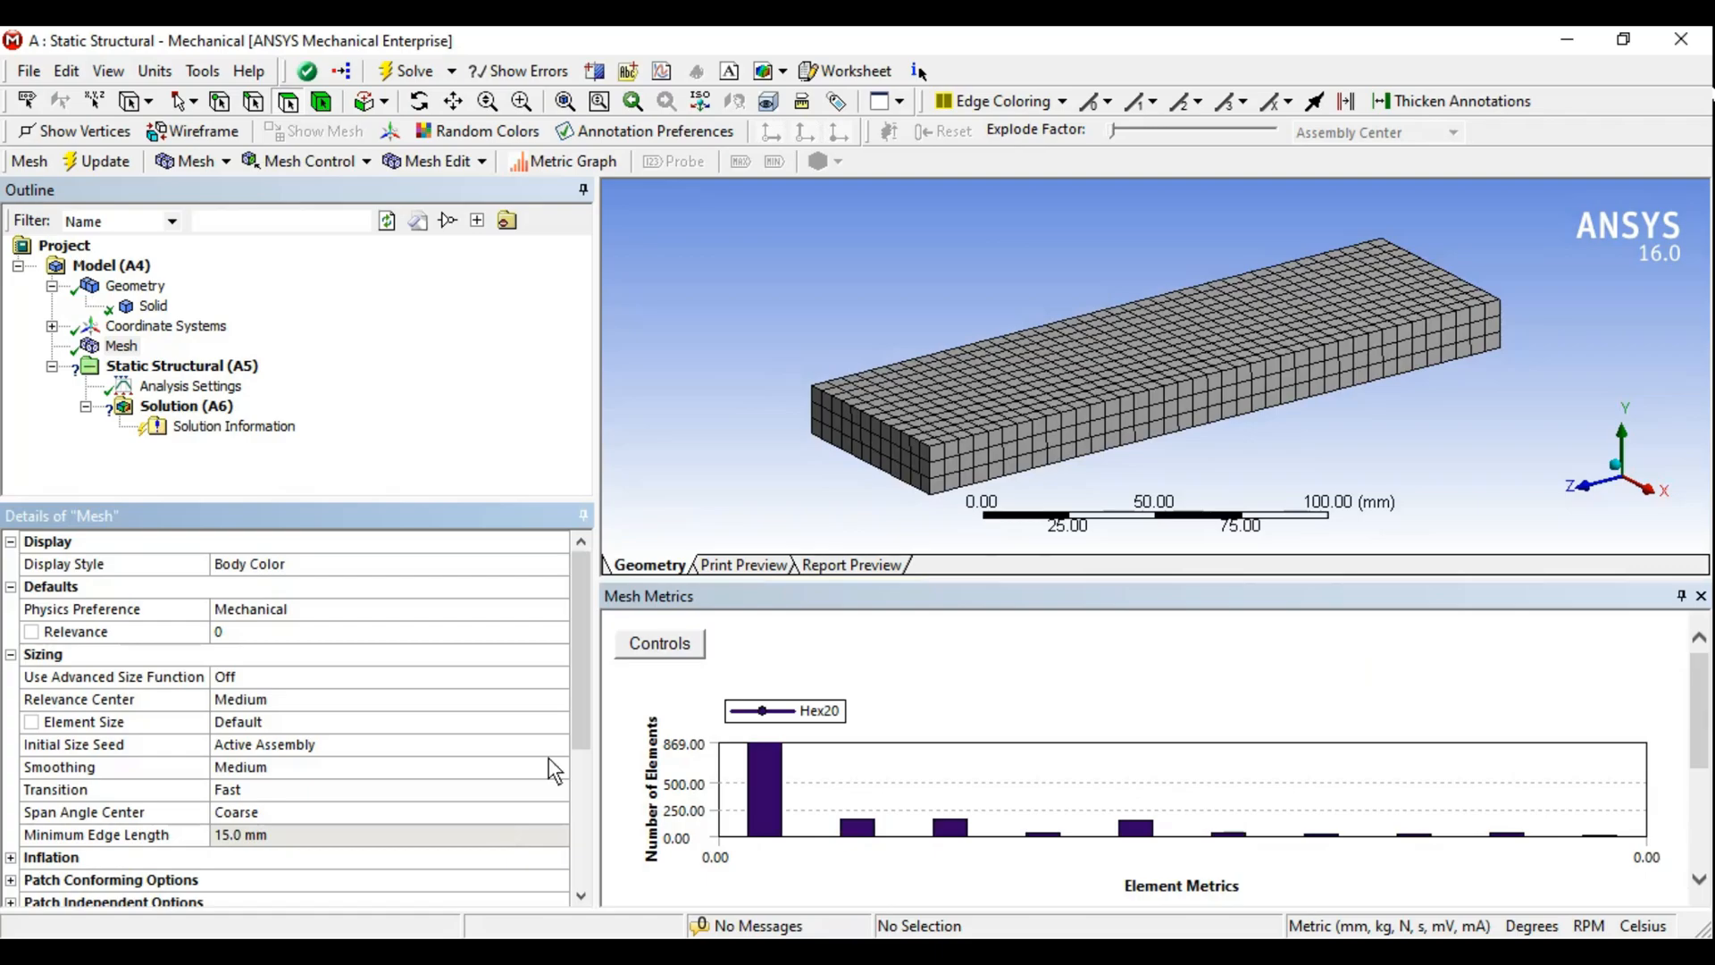
click(586, 831)
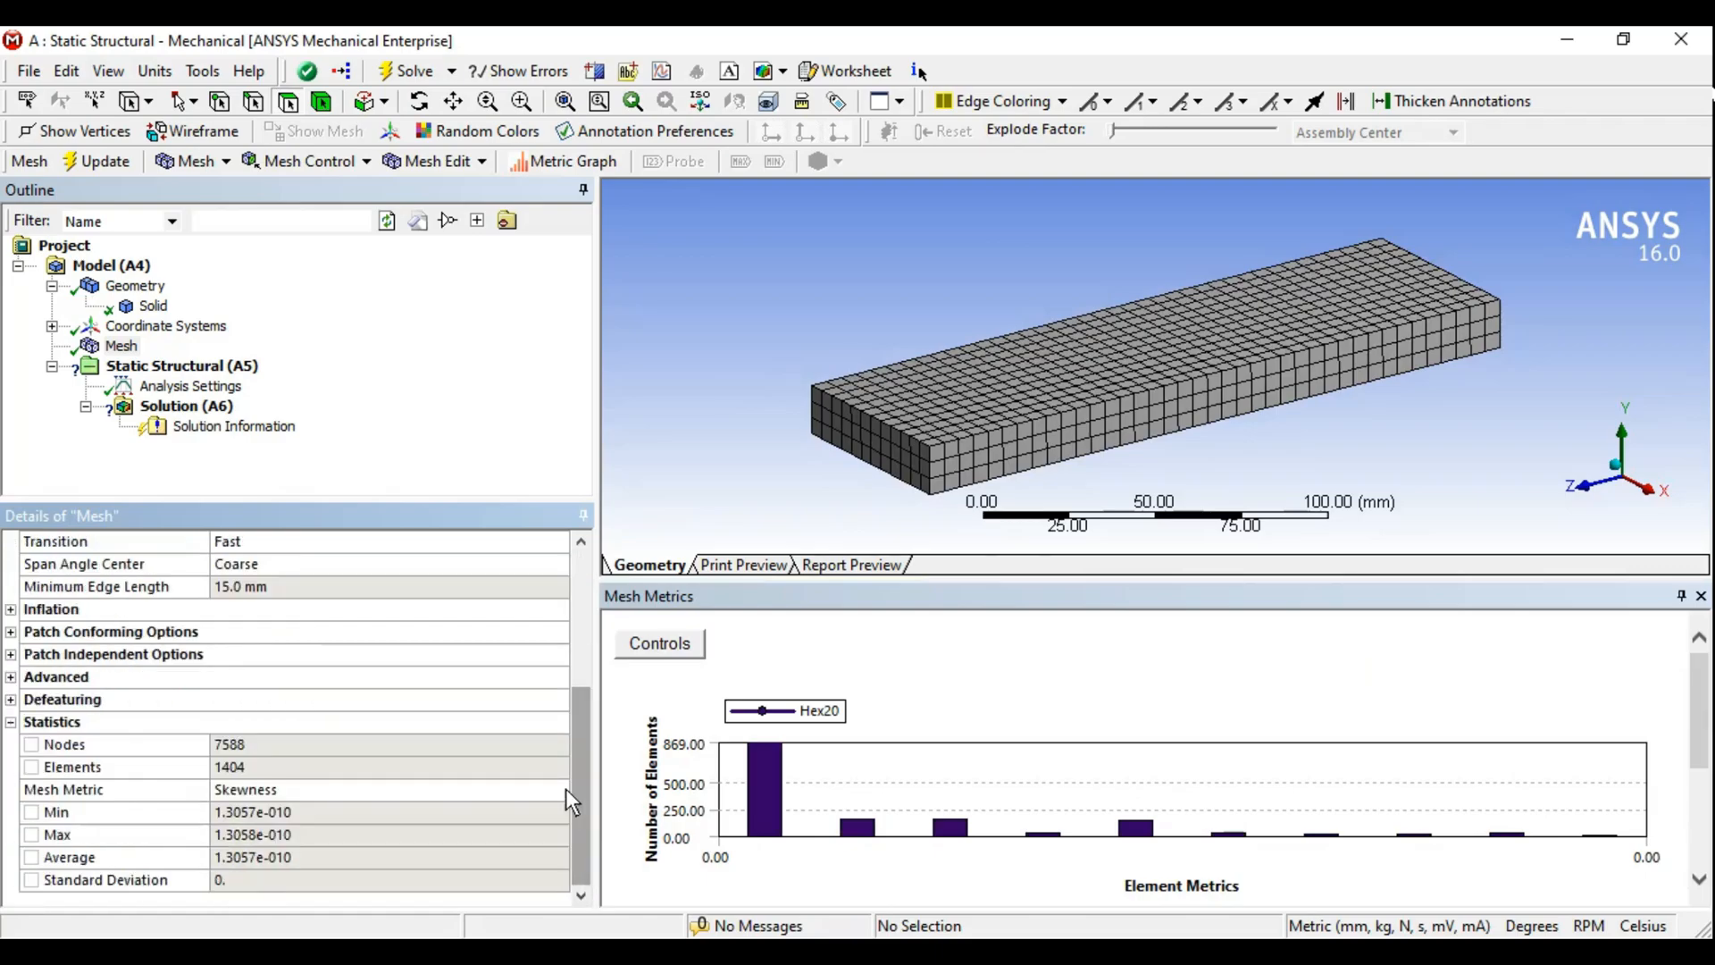
click(563, 790)
scroll(487, 817, up, 1)
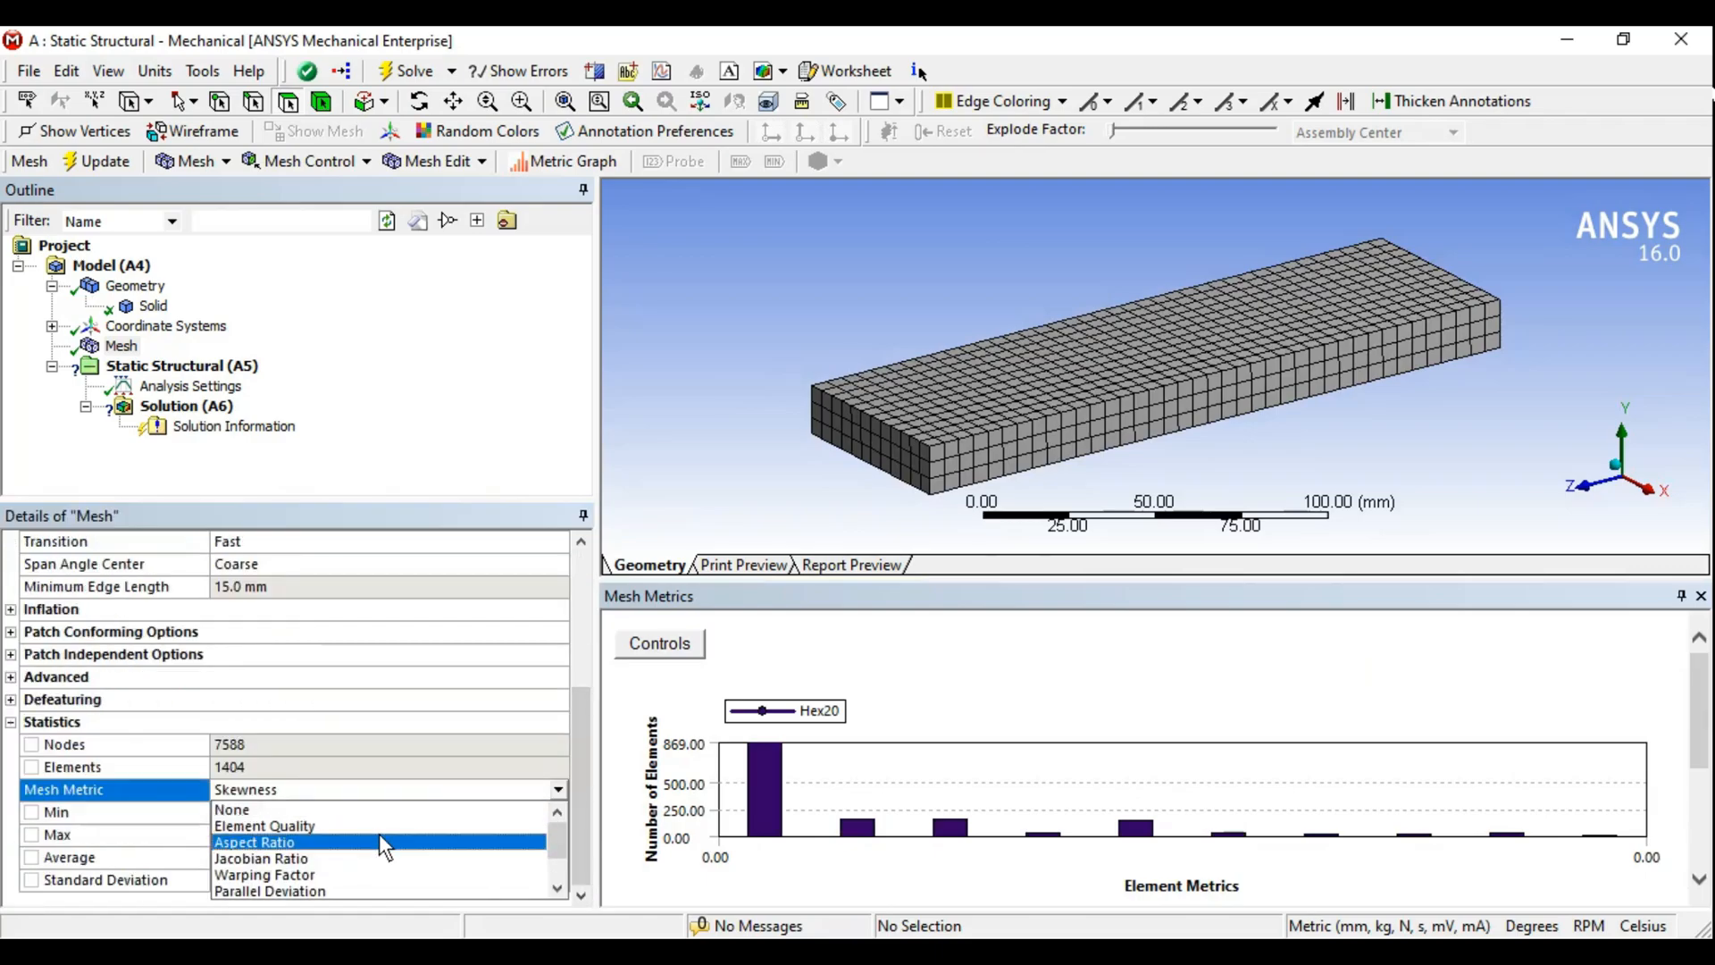
click(300, 827)
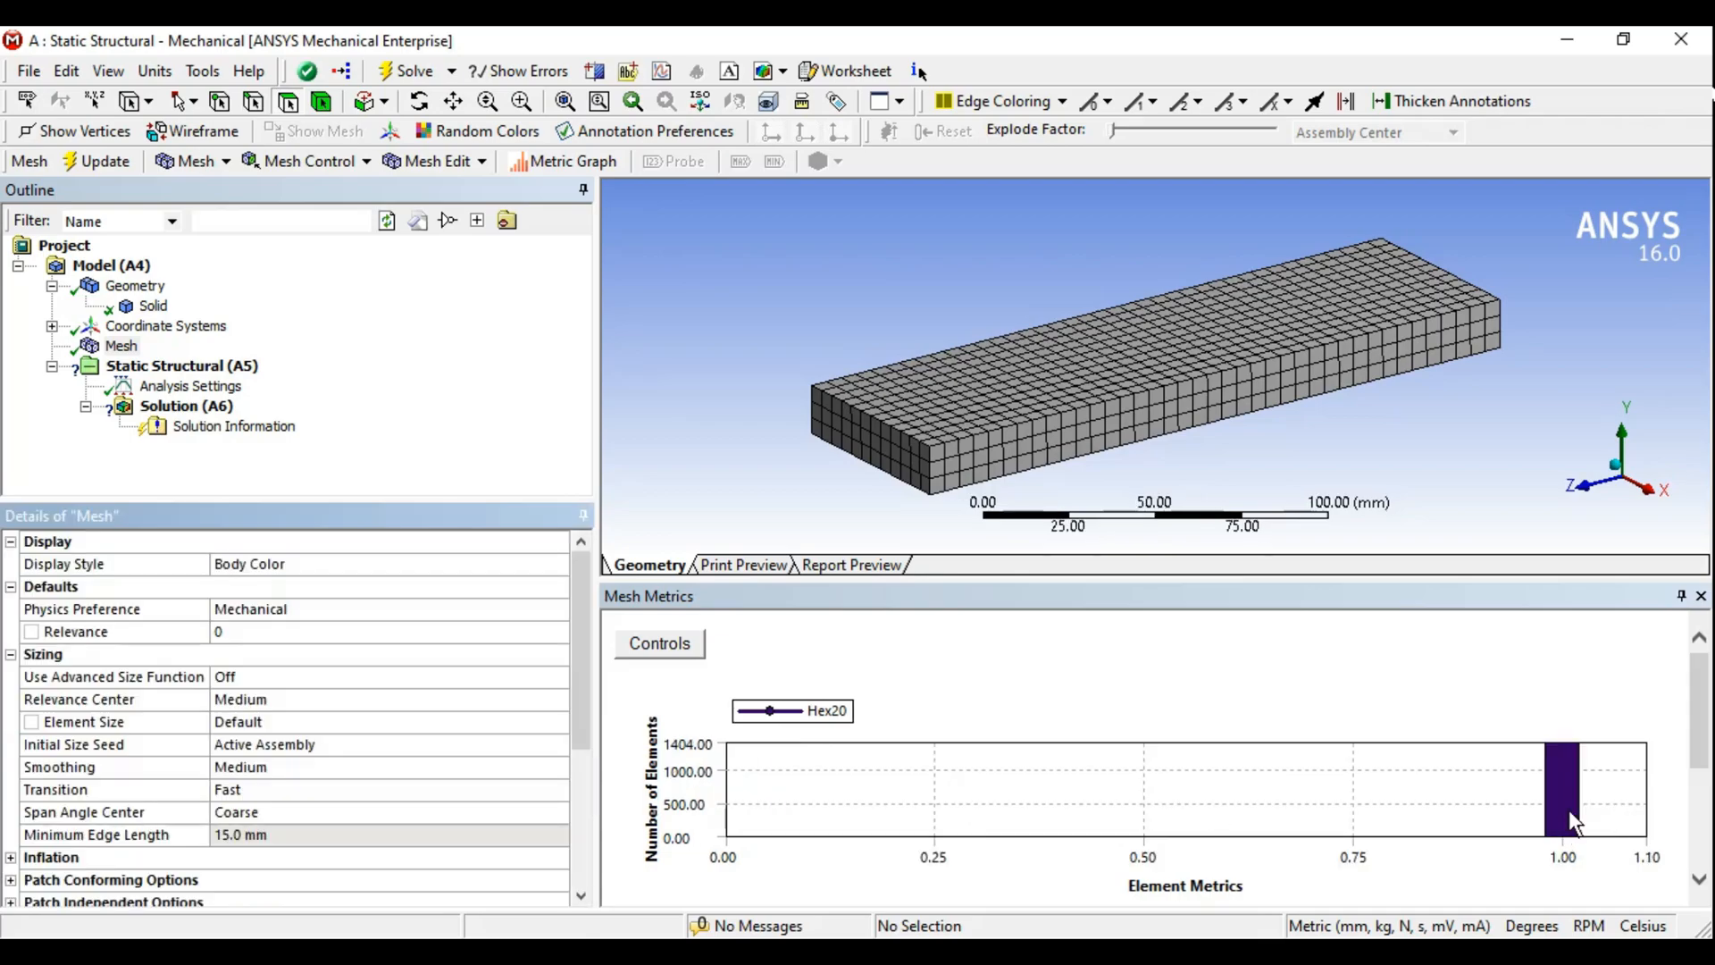
- Inspect the Element Quality histogram, then set the mesh metric back to None
click(1568, 811)
drag(581, 716, 575, 838)
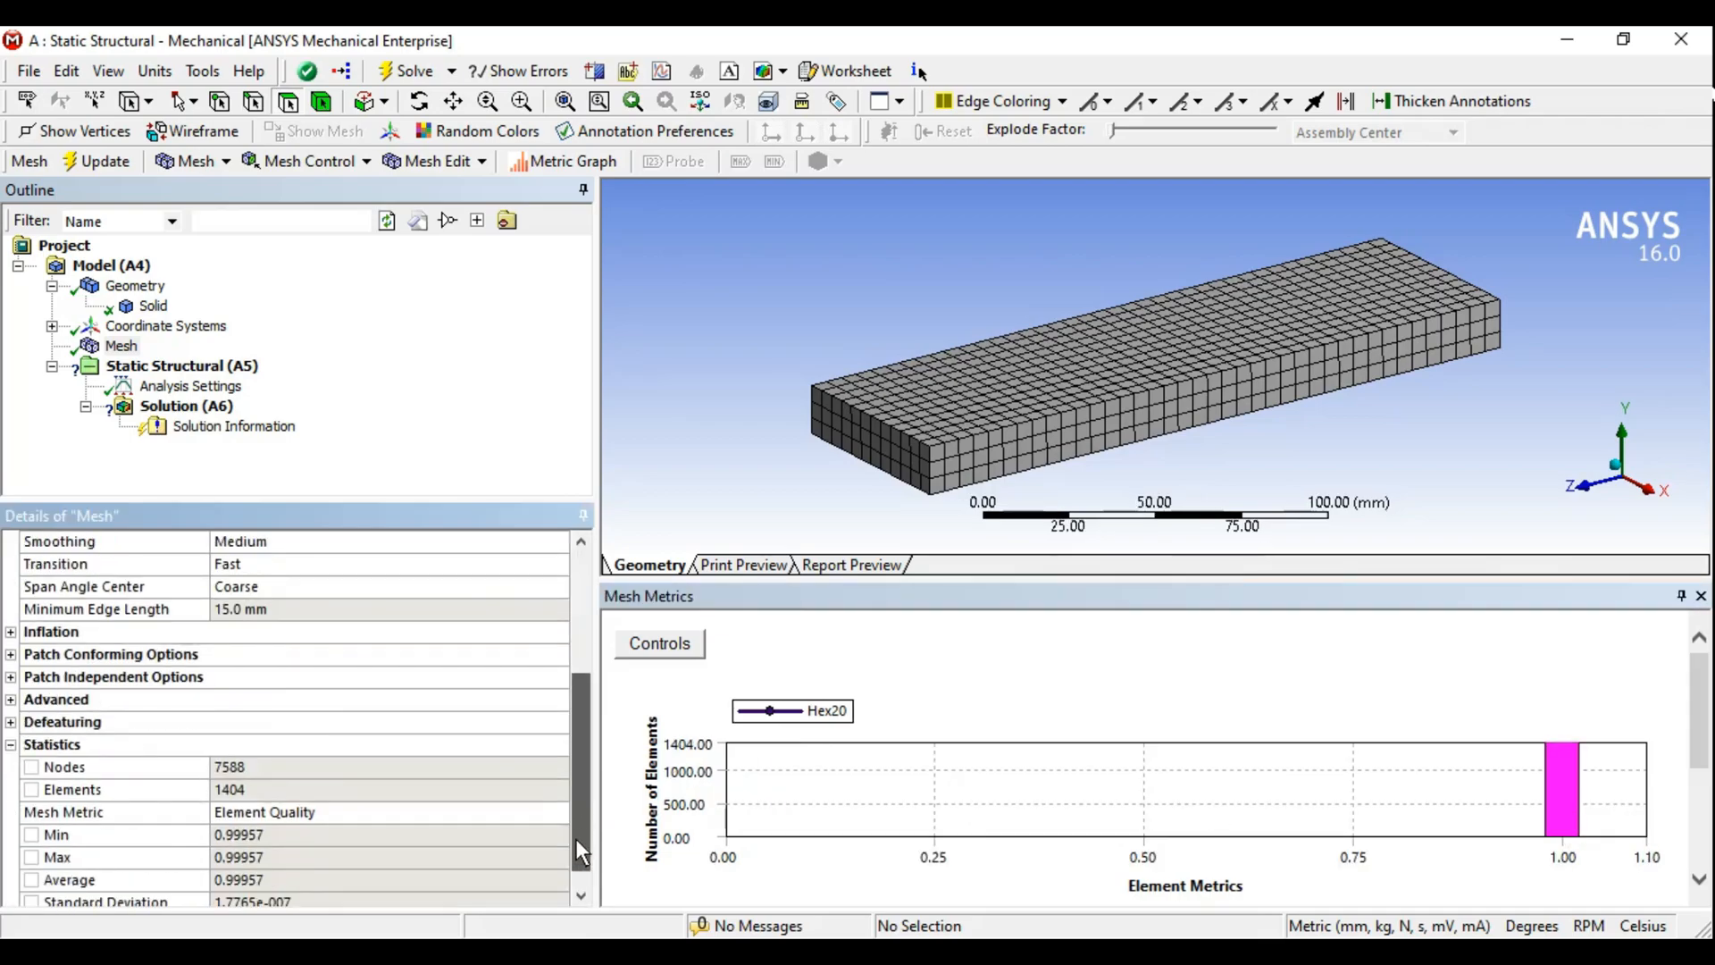
click(556, 806)
click(557, 811)
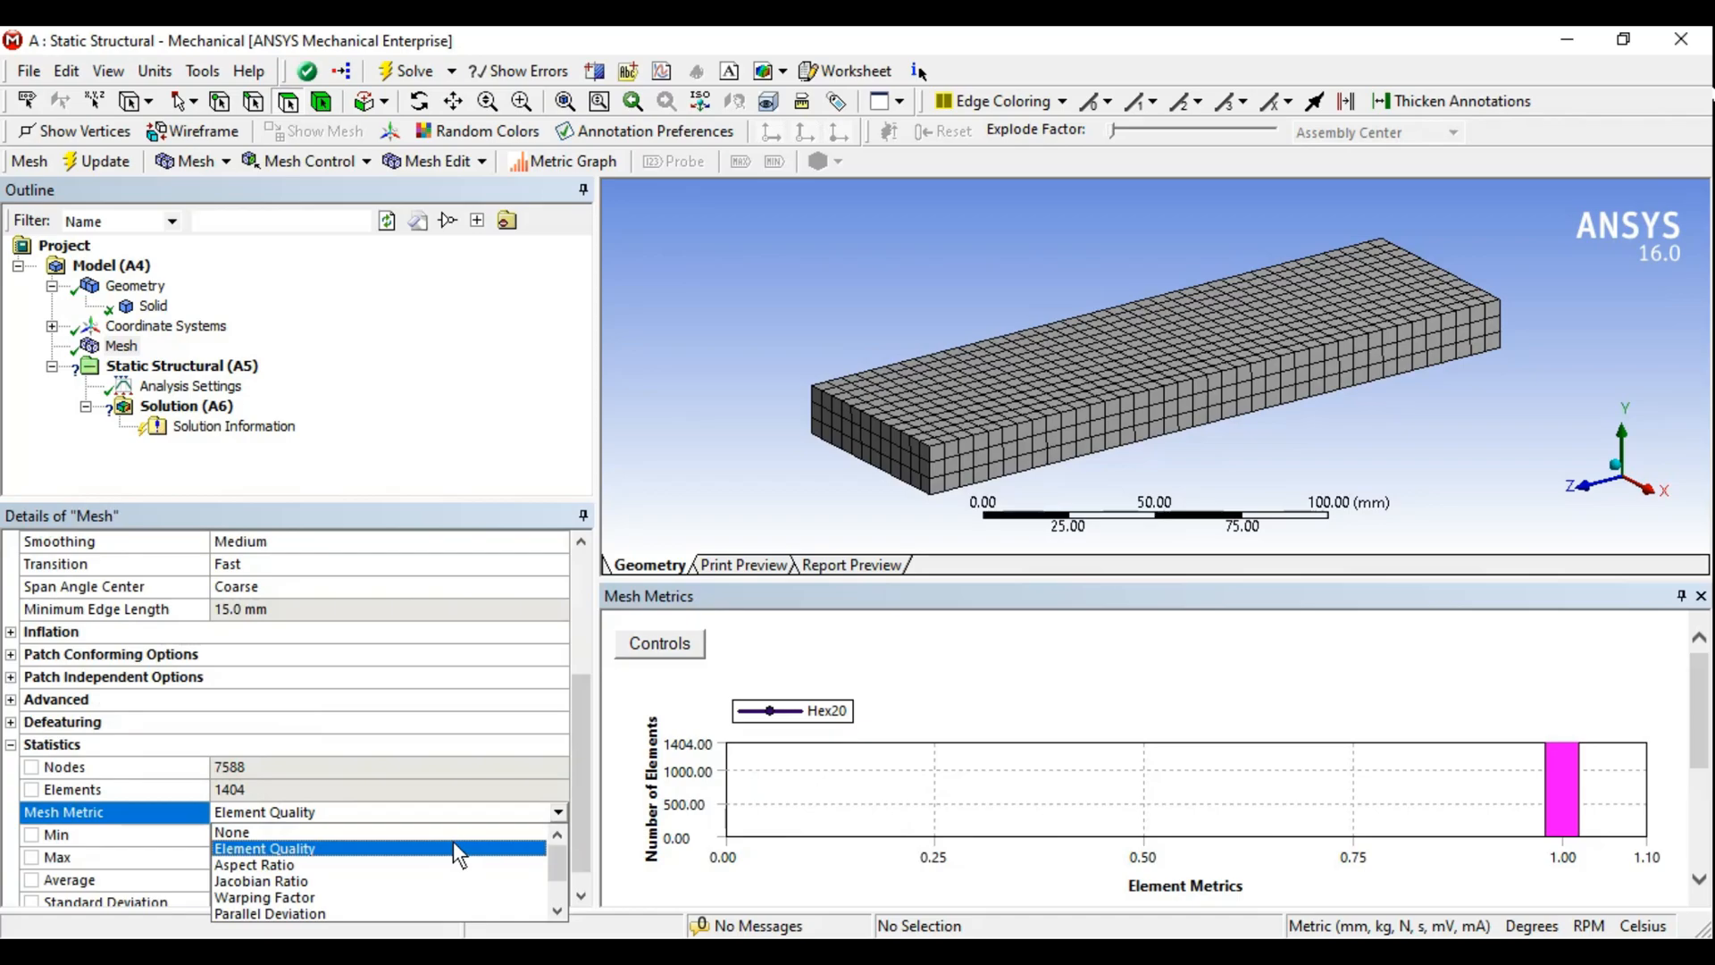
click(234, 834)
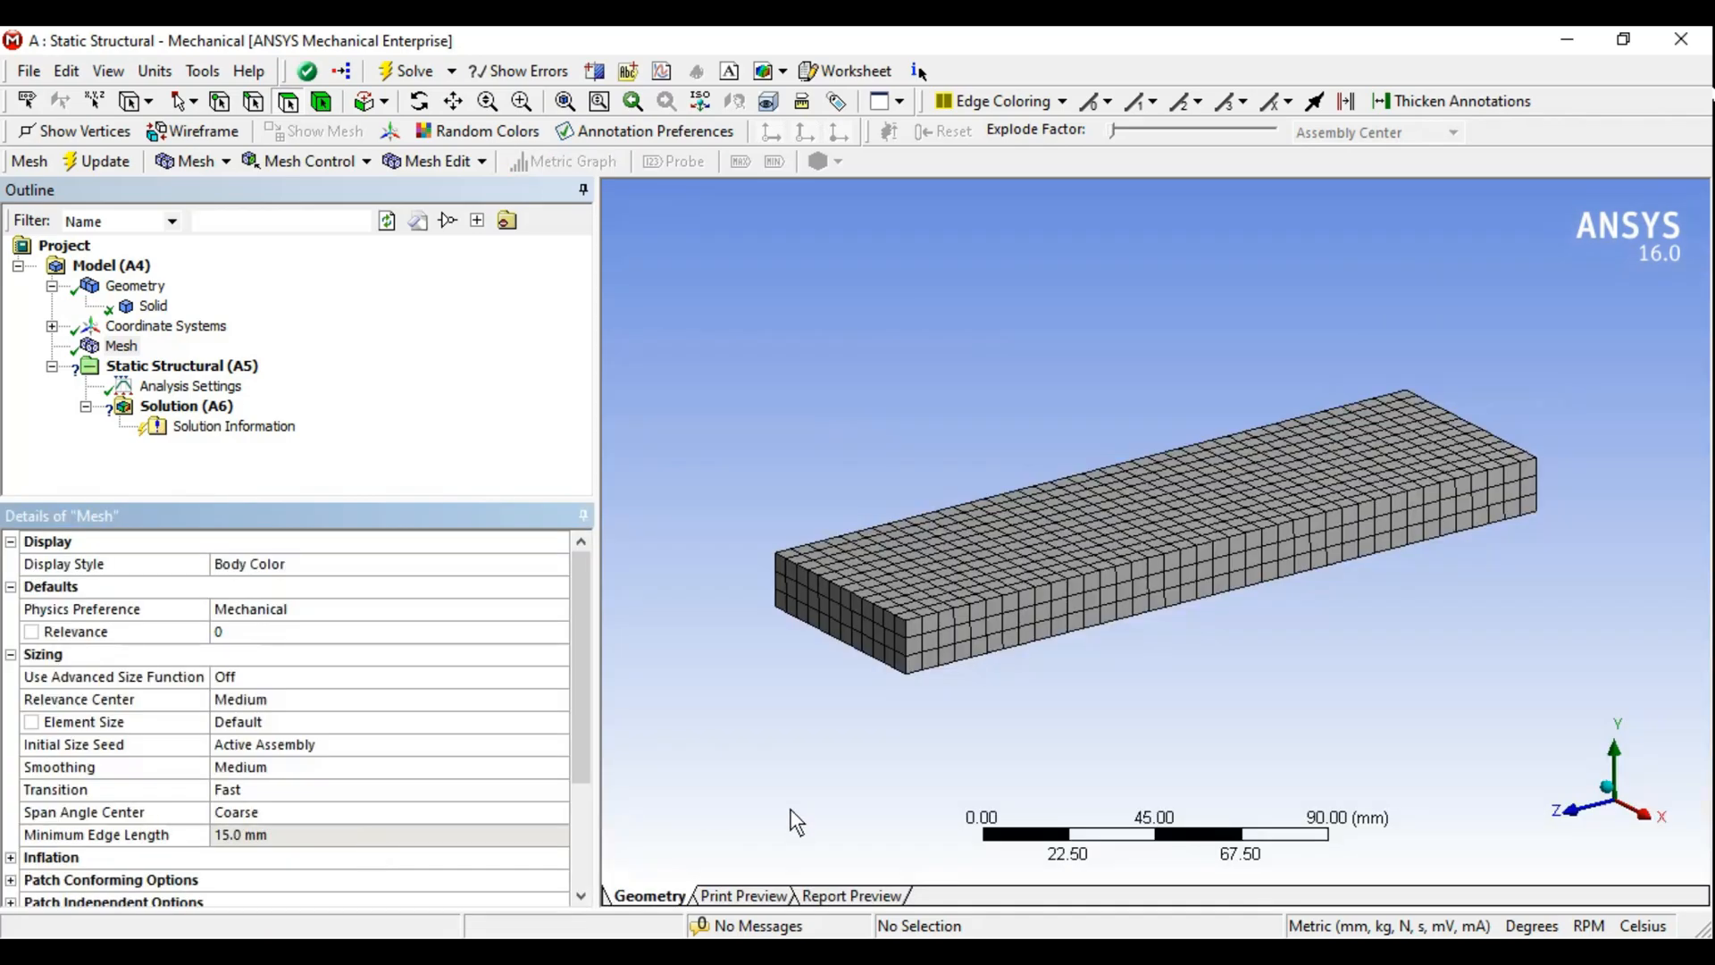
- Add a Fixed Support on one end face of the bar
click(229, 367)
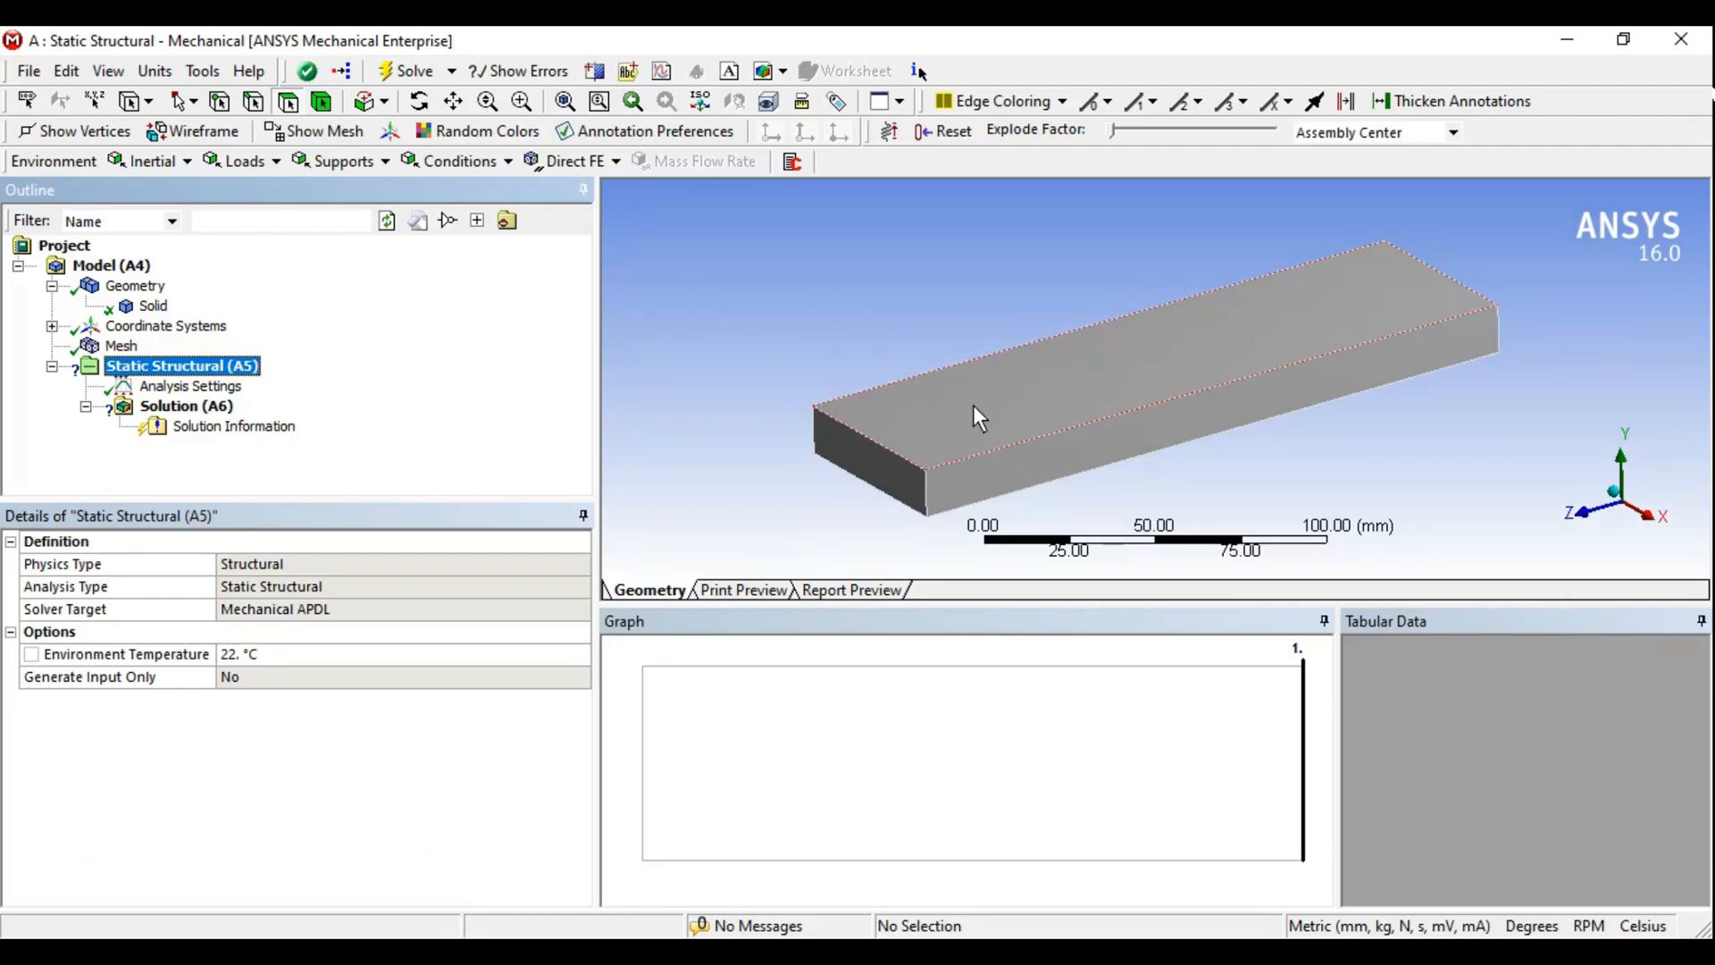
drag(1042, 605, 1054, 697)
middle_drag(1090, 518, 1037, 457)
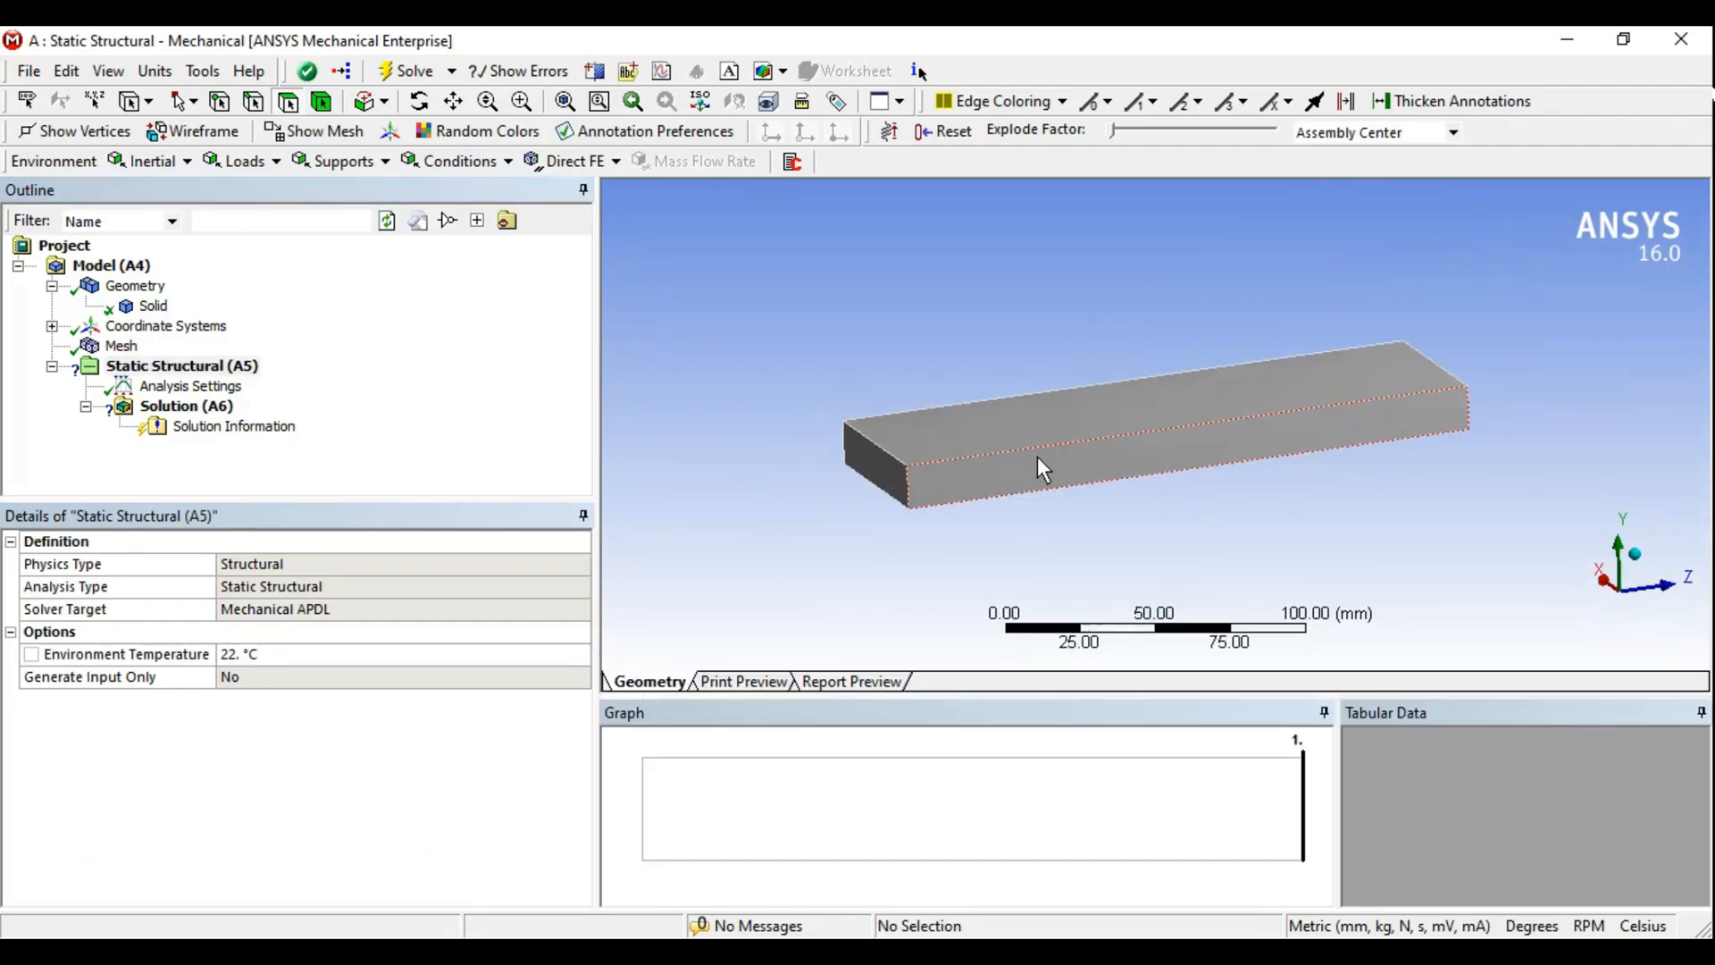
click(338, 162)
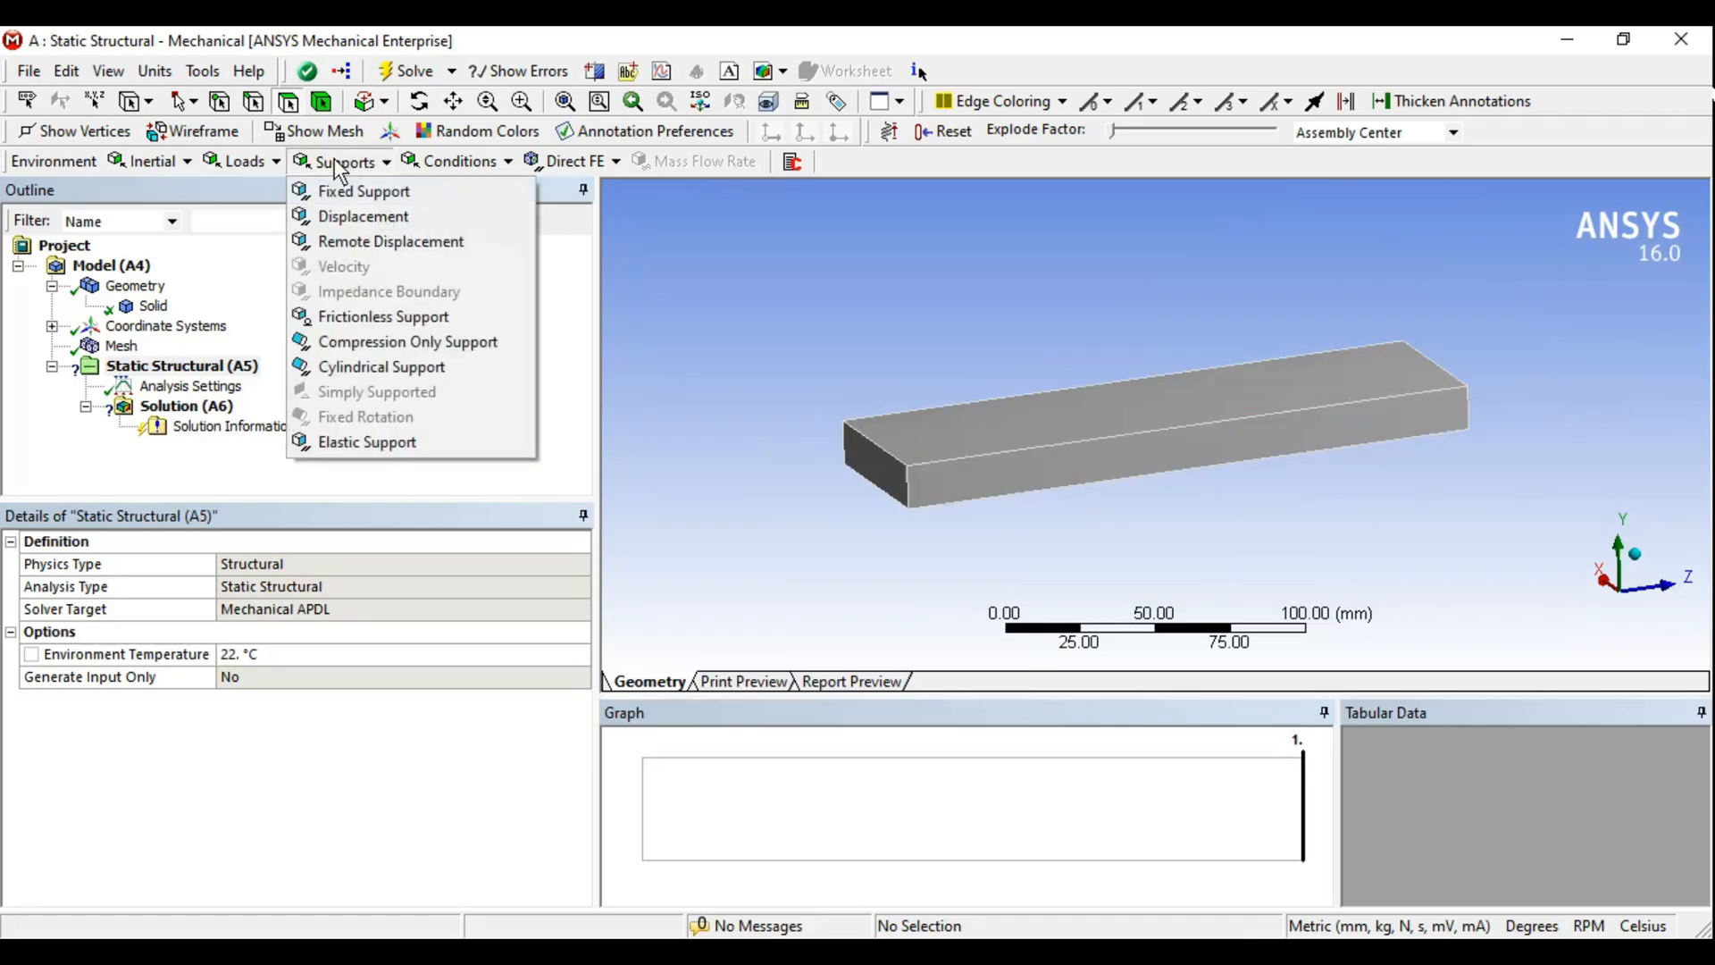
click(375, 191)
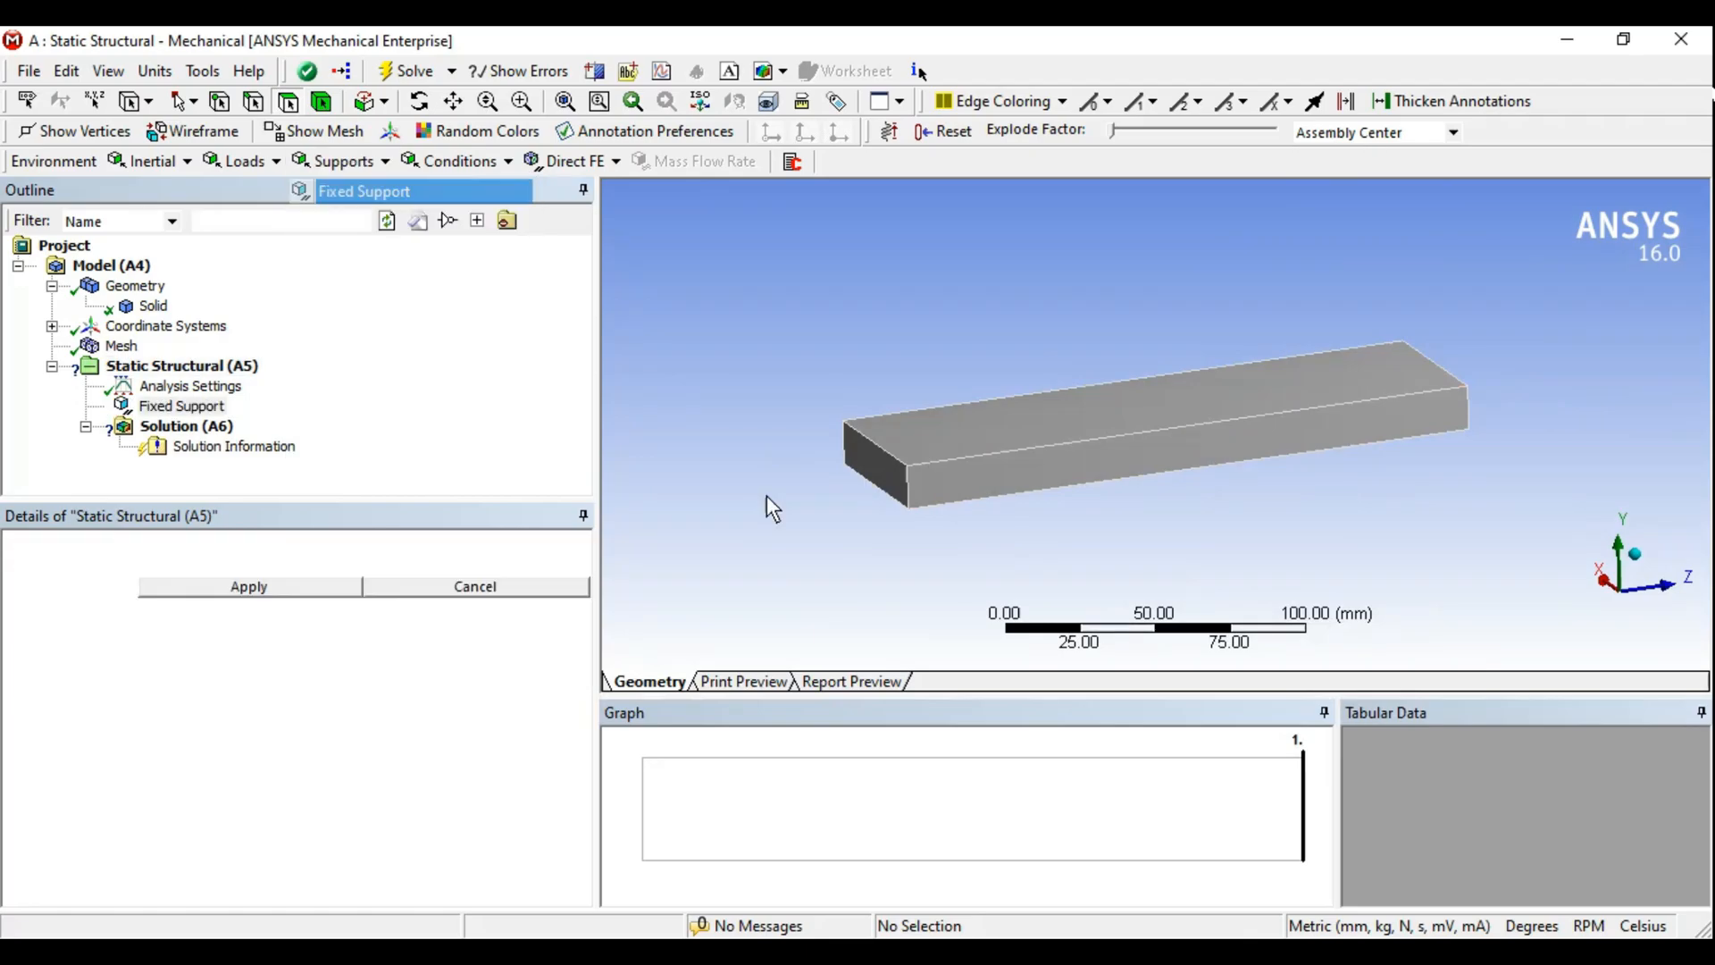
click(872, 466)
click(249, 586)
- Add a Force load on the bar's opposite end face
middle_drag(1013, 544, 1000, 458)
click(226, 373)
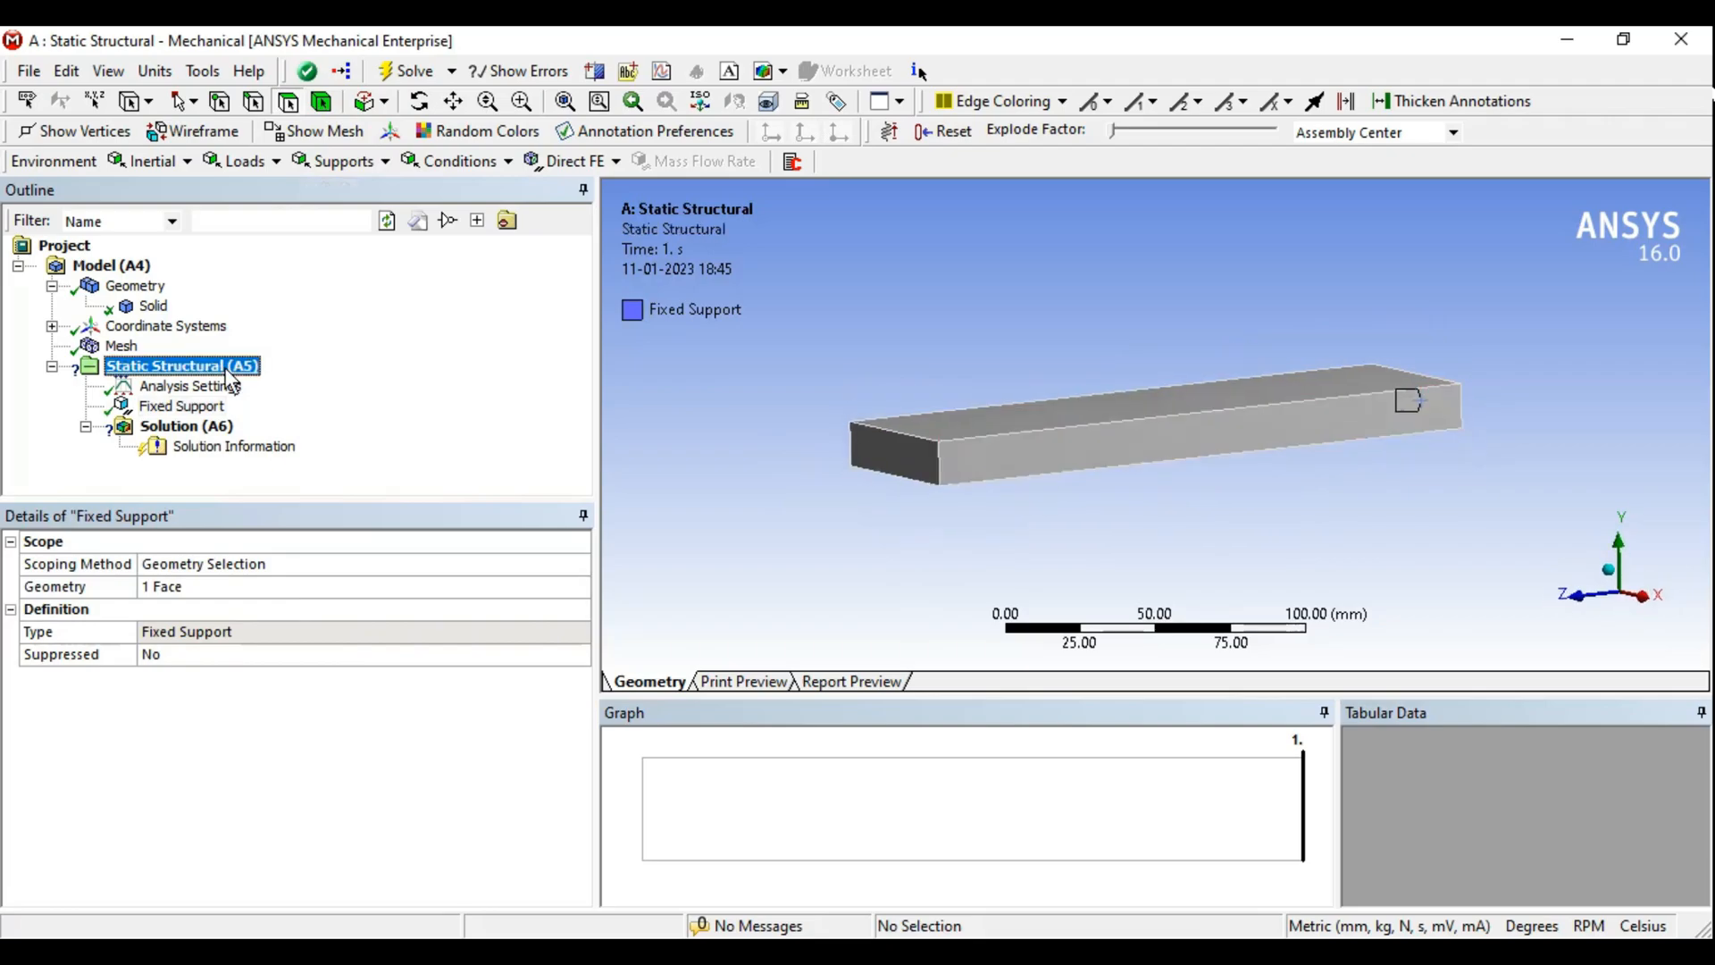
click(240, 161)
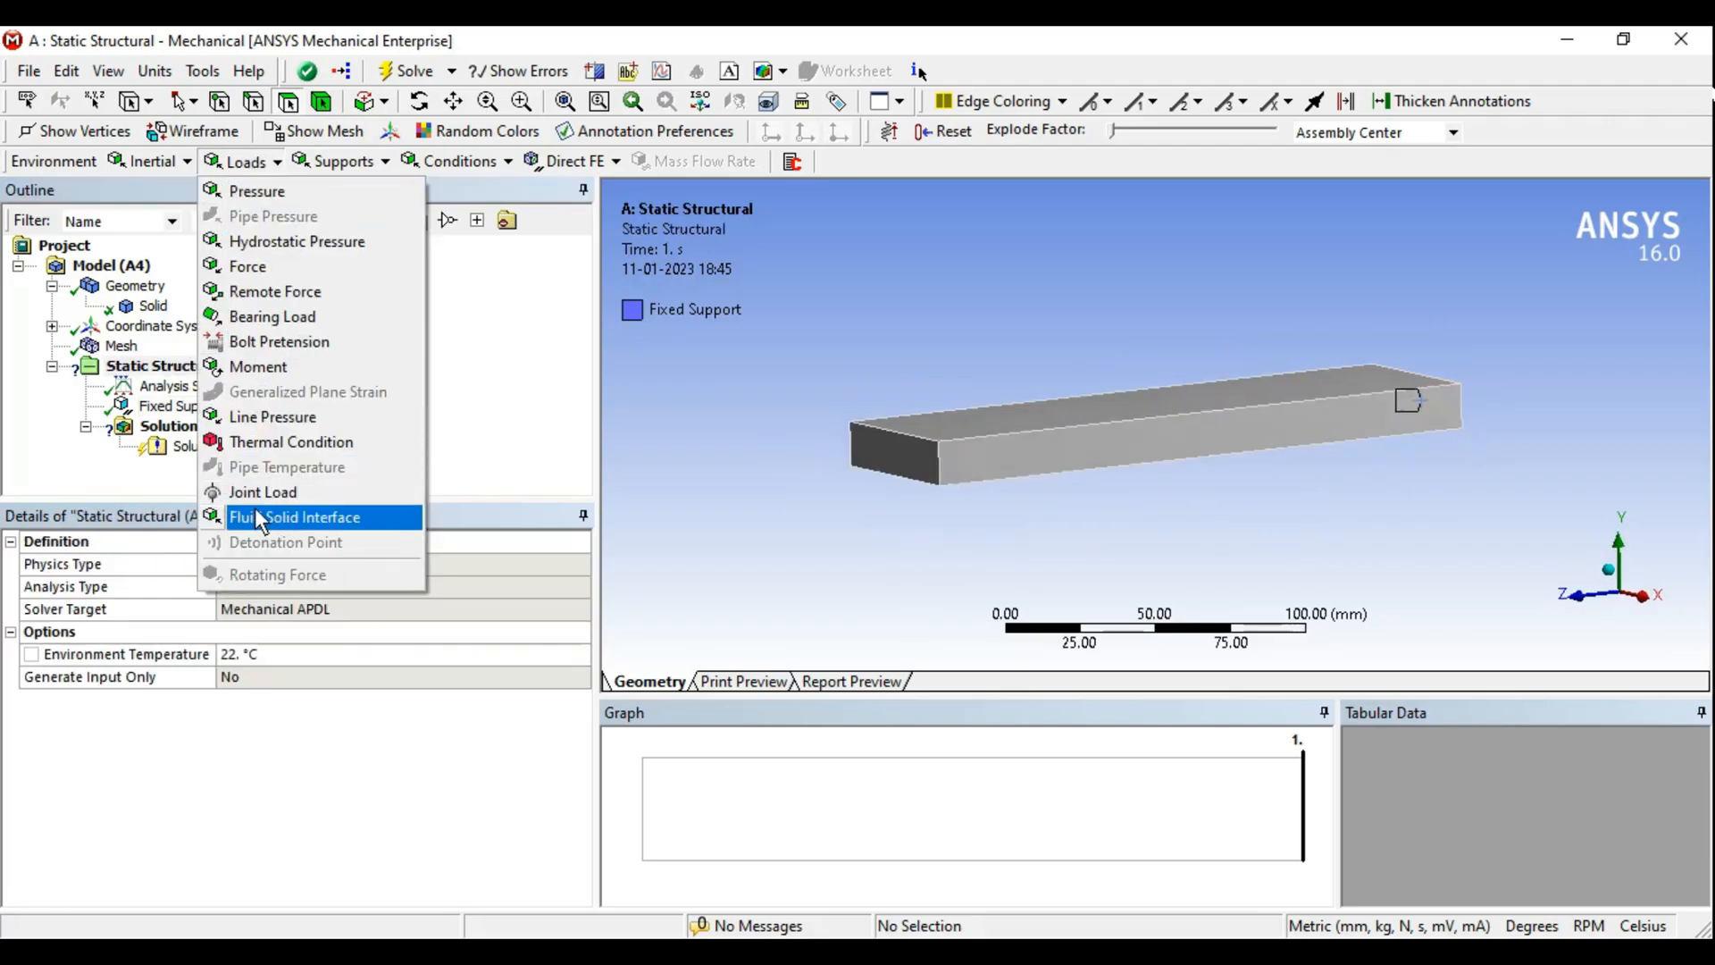
click(264, 266)
click(916, 468)
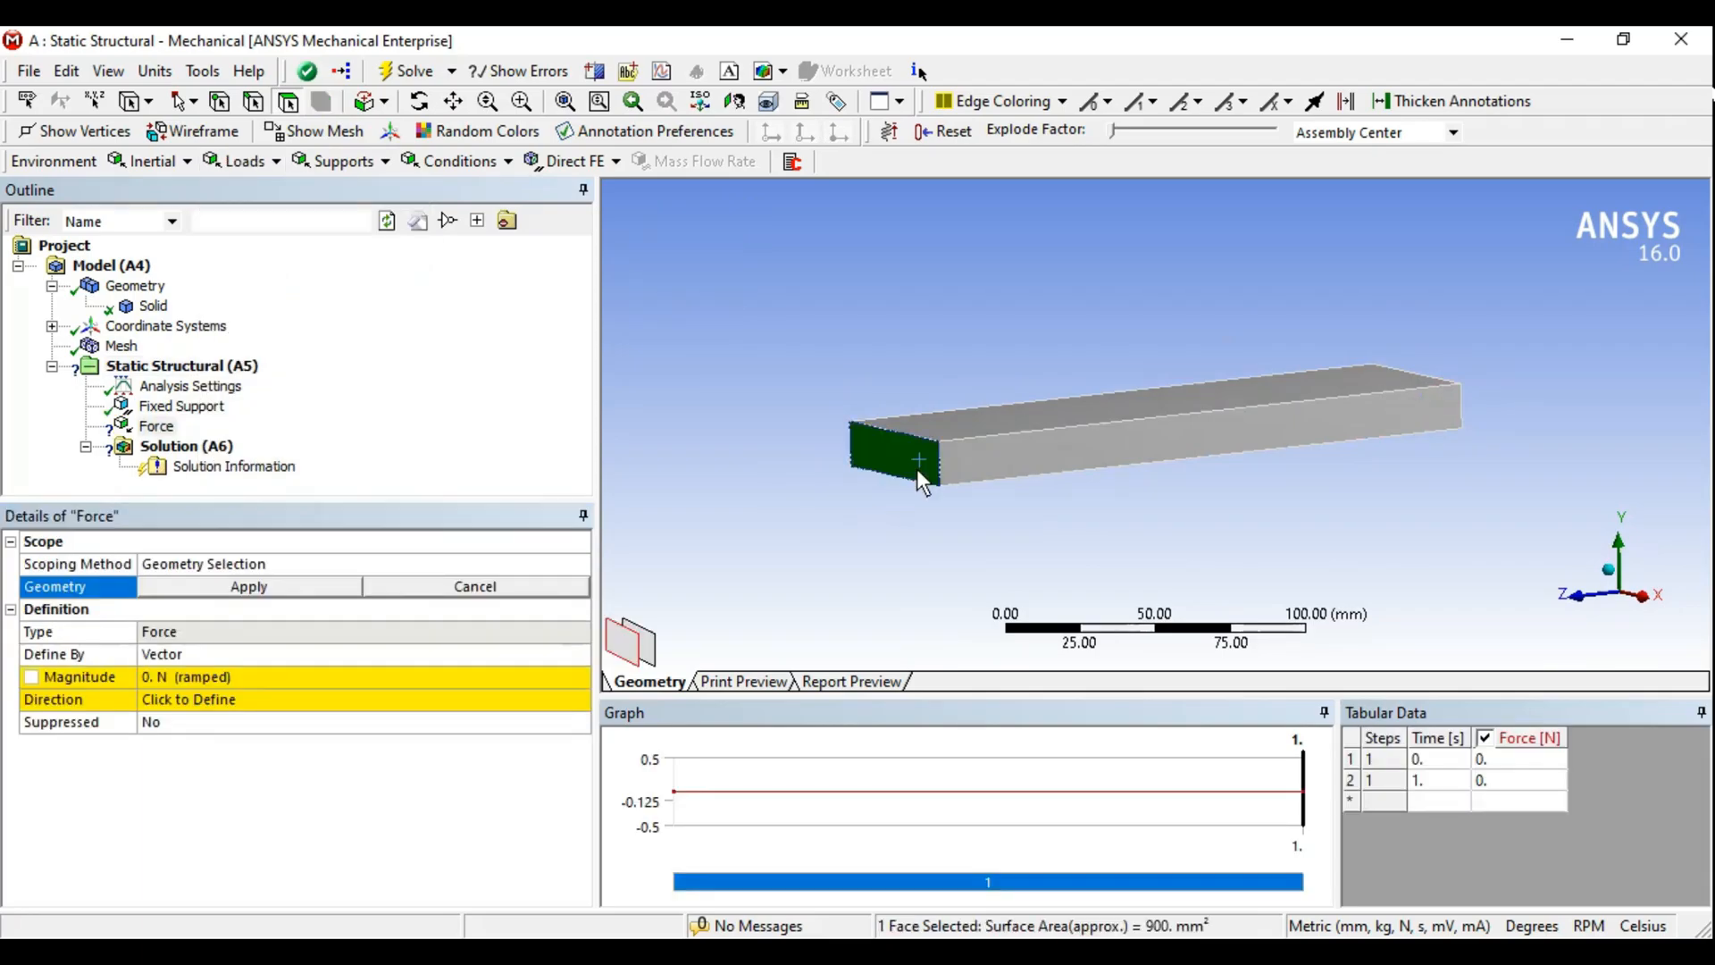
click(265, 588)
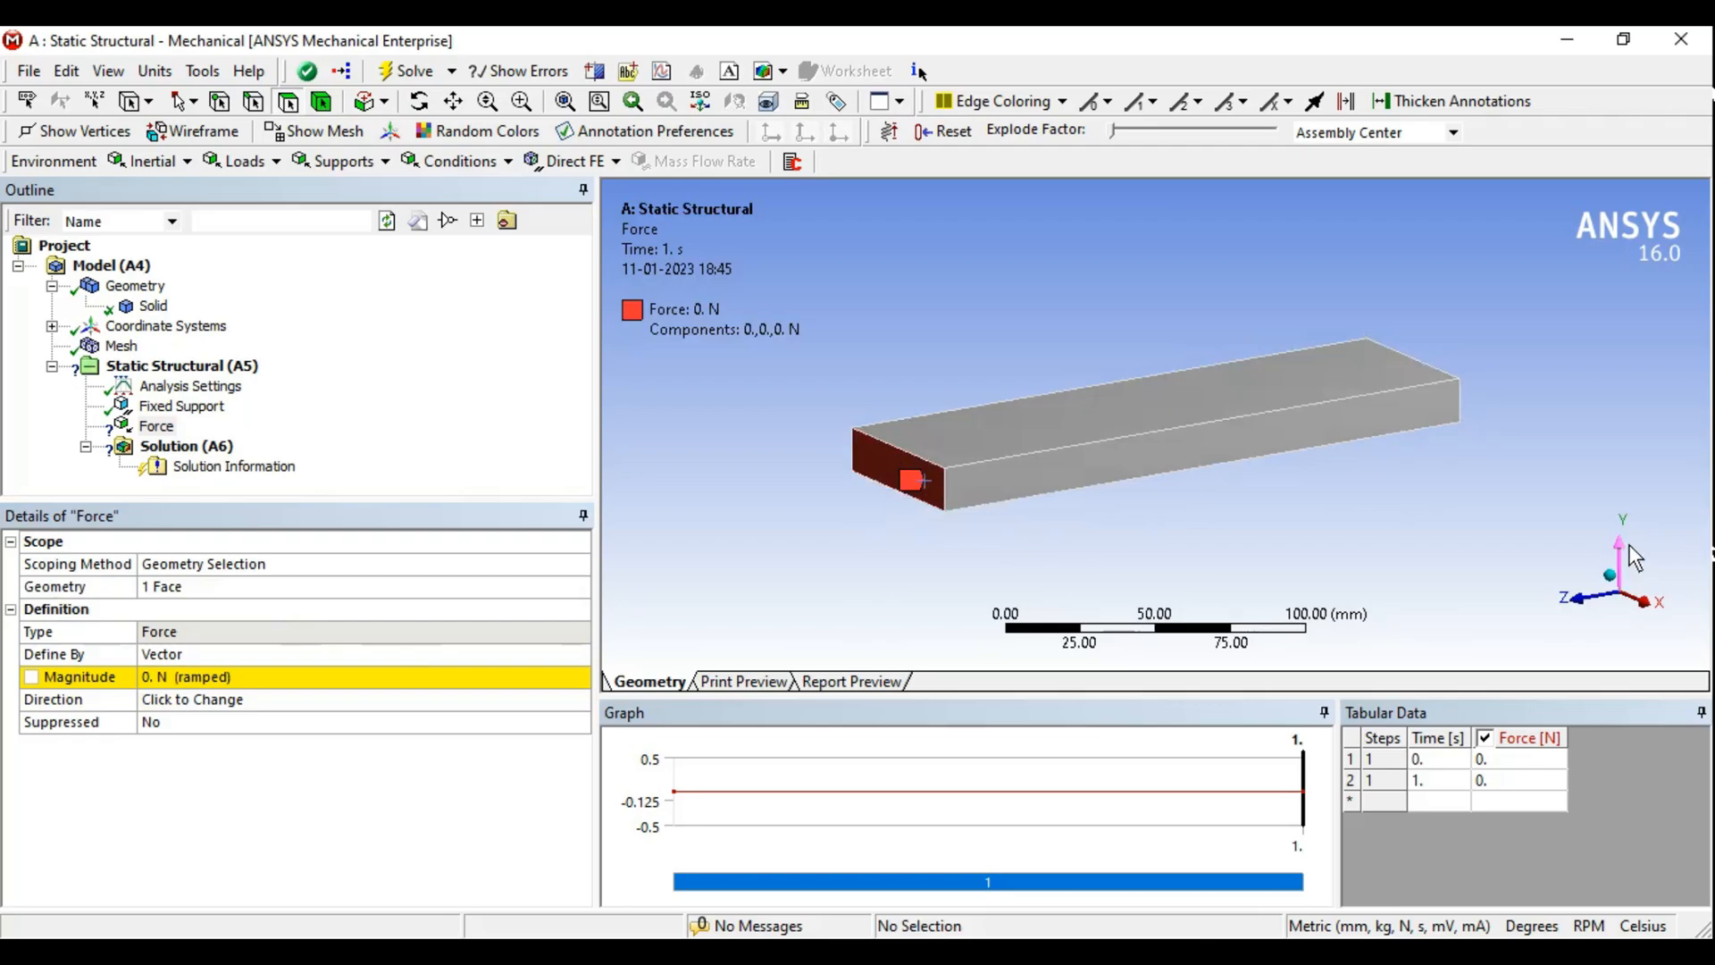
- Define the force by Components and set its Y component to -1000 N
click(290, 655)
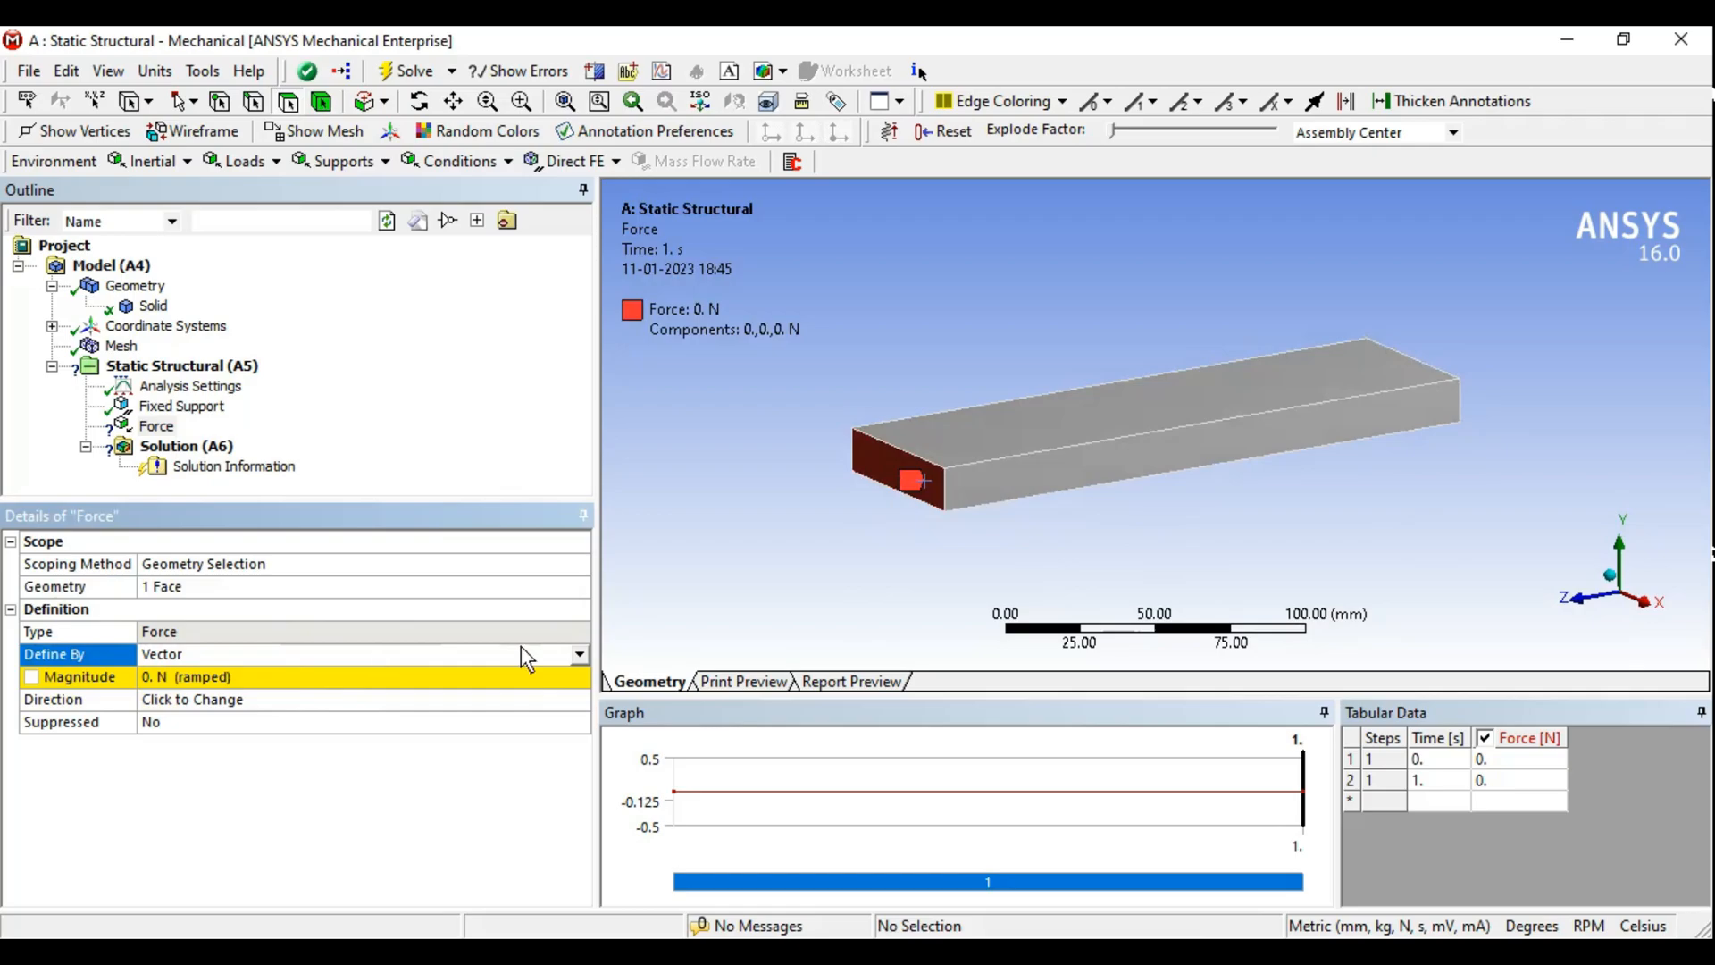
click(579, 654)
click(255, 675)
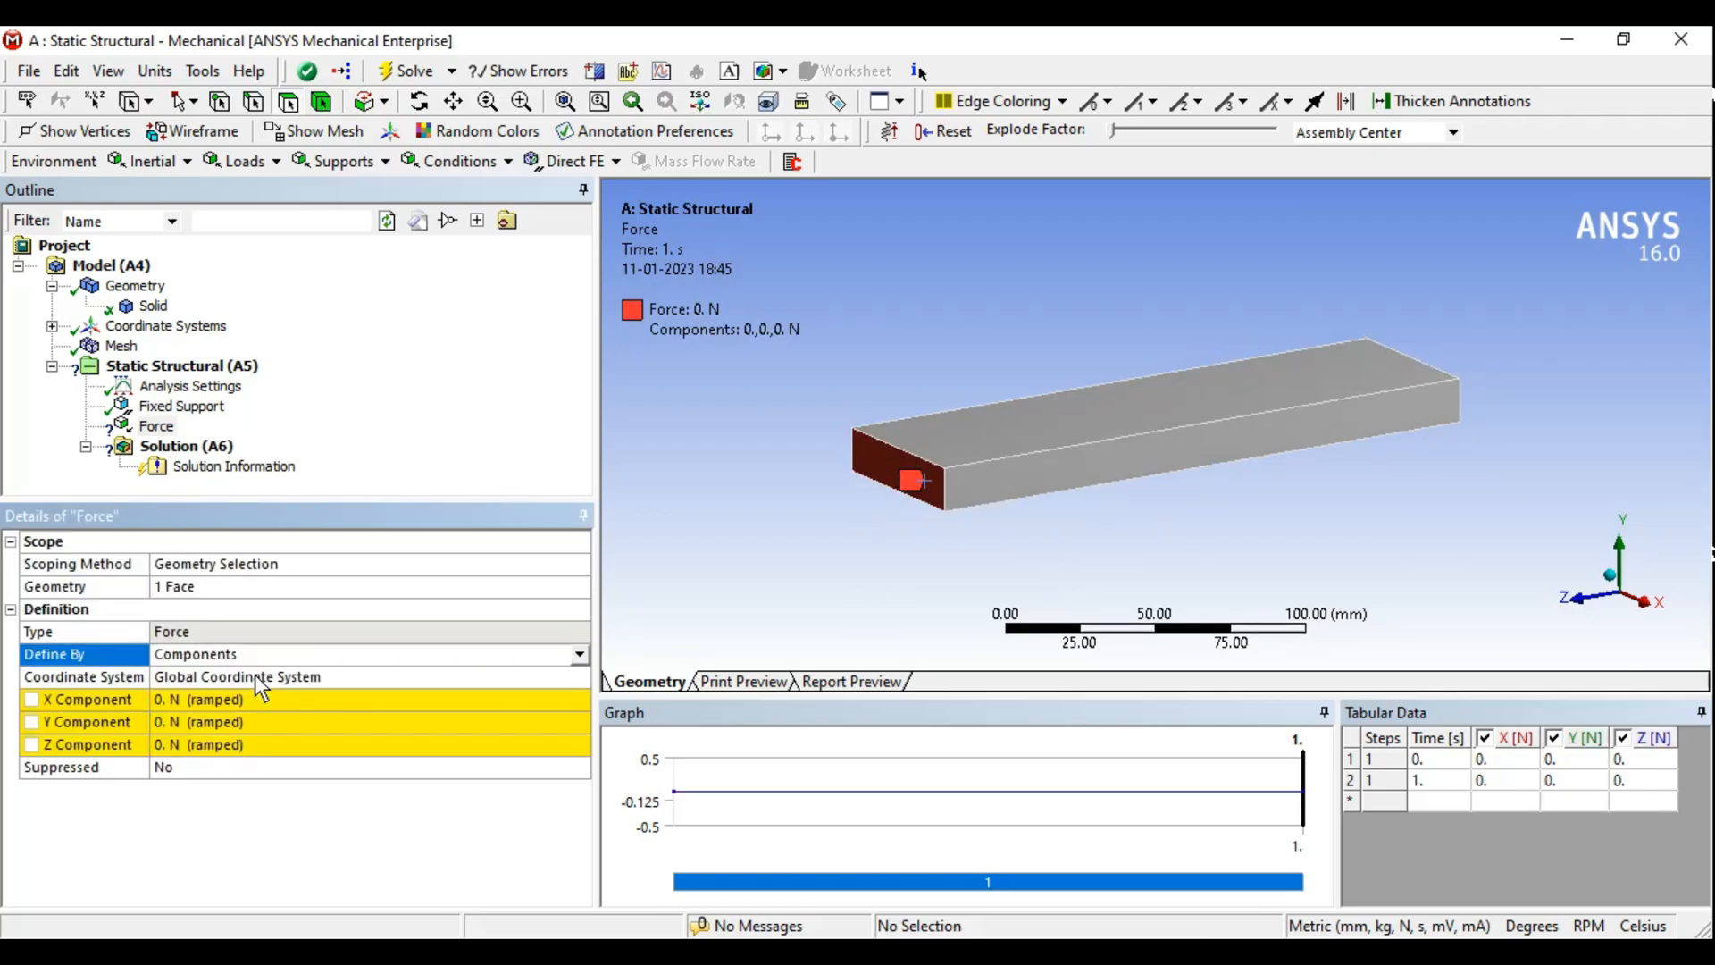
click(223, 723)
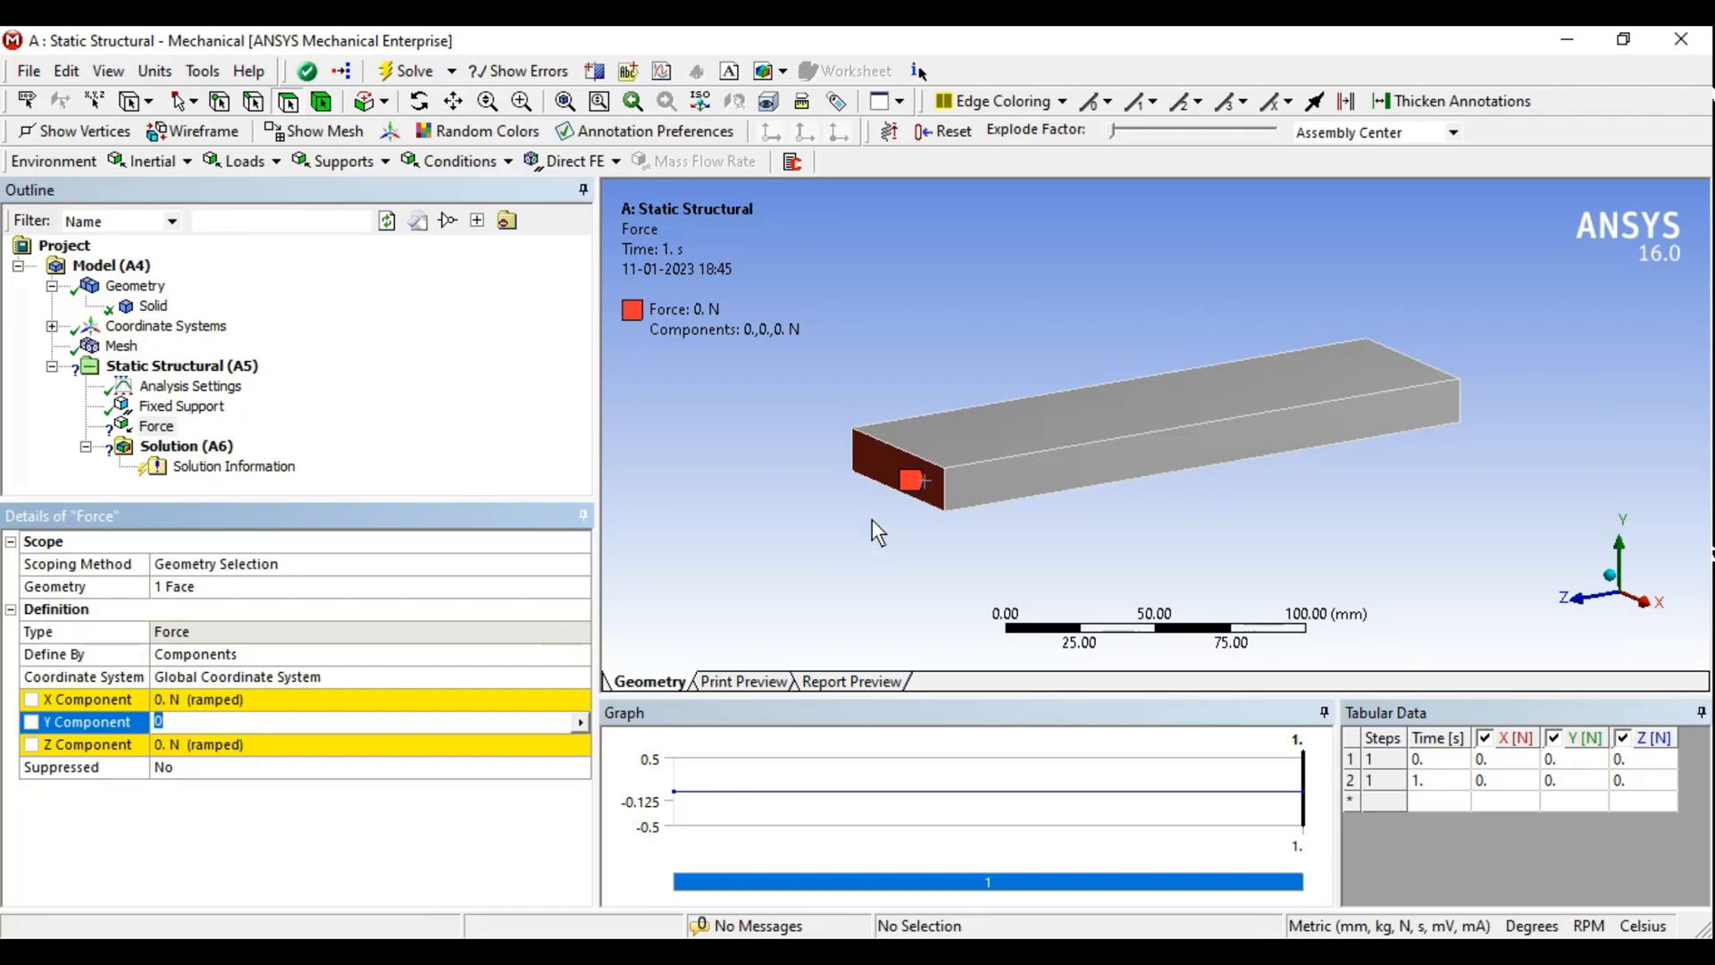
text(-1000)
key(Return)
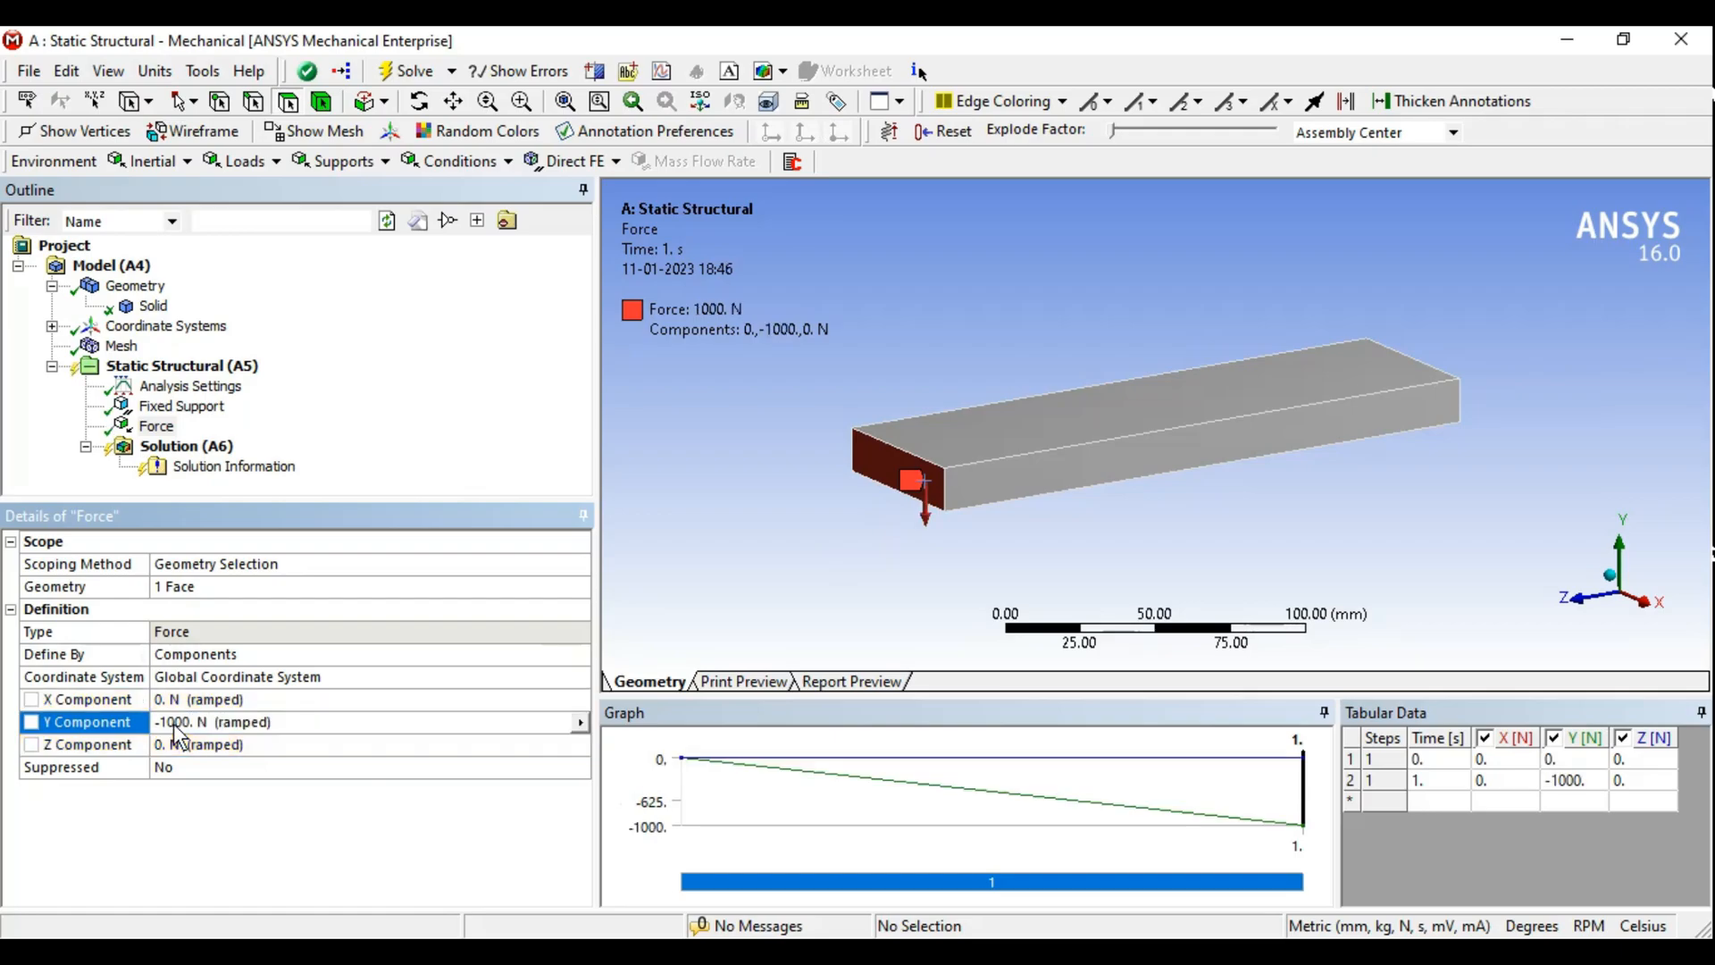
- Add Standard Earth Gravity and switch the unit system to Metric (m, kg, N, s, V, A)
middle_drag(1175, 484, 1182, 473)
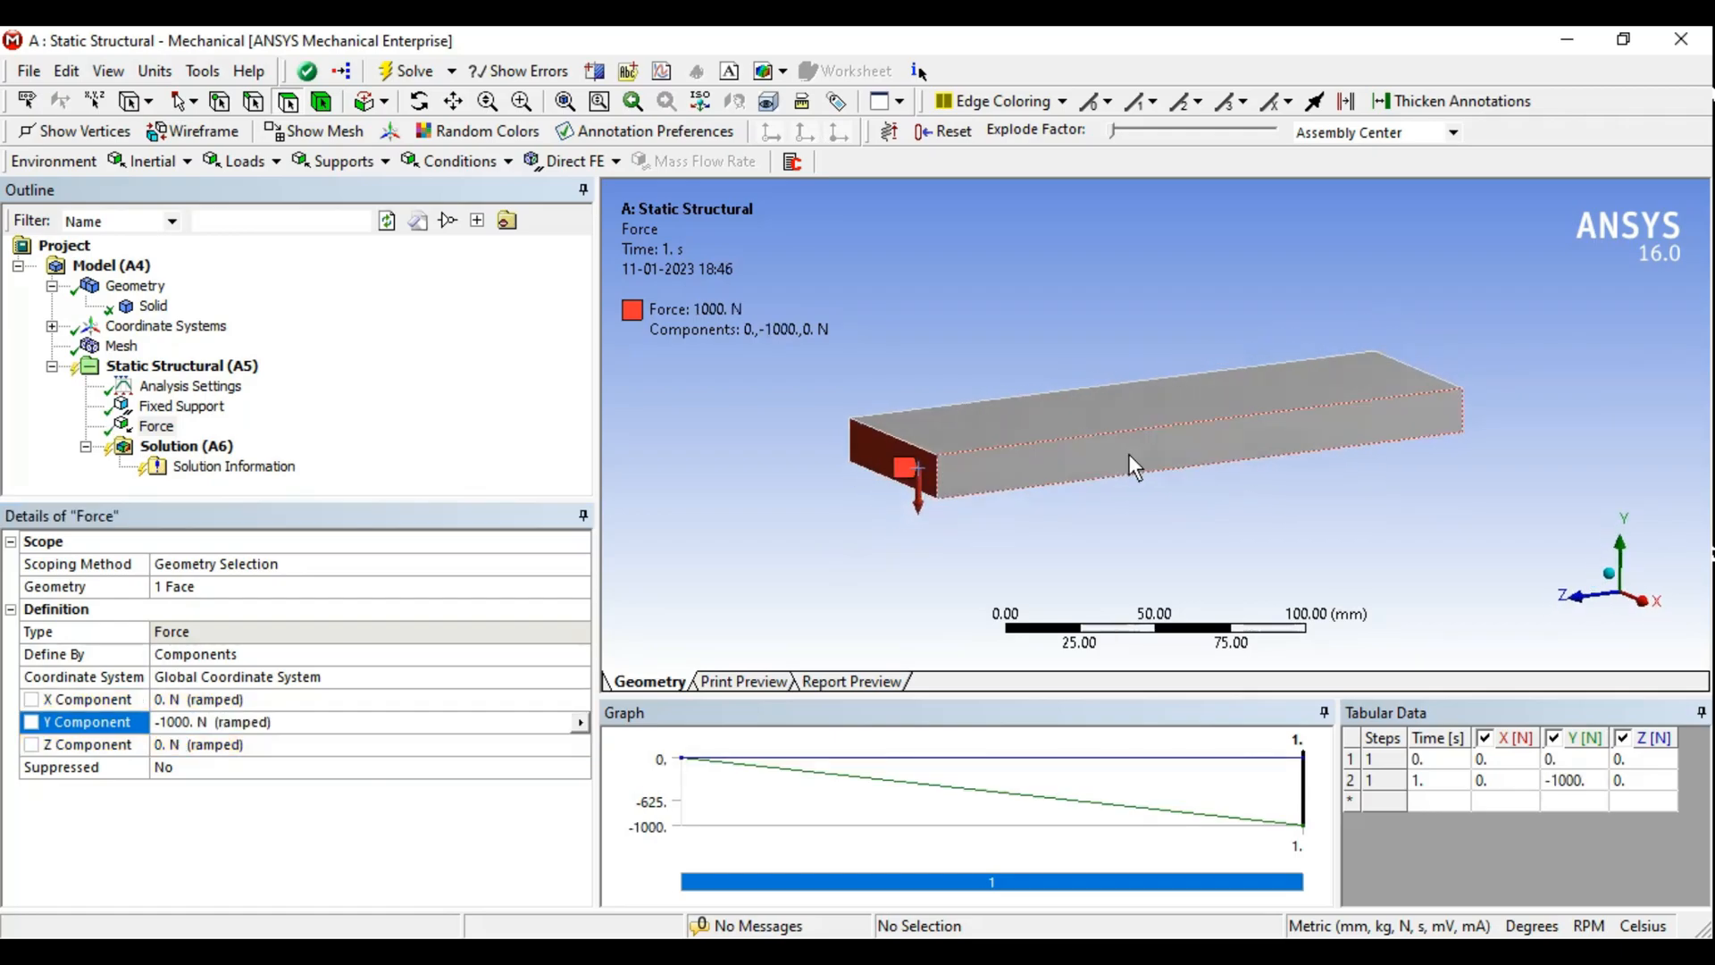
middle_drag(994, 421, 990, 422)
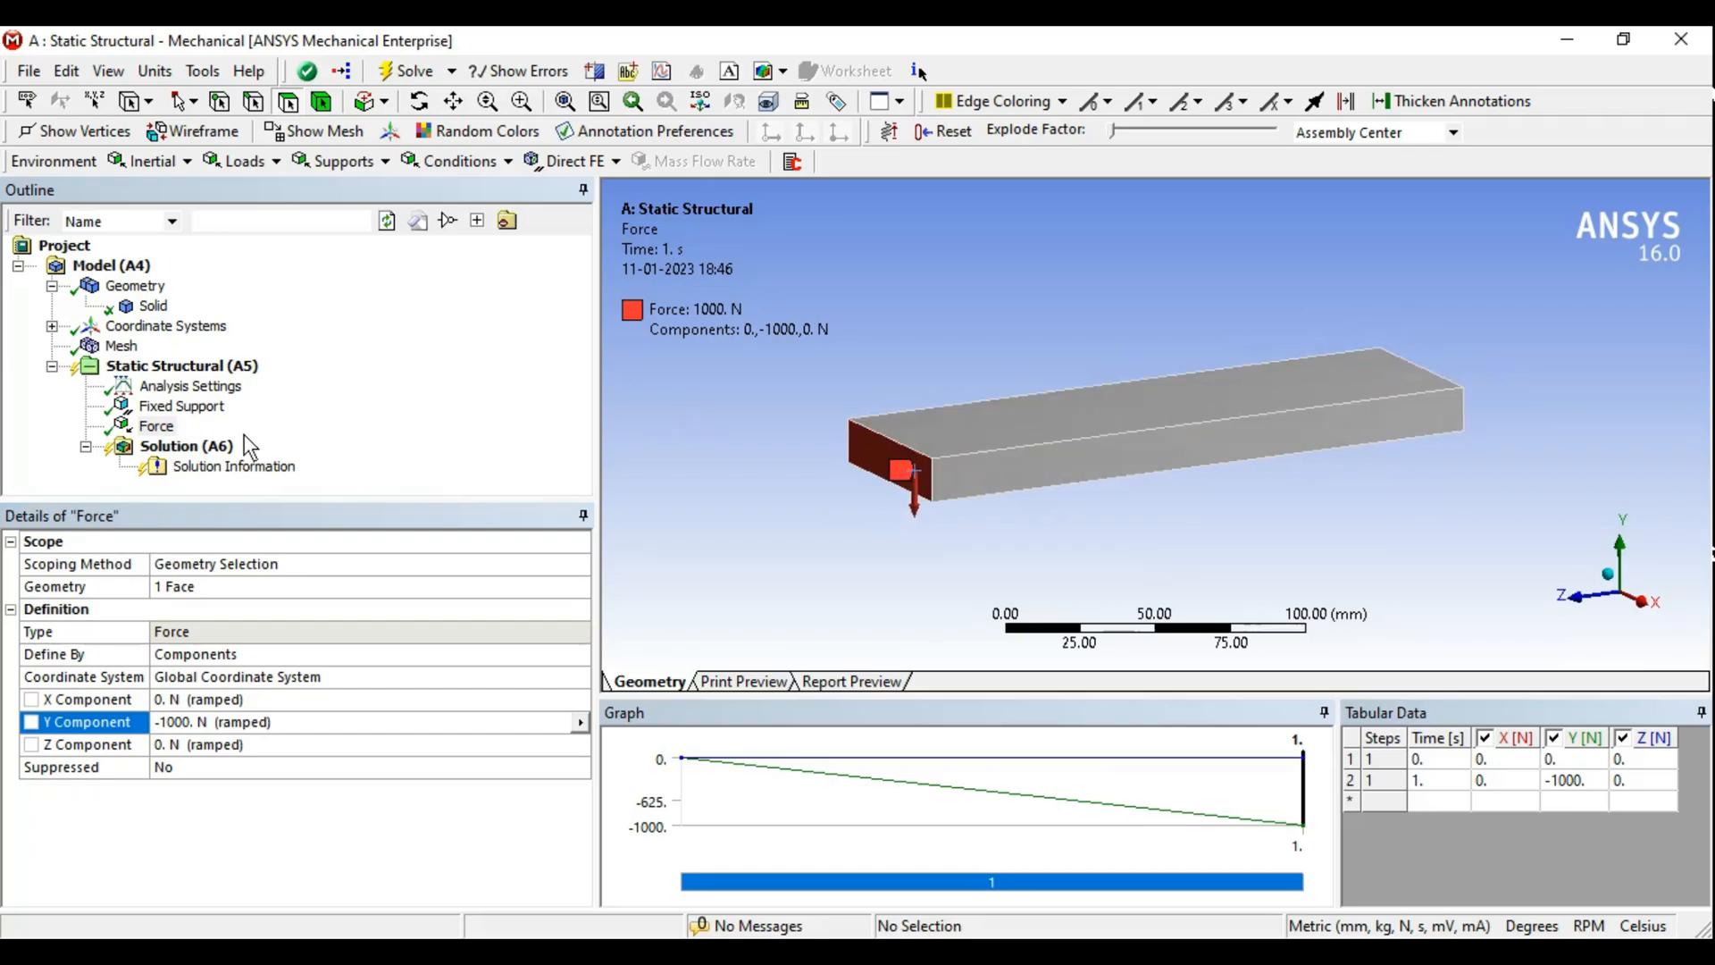
middle_drag(1203, 528, 1139, 493)
click(176, 163)
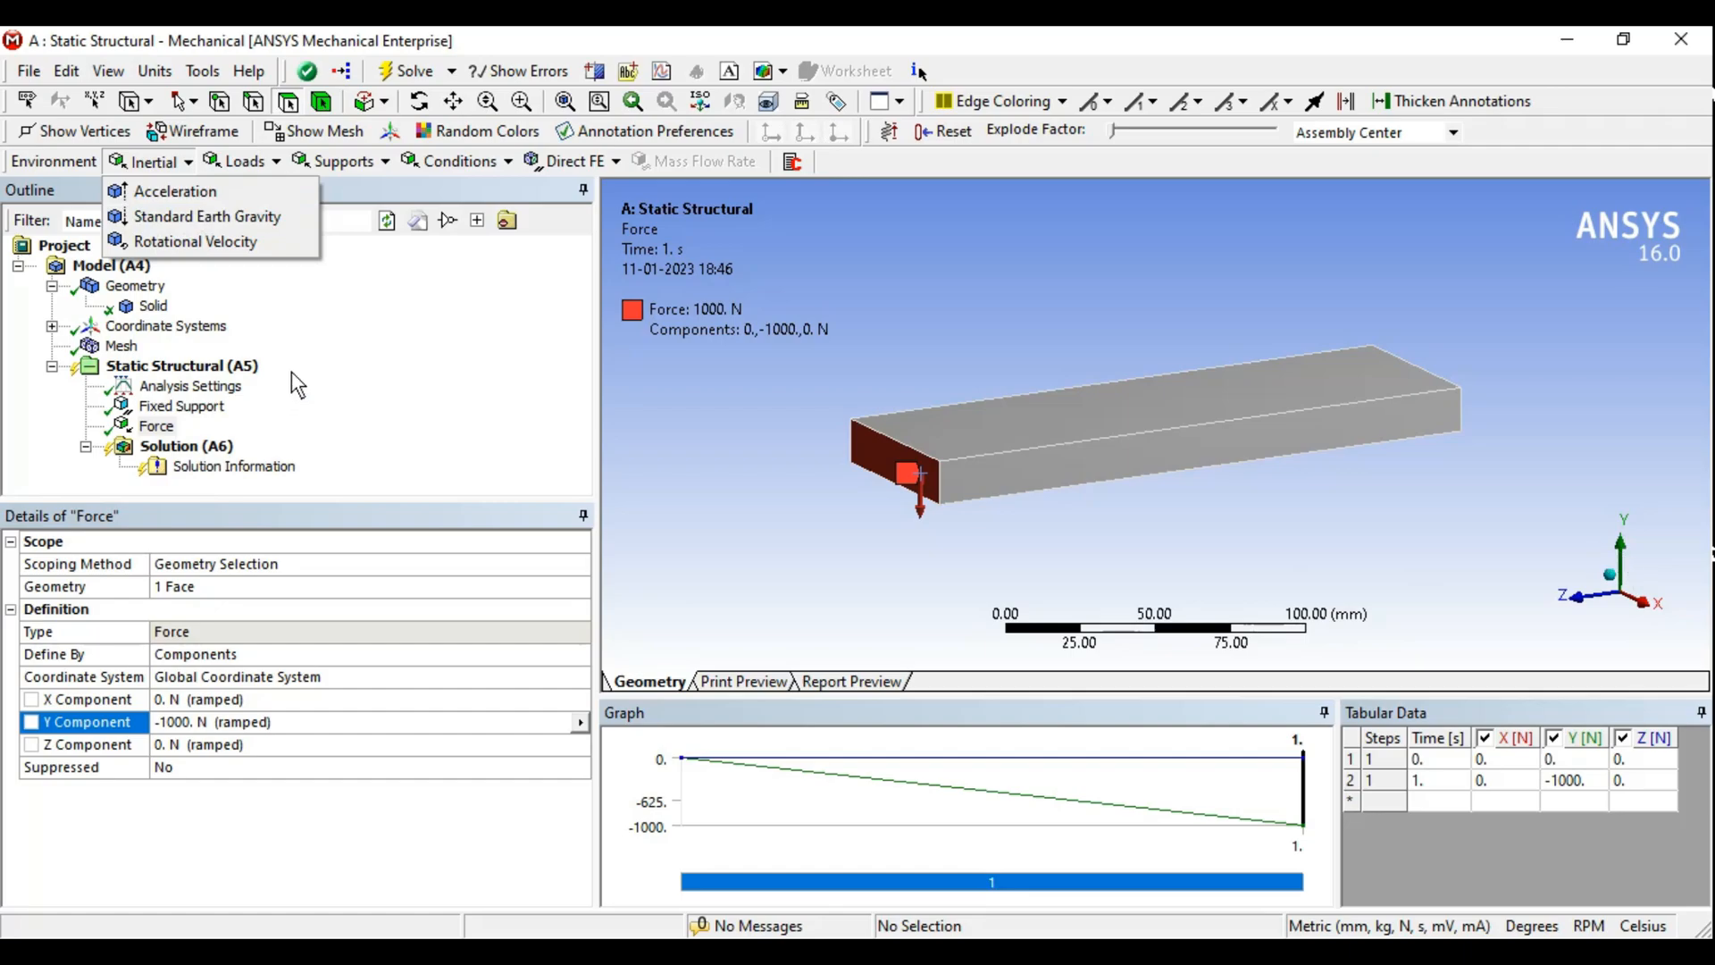
click(216, 218)
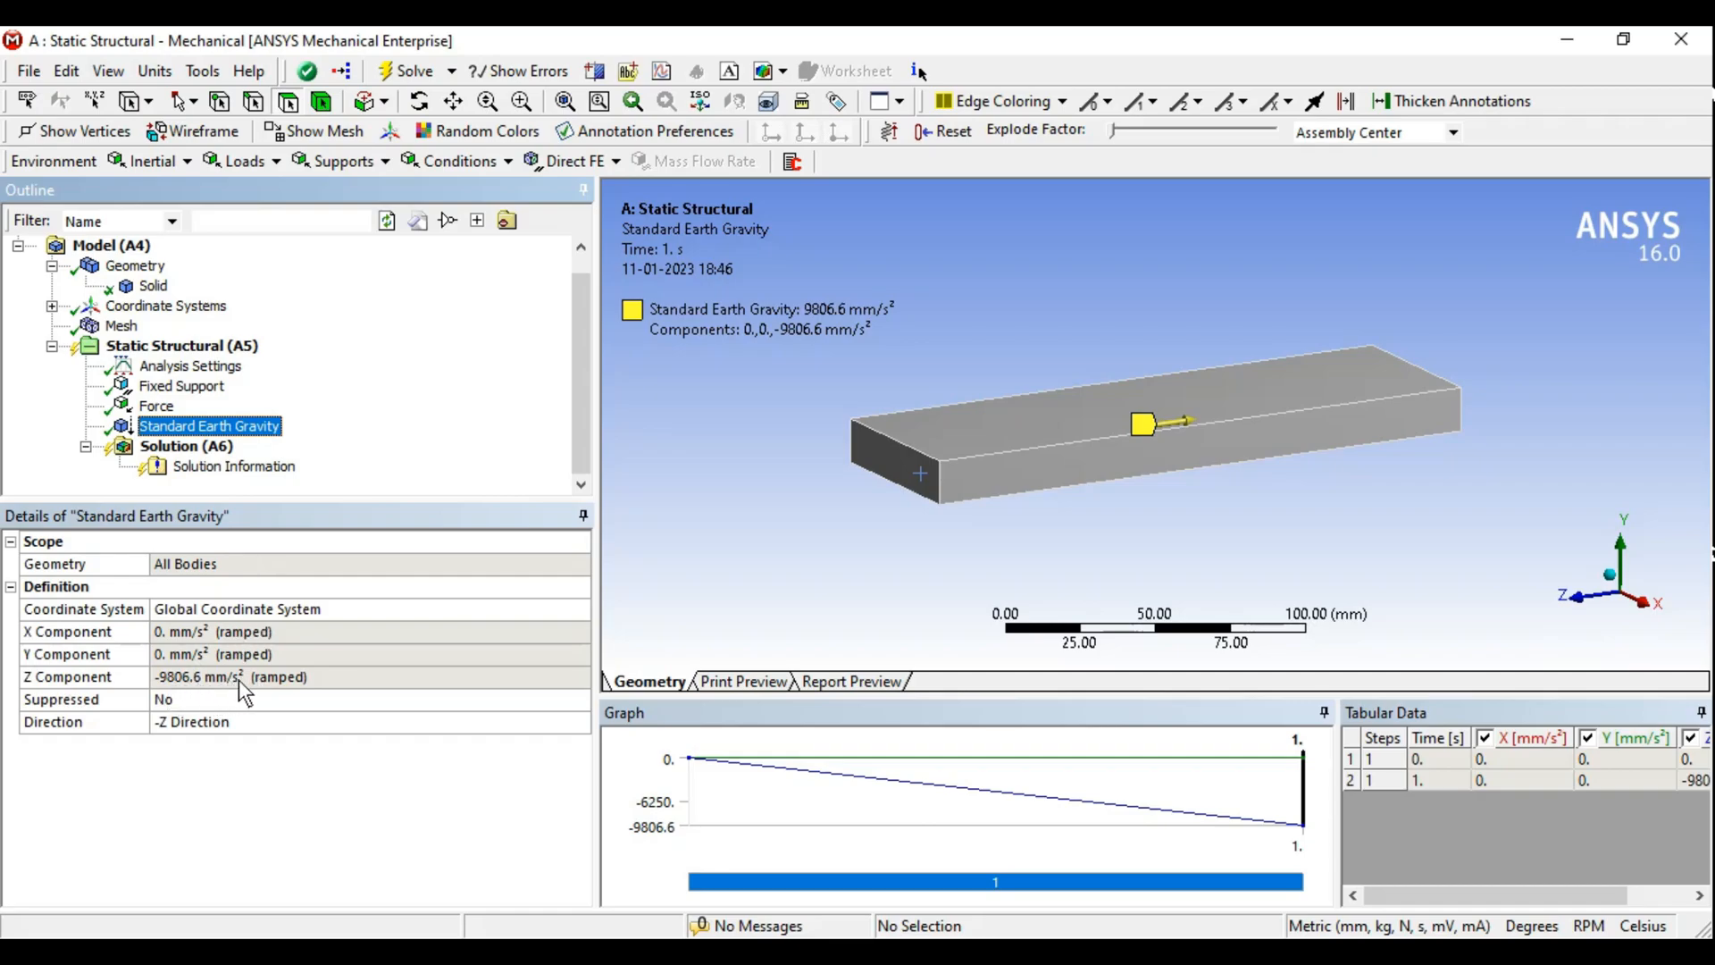
click(157, 72)
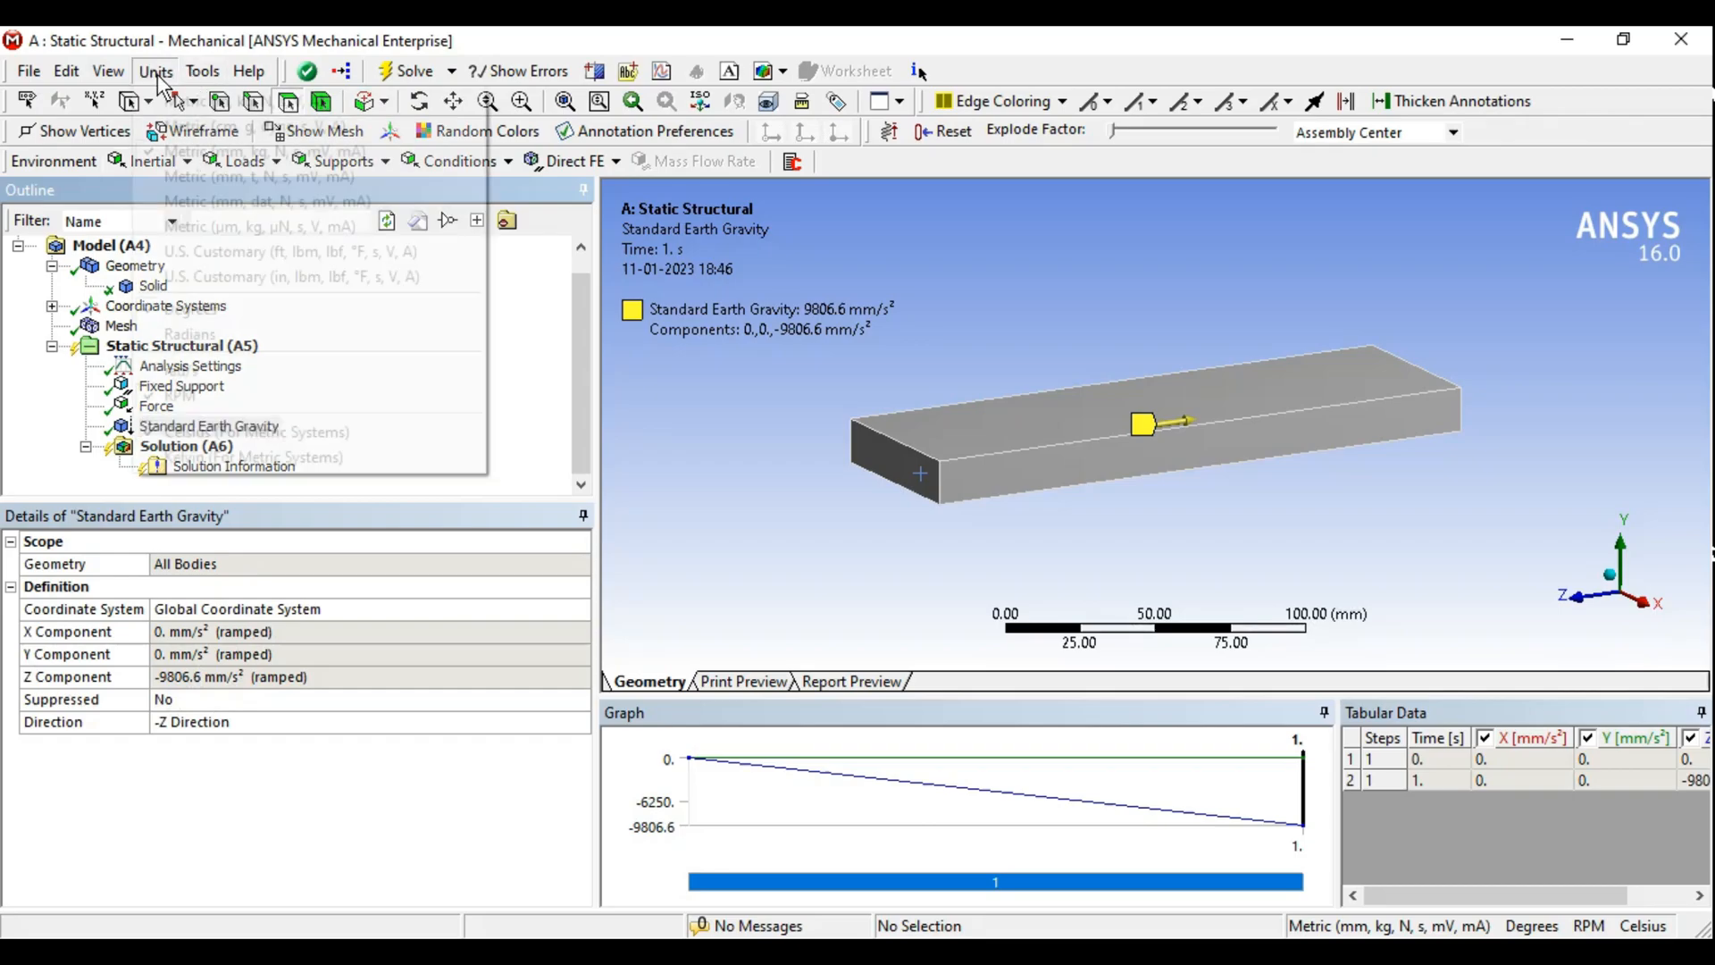
click(183, 101)
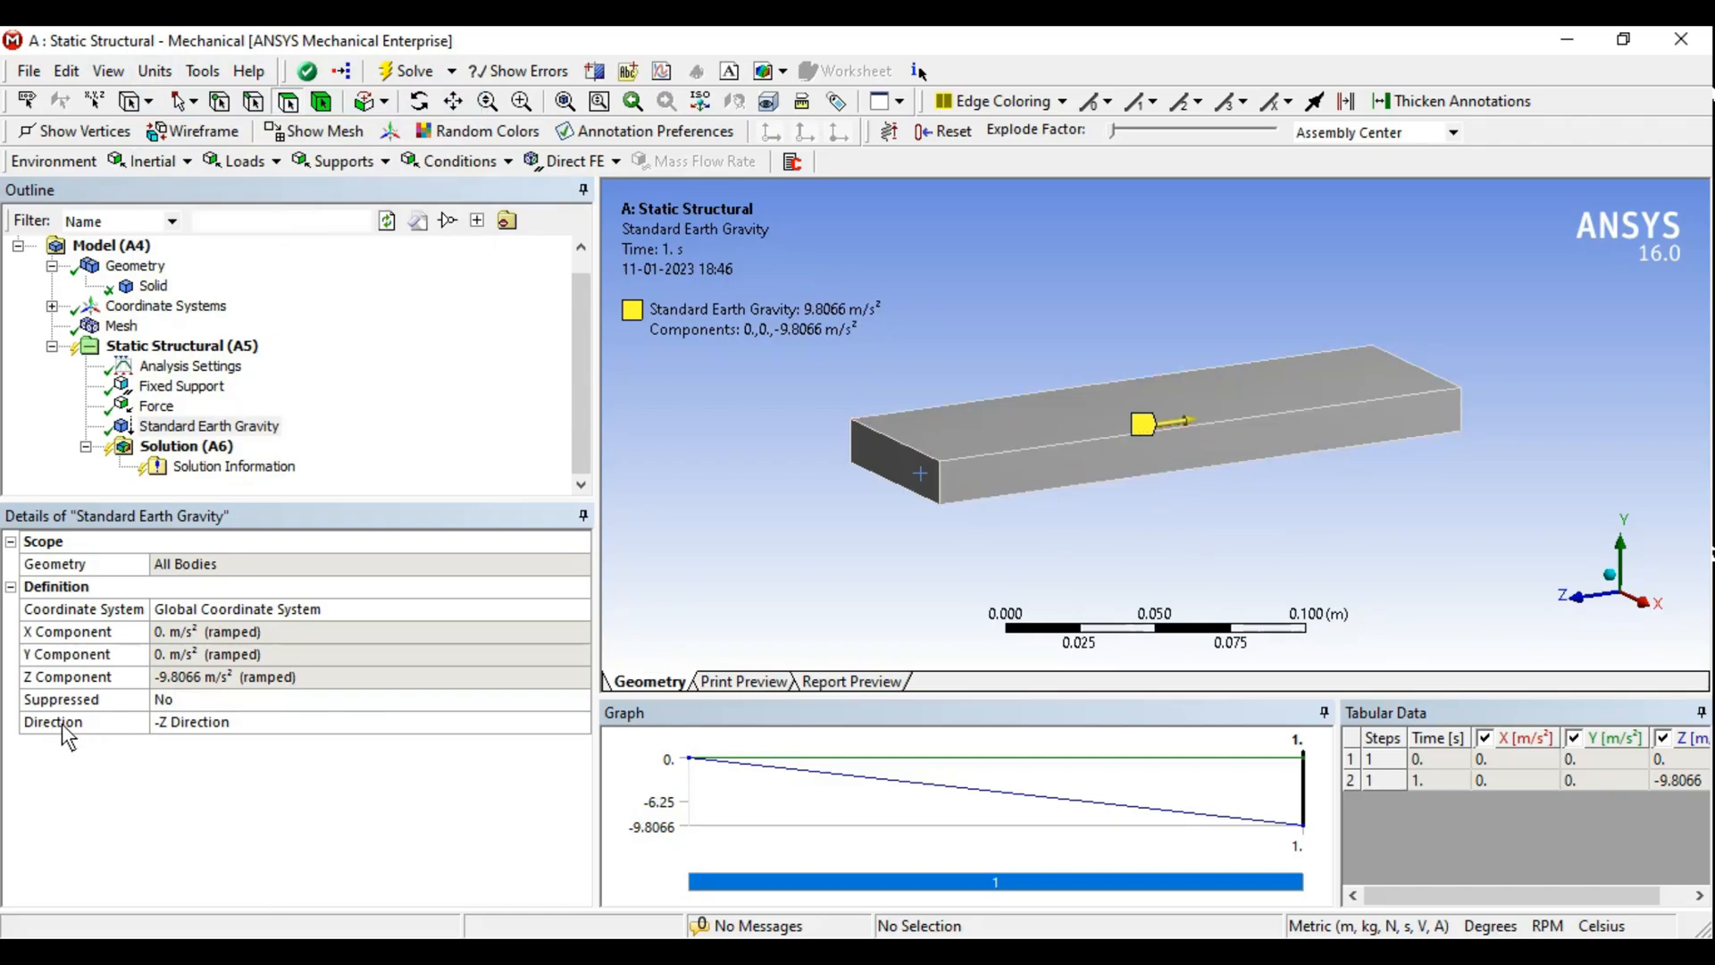
- Set the gravity direction to -Y Direction
click(281, 725)
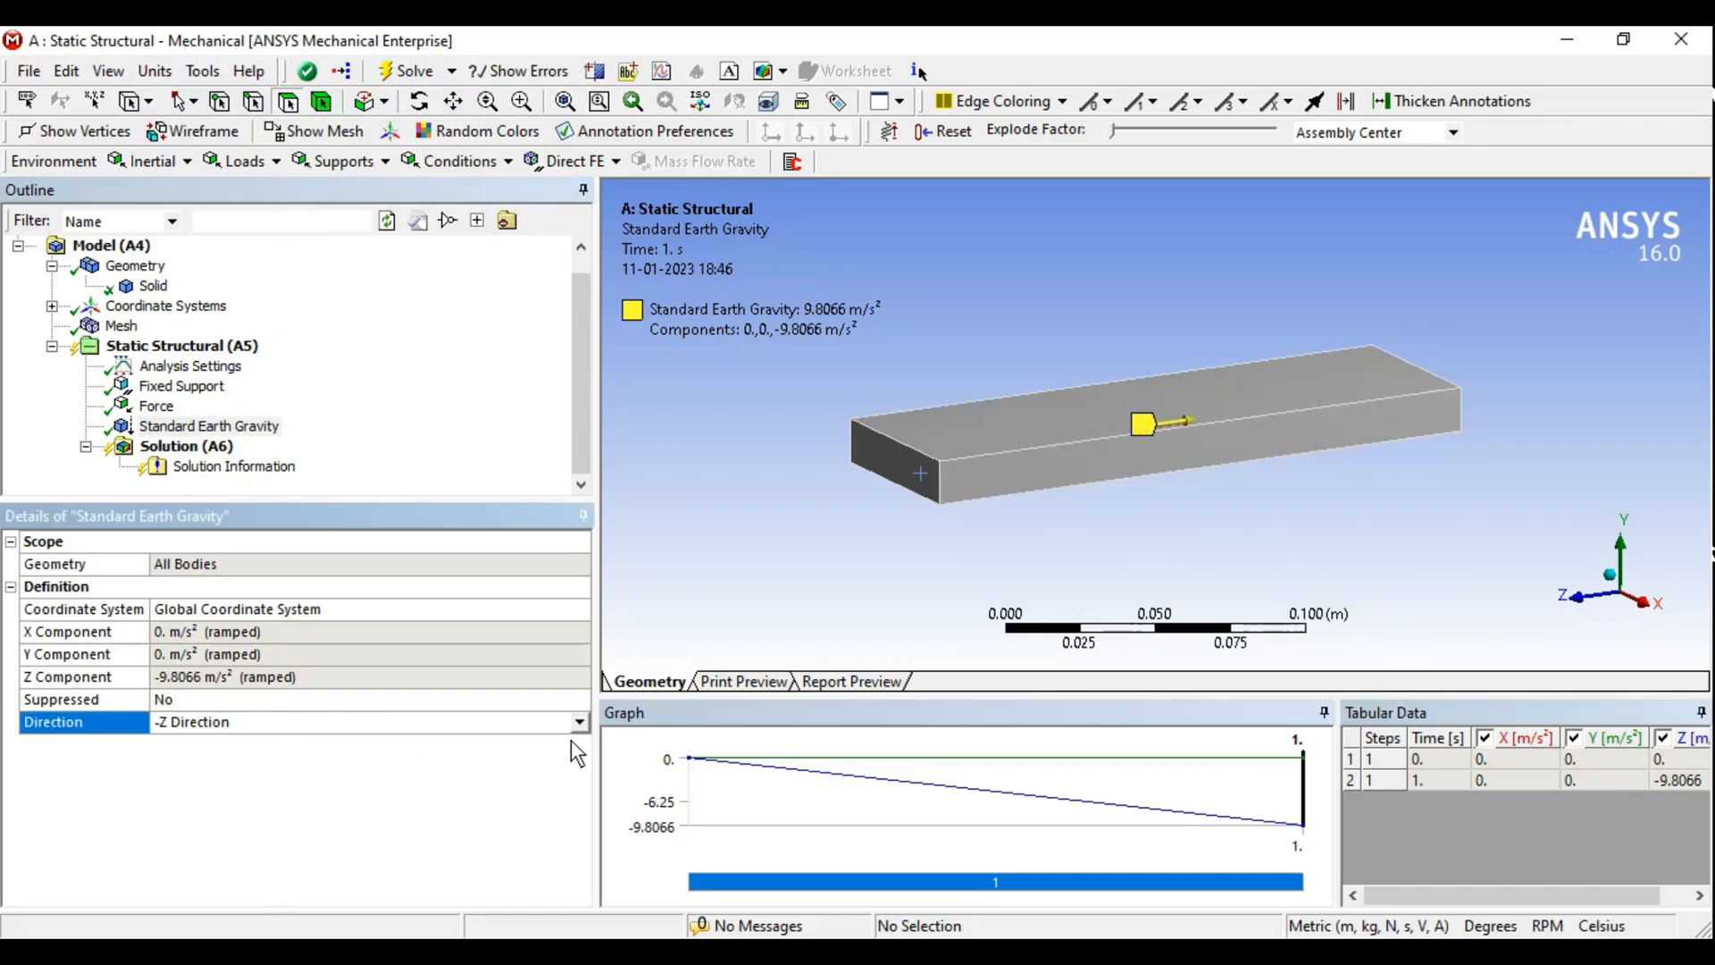
click(578, 722)
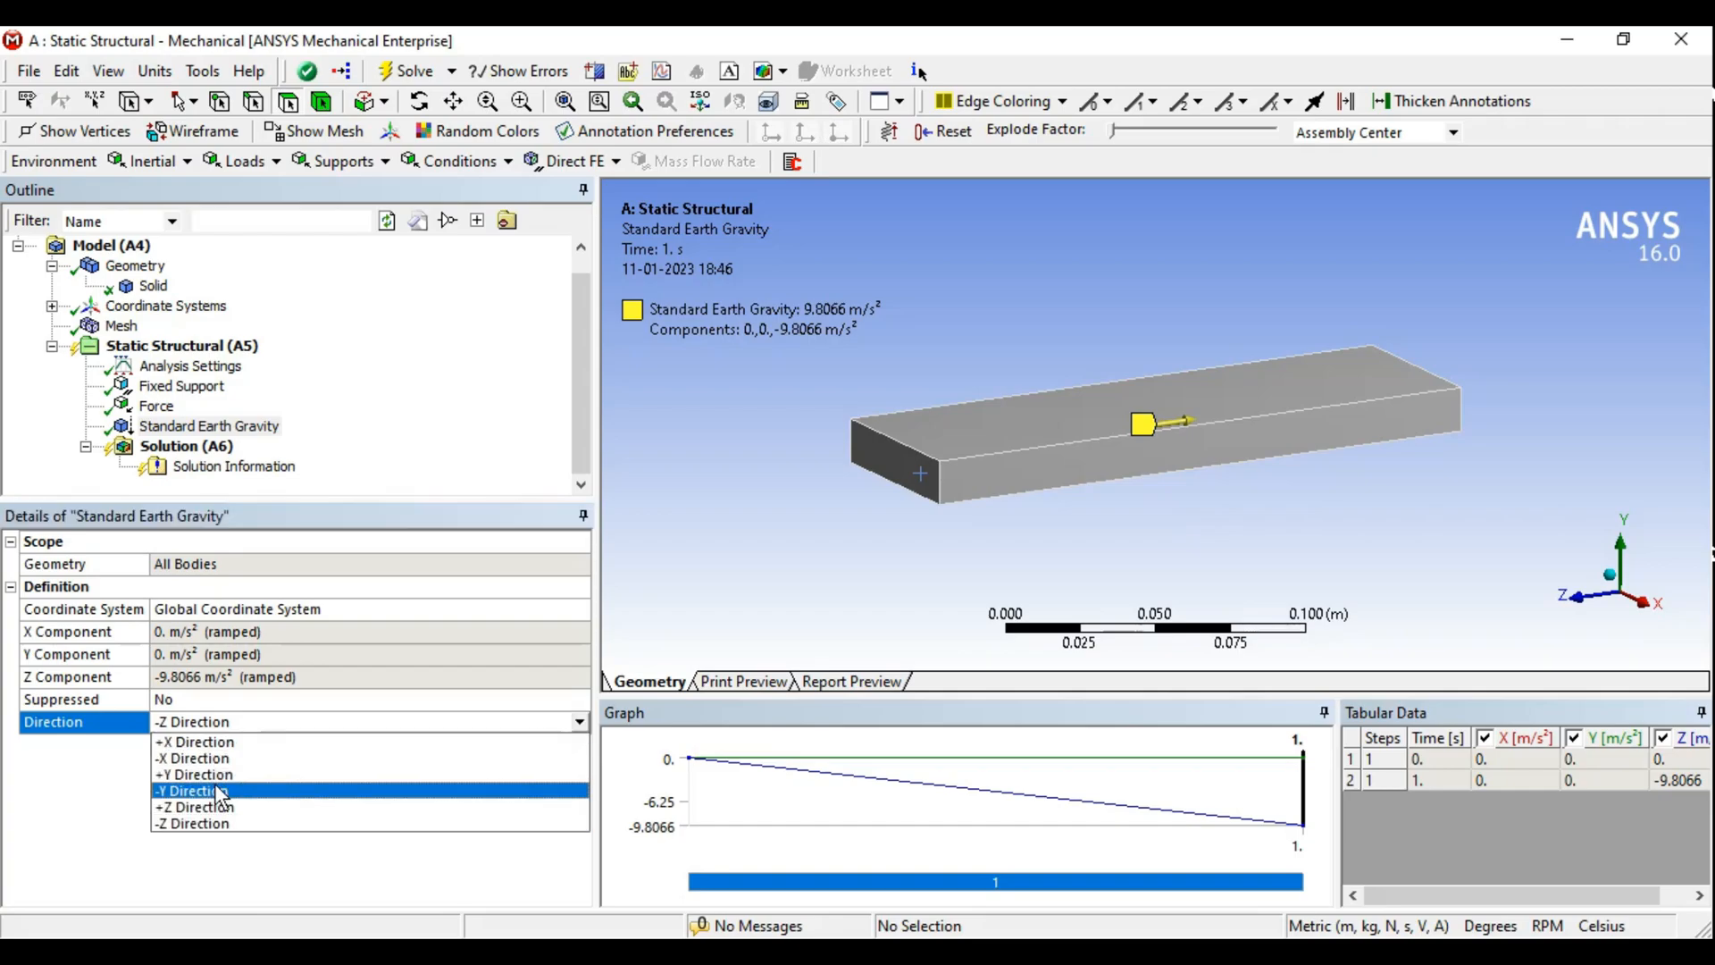
click(214, 790)
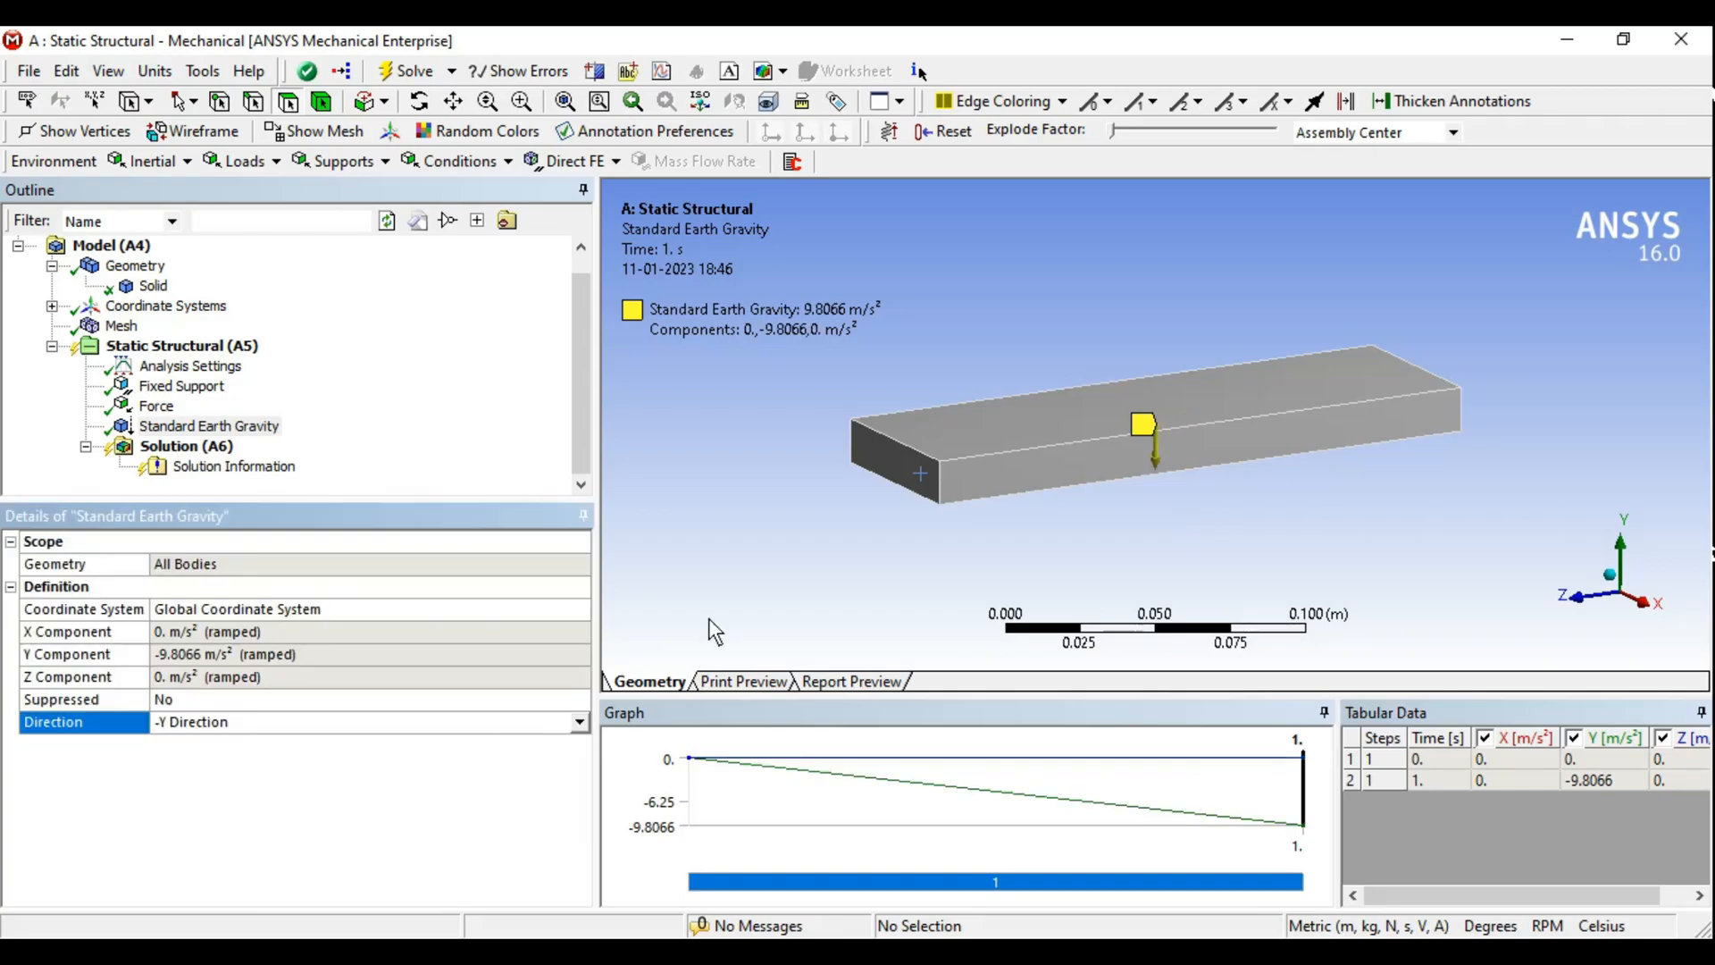
- Insert a Total Deformation result under the solution
click(156, 405)
click(207, 445)
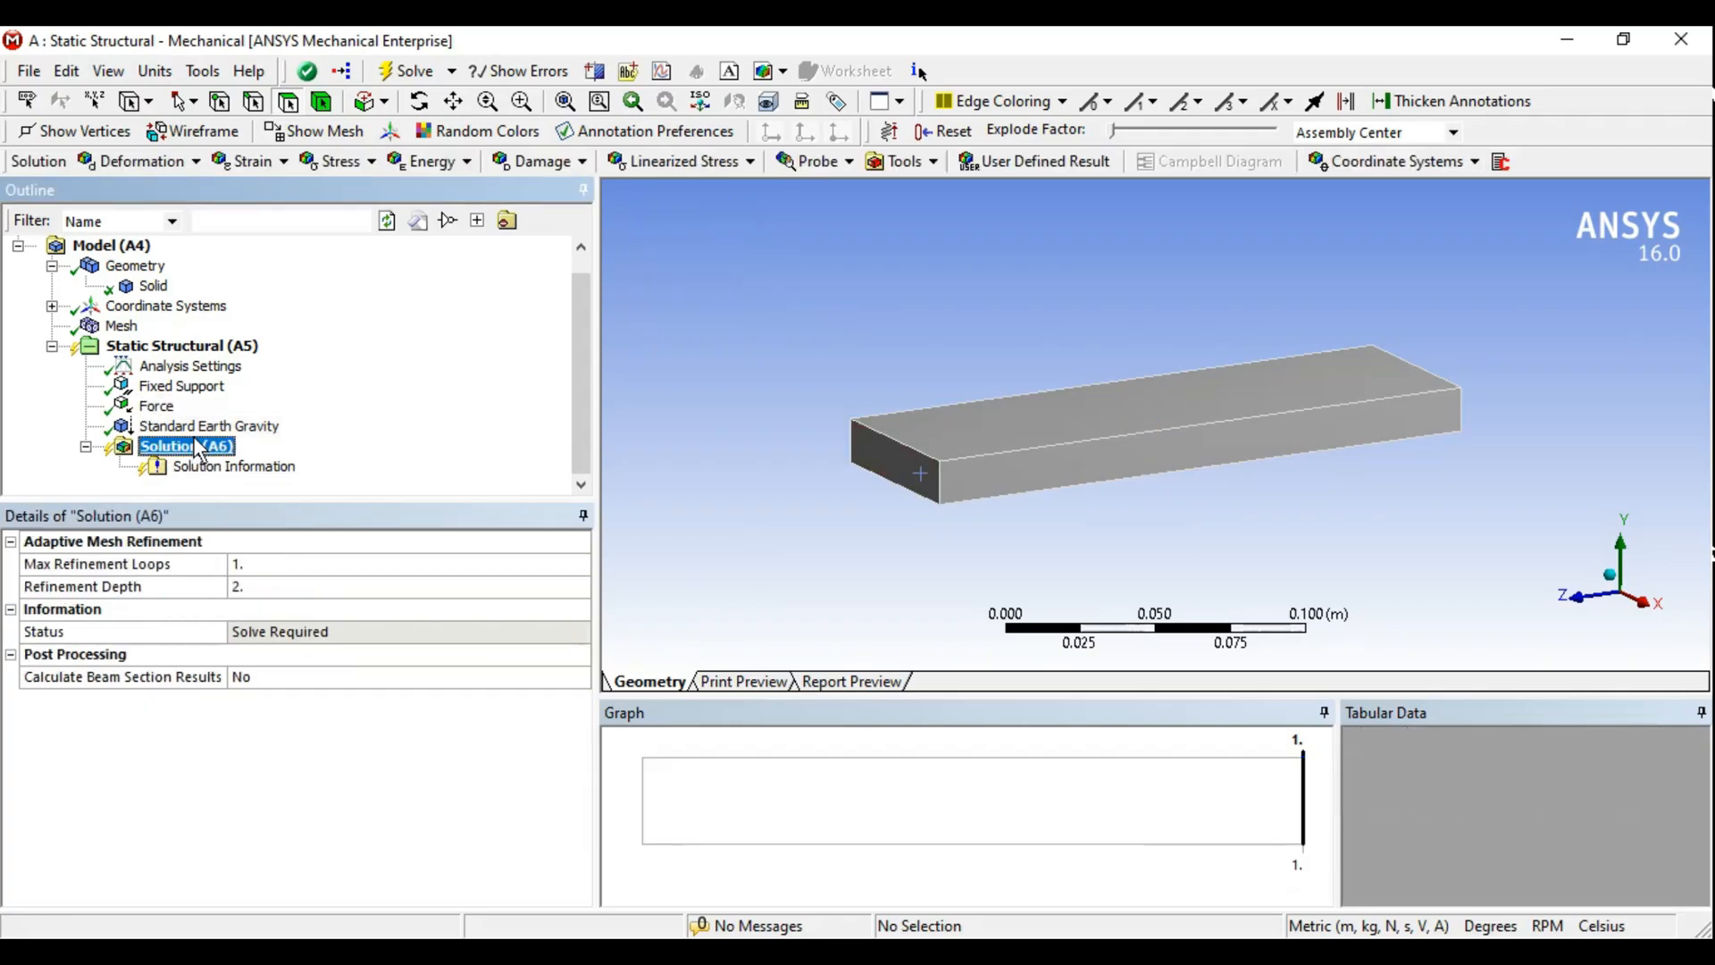
click(139, 162)
click(144, 198)
- Insert an Equivalent (von-Mises) Stress result and solve the analysis
click(339, 161)
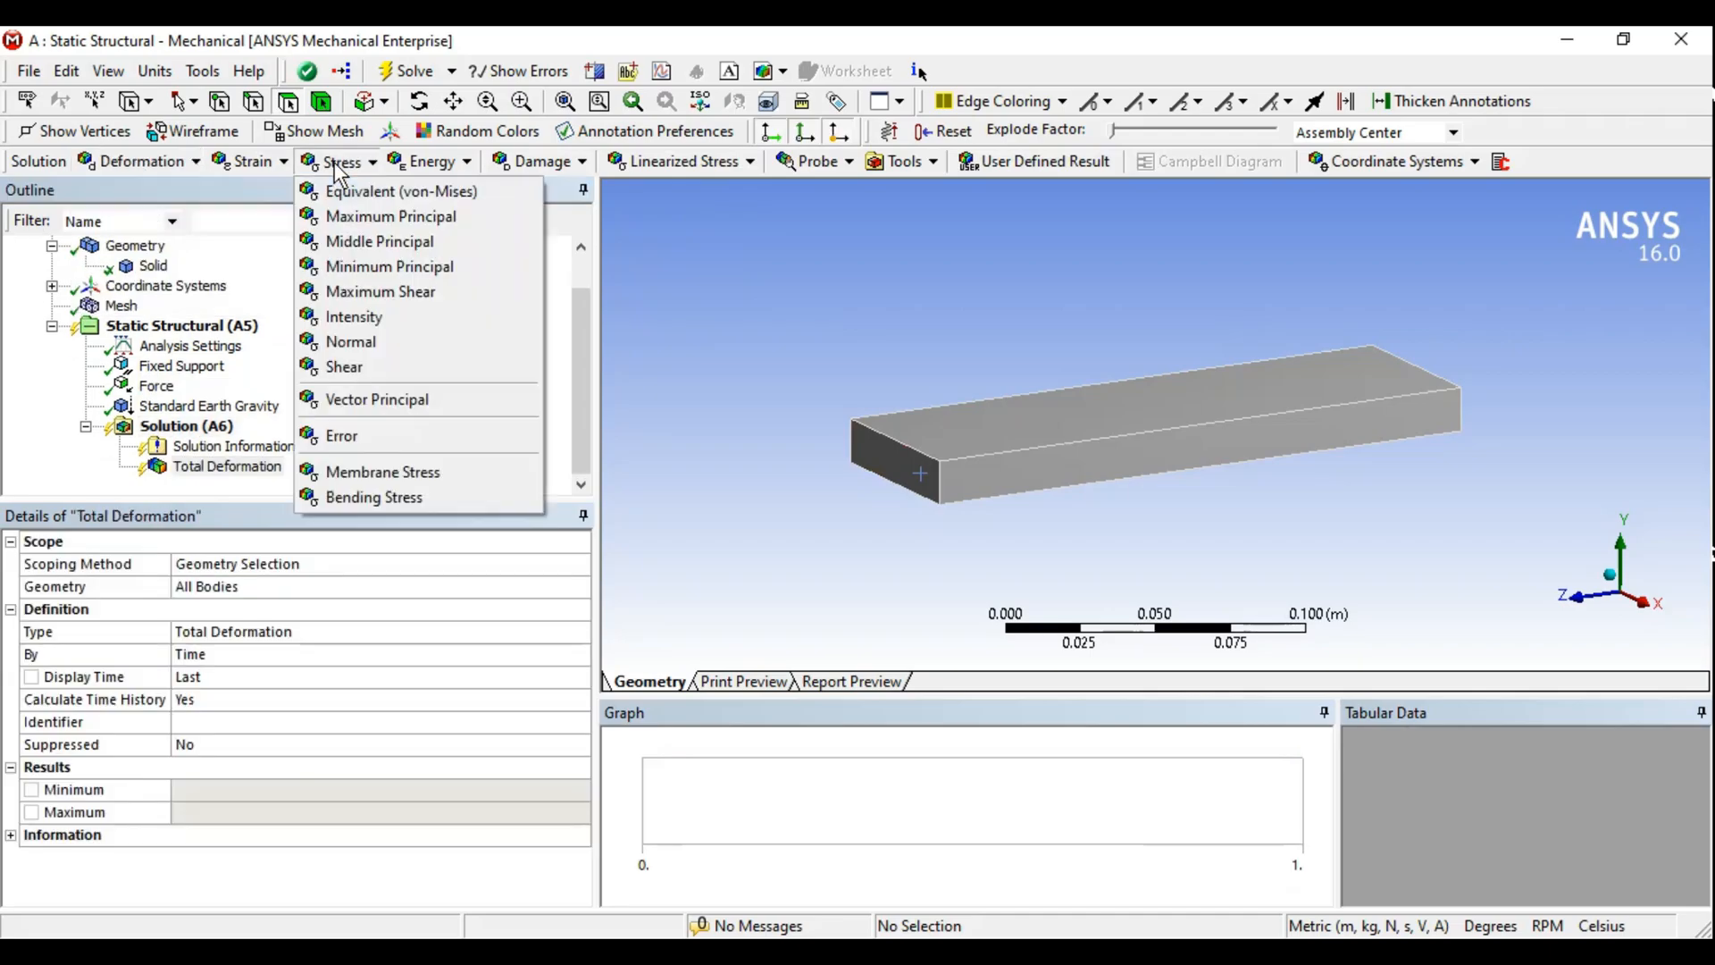
click(379, 191)
click(192, 407)
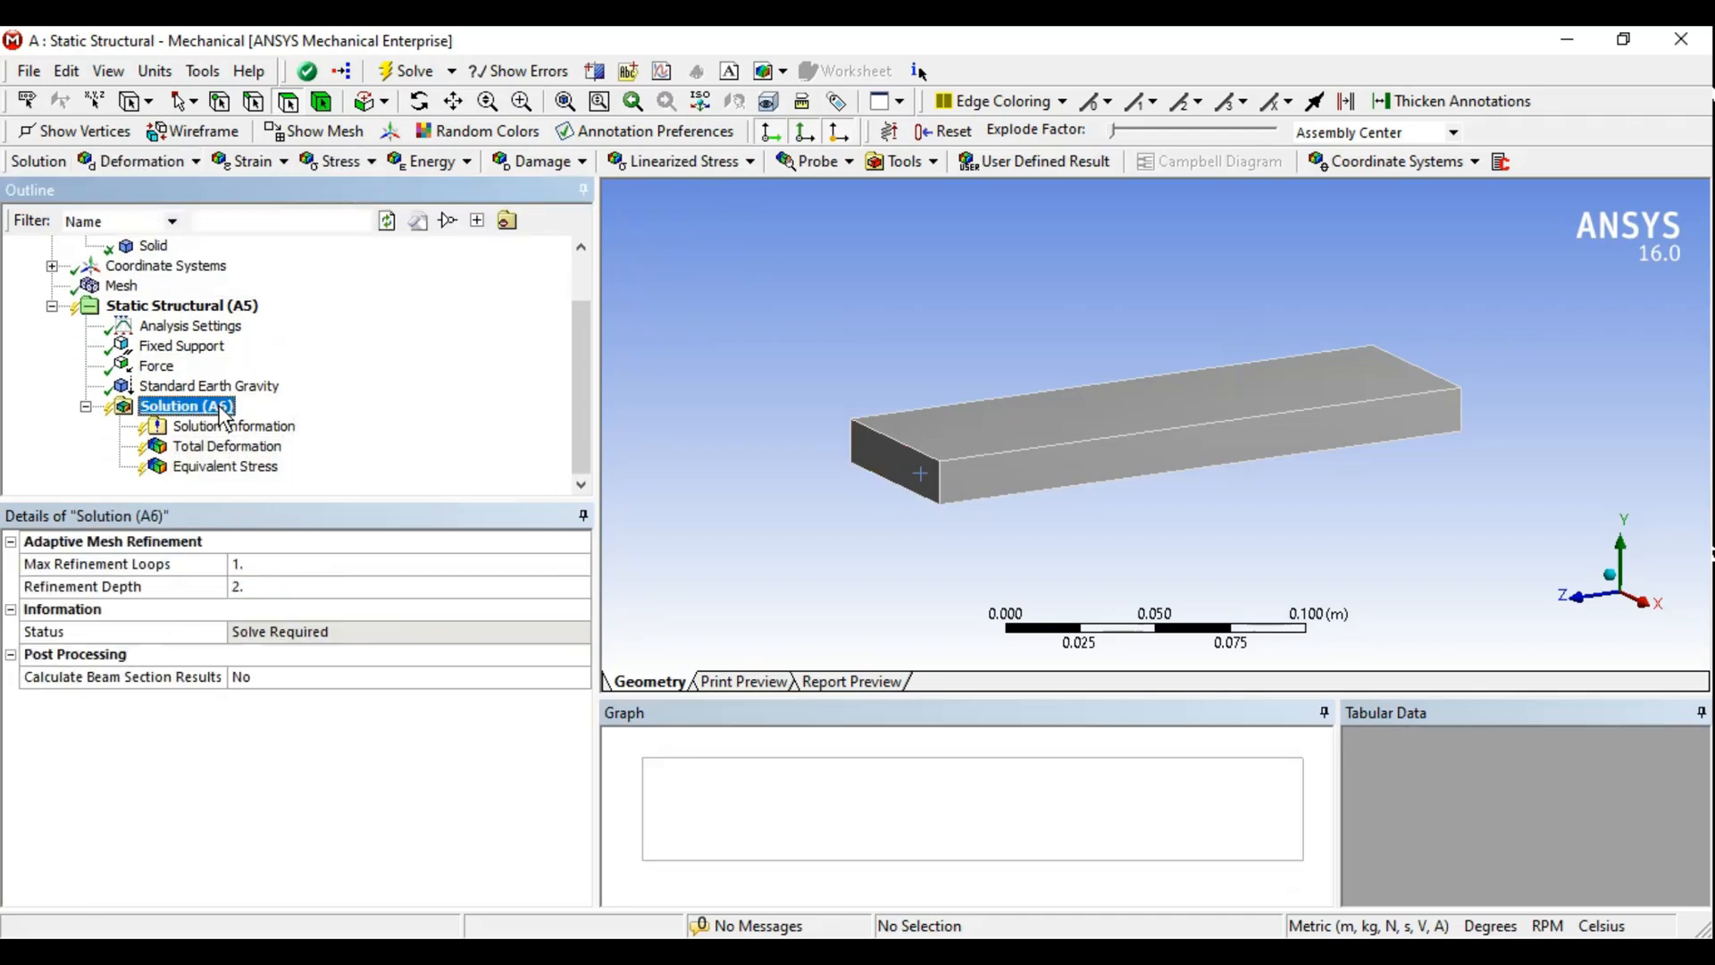
click(406, 75)
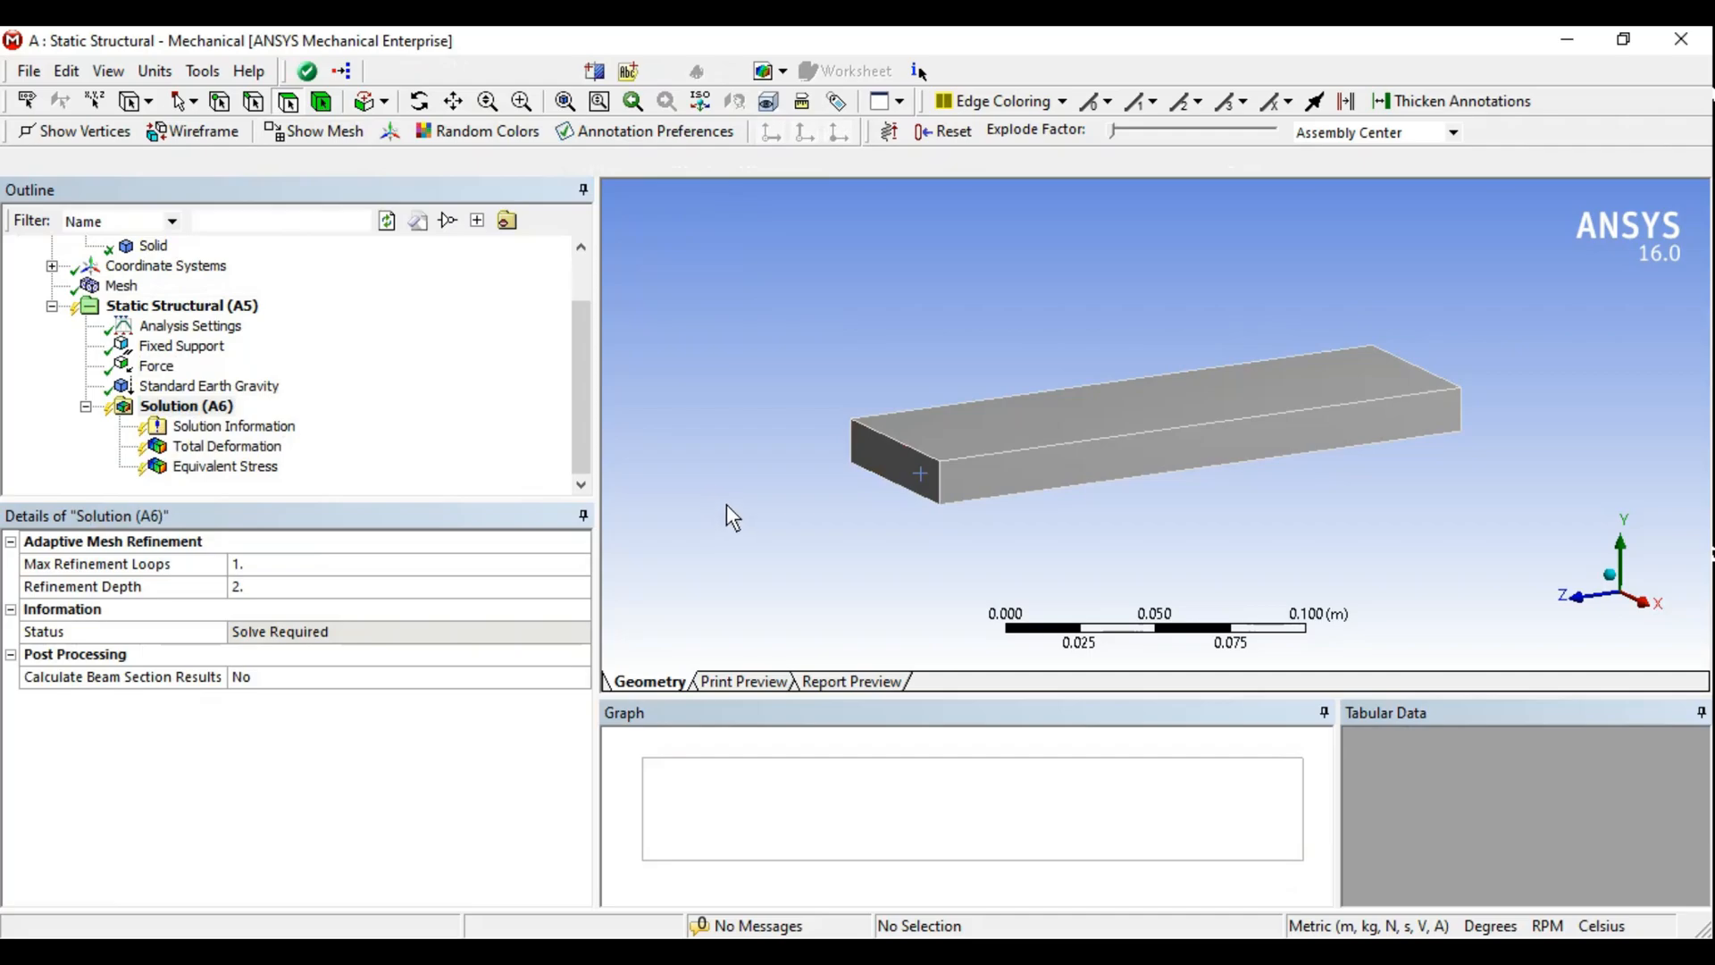
- Switch to the ANSYS Steps notes in Notepad, highlight 'Static Structural - Linear', and return to Mechanical
click(788, 951)
click(620, 188)
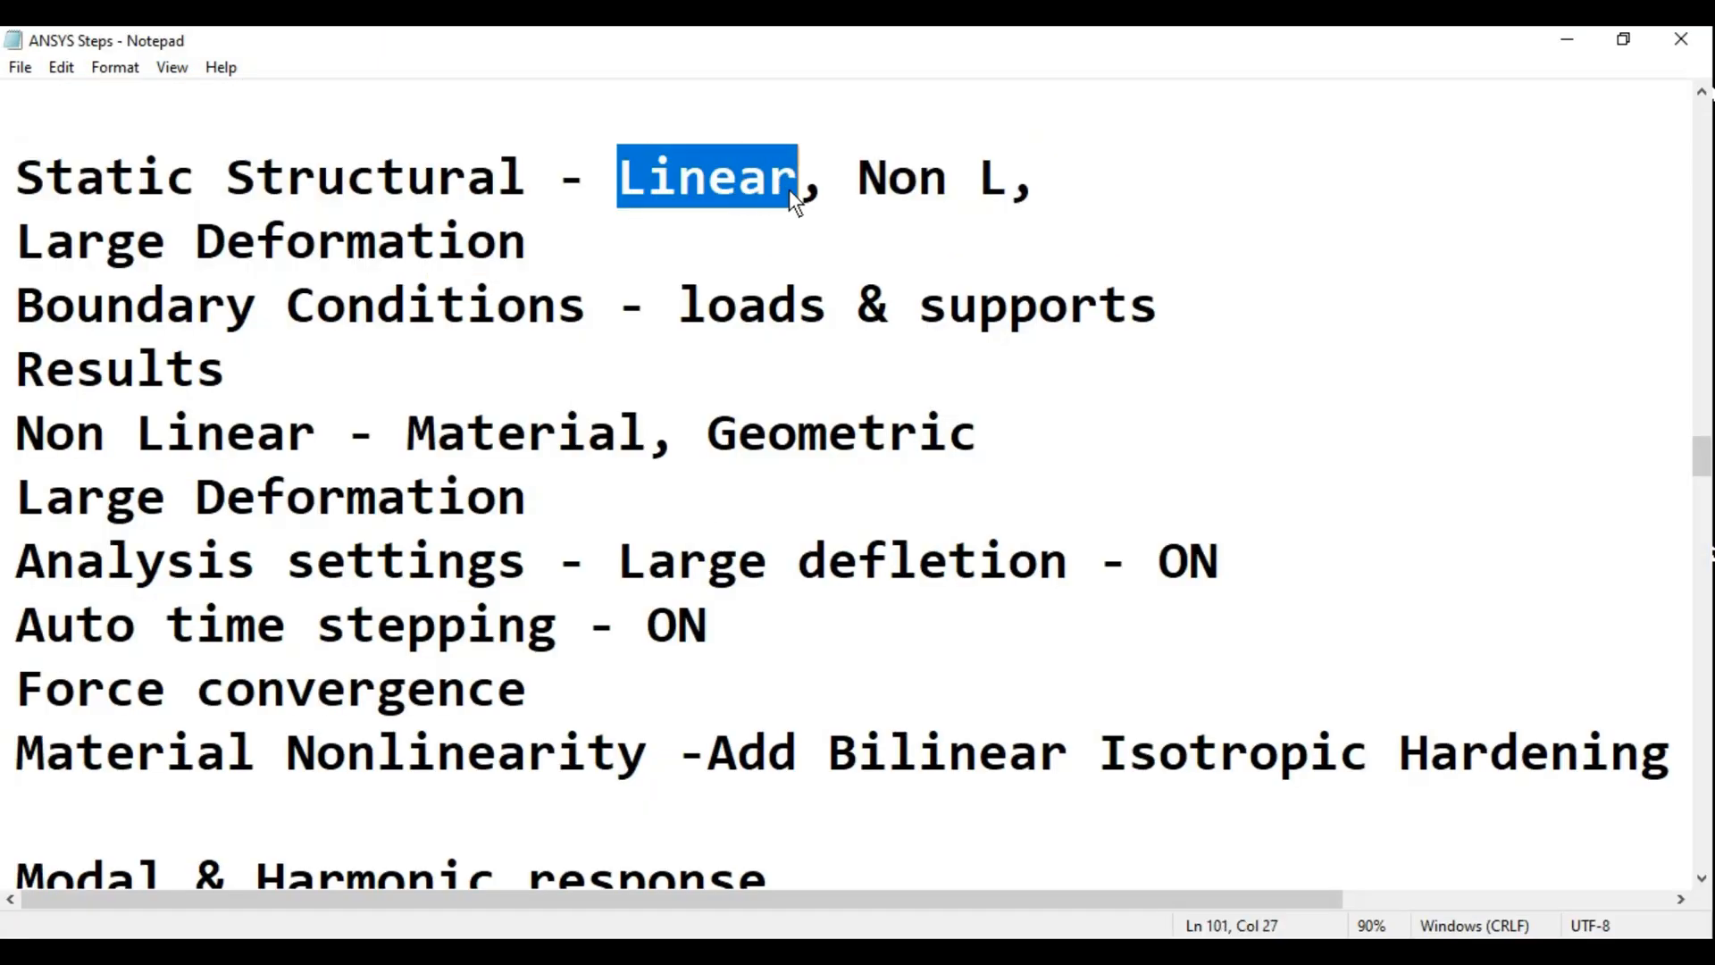
drag(14, 185, 768, 190)
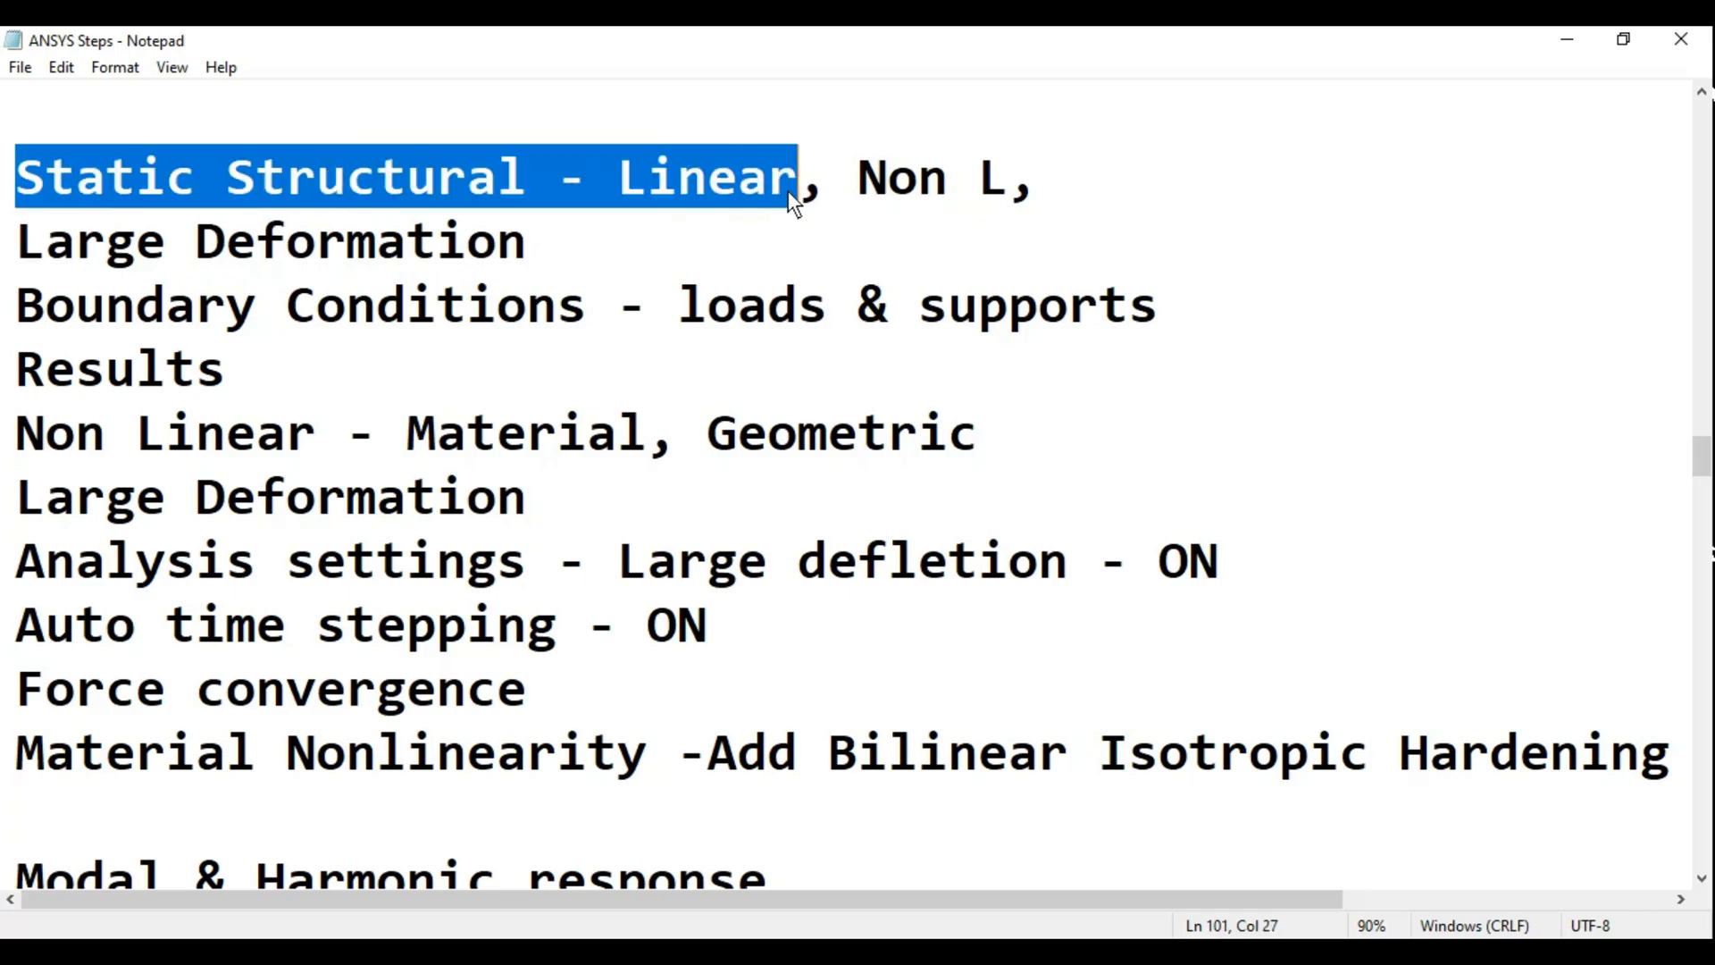
click(750, 950)
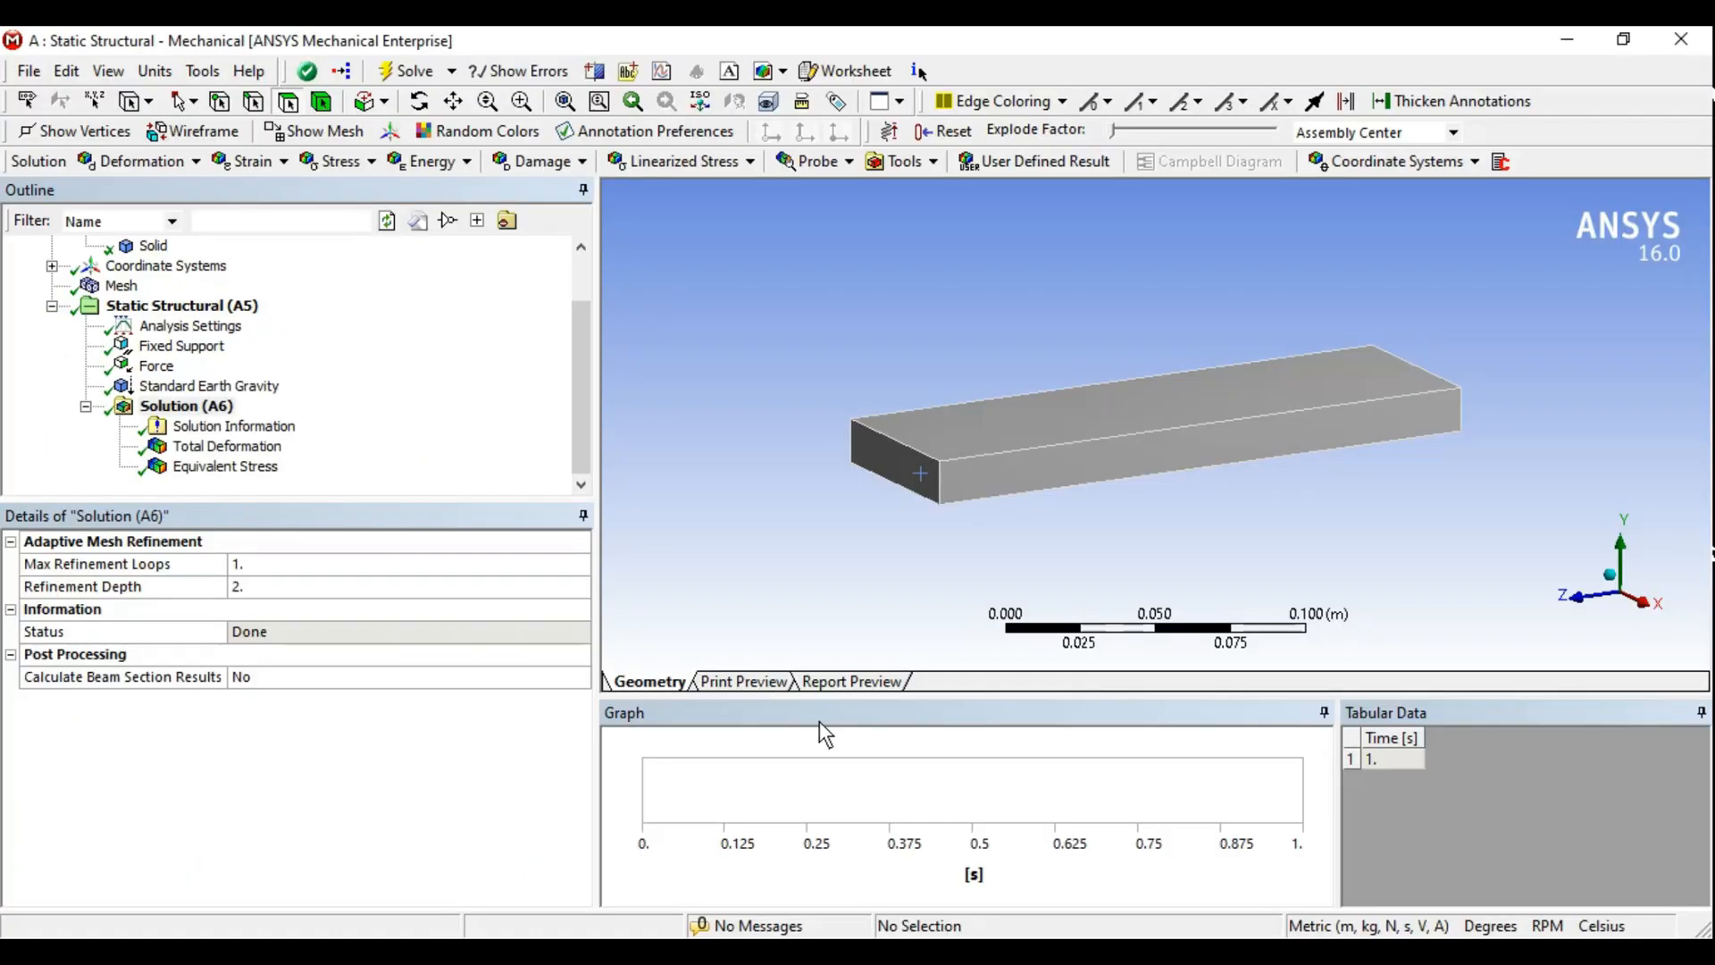
- Enlarge the outline tree and view the Total Deformation and Equivalent Stress results
drag(588, 395, 580, 316)
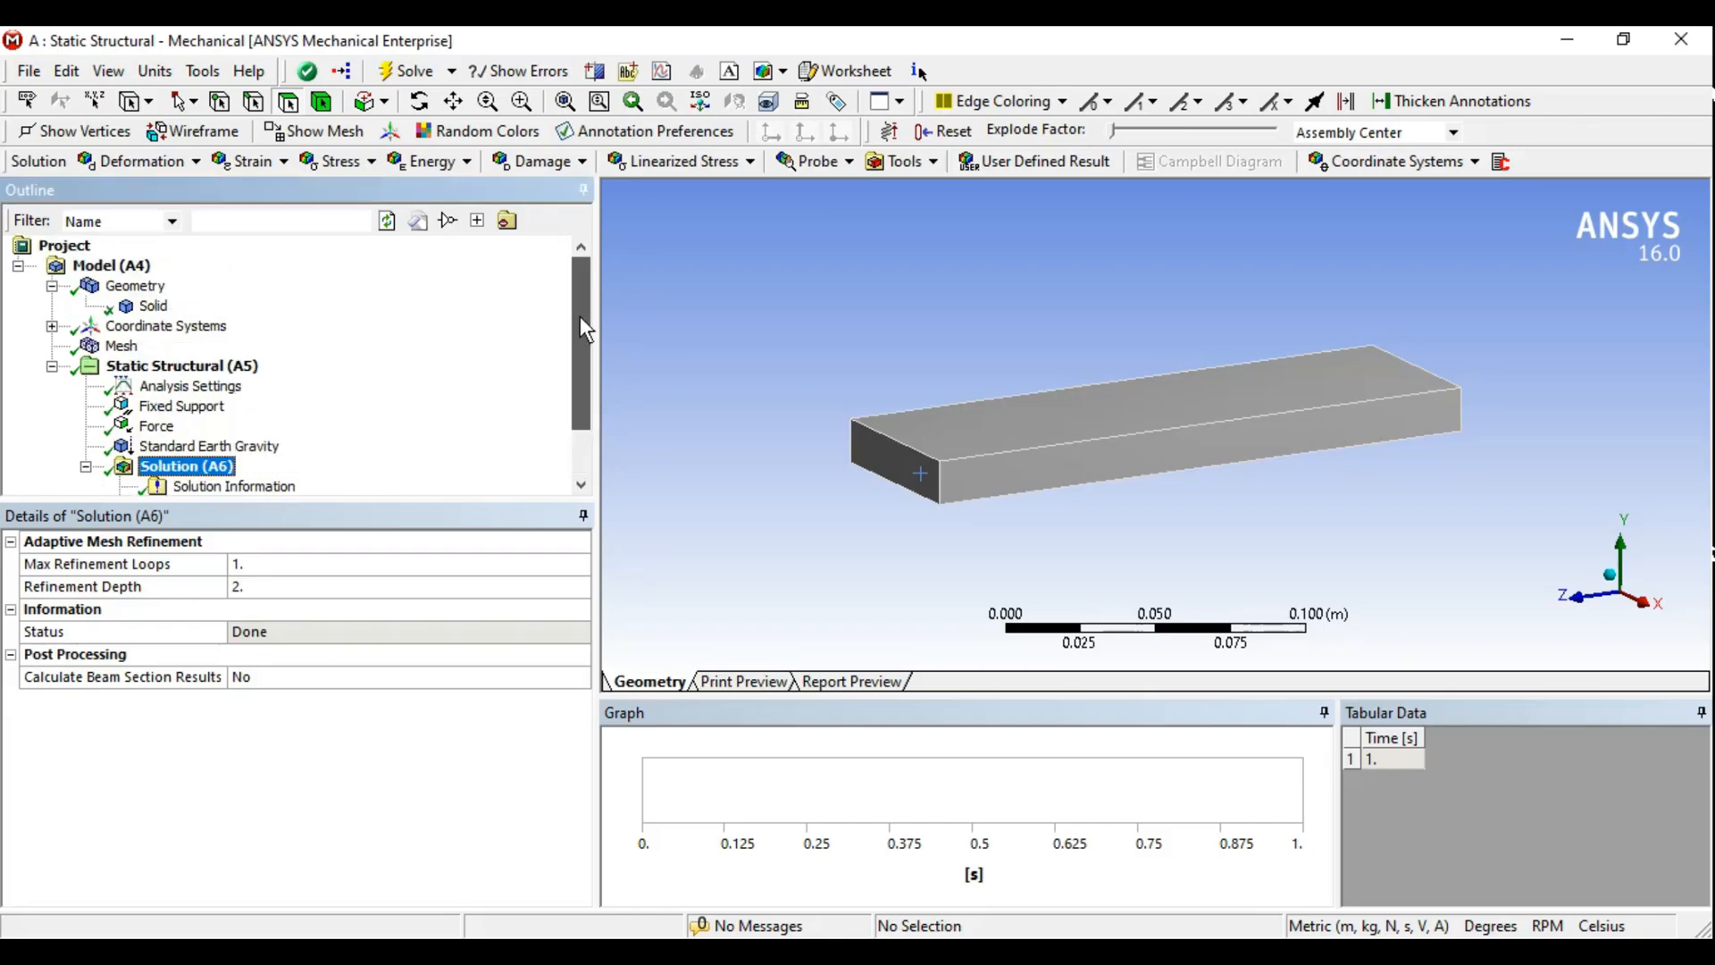
drag(332, 501, 332, 596)
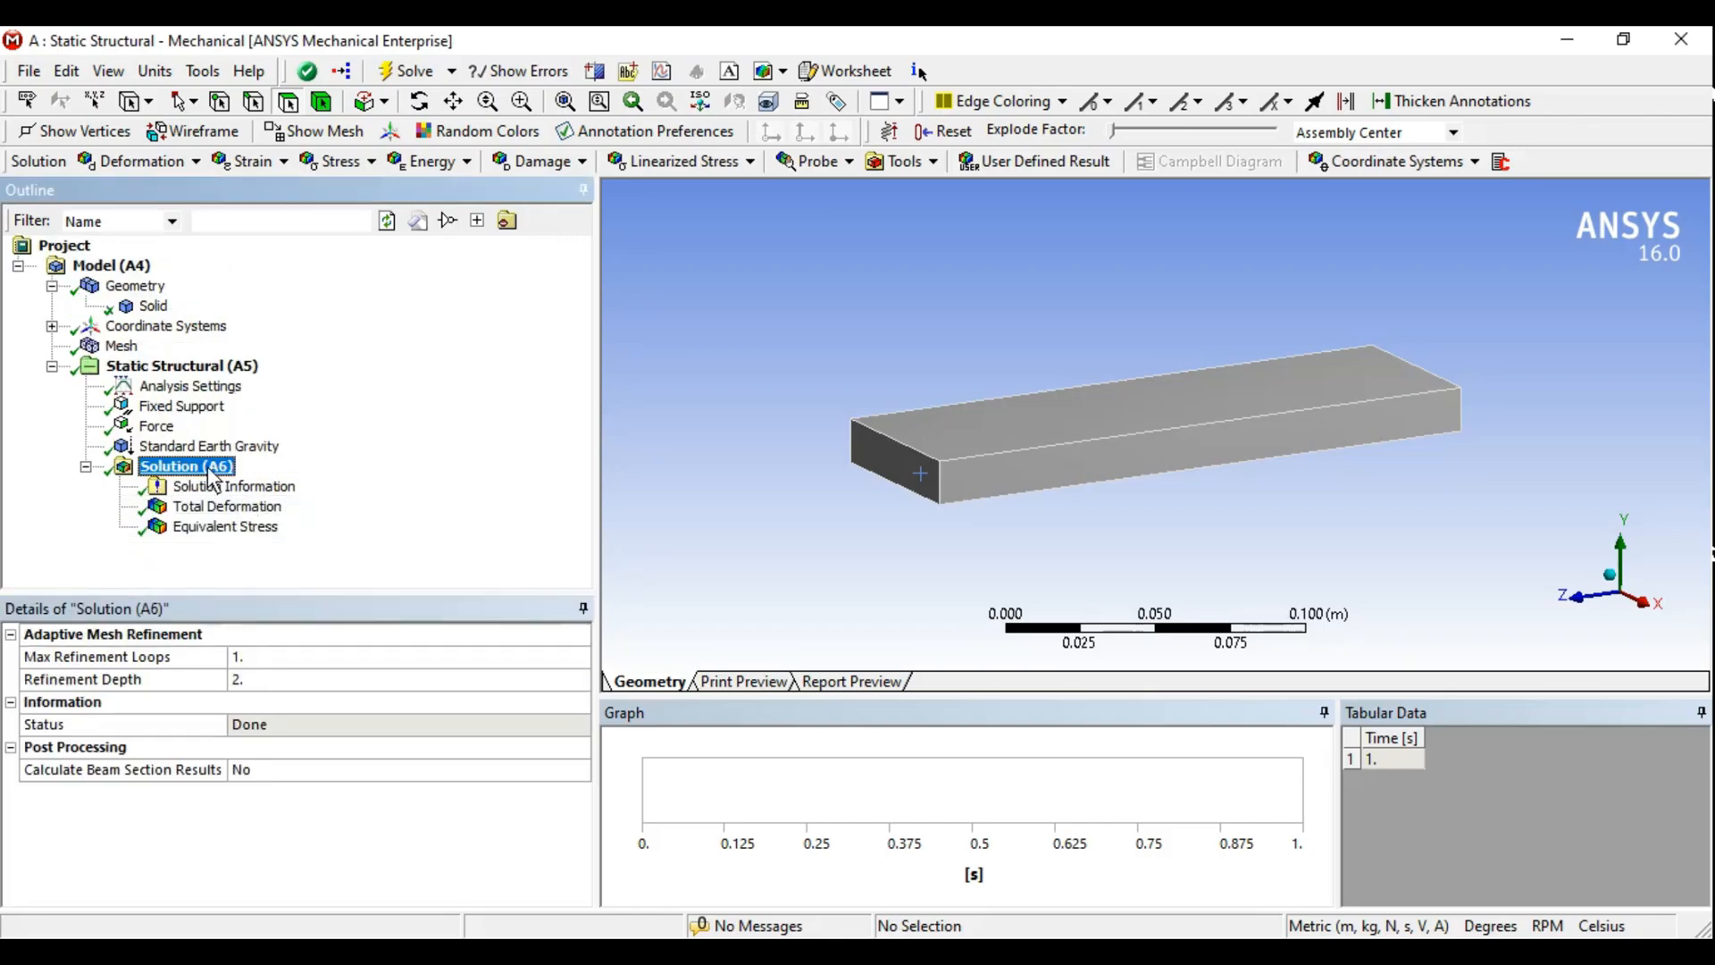
click(205, 507)
click(208, 527)
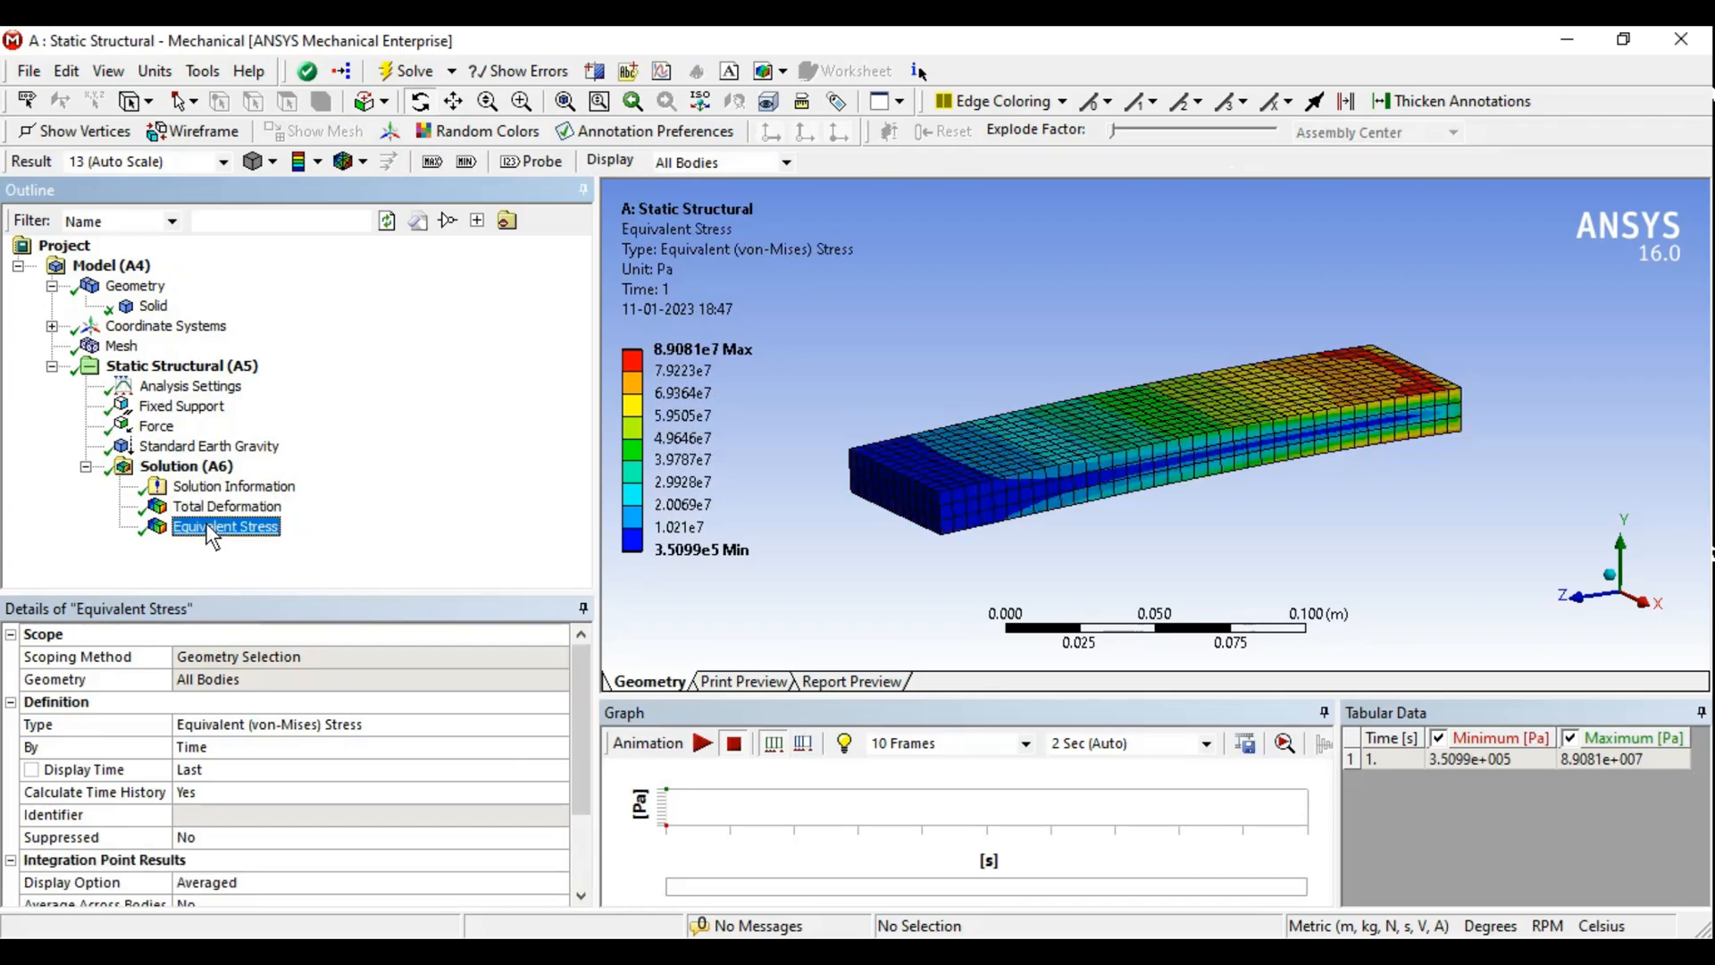
- Display the Total Deformation result and orbit the bar to inspect it
middle_drag(1223, 457, 1224, 470)
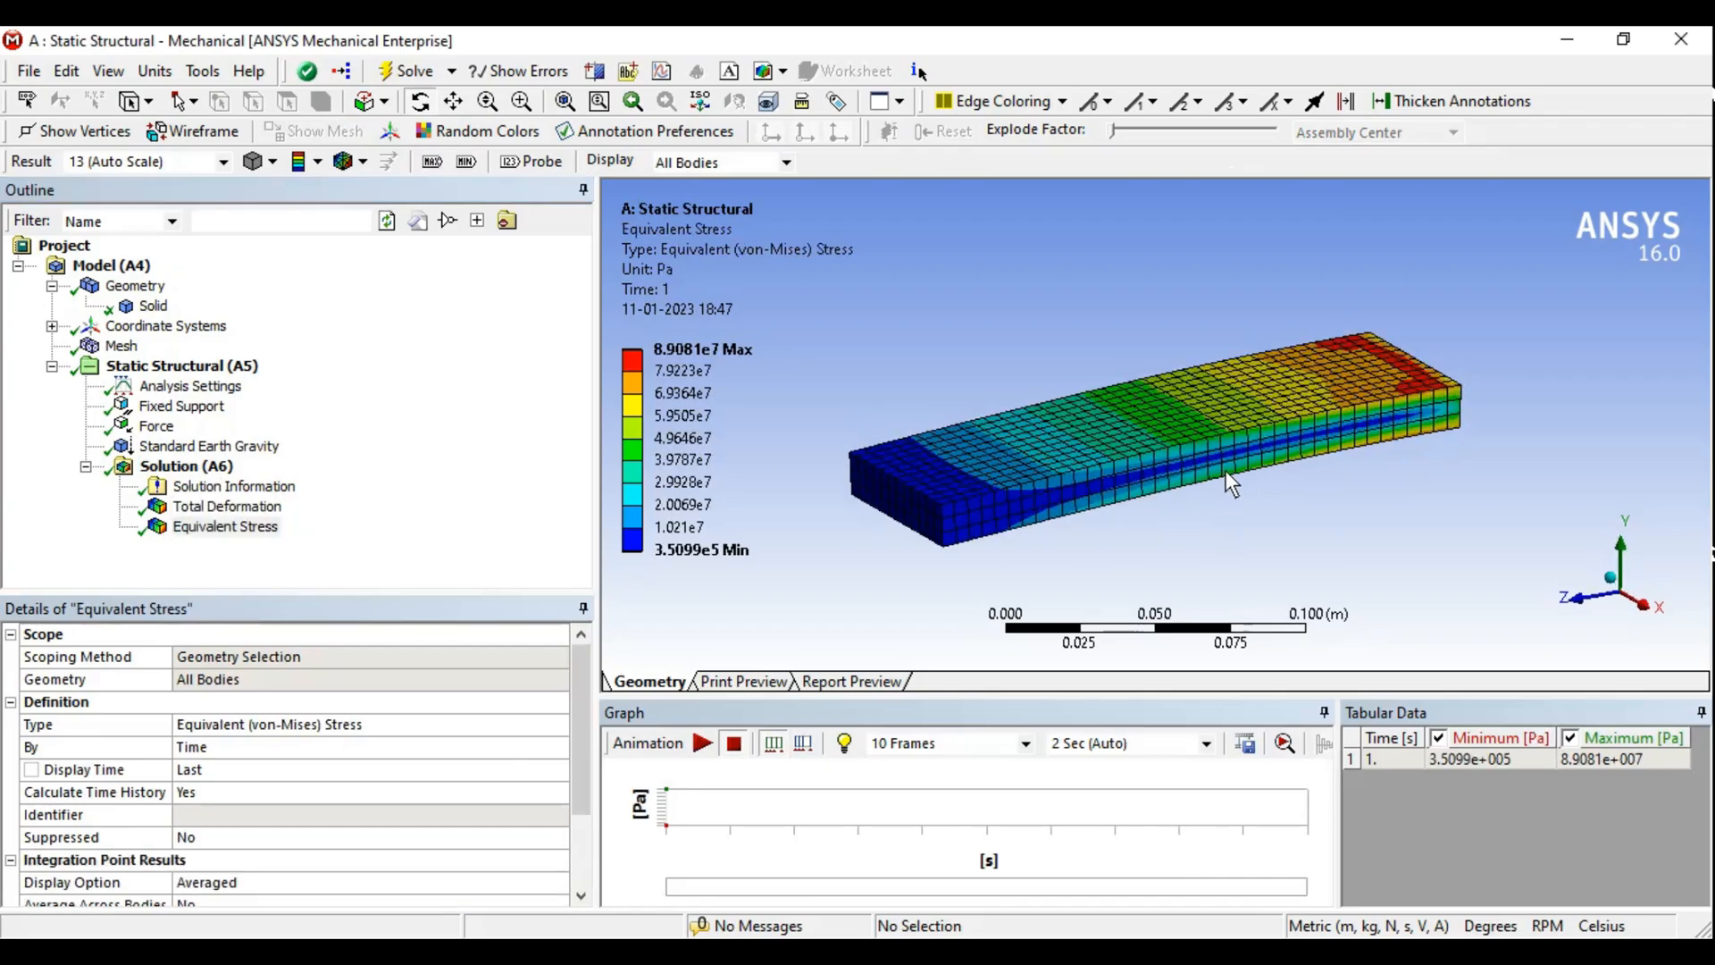
click(227, 506)
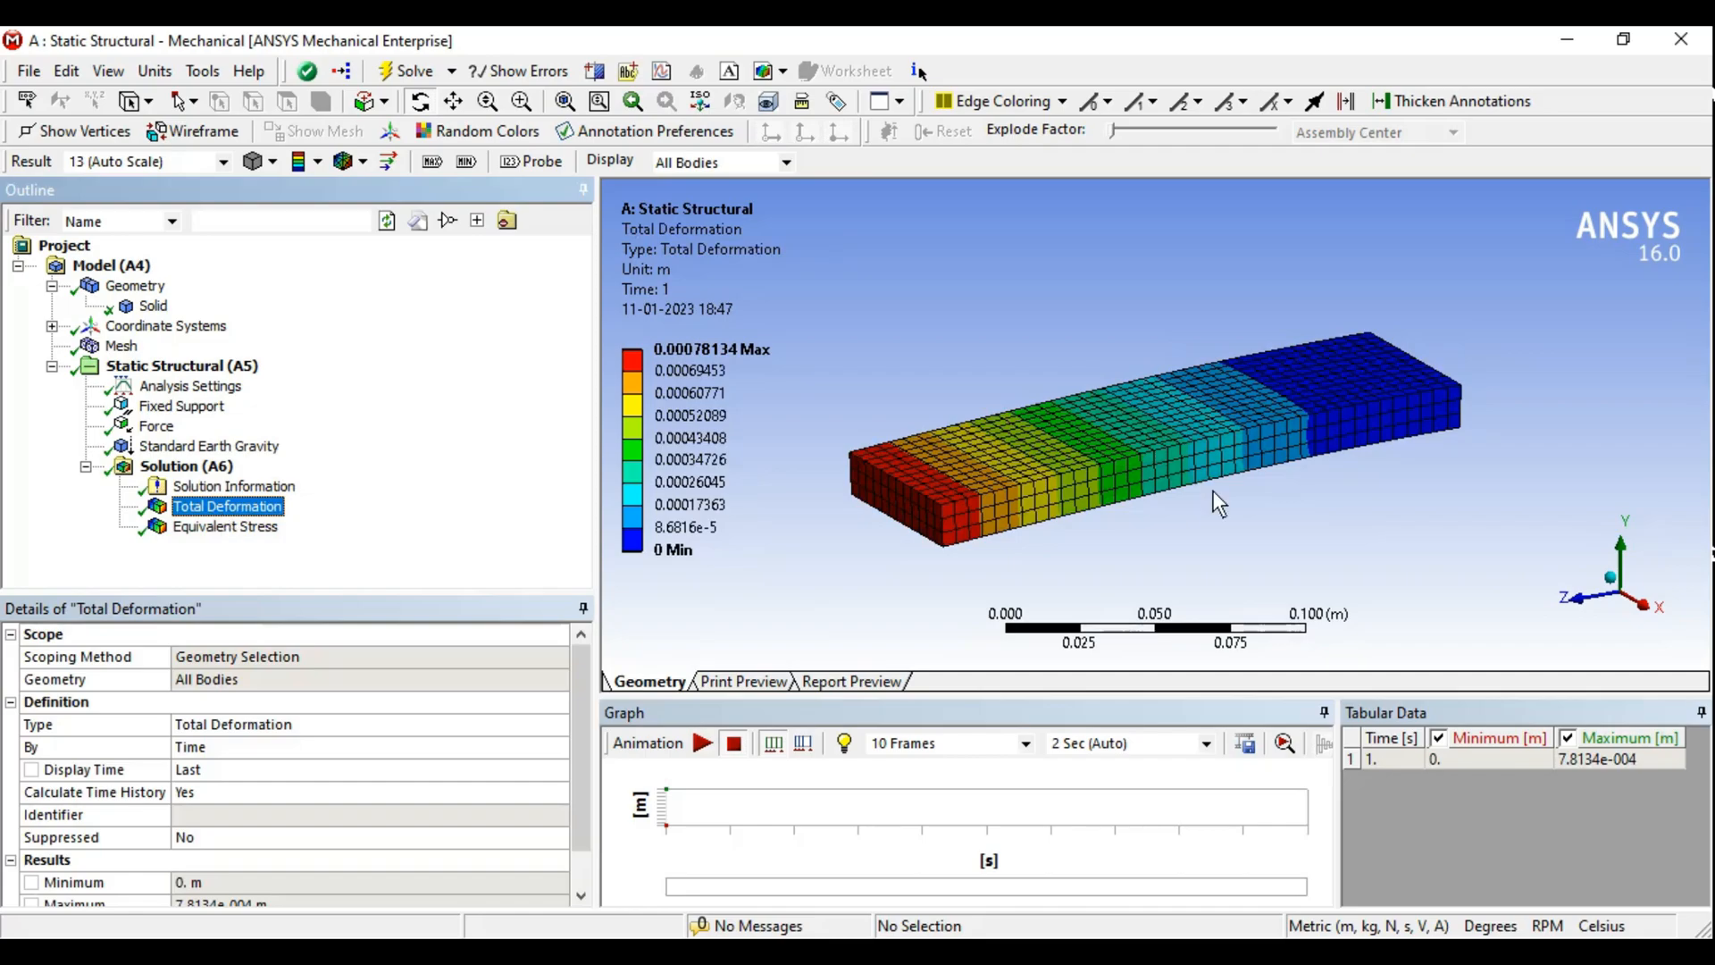
ctrl+middle_drag(1171, 453, 1197, 432)
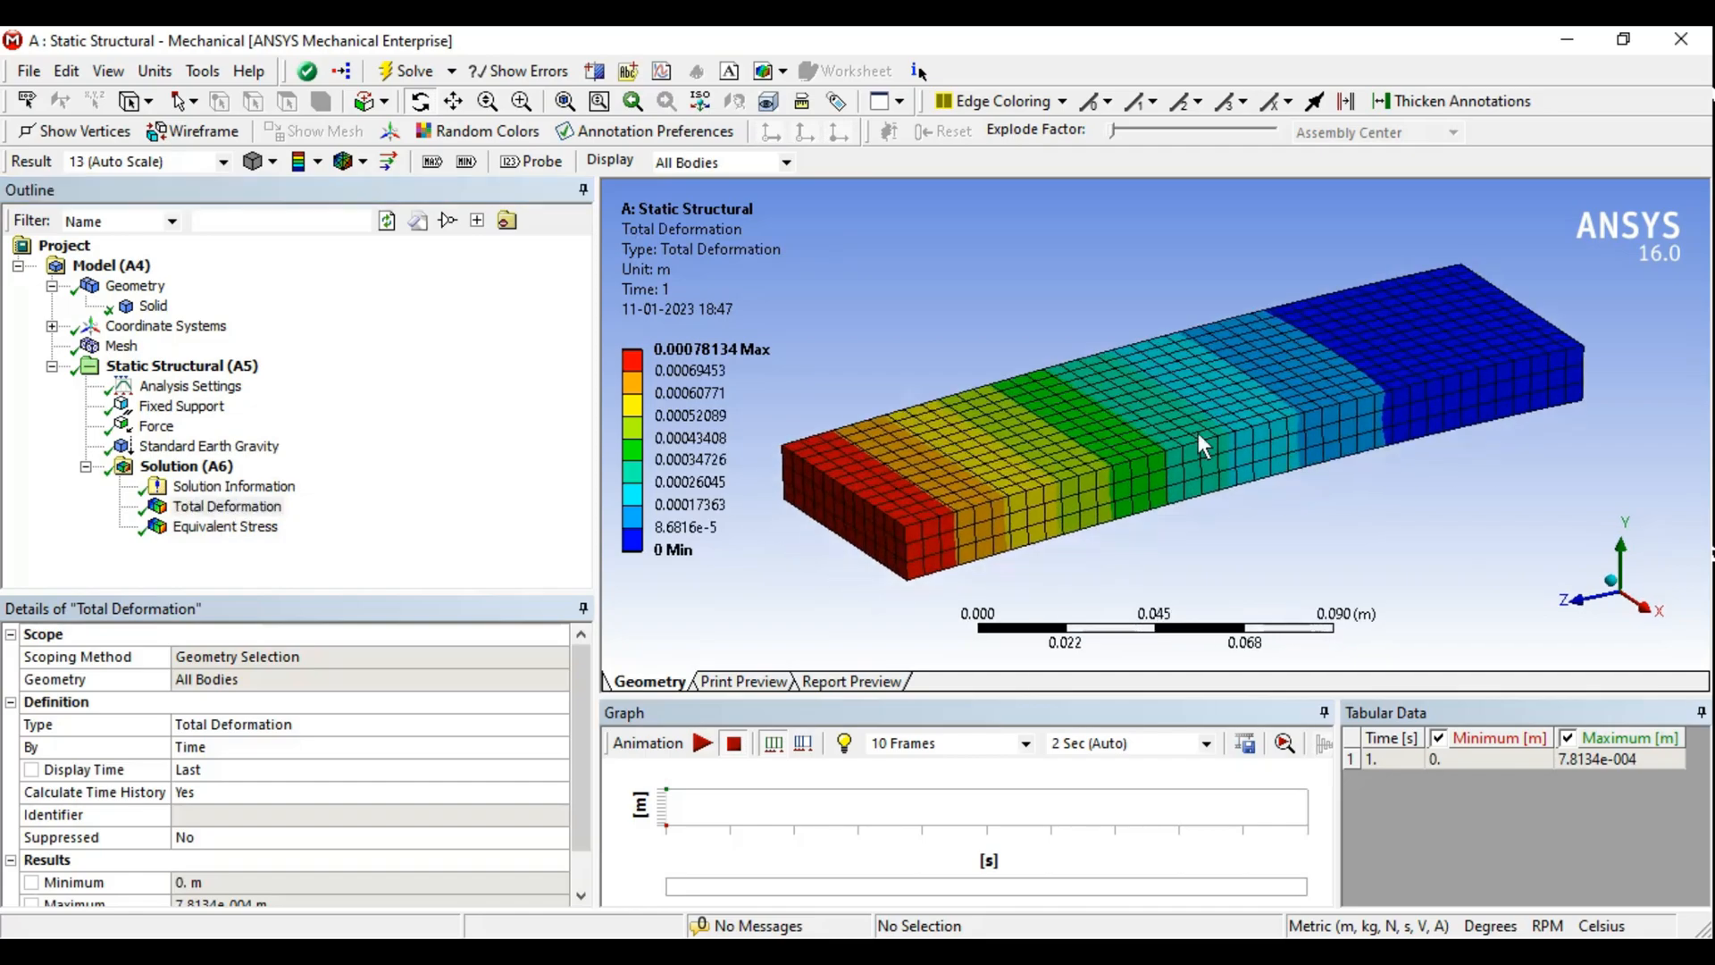
- Hide the mesh wireframe on the deformation result, then switch the edge display to Show Elements
click(362, 162)
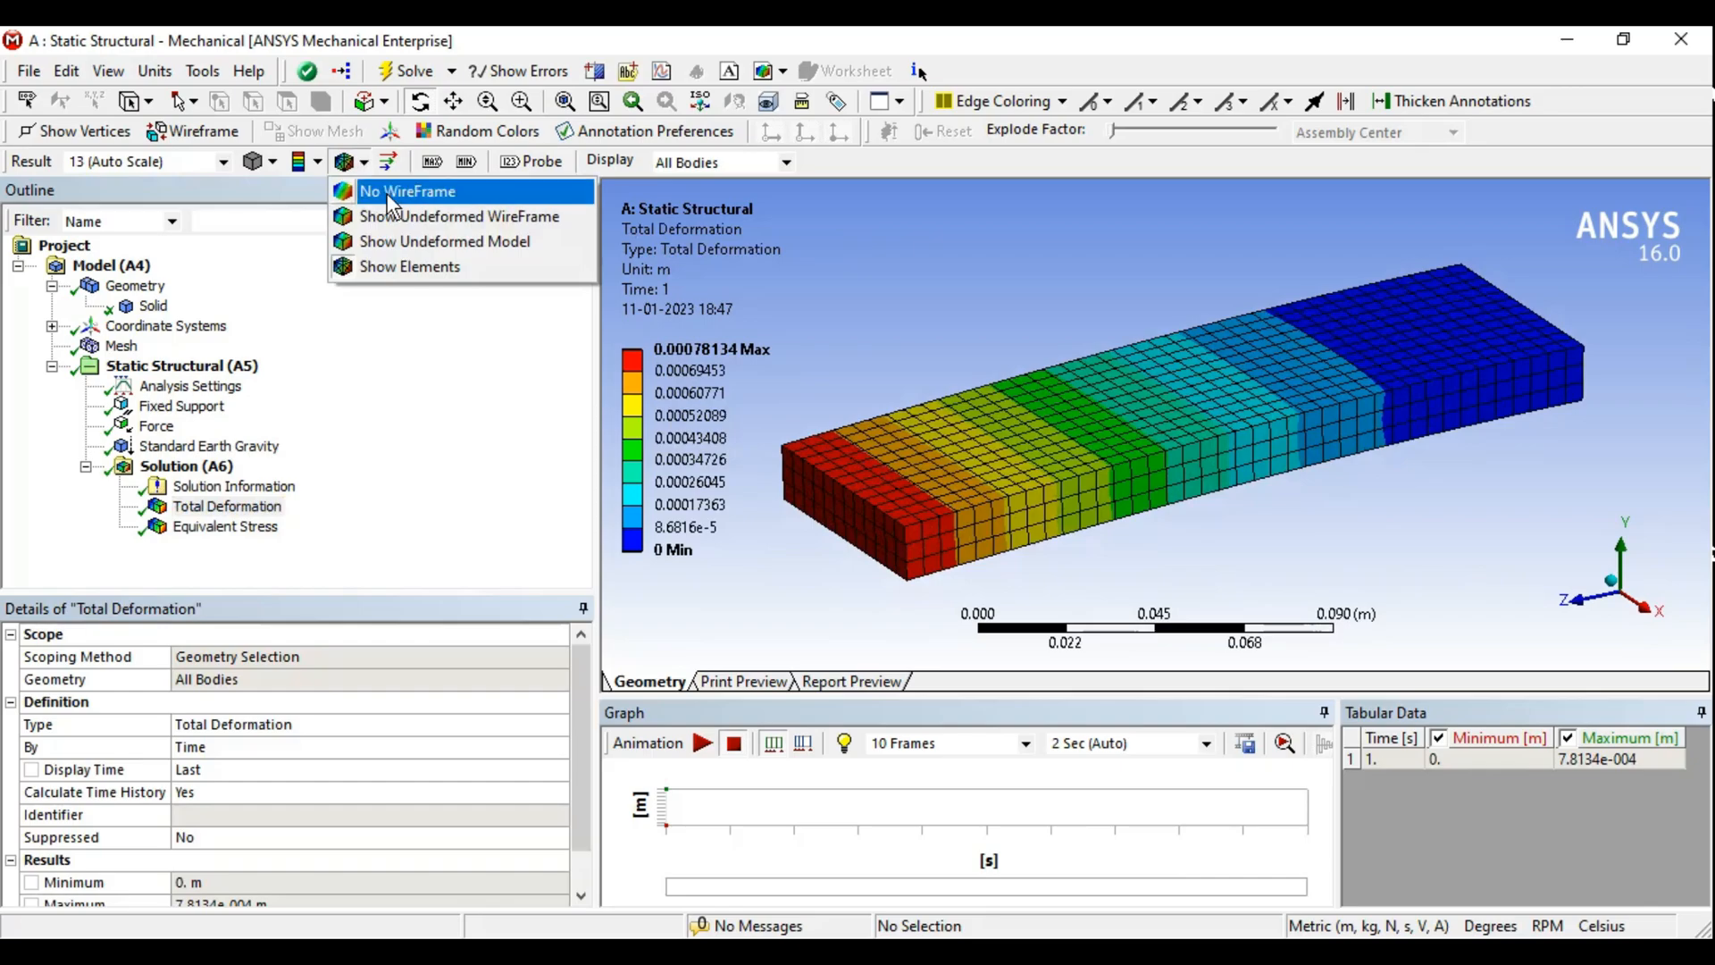
click(373, 192)
click(363, 163)
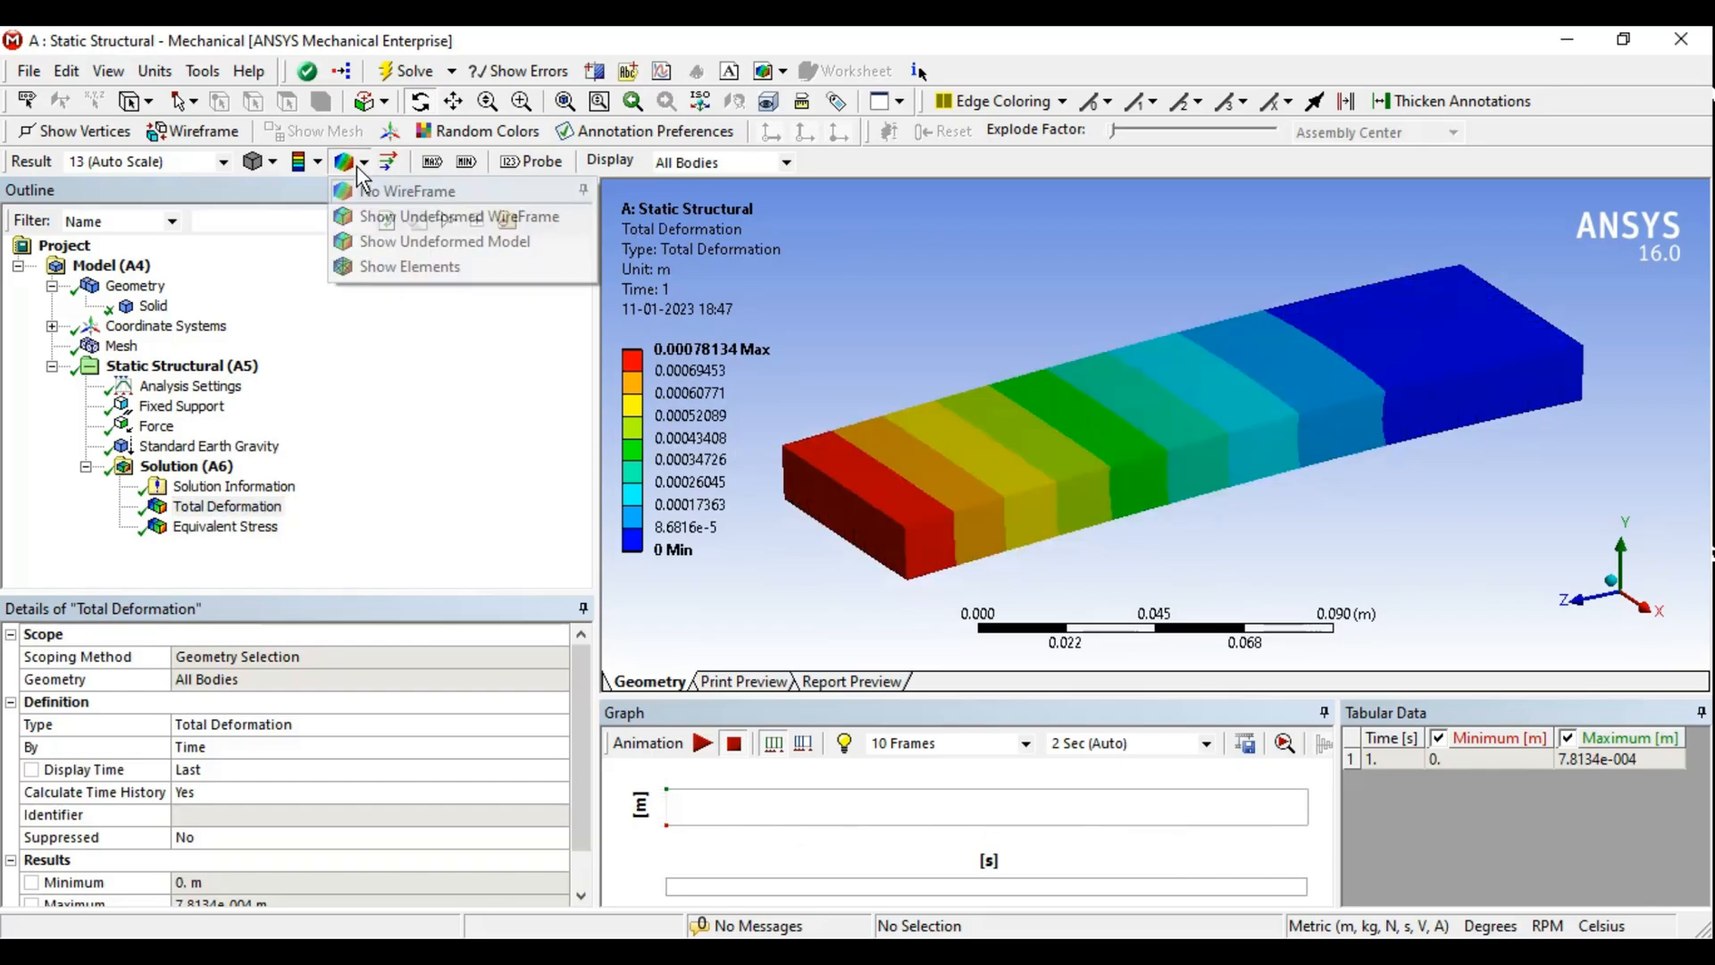
click(387, 269)
- Show the undeformed model overlaid on the deformed Total Deformation result
mouse_move(1225, 416)
middle_down()
mouse_move(1204, 438)
mouse_move(1223, 394)
mouse_move(1220, 439)
middle_up()
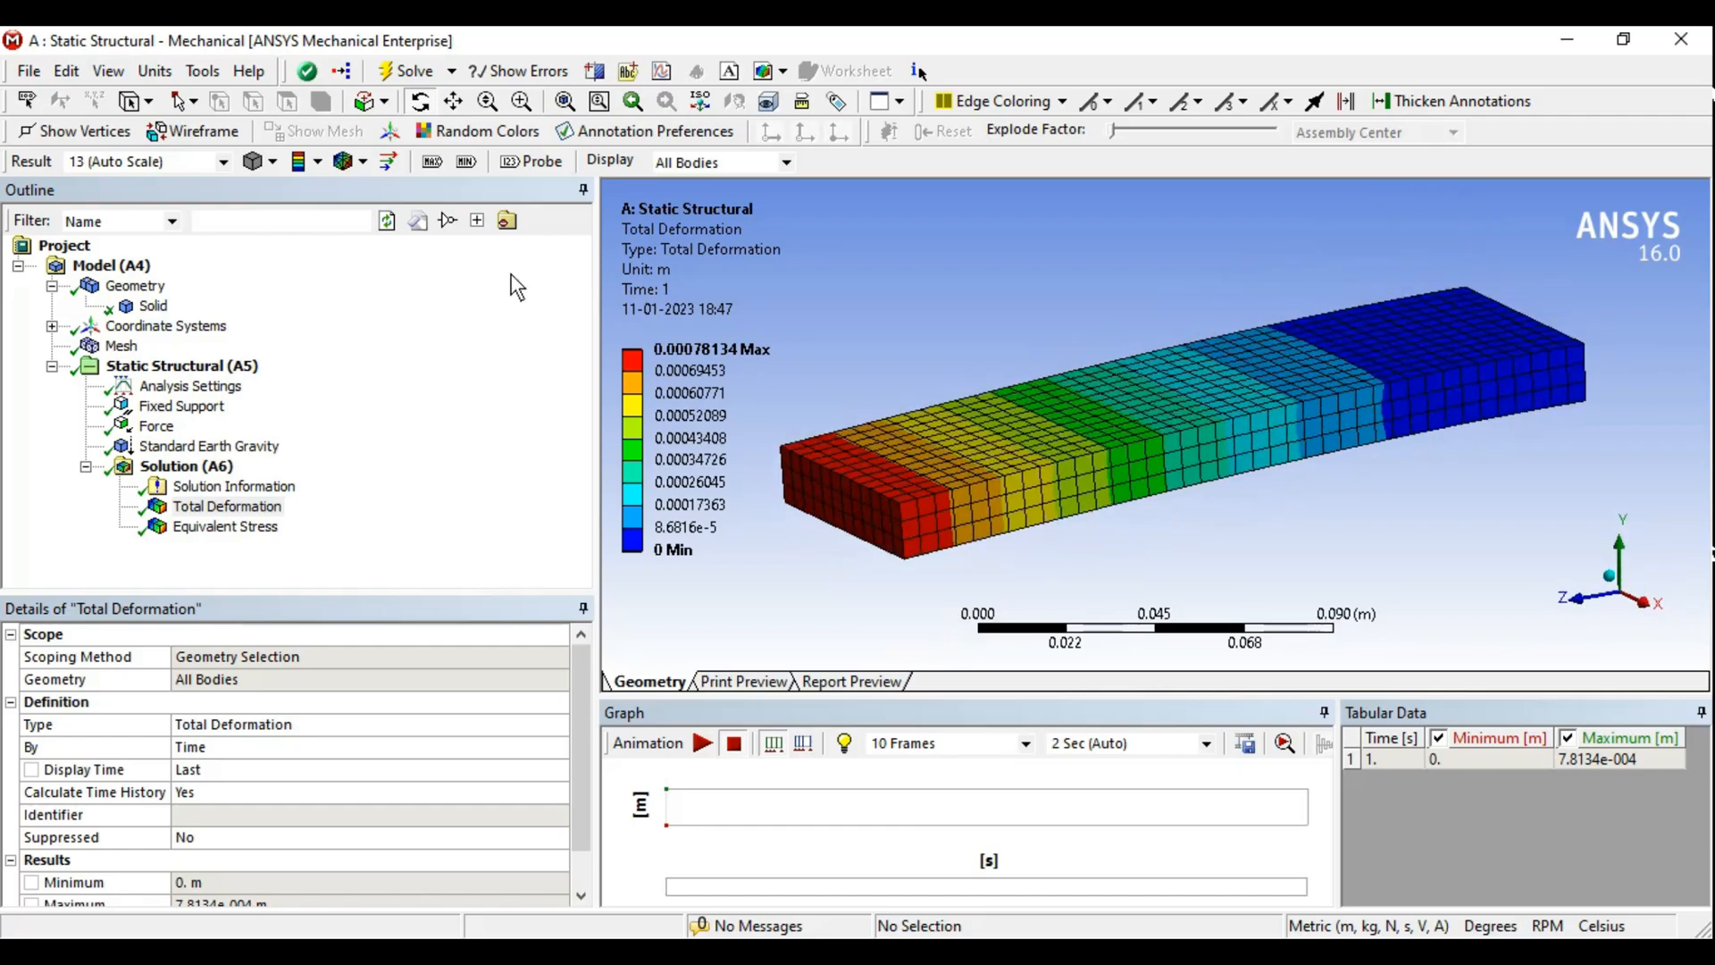
click(362, 164)
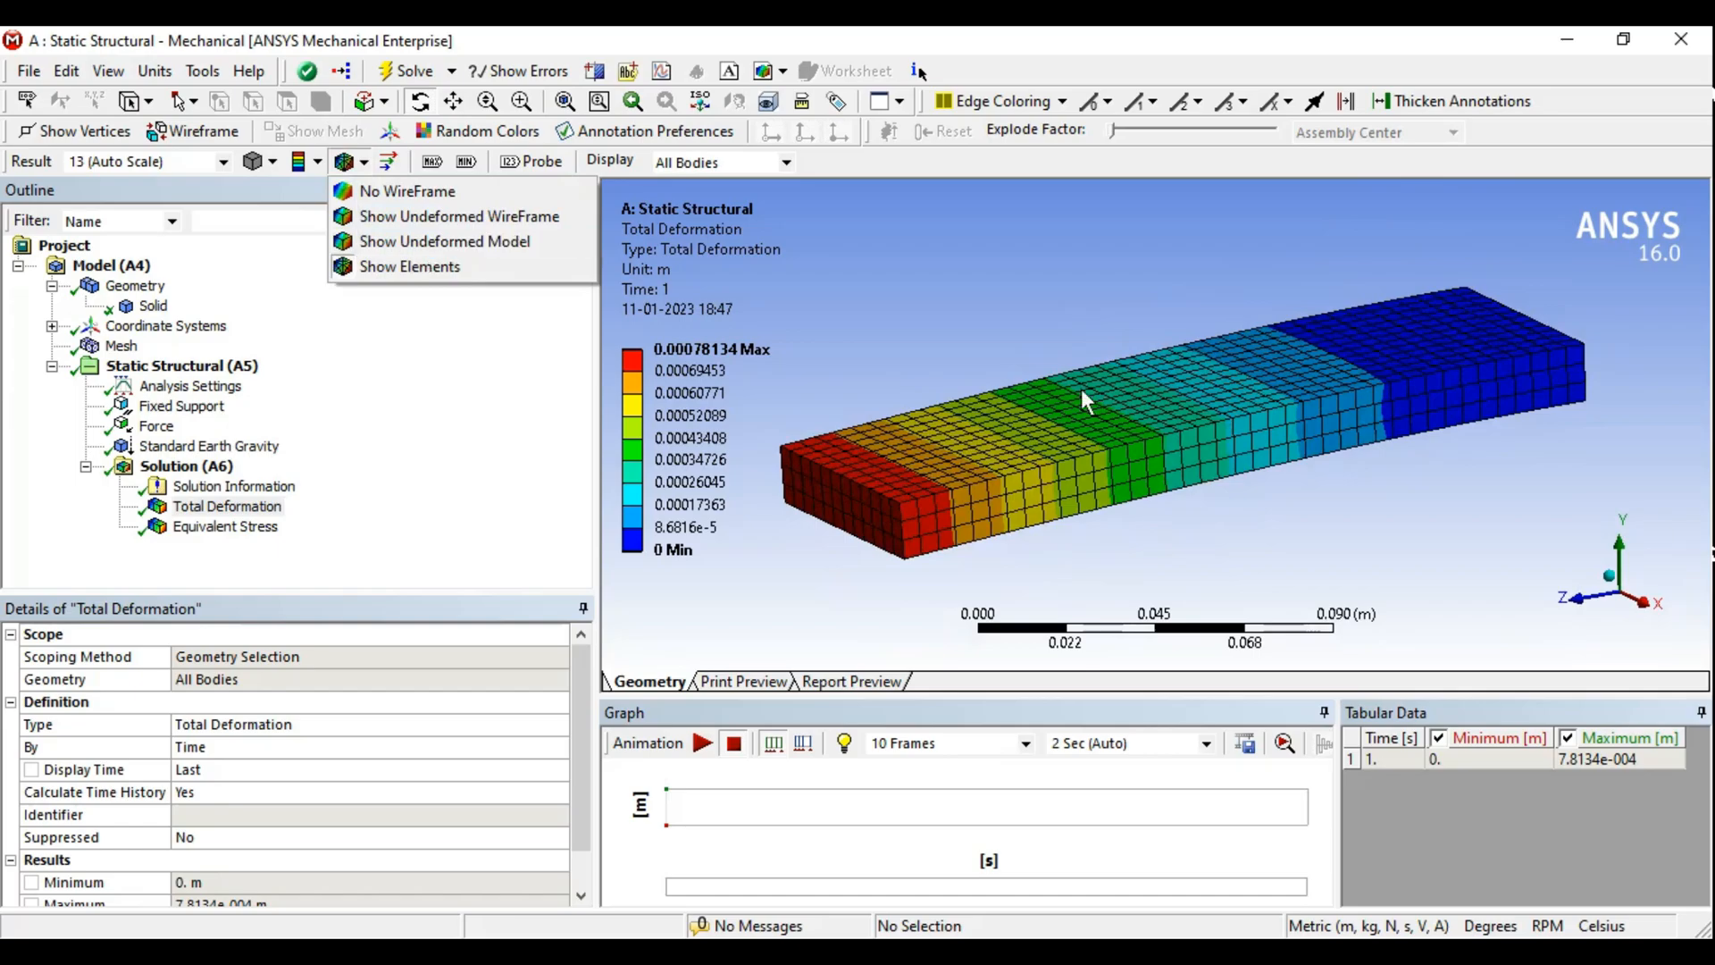
middle_drag(1024, 363, 1151, 379)
scroll(1151, 379, down, 1)
click(361, 163)
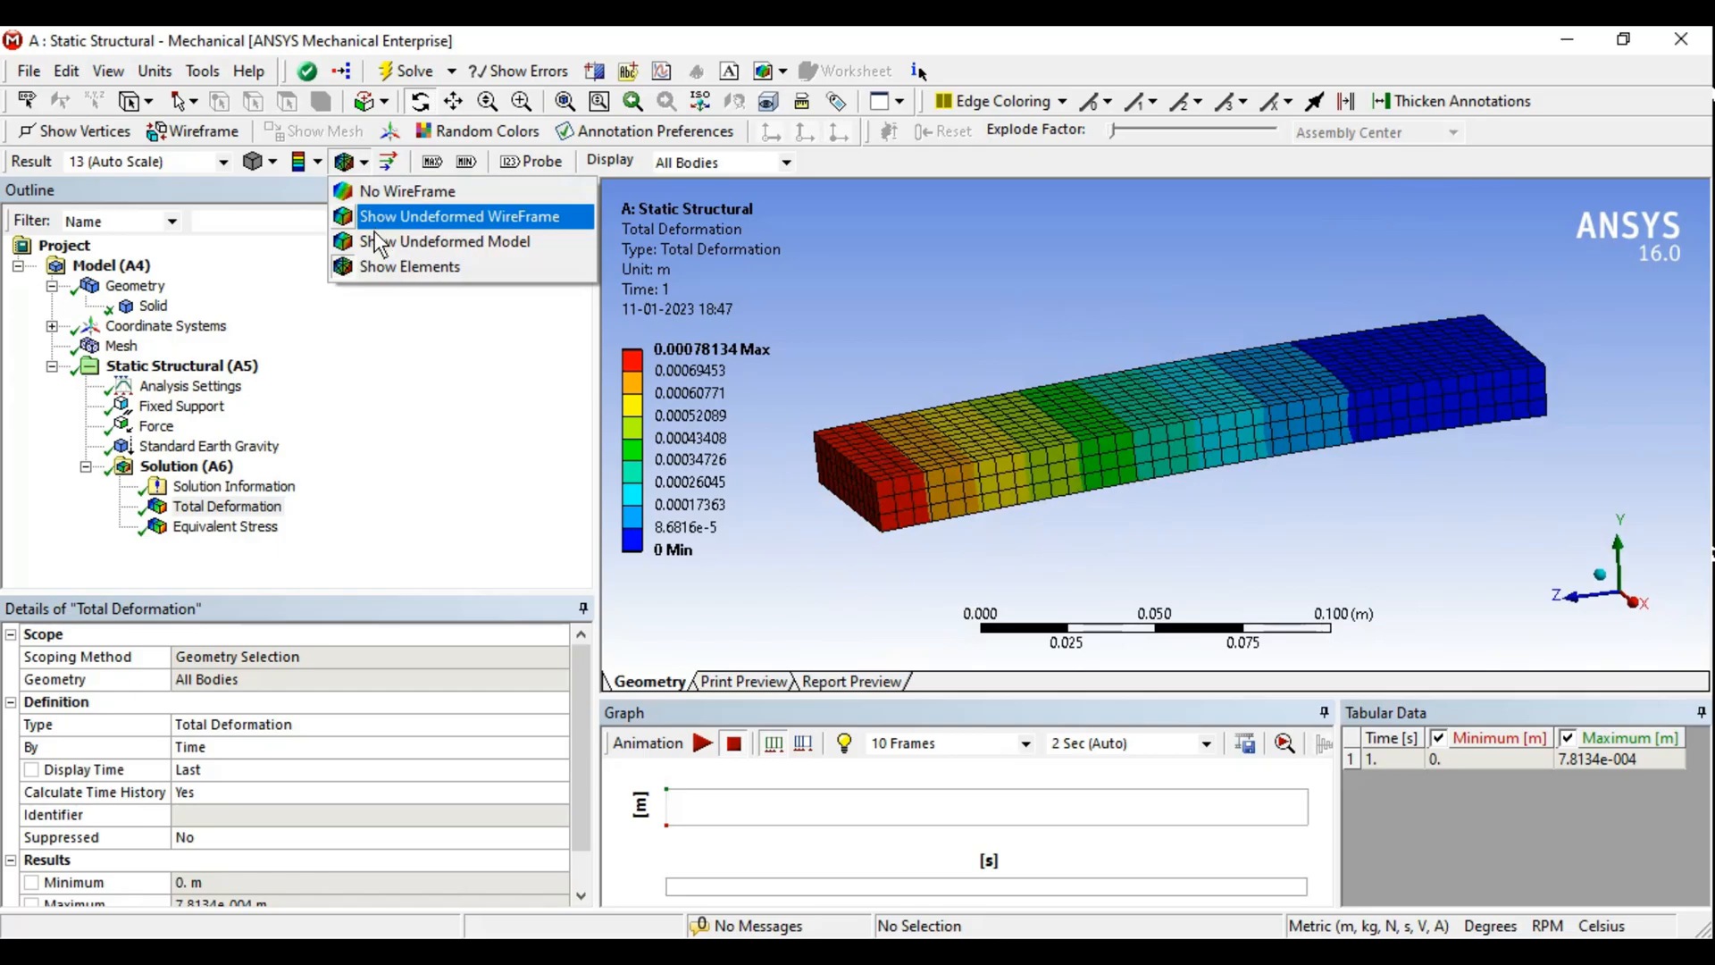
click(372, 233)
- Switch the overlay to the undeformed wireframe while zooming and orbiting the bar
middle_drag(1025, 421, 1268, 411)
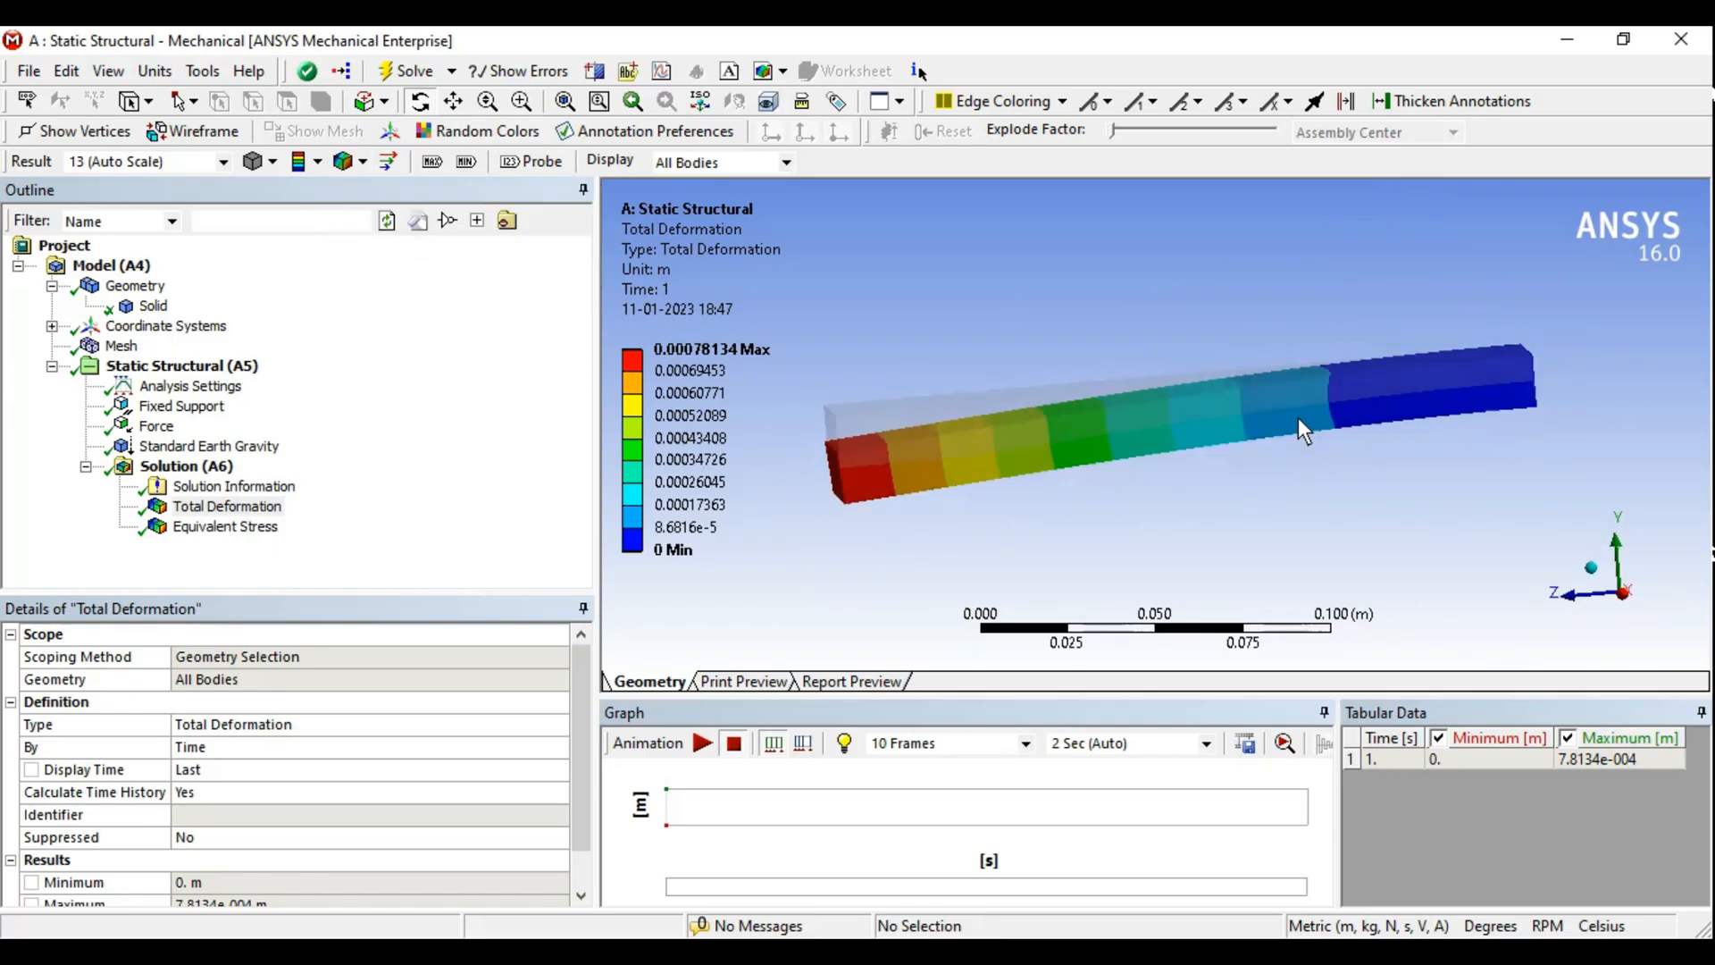
scroll(950, 511, up, 2)
ctrl+middle_drag(943, 475, 1145, 445)
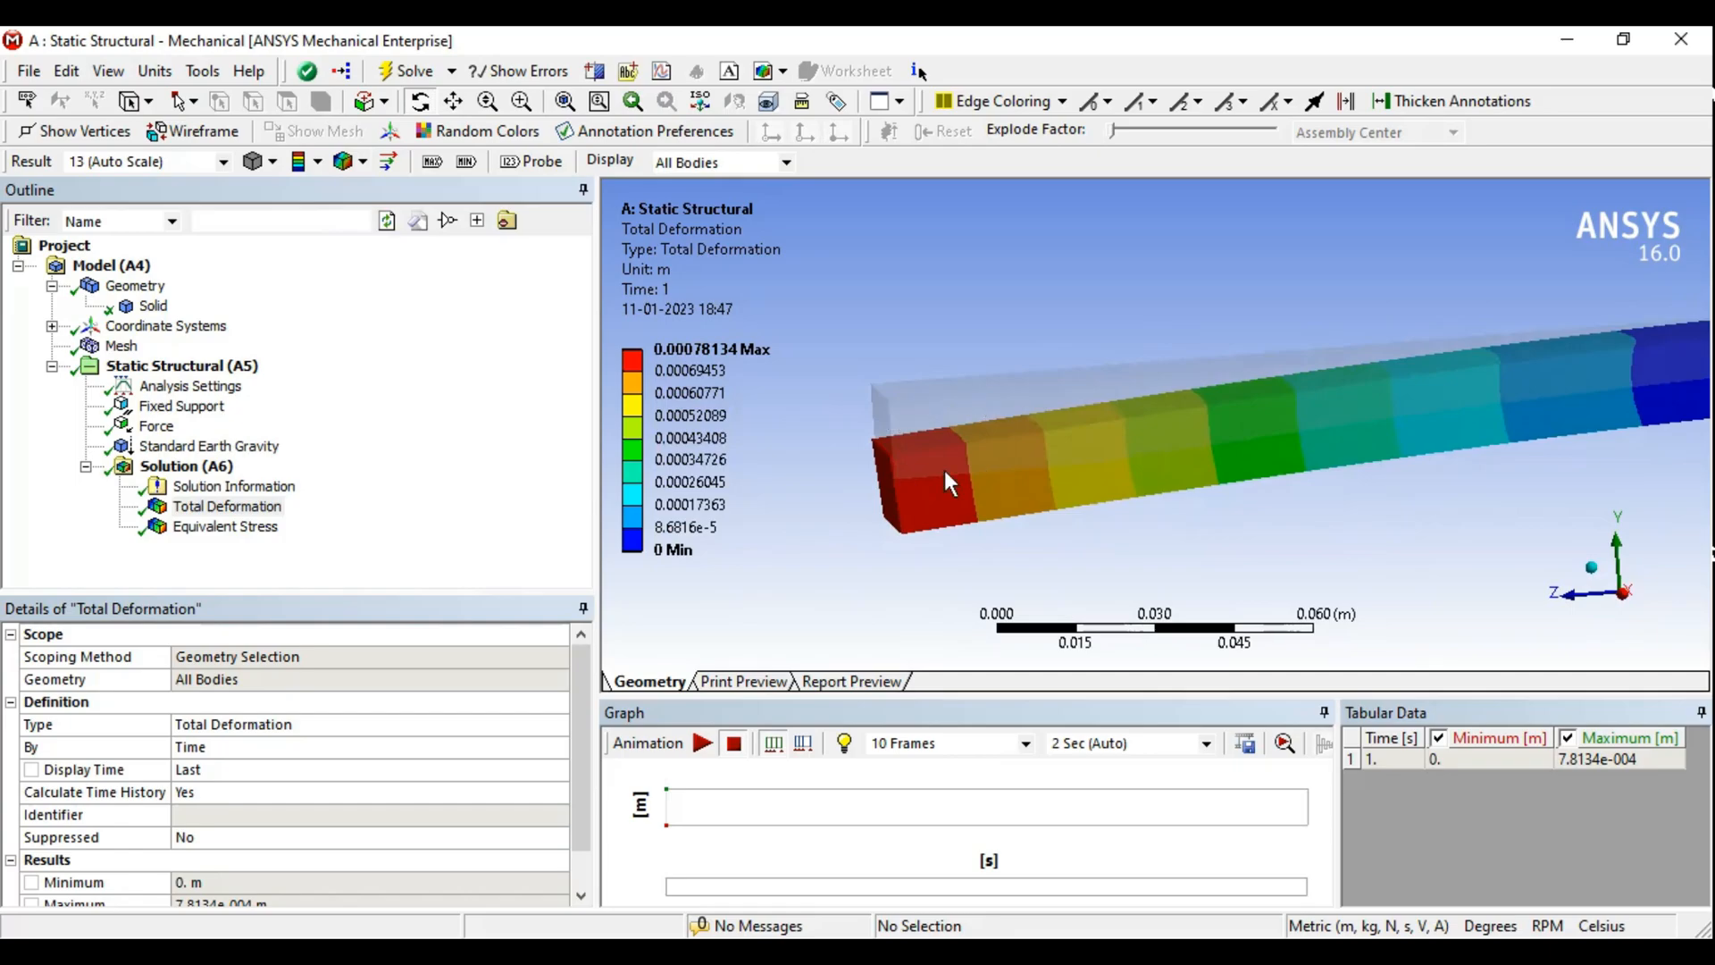
scroll(1097, 445, down, 1)
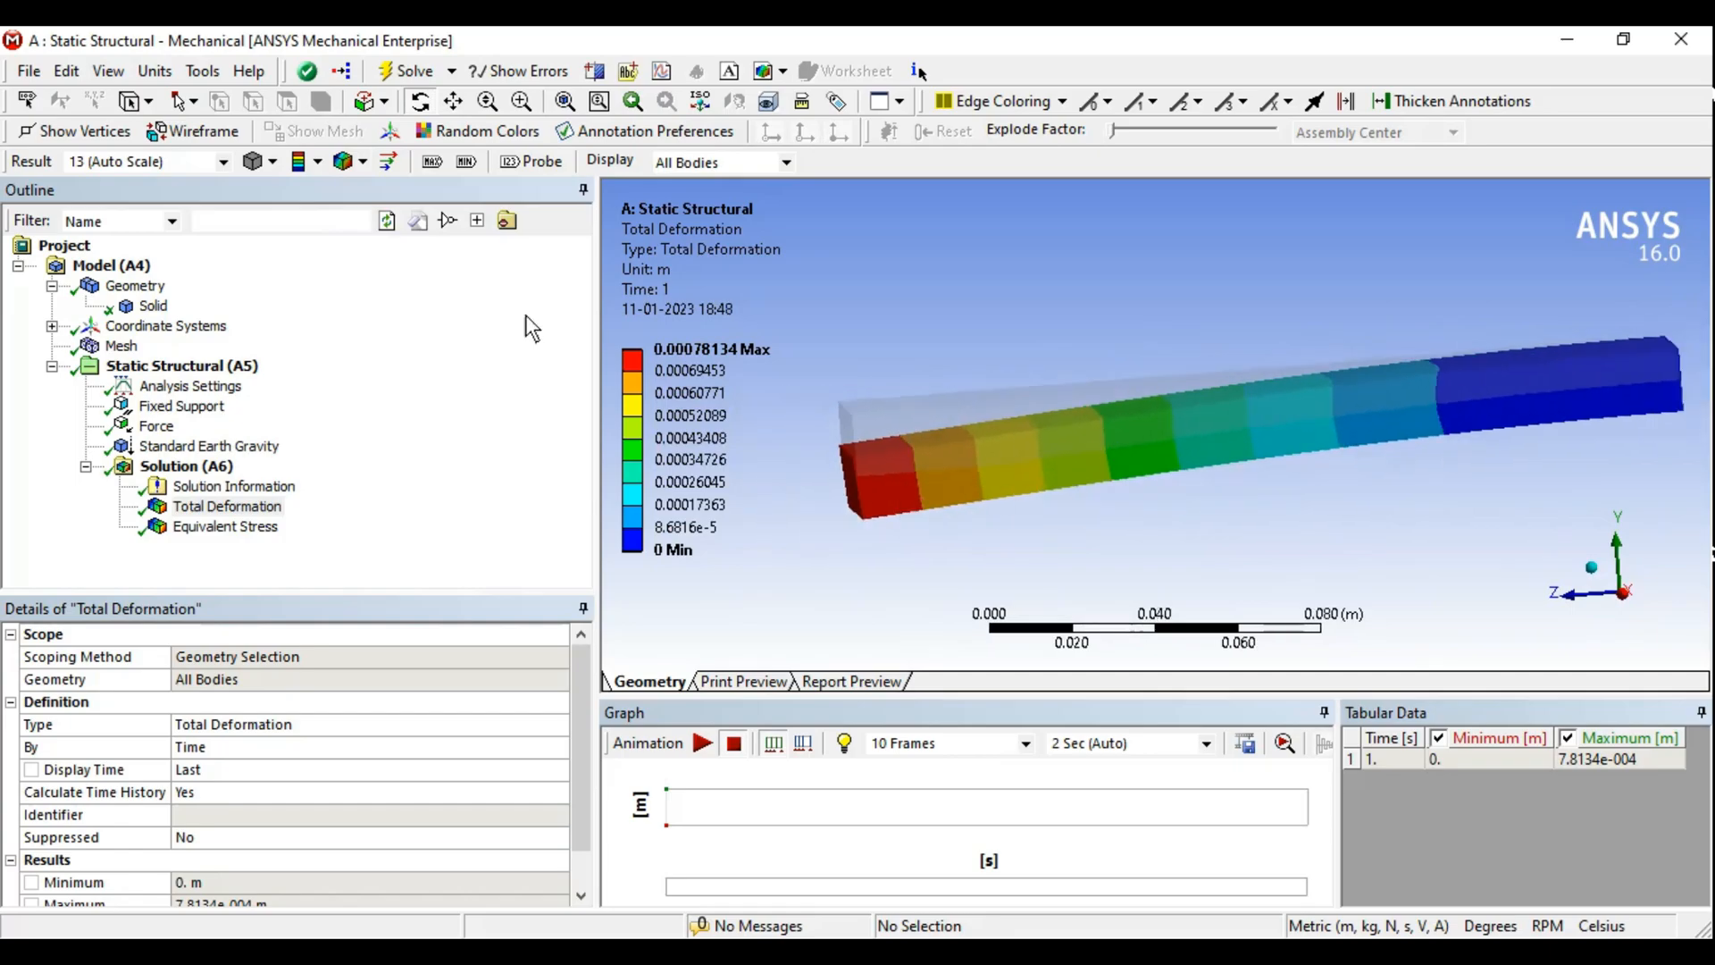
click(359, 162)
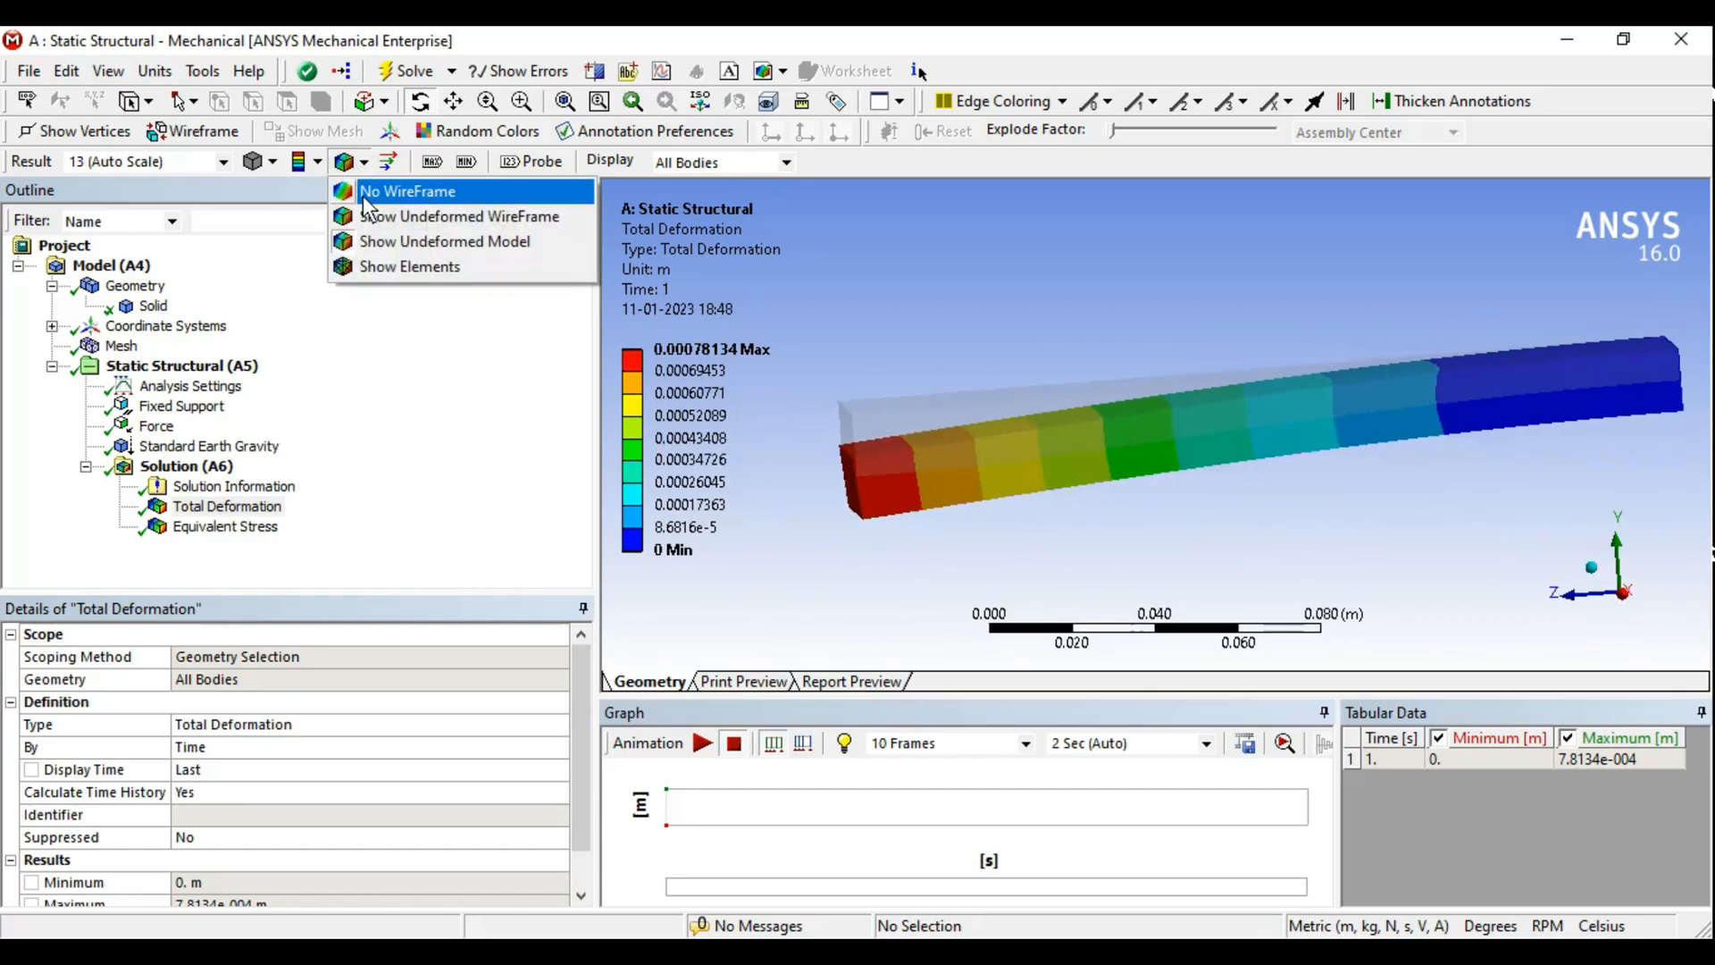
click(479, 212)
- Remove the undeformed overlay by setting the edge display to No WireFrame
middle_drag(1116, 326, 1172, 367)
middle_drag(831, 440, 1211, 375)
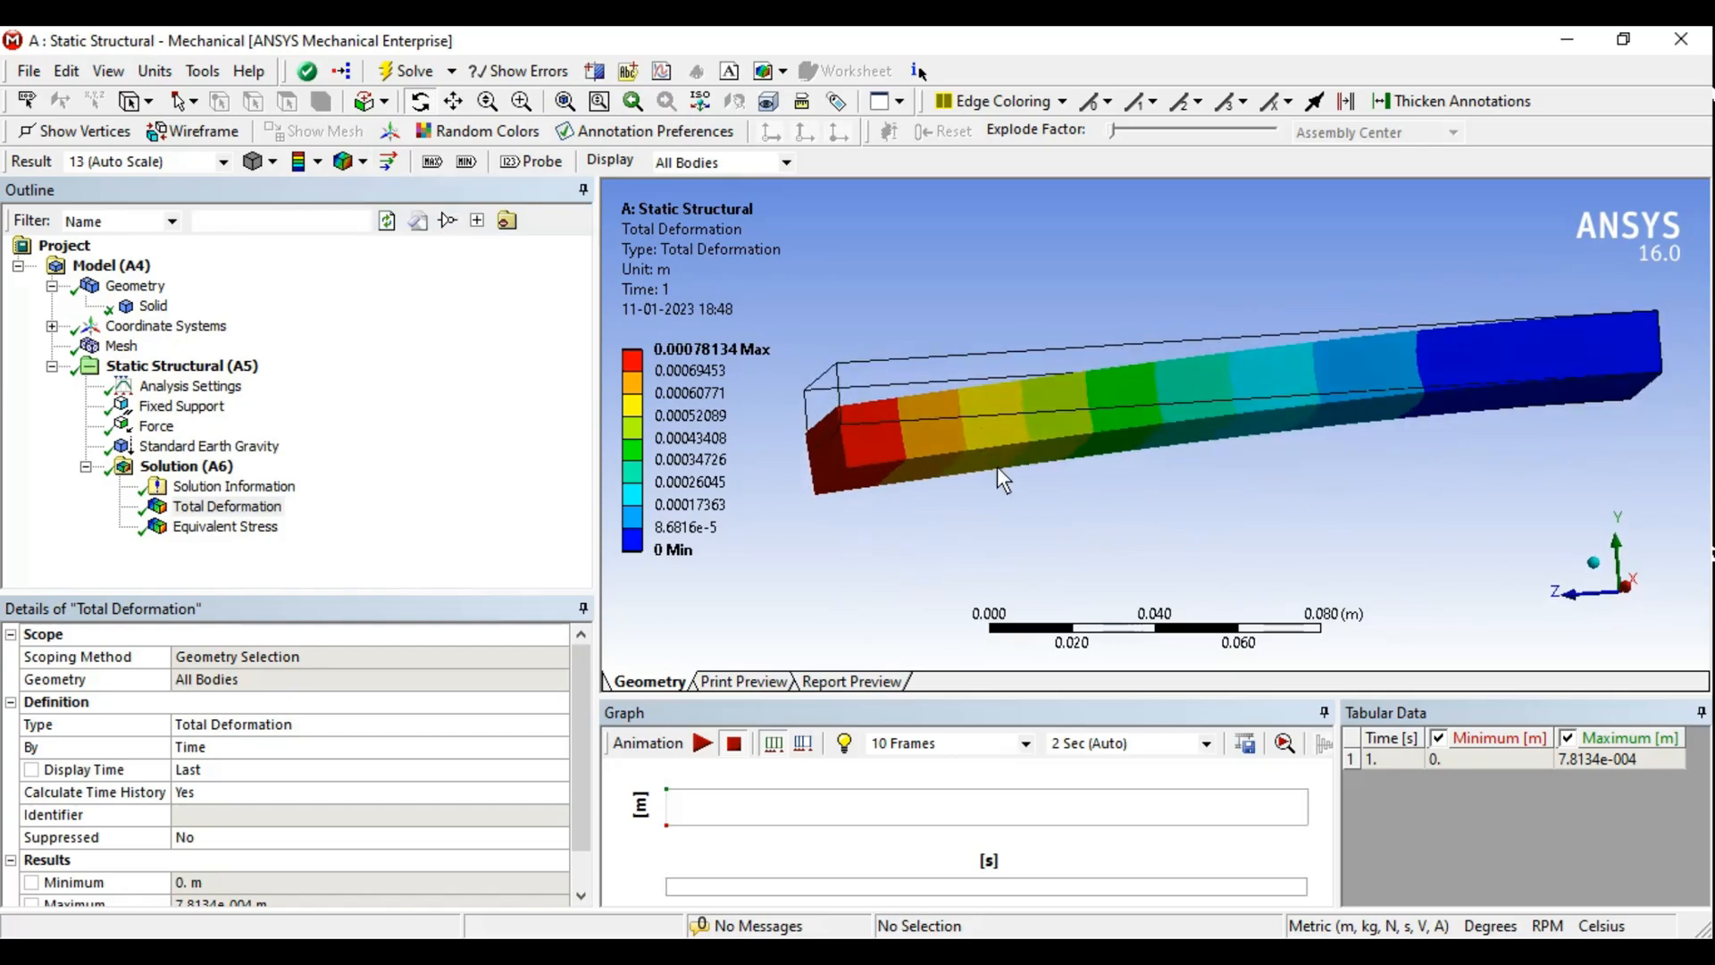
click(362, 162)
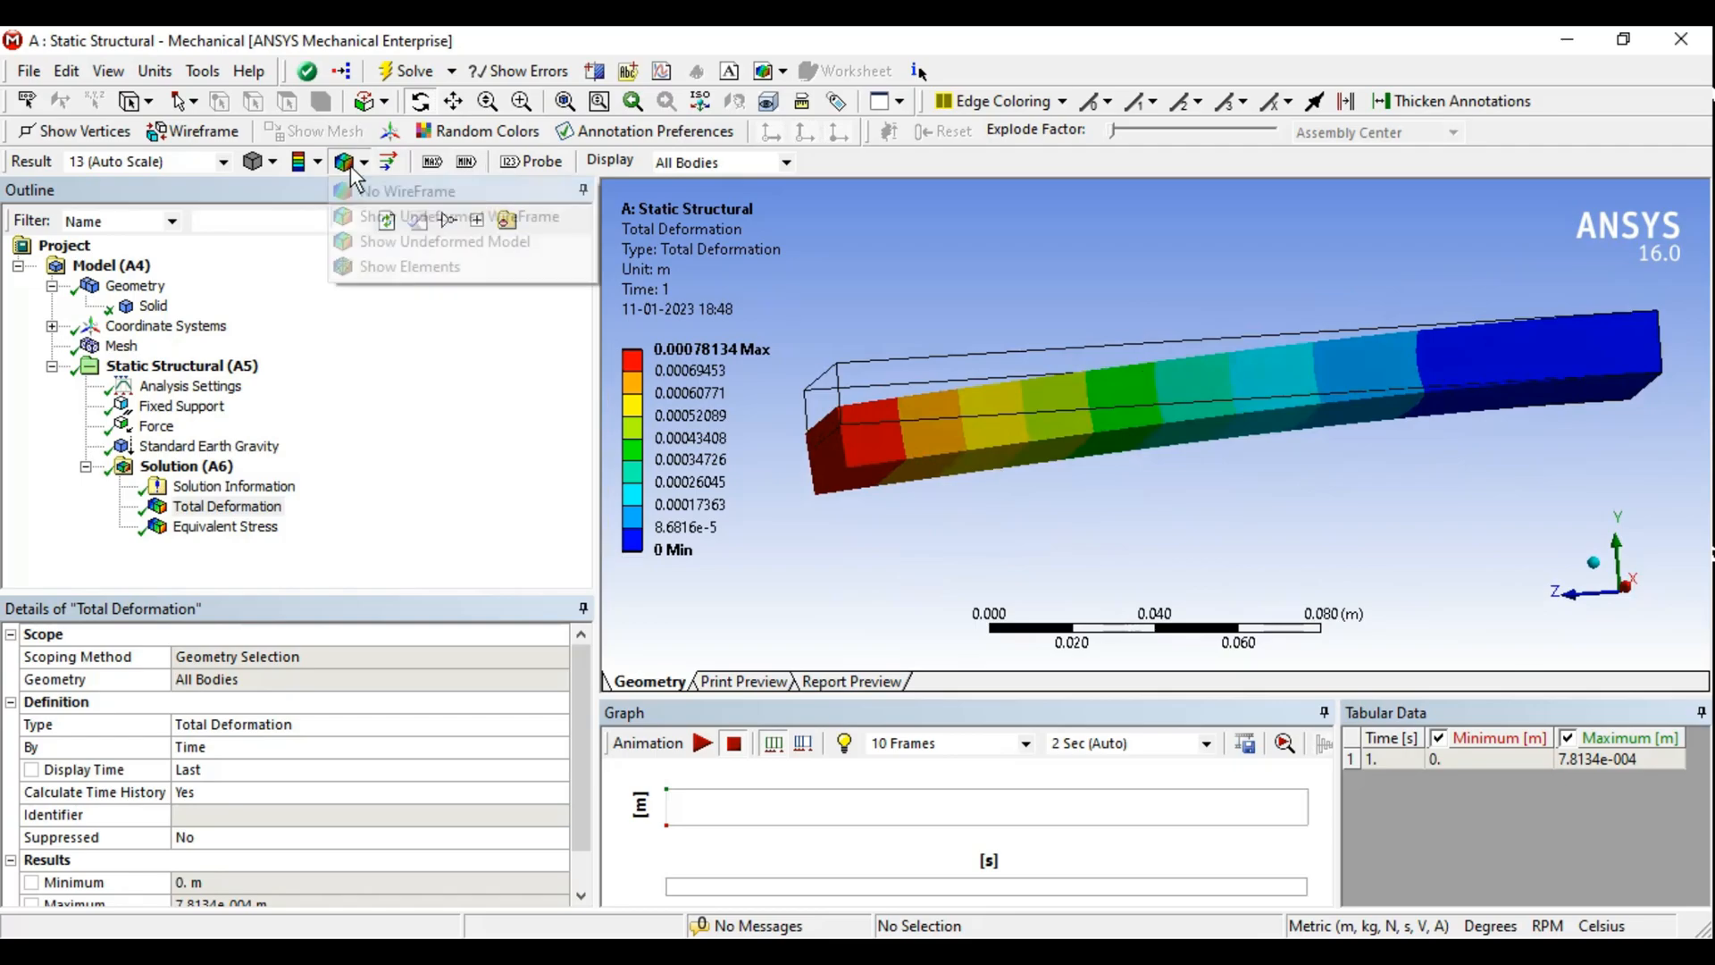
click(402, 190)
- Change the unit system to Metric (mm, kg, N, s, mV, mA)
middle_drag(1210, 593, 1199, 463)
scroll(1164, 465, down, 2)
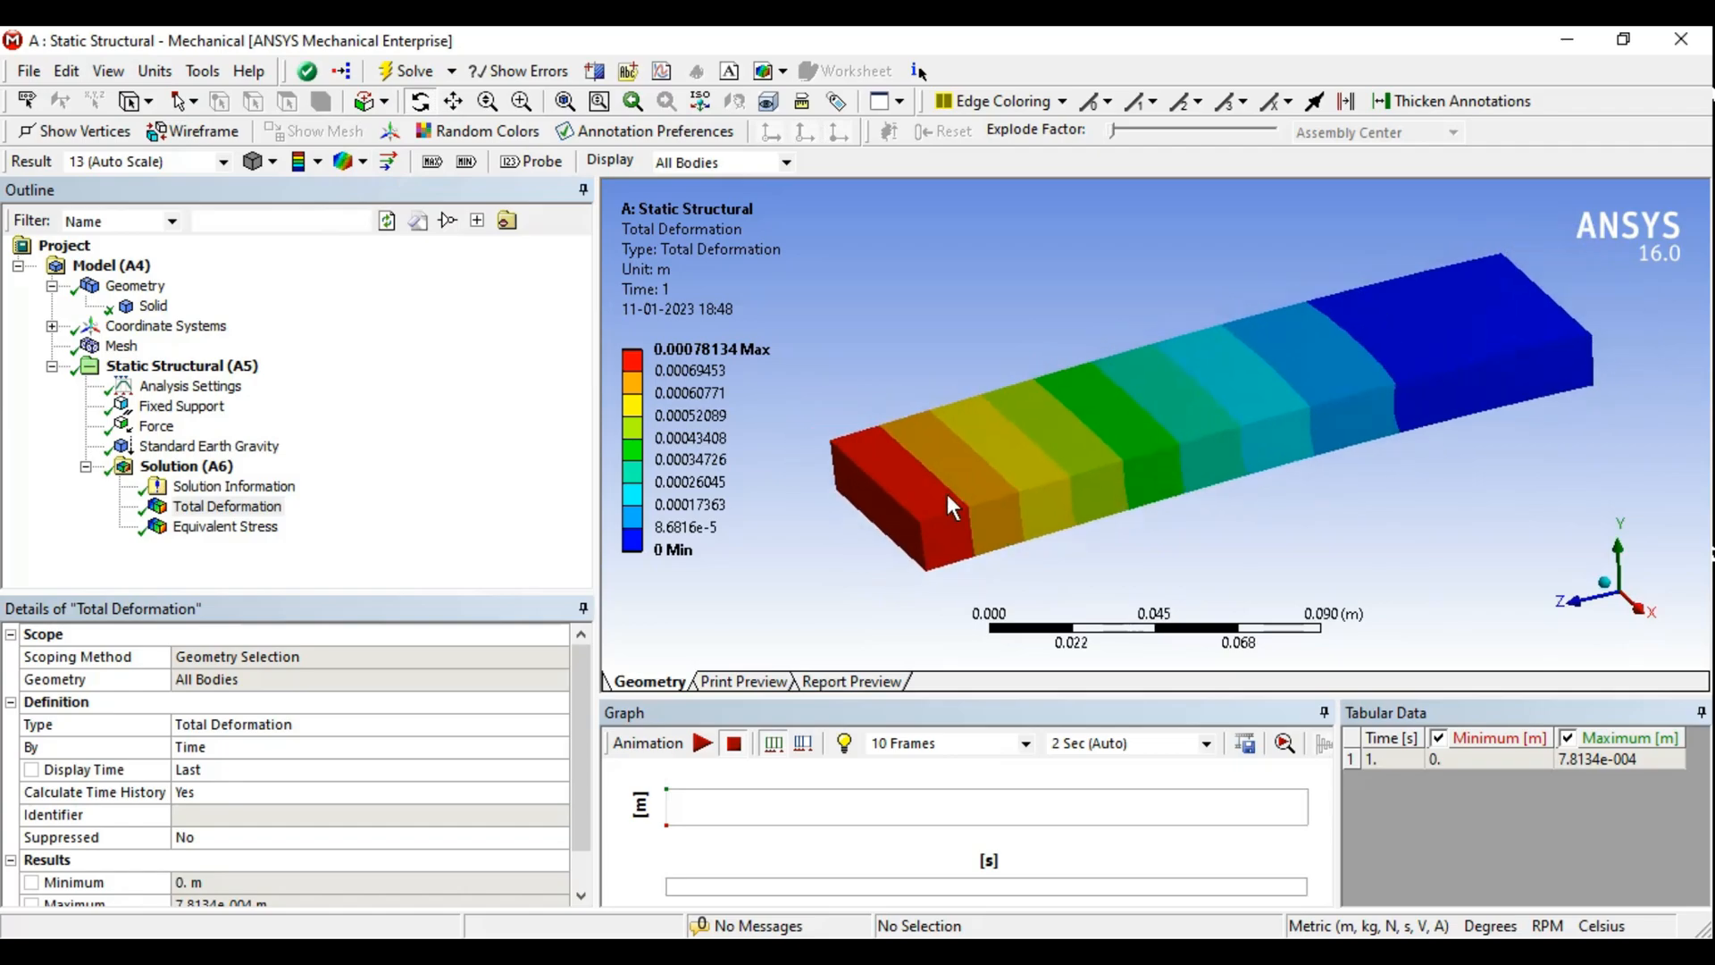
click(701, 350)
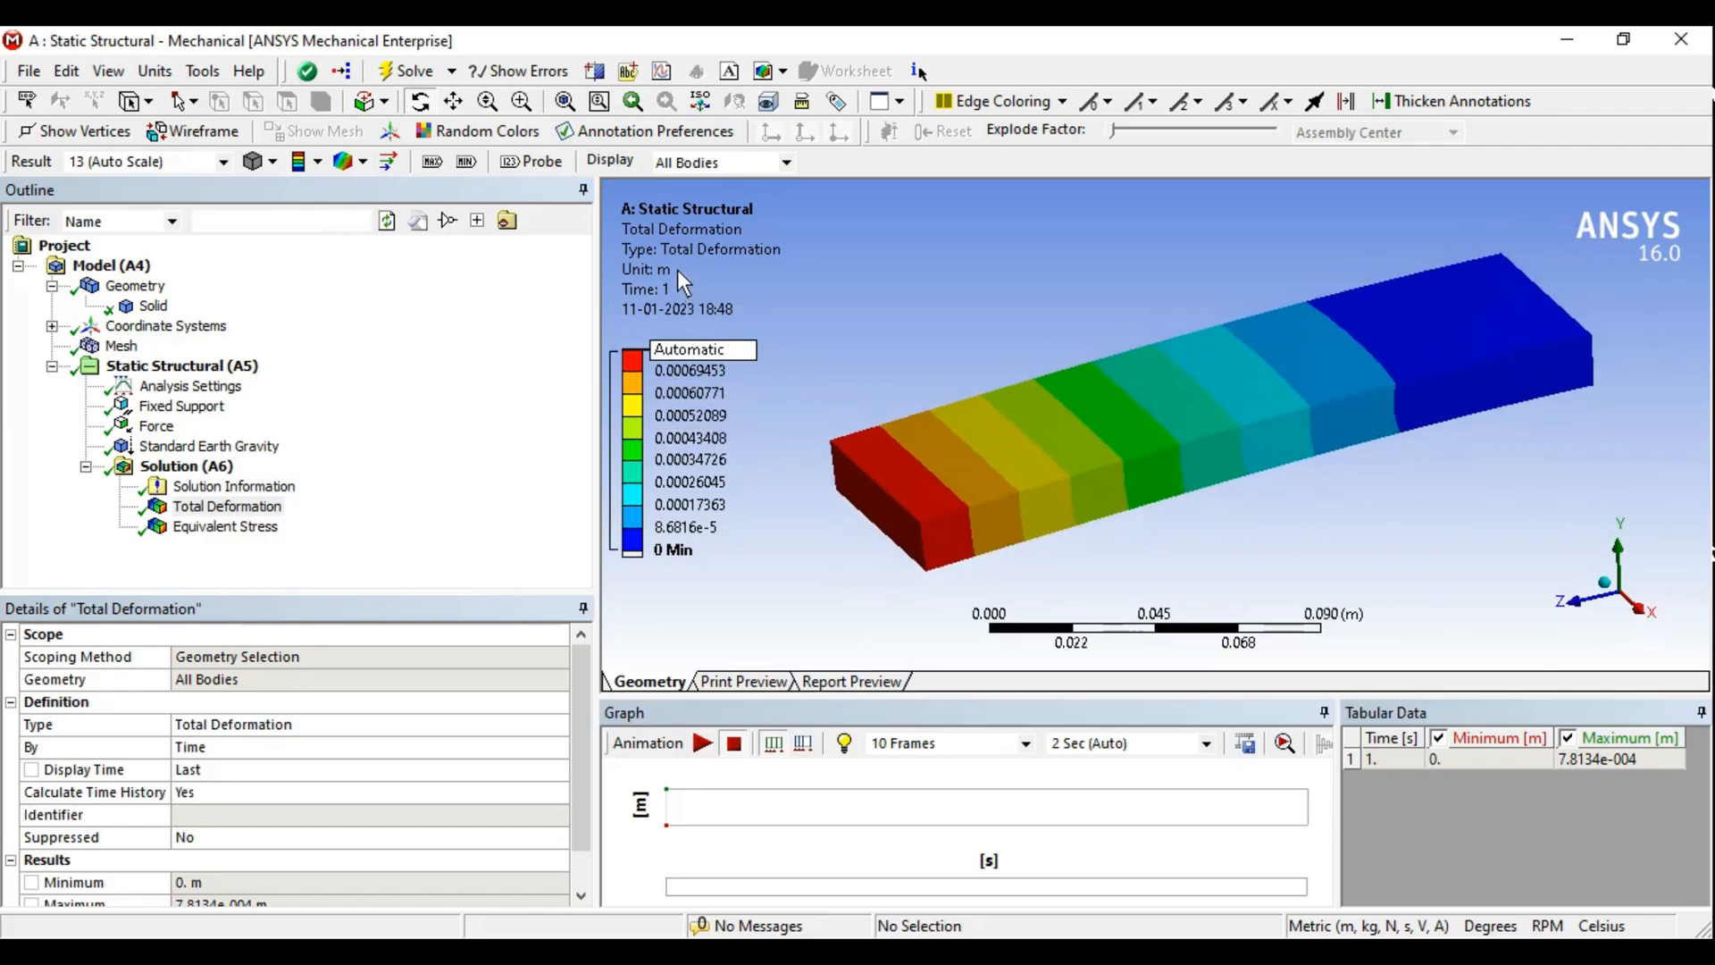
click(155, 71)
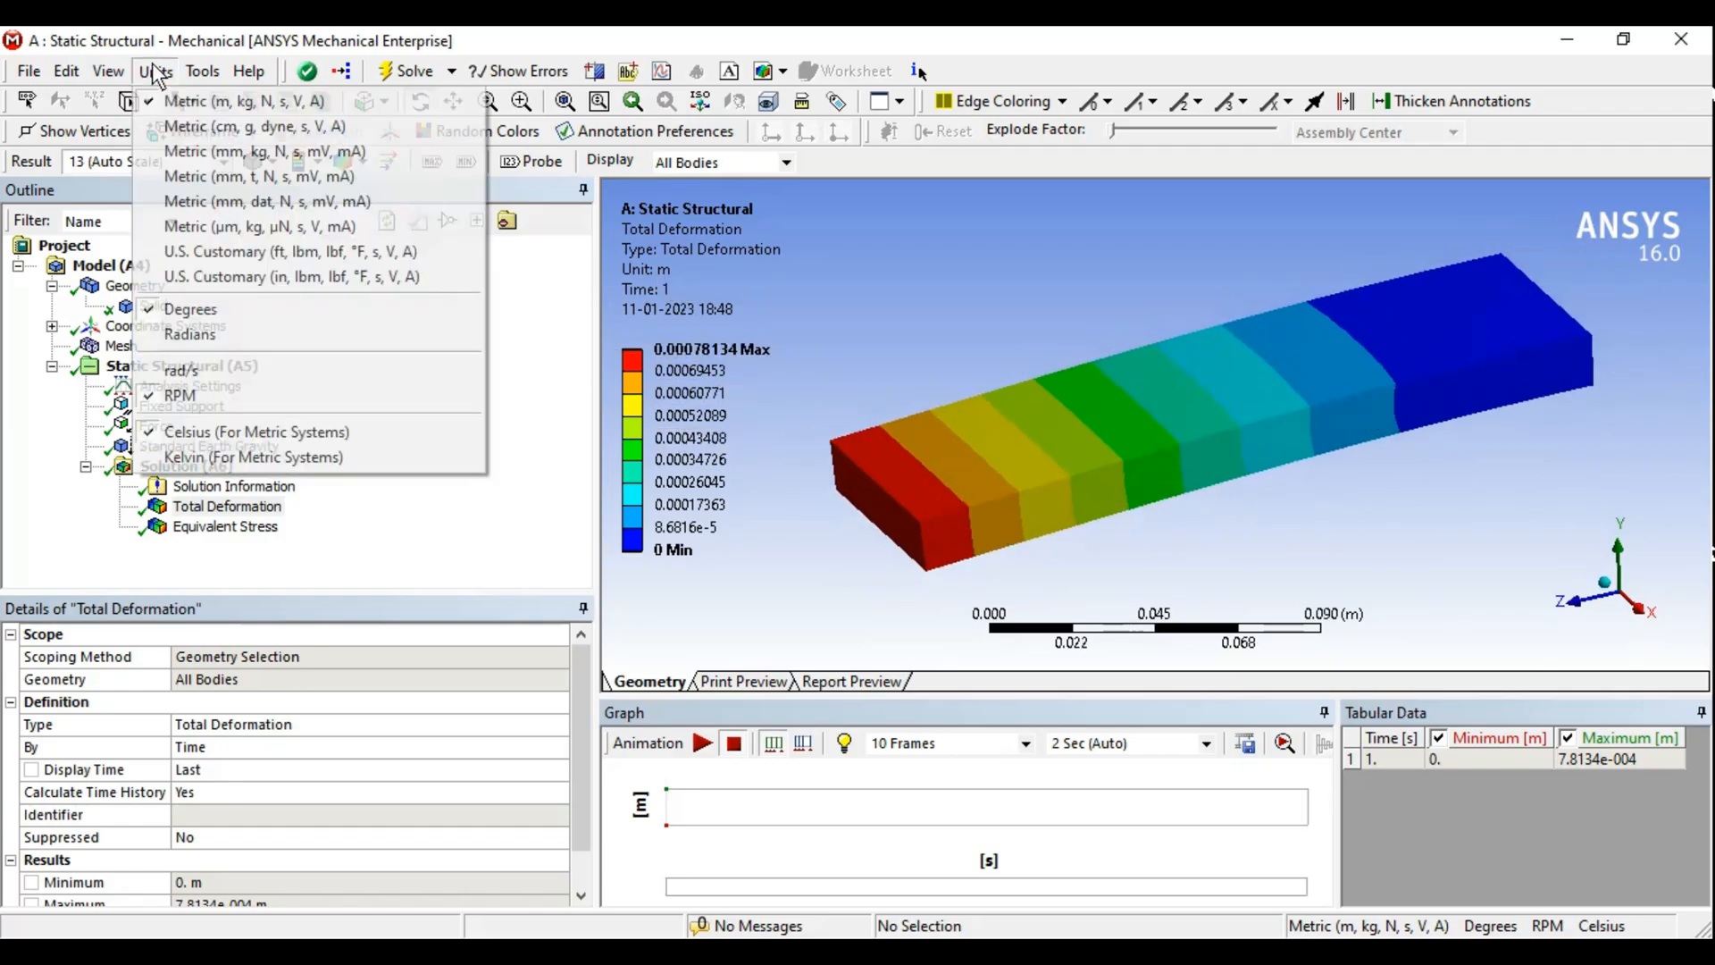
click(195, 153)
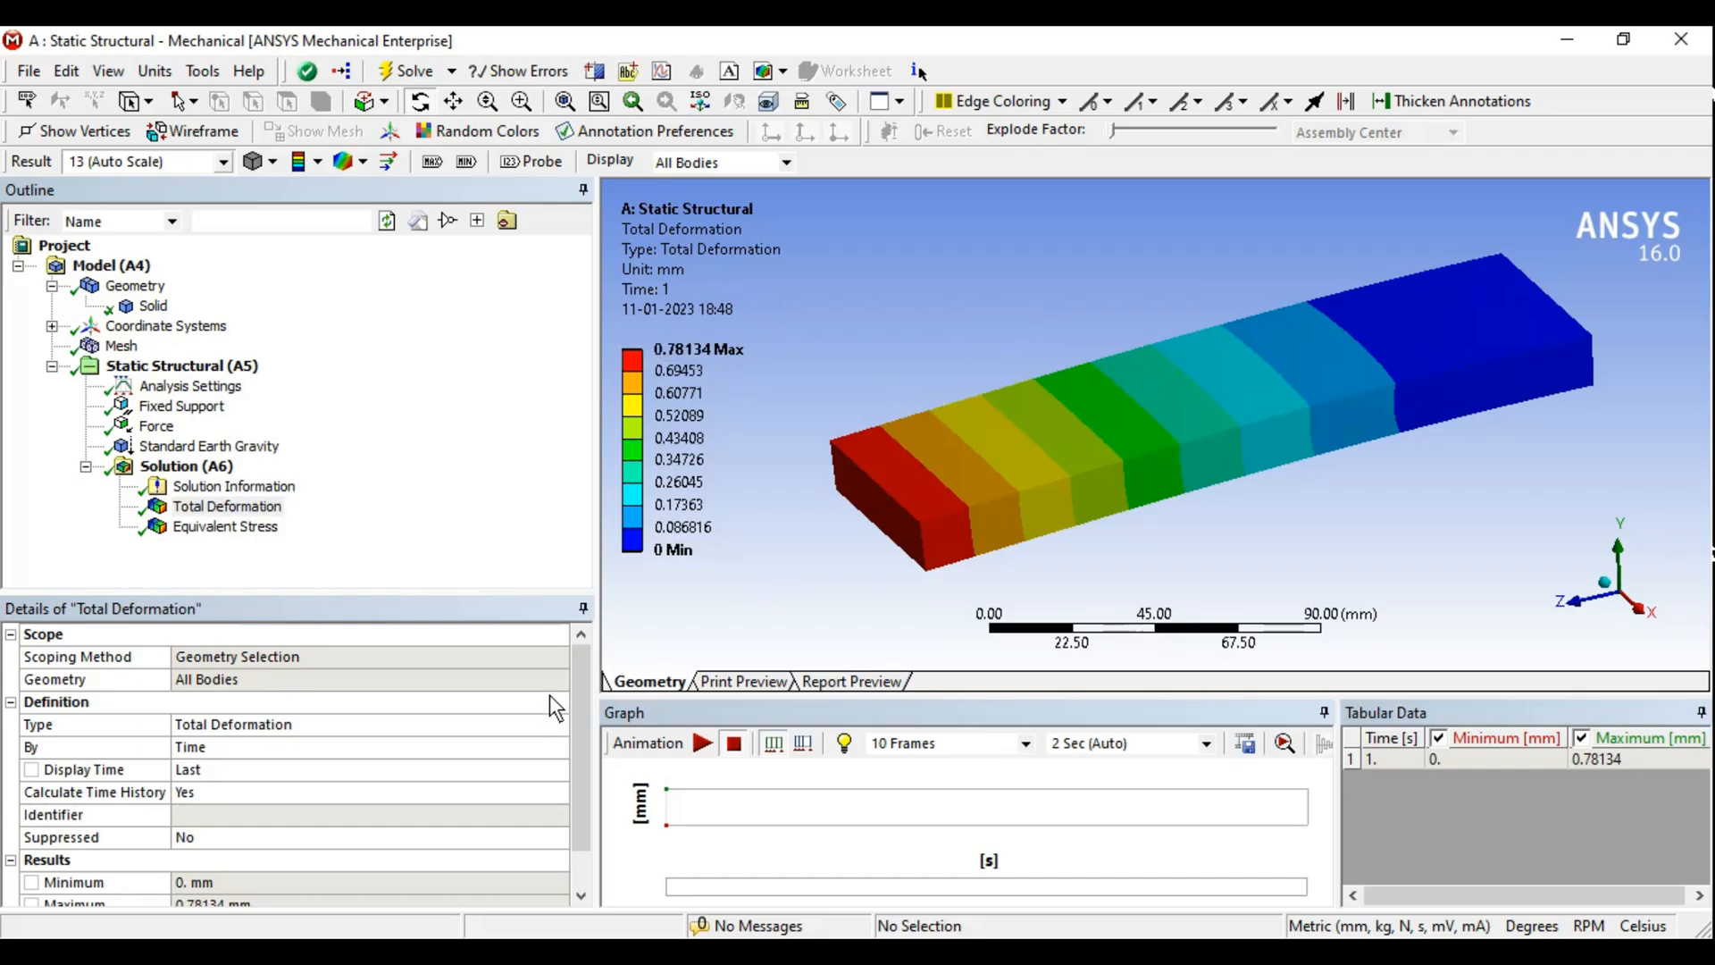
- Enlarge the details panel and inspect the Minimum and Maximum deformation results
drag(441, 591, 437, 568)
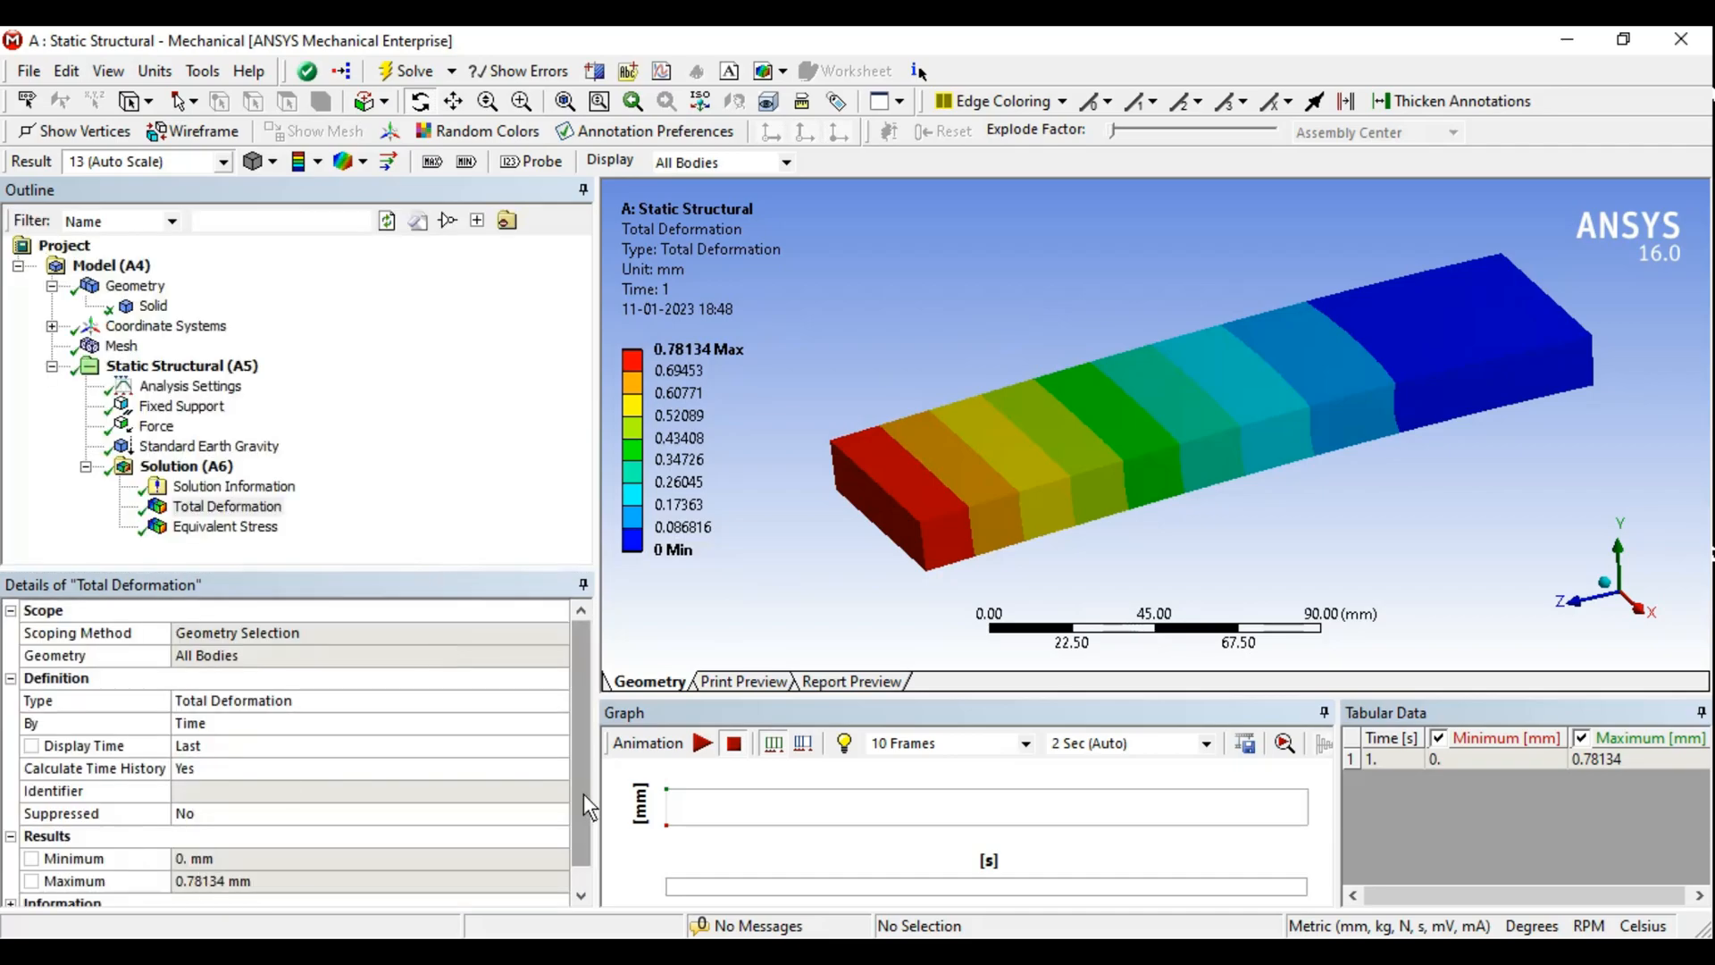
scroll(580, 801, down, 1)
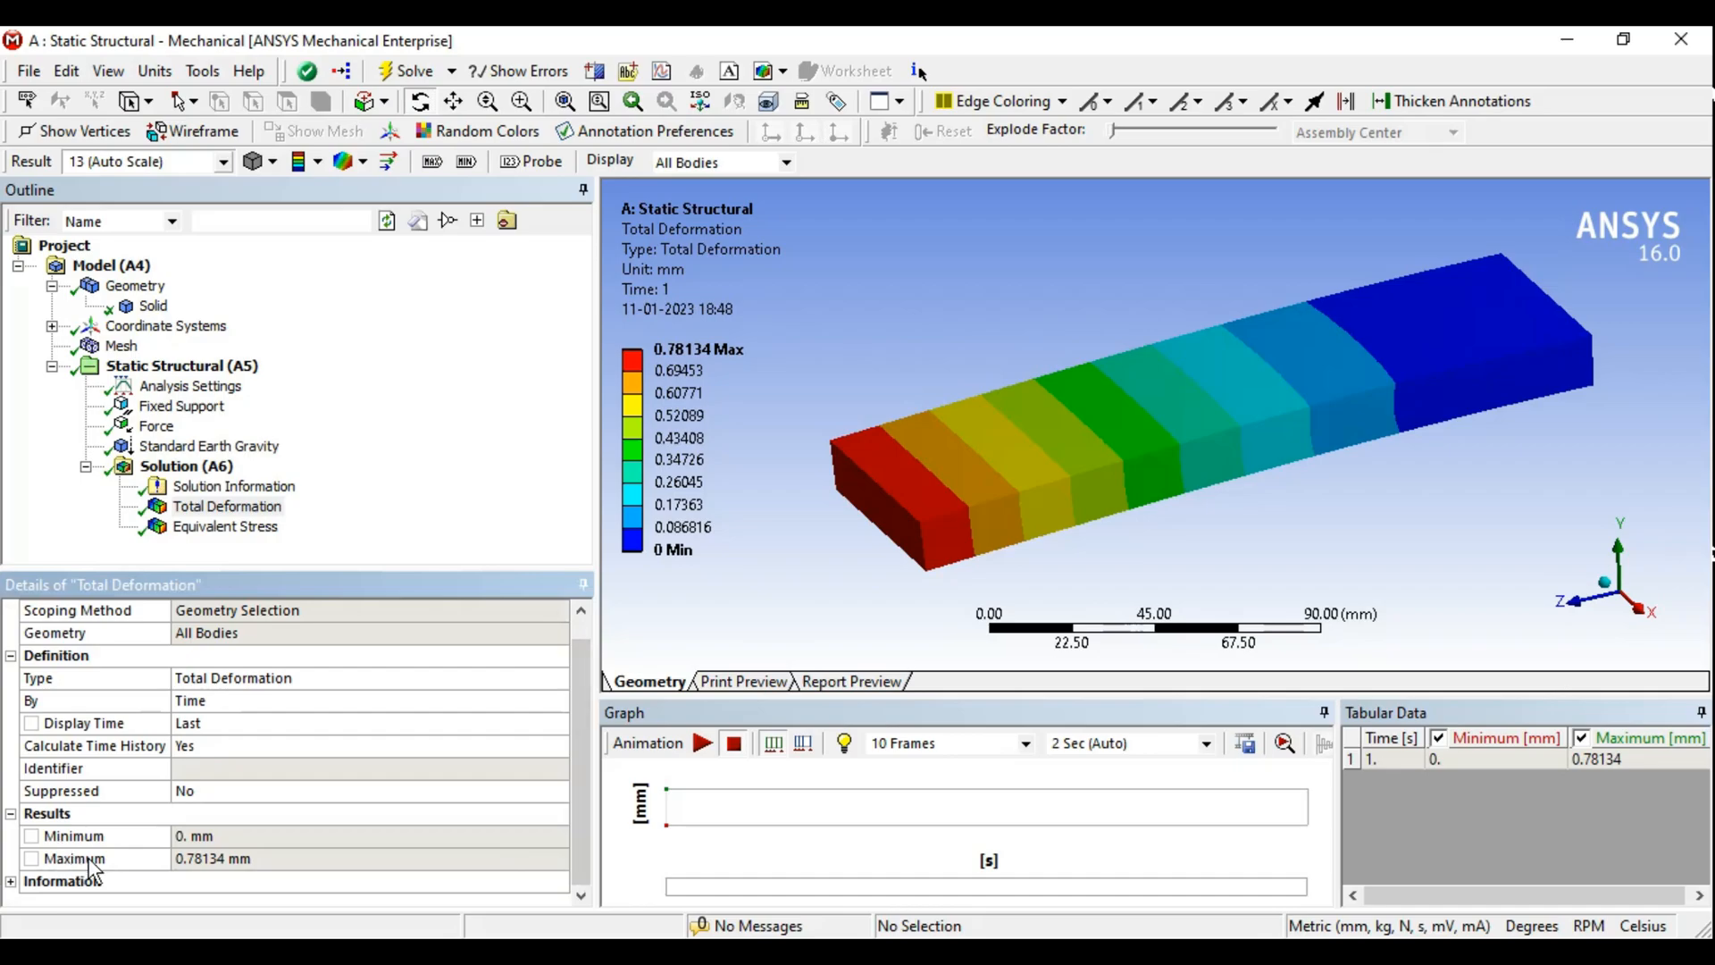
click(250, 864)
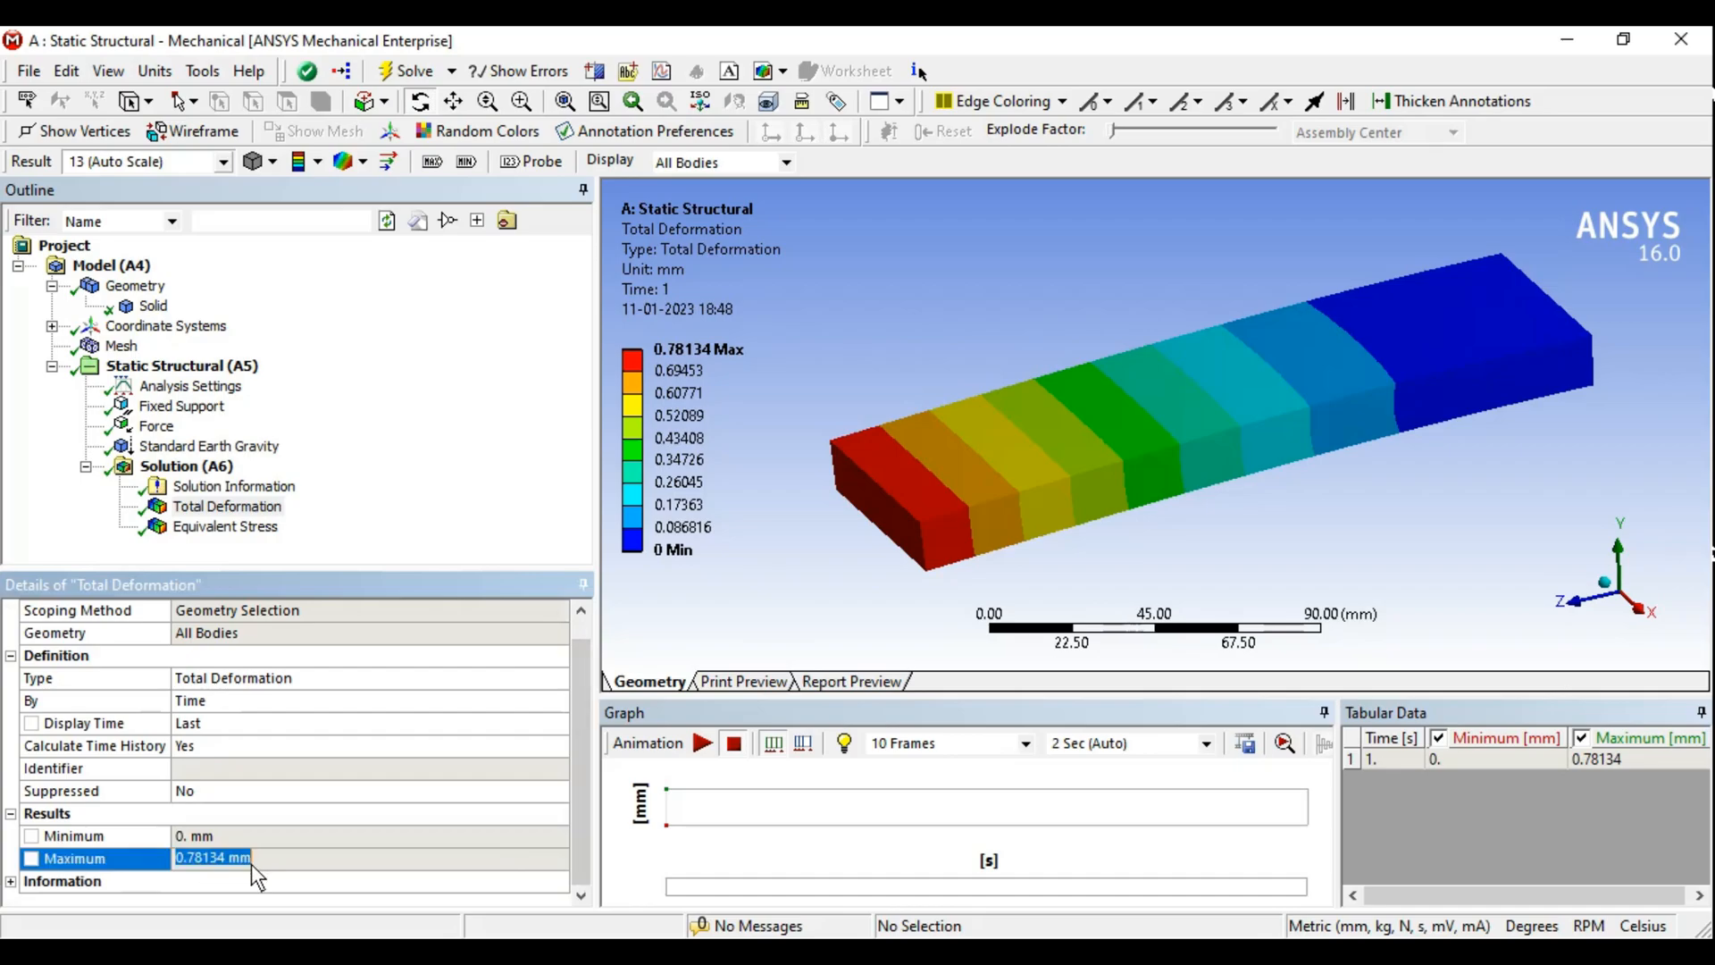
- Set the result contour display to Solid Fill
middle_drag(1290, 443, 939, 516)
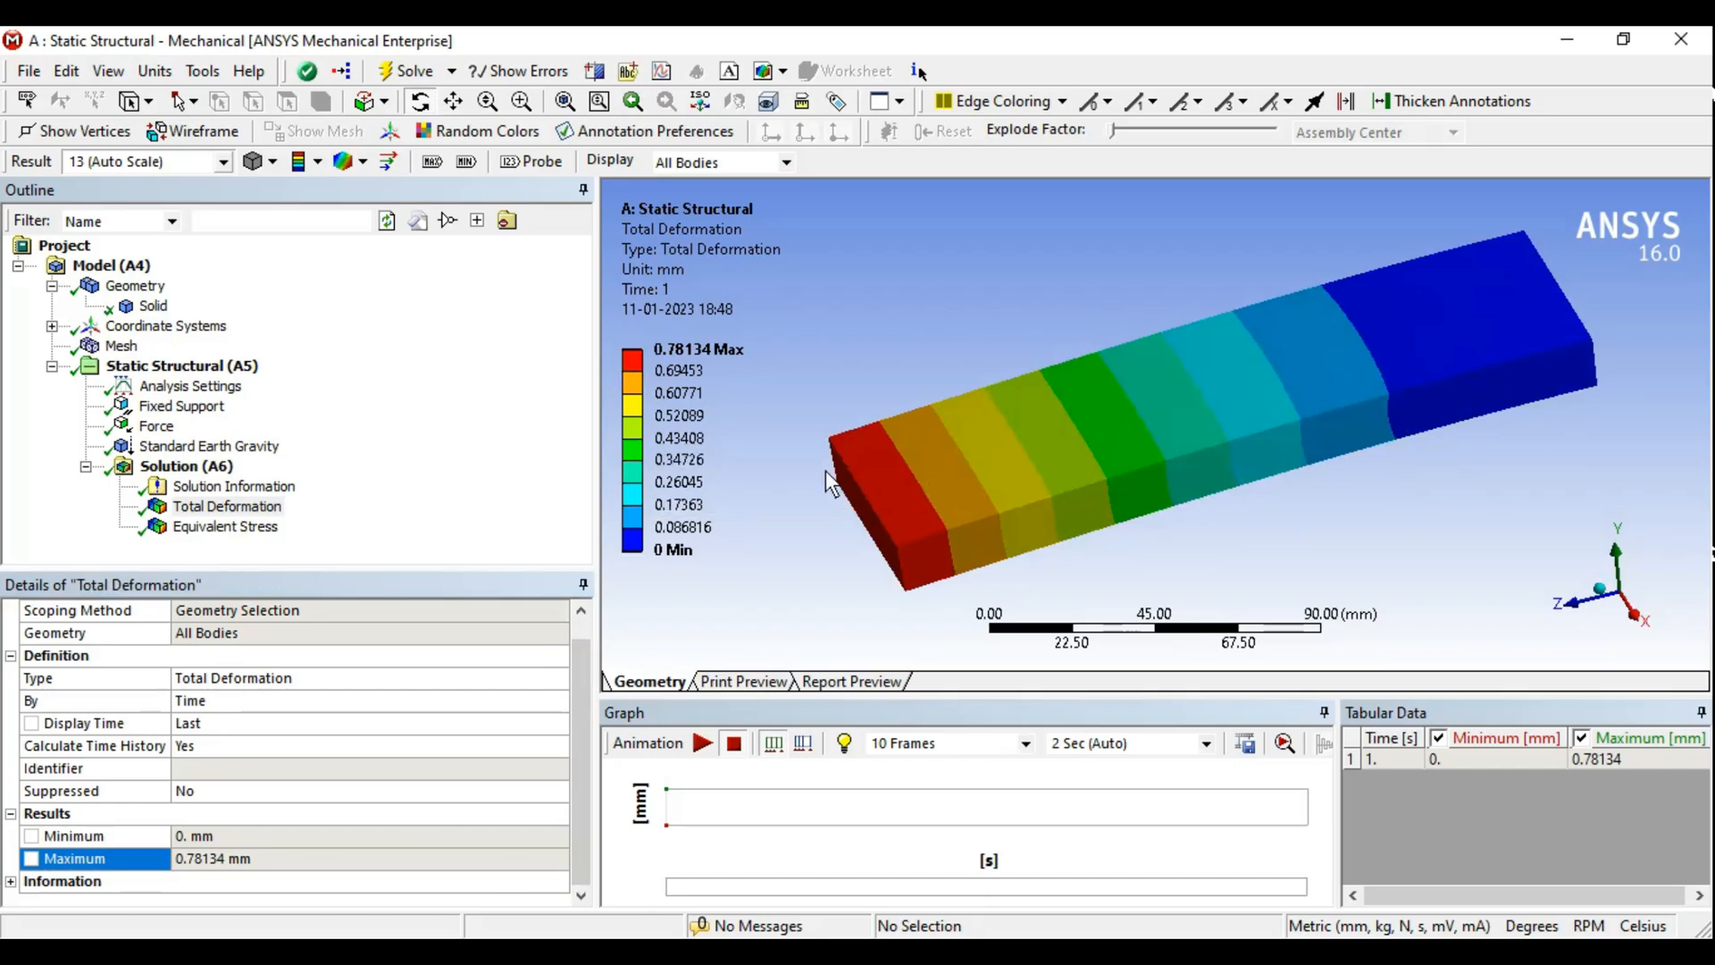
click(319, 162)
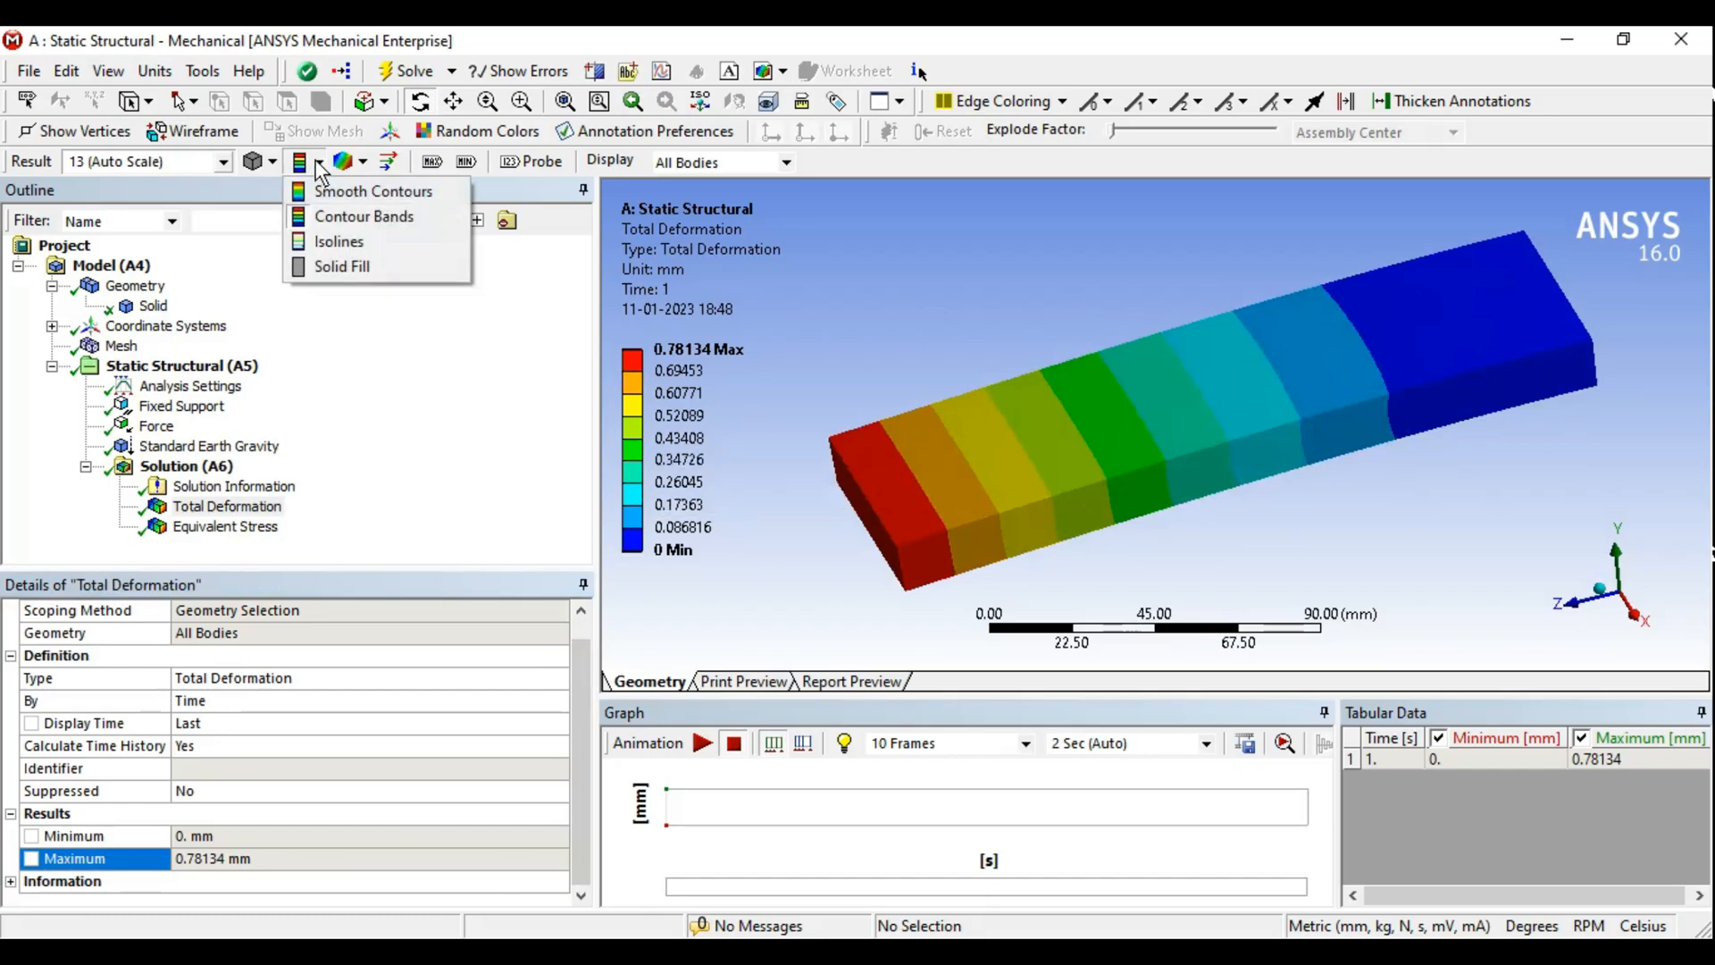
click(359, 265)
- Switch the result contour display to Isolines
middle_drag(969, 475, 1145, 480)
click(254, 158)
click(336, 236)
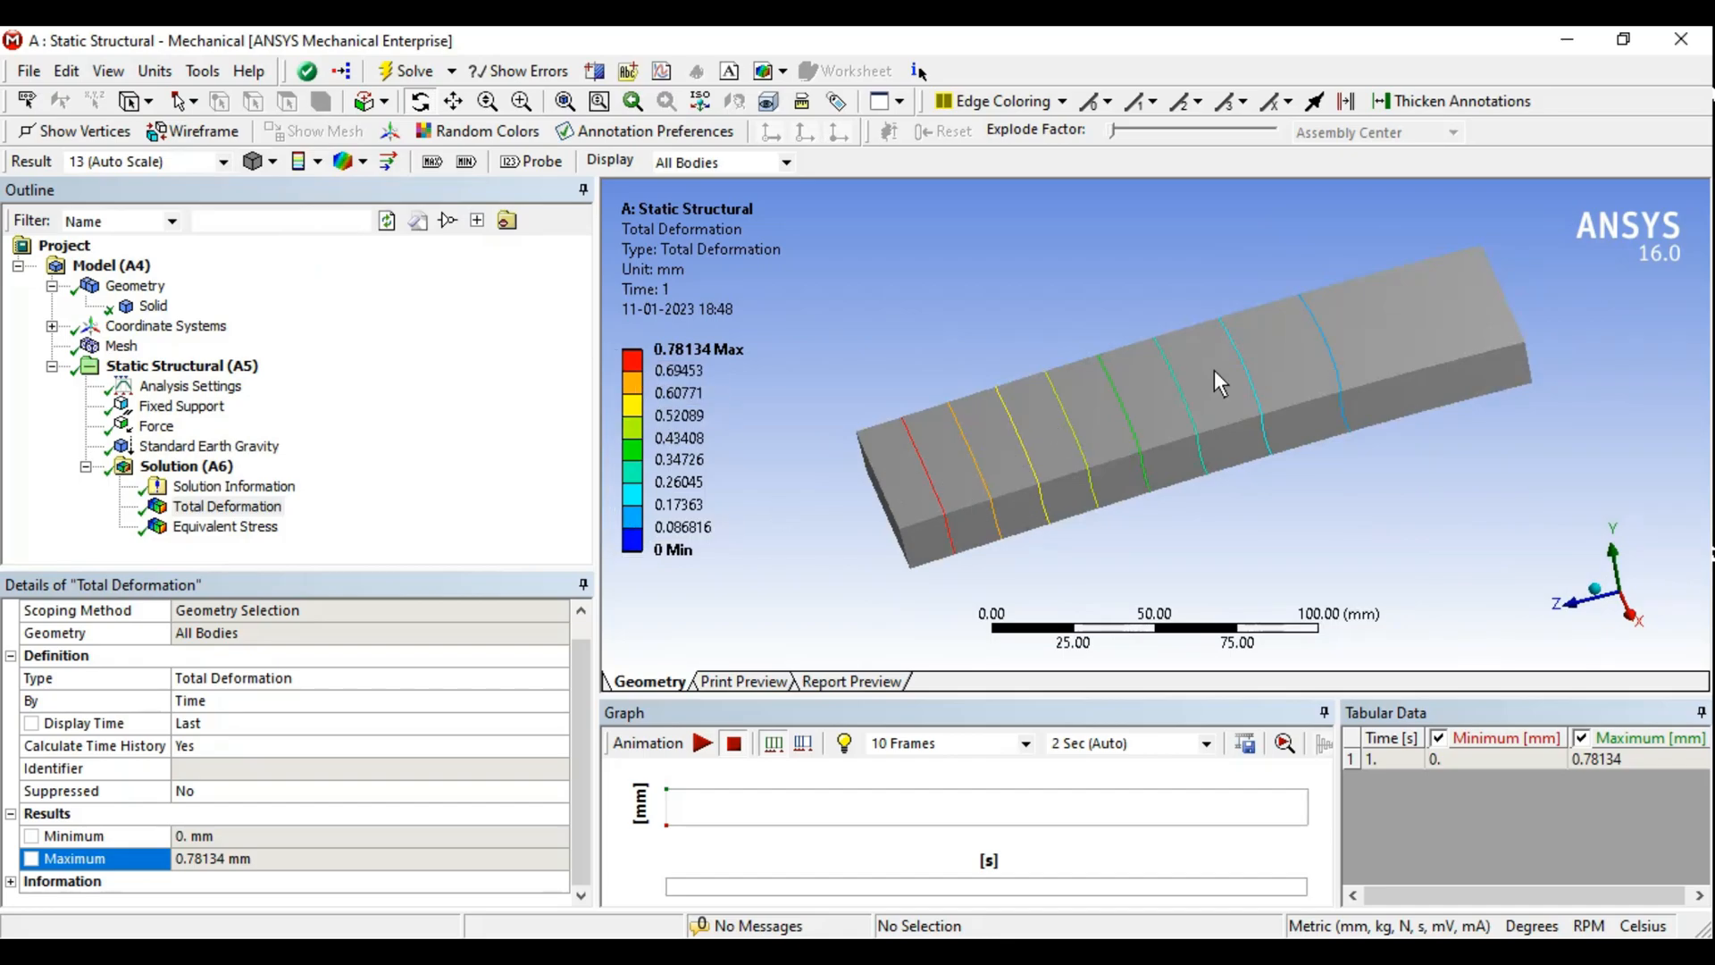
- Toggle the undeformed wireframe overlay on and back to No WireFrame
click(362, 161)
click(395, 216)
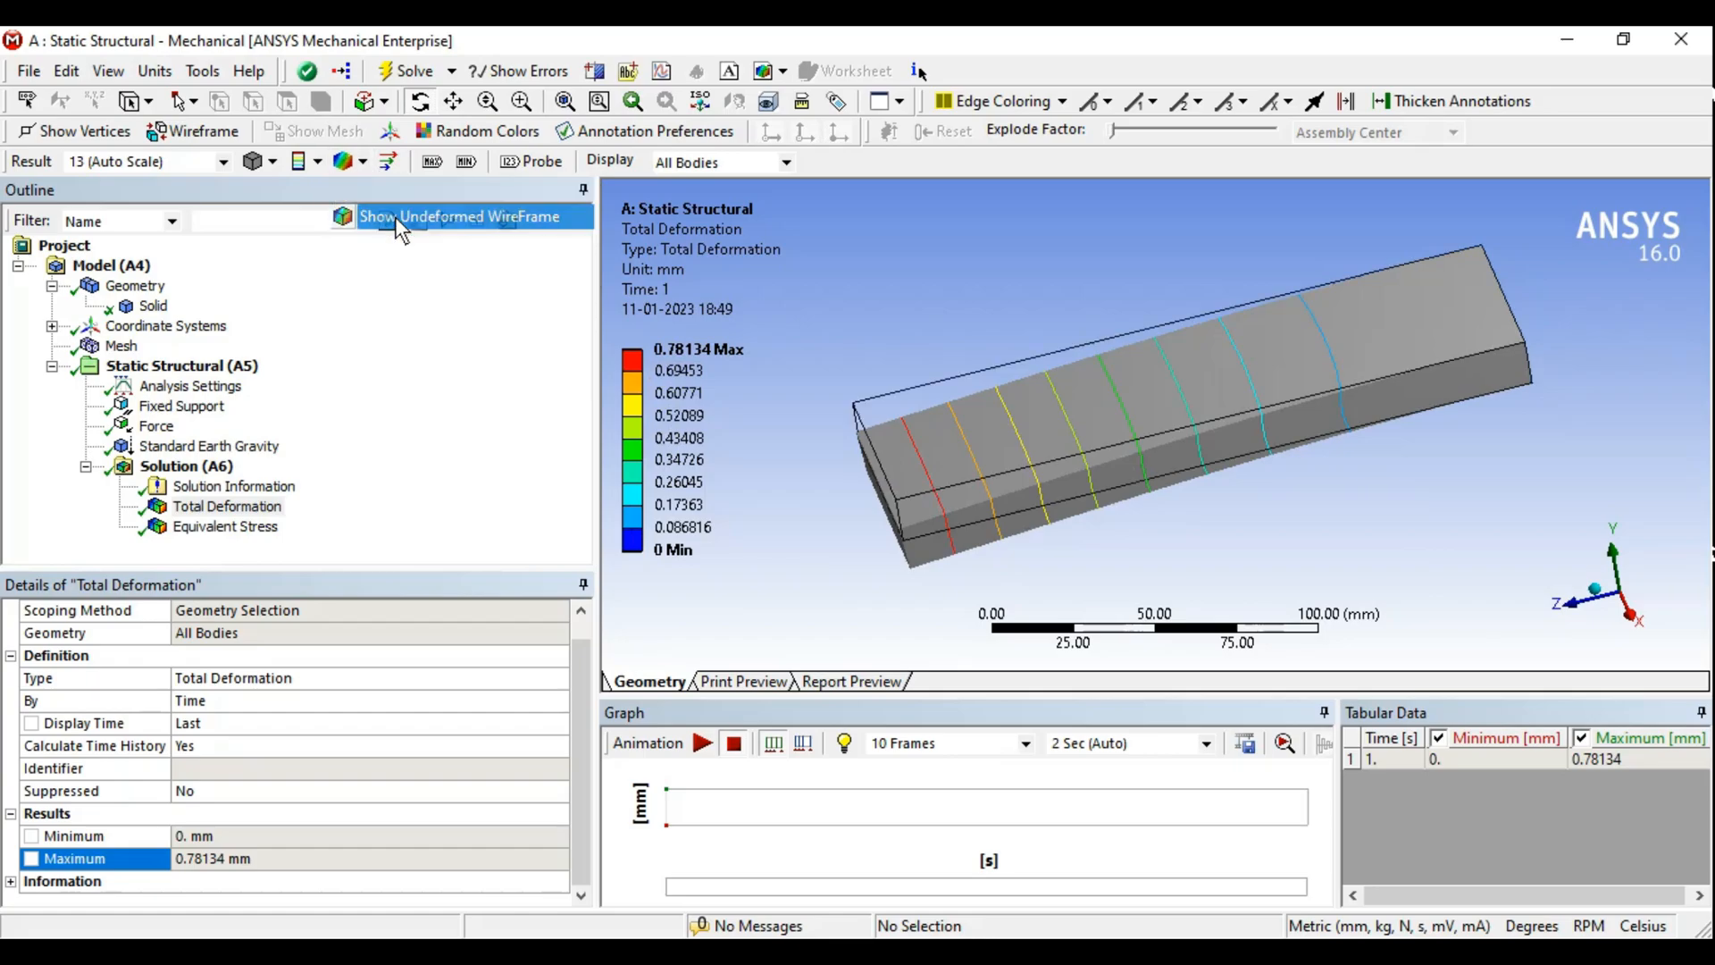
click(362, 162)
click(379, 184)
- Switch the result contour display to Contour Bands
click(303, 160)
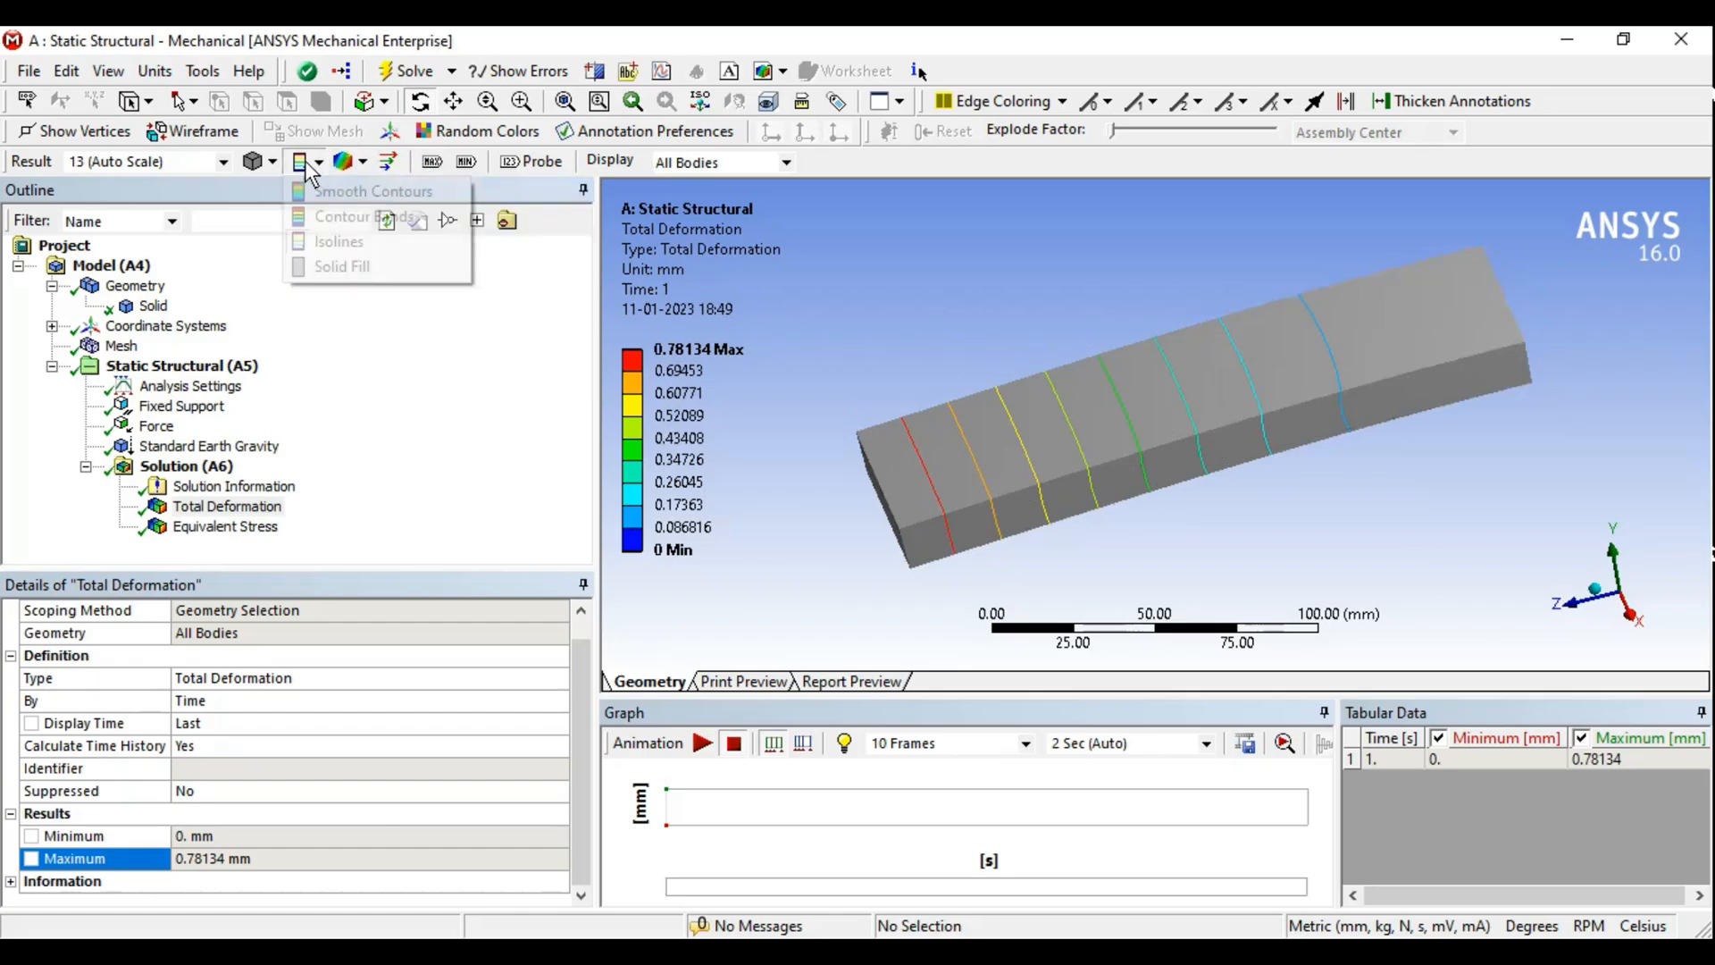
click(335, 211)
middle_drag(997, 383, 1084, 361)
- Switch the result contour display to Smooth Contours and orbit the bar
click(315, 162)
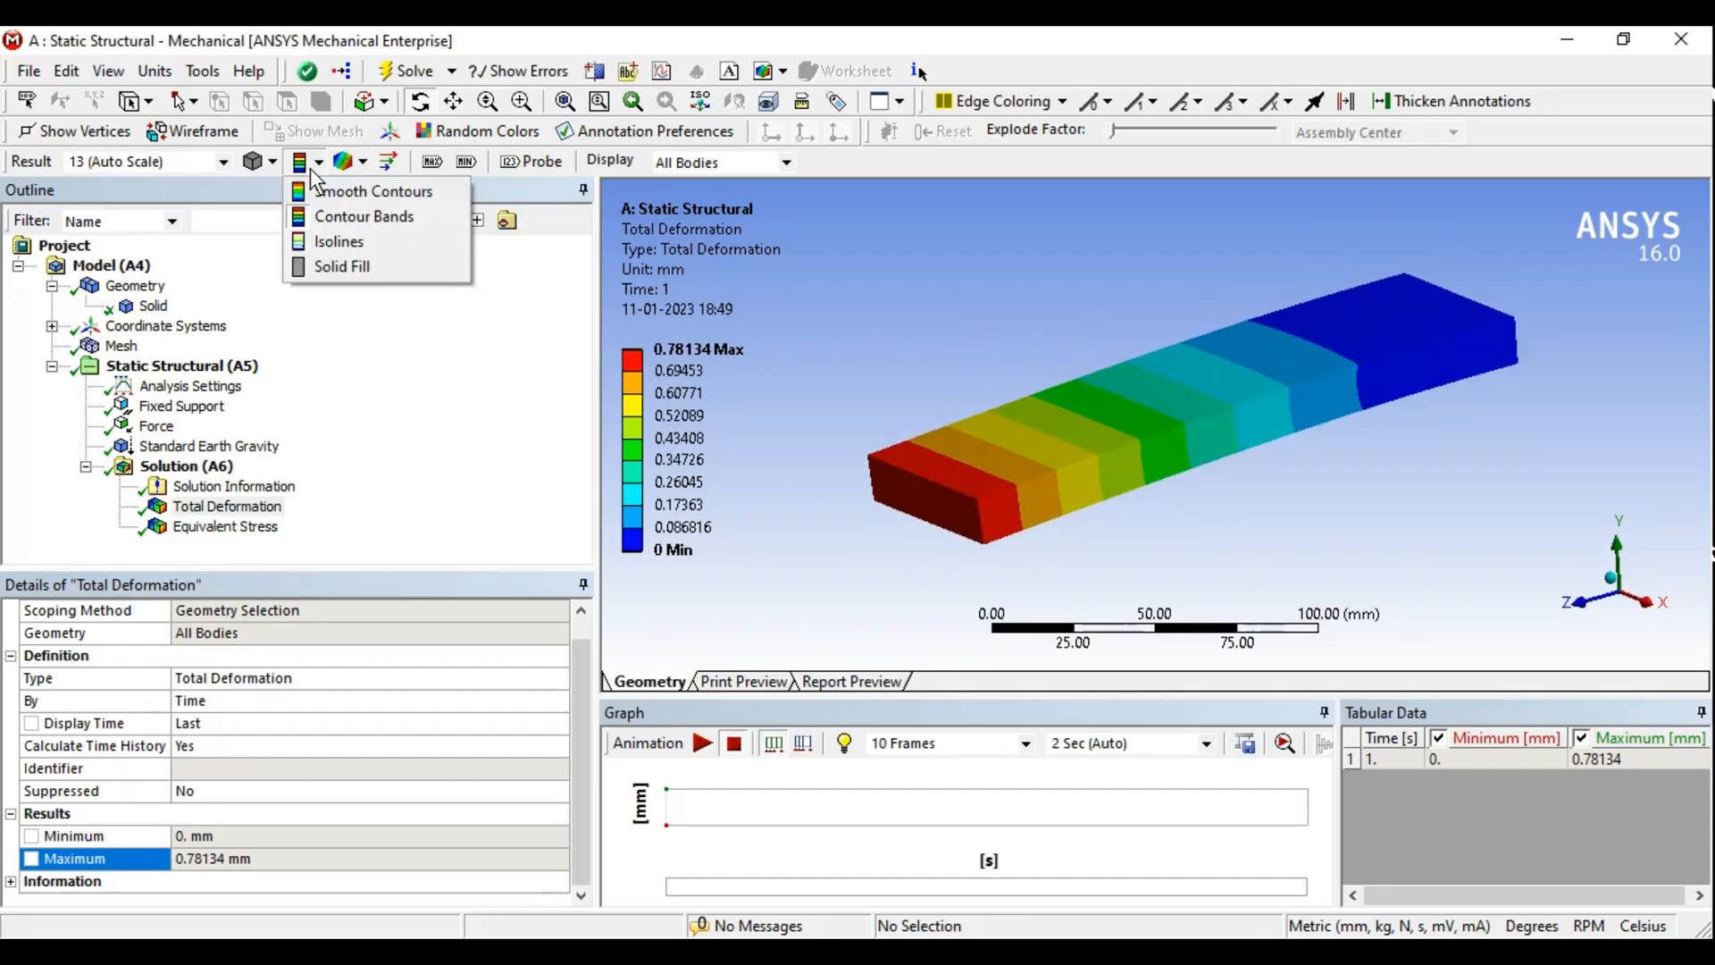
click(339, 185)
middle_drag(1304, 398, 1255, 426)
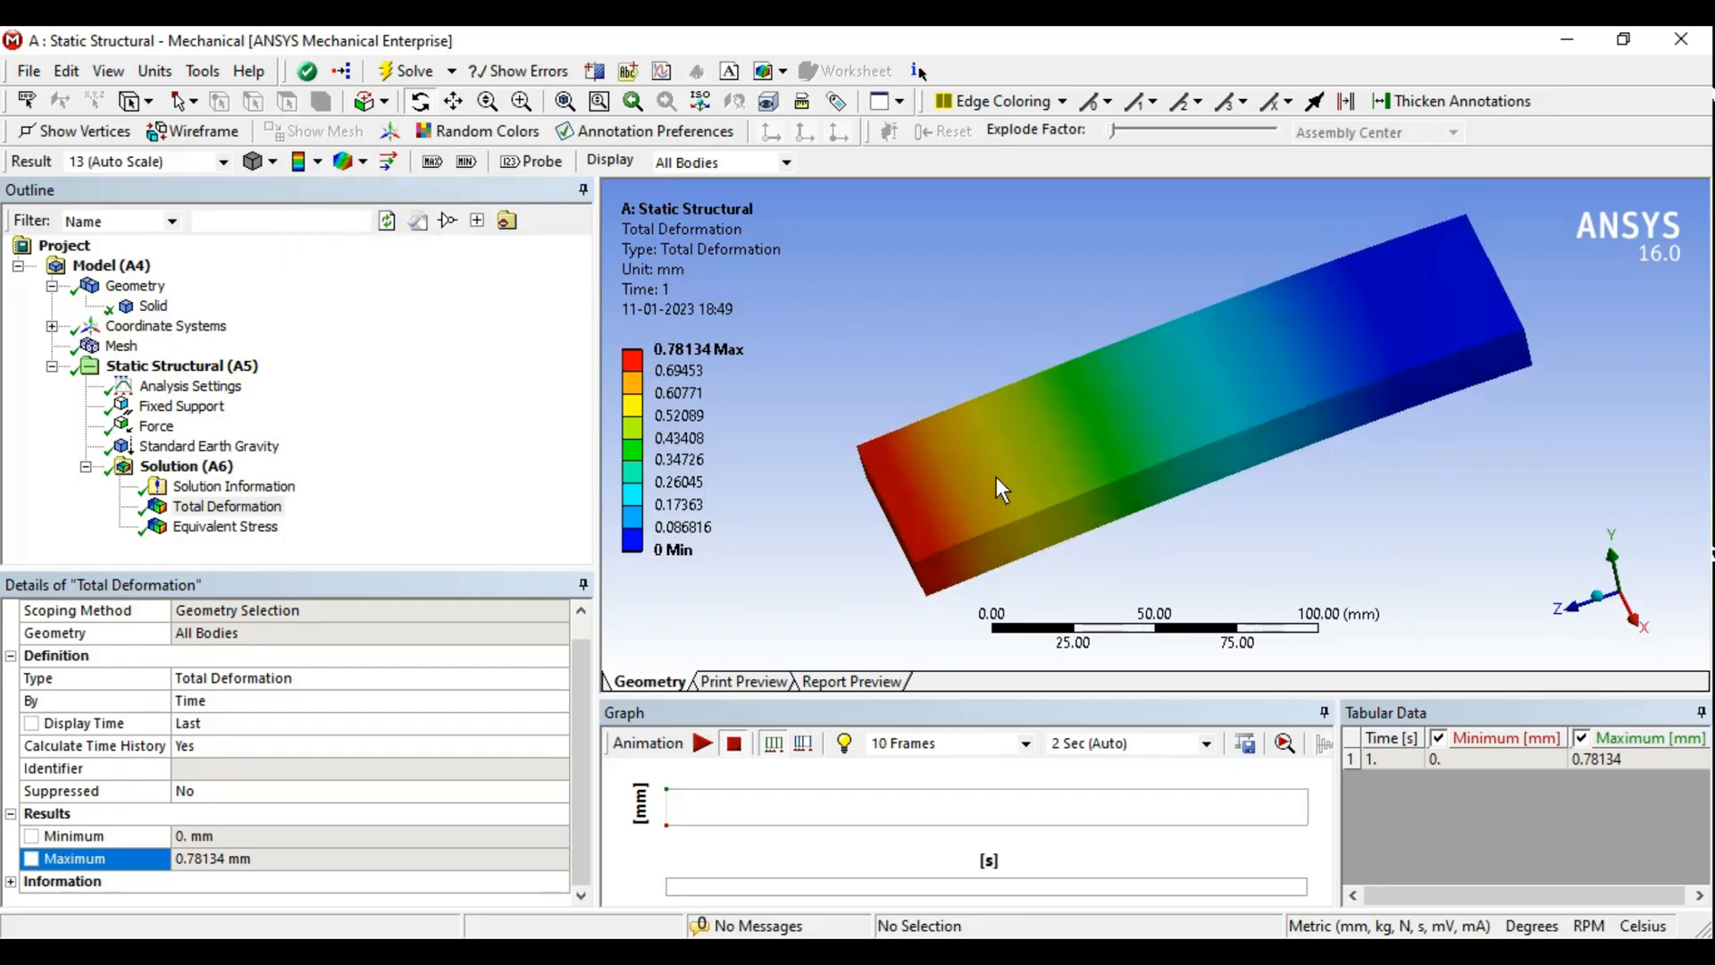
middle_drag(1109, 409, 1080, 375)
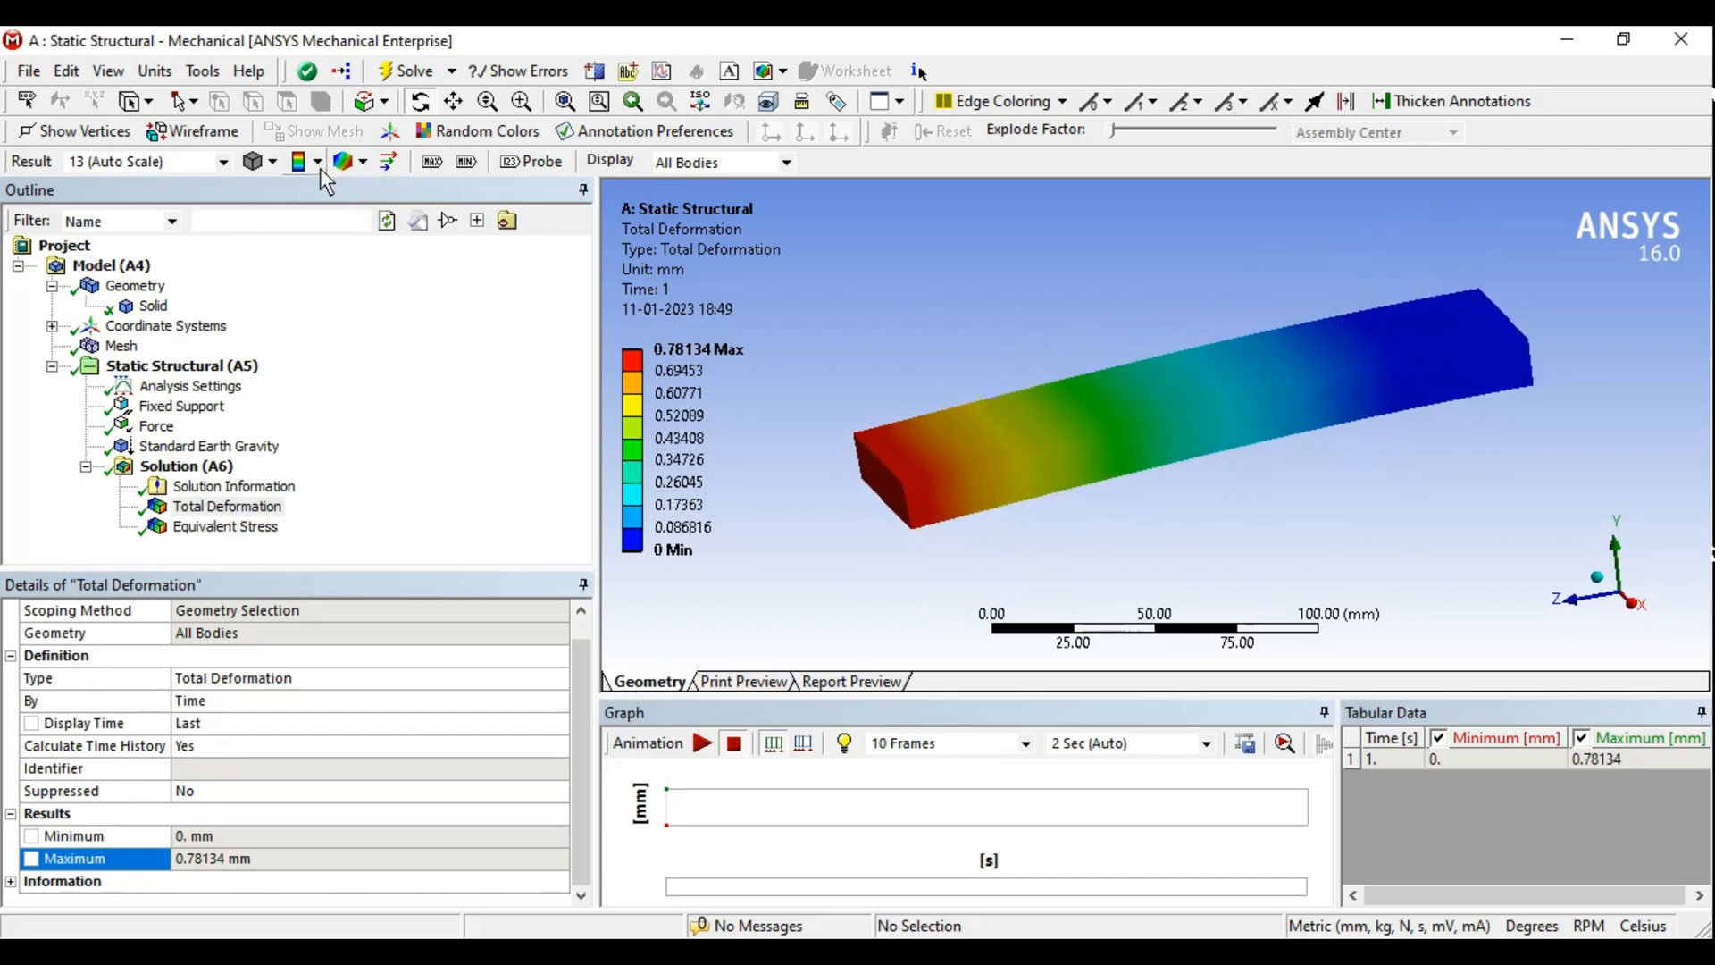
middle_drag(1059, 502, 941, 453)
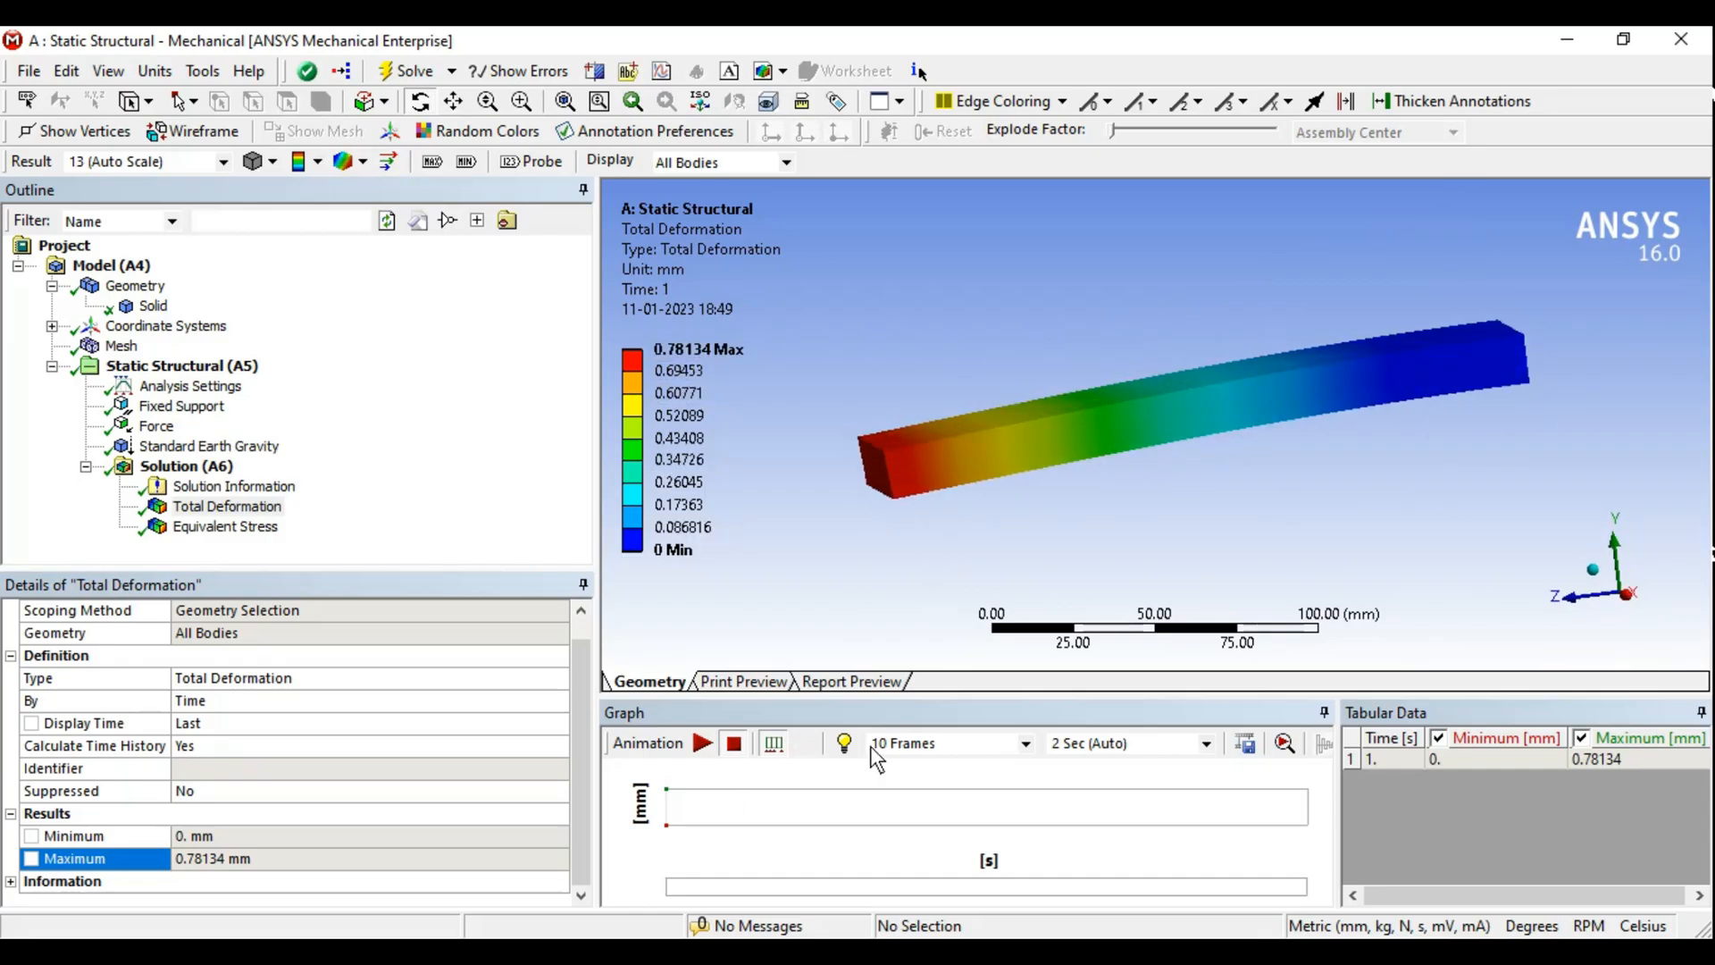
- Align the view to the X axis and play the deformation animation, stopping and replaying it
click(1629, 593)
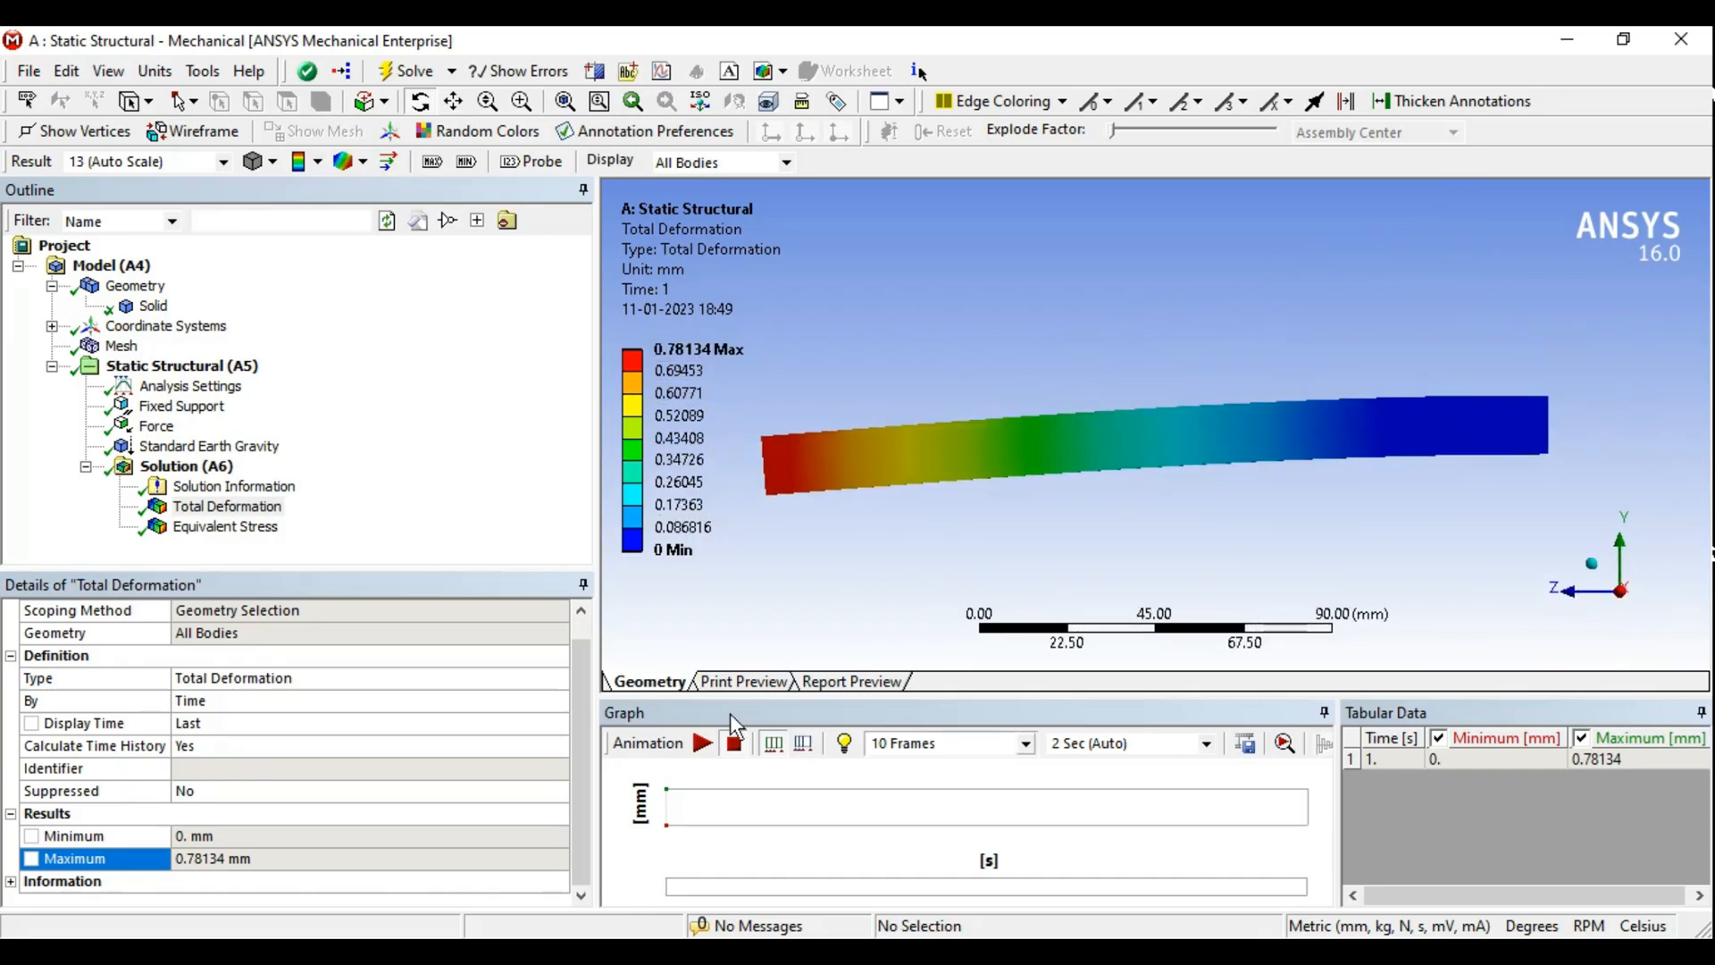
click(702, 741)
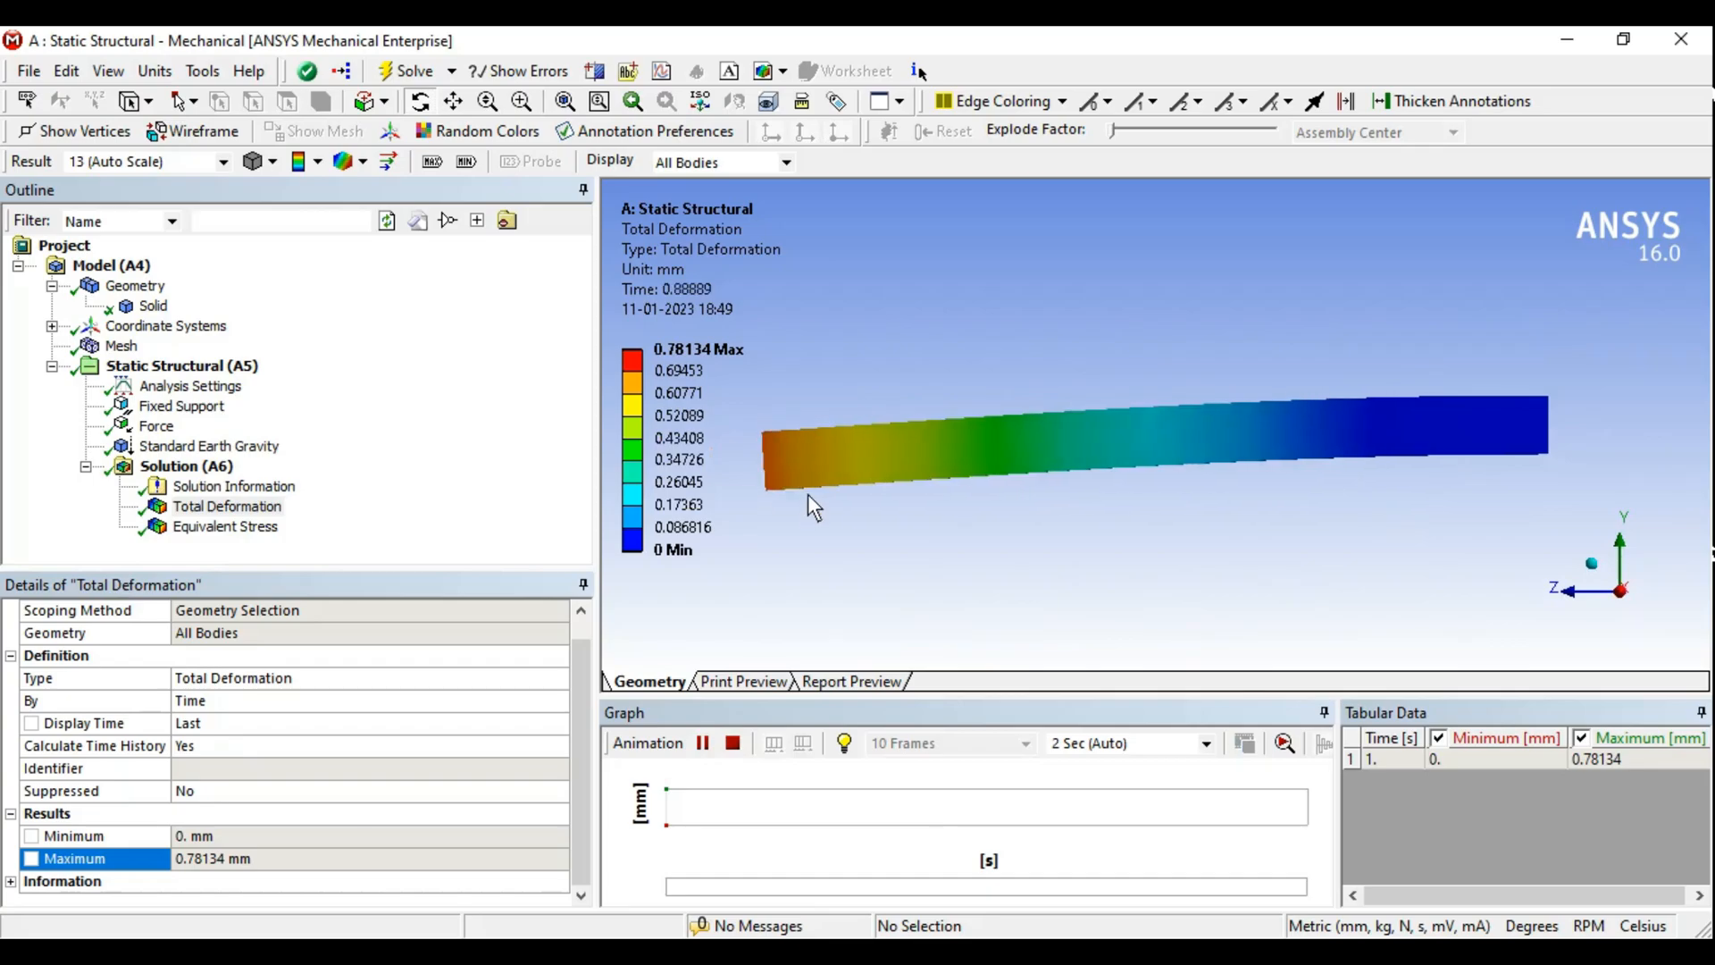
click(733, 741)
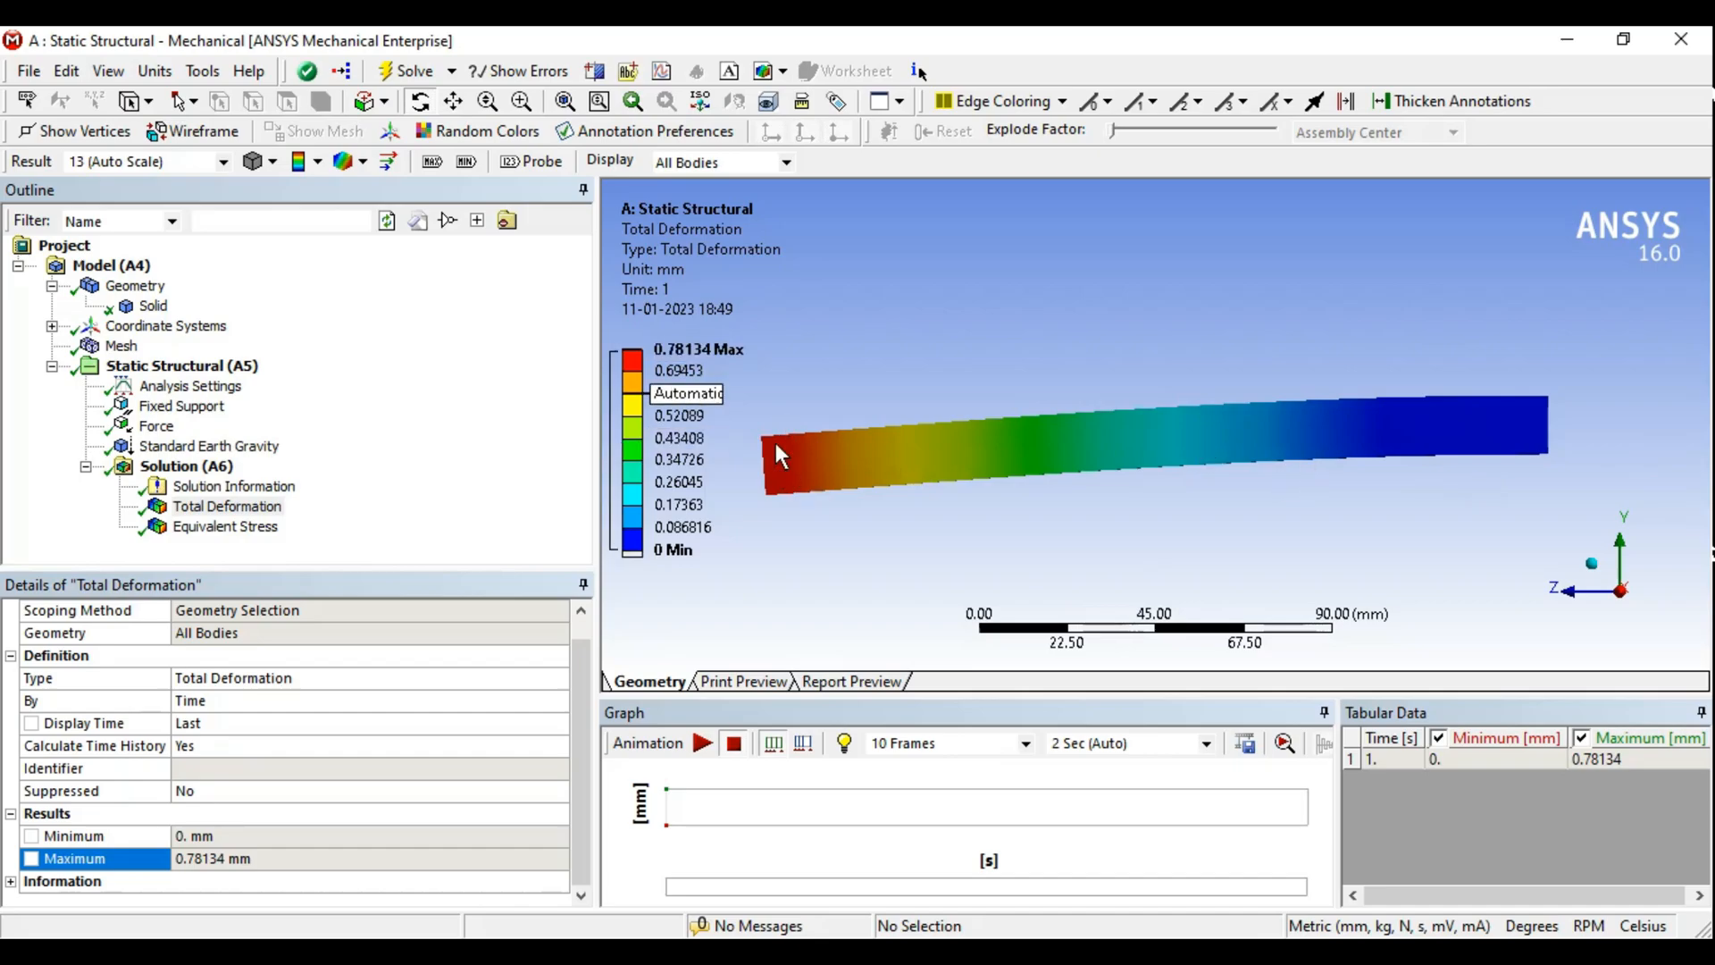
click(704, 744)
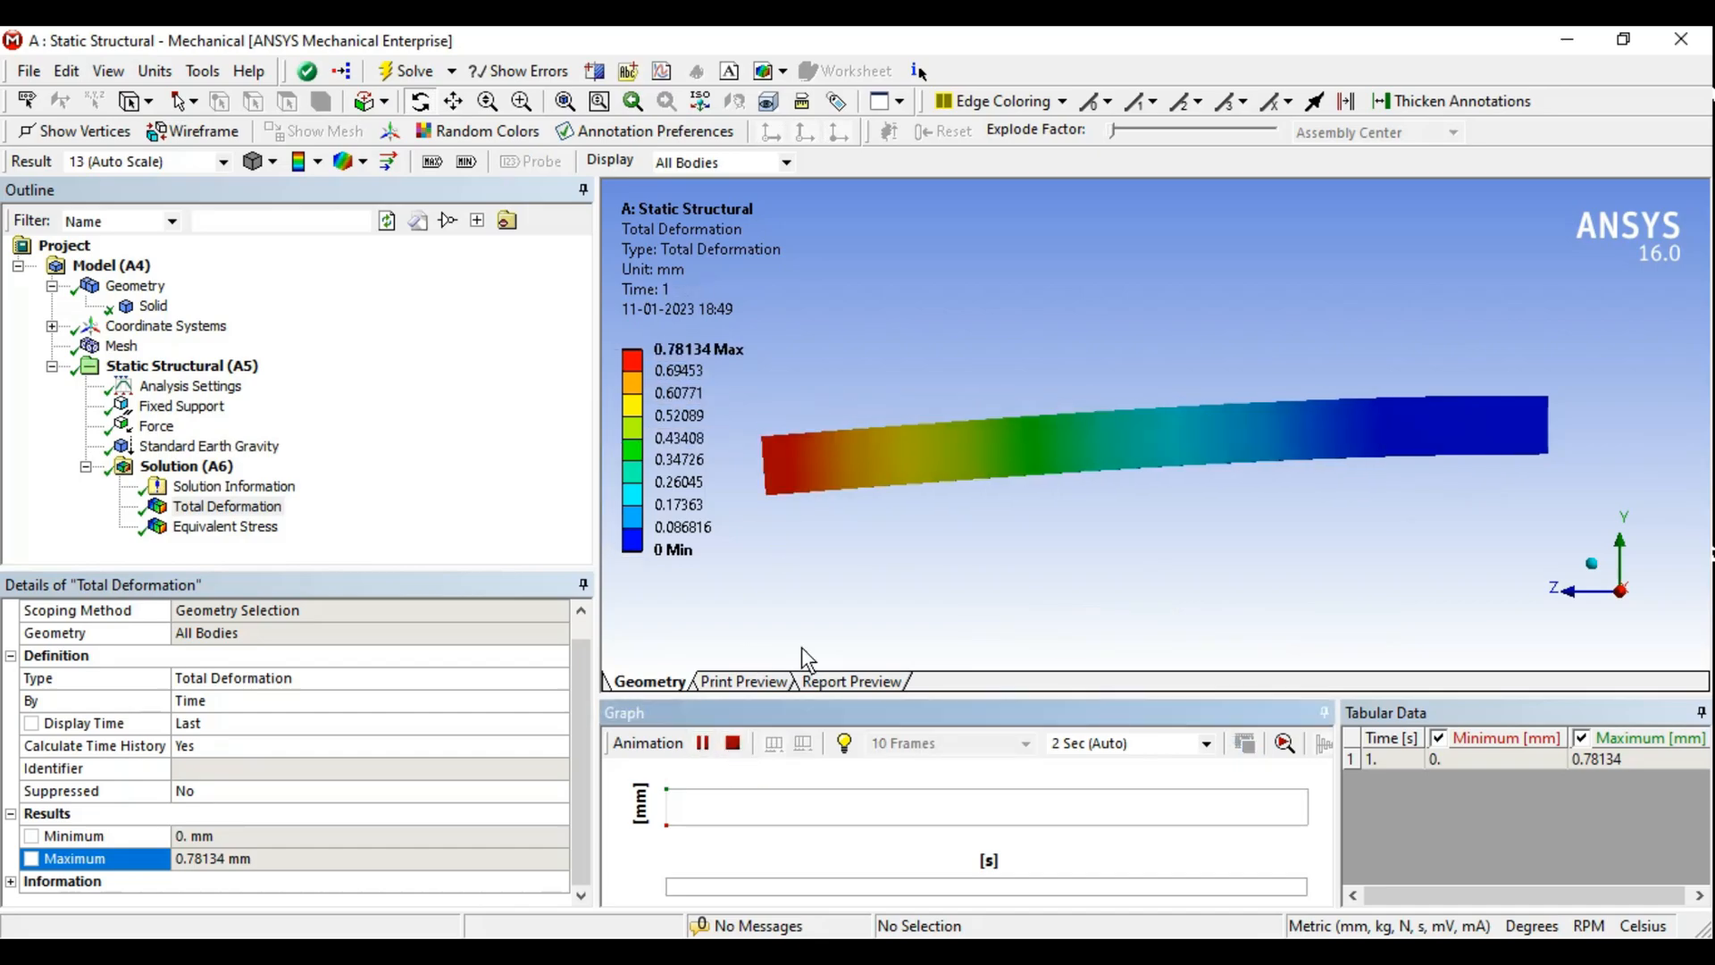
- Switch the result deformation scale to 1.0 (True Scale)
middle_drag(854, 454, 1214, 419)
click(223, 163)
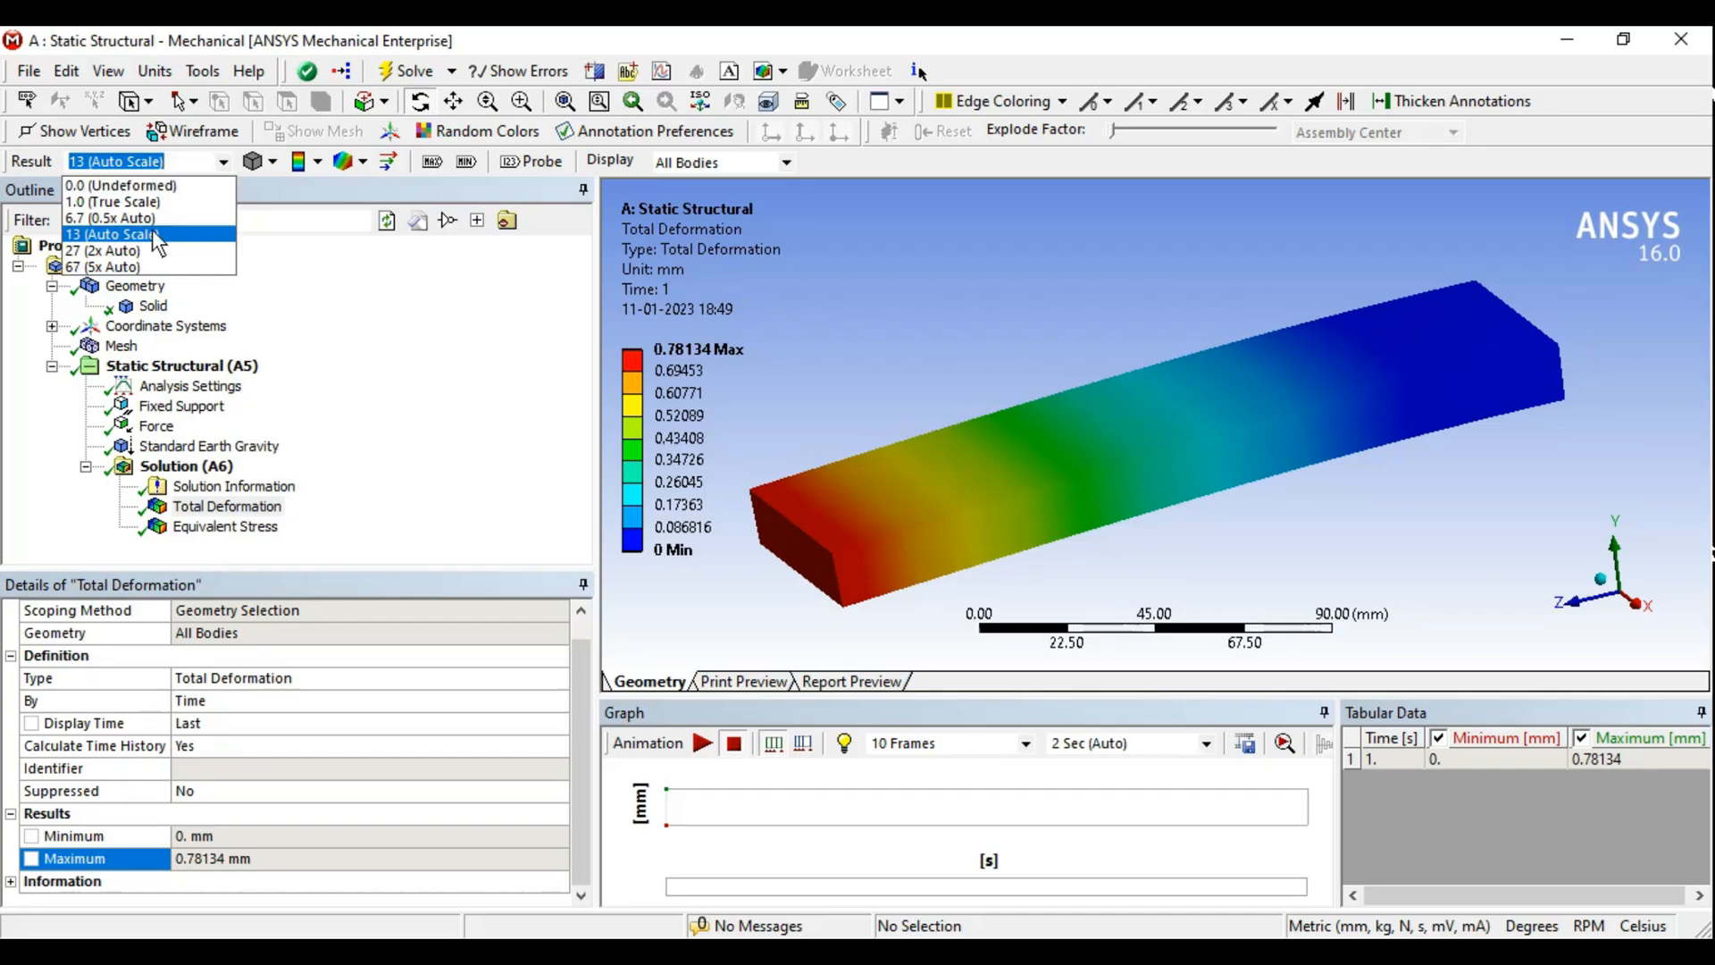
click(125, 201)
middle_drag(1325, 416, 1228, 402)
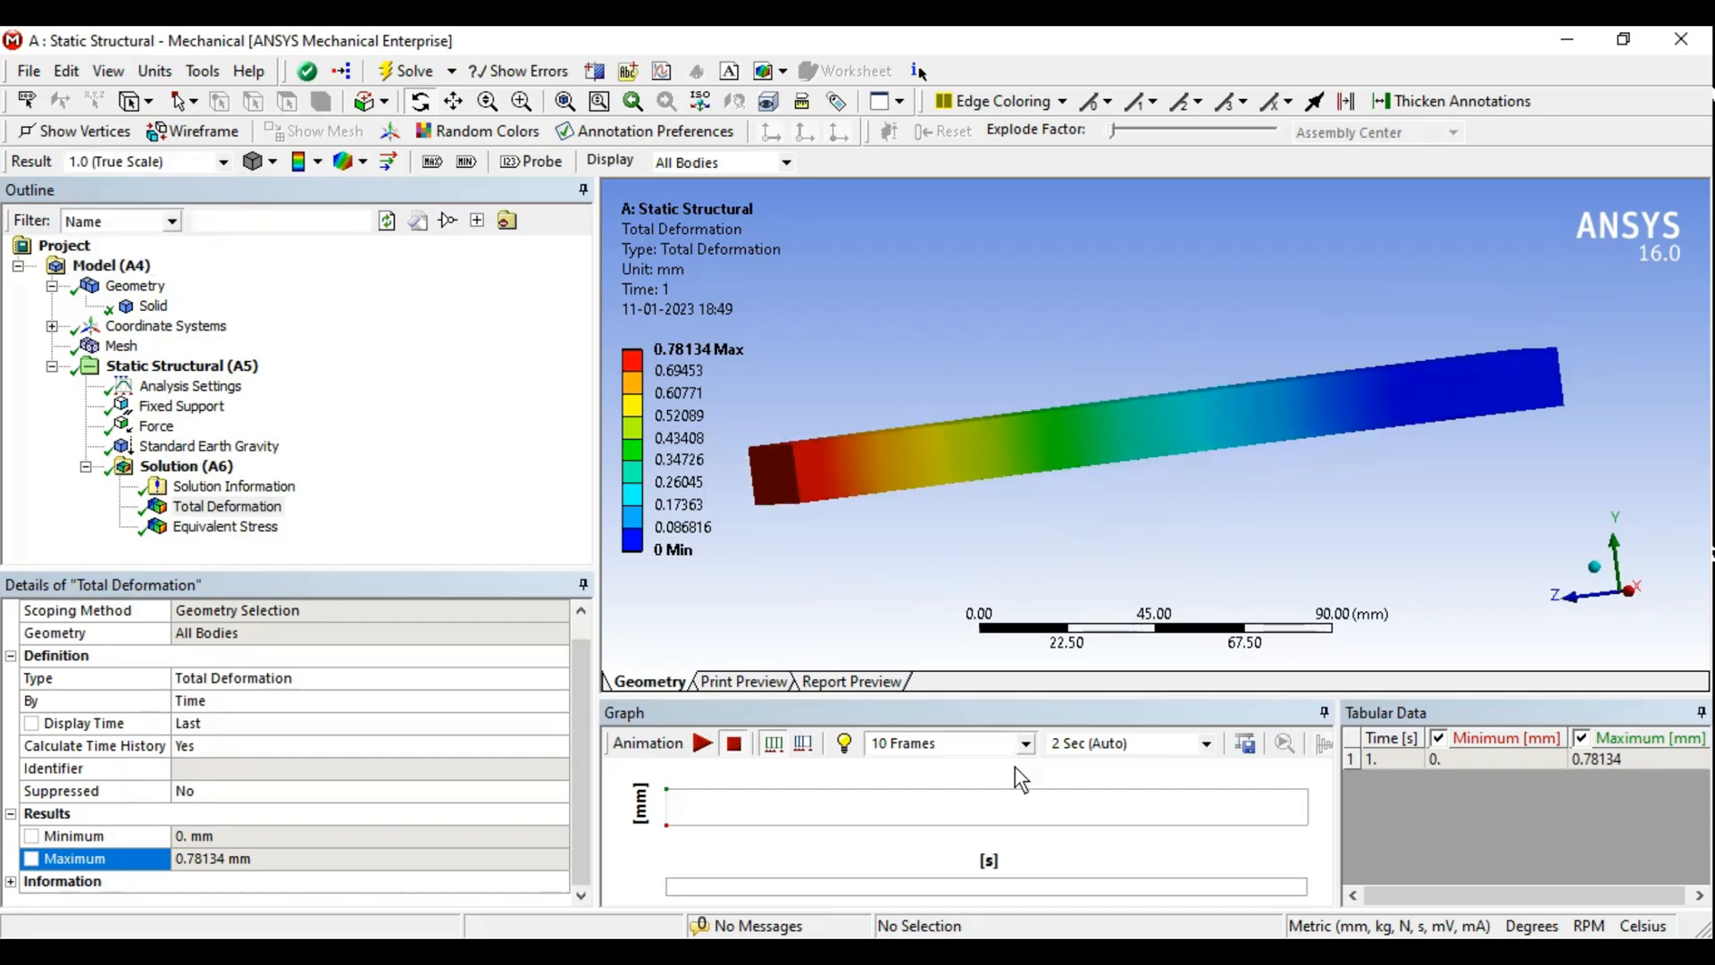
- Play the true-scale deformation animation from an axis-aligned view, then stop it
click(1634, 597)
click(702, 743)
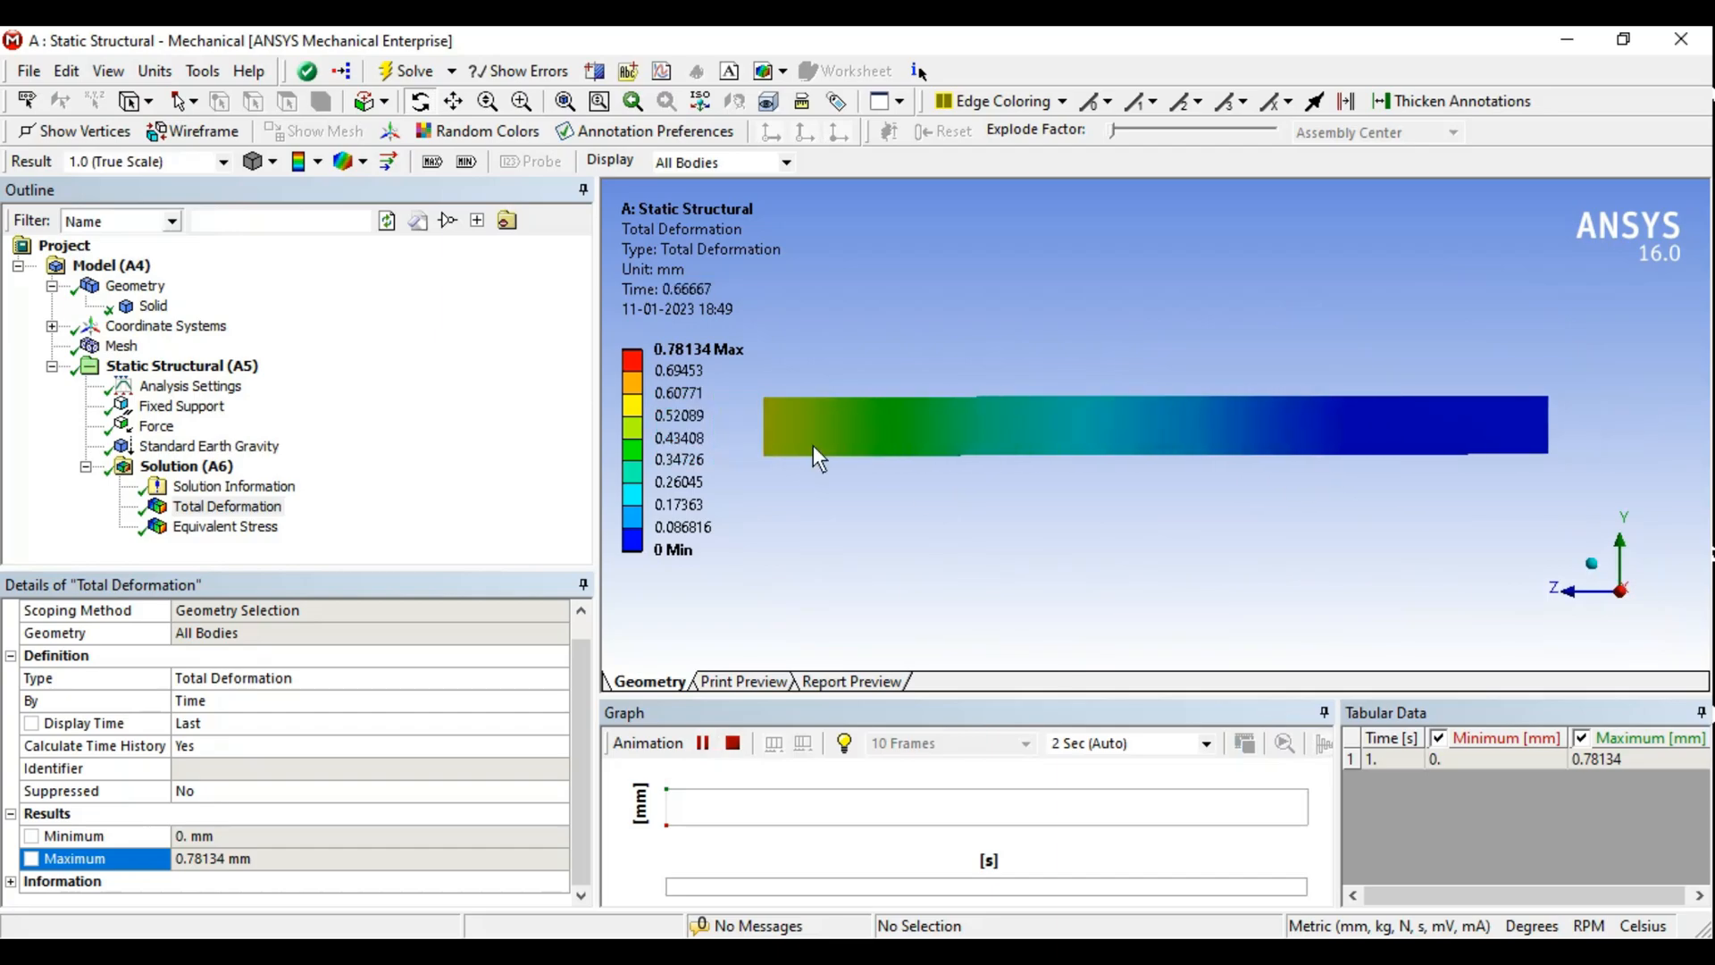
middle_drag(841, 447, 1050, 469)
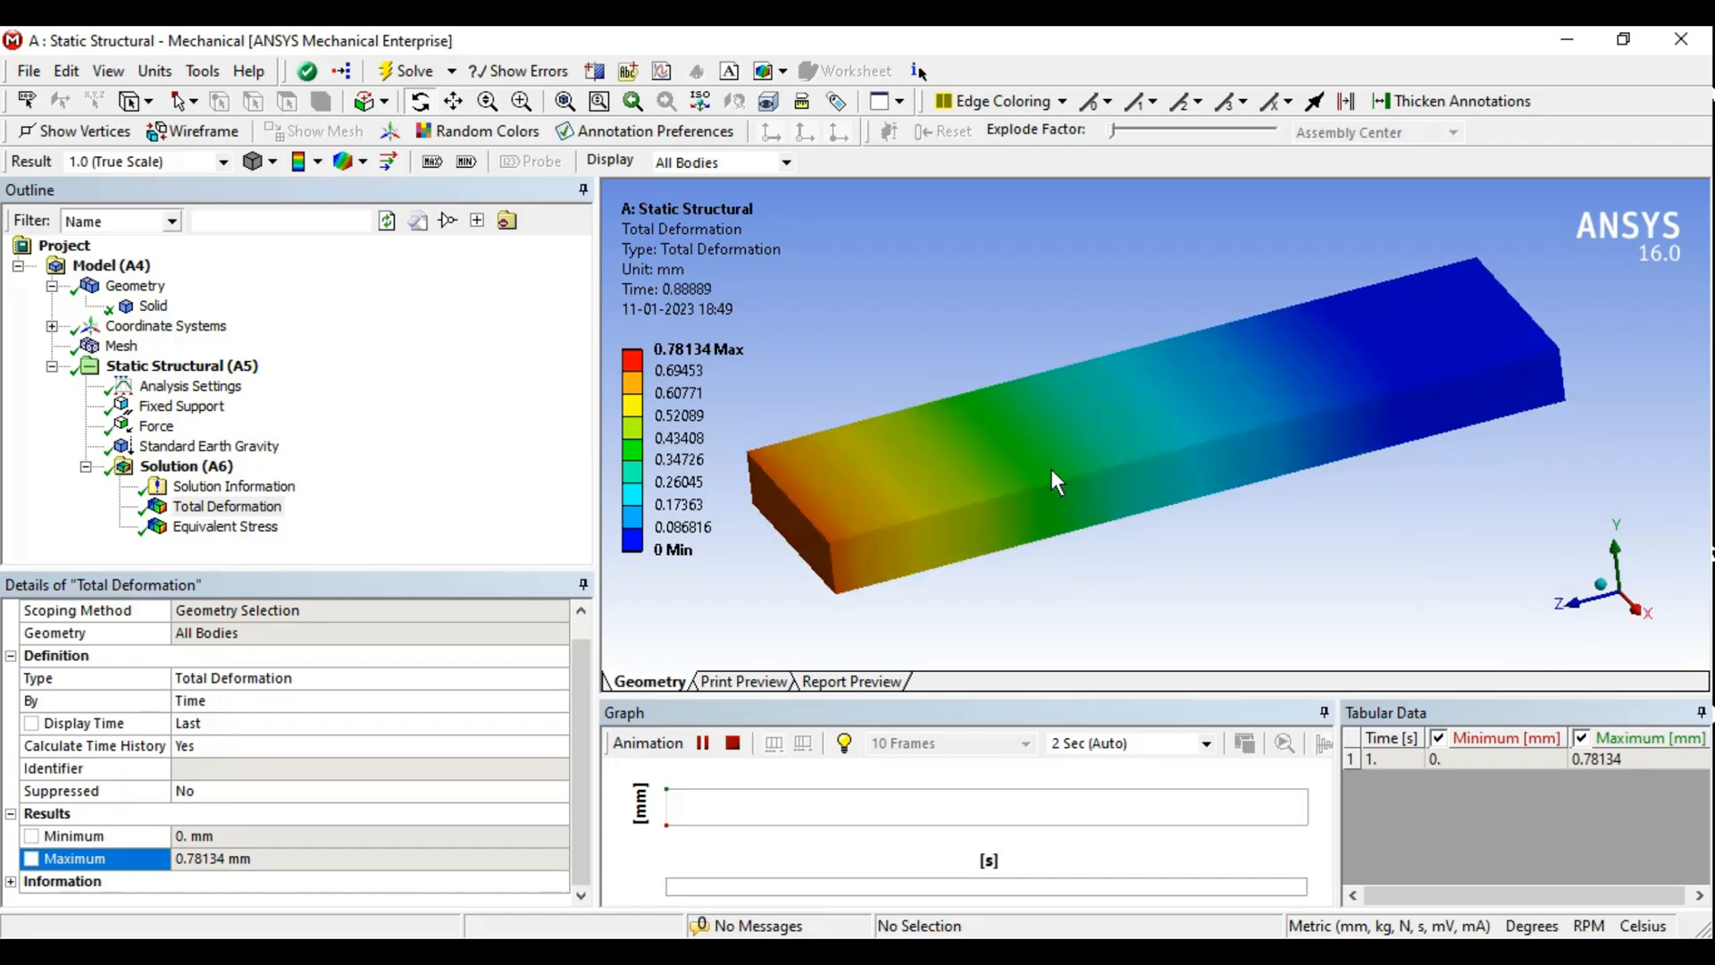
click(734, 743)
- Restore the result deformation scale to 13 (Auto Scale)
click(218, 161)
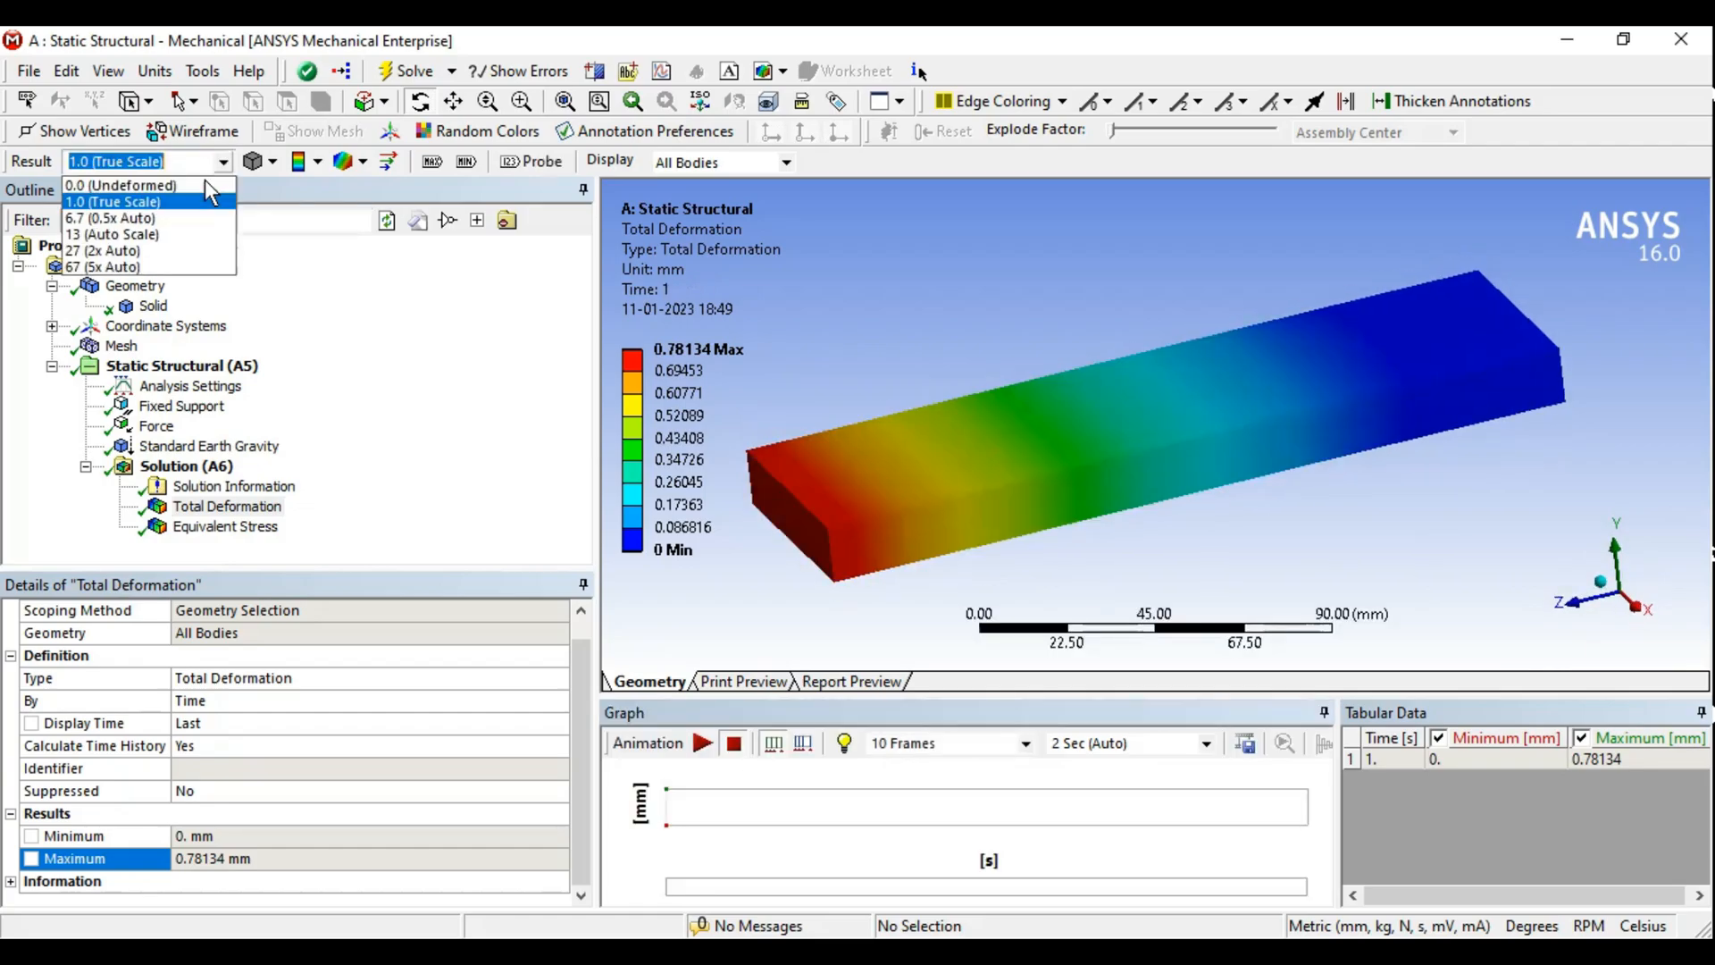
click(93, 223)
middle_drag(1075, 457, 1079, 466)
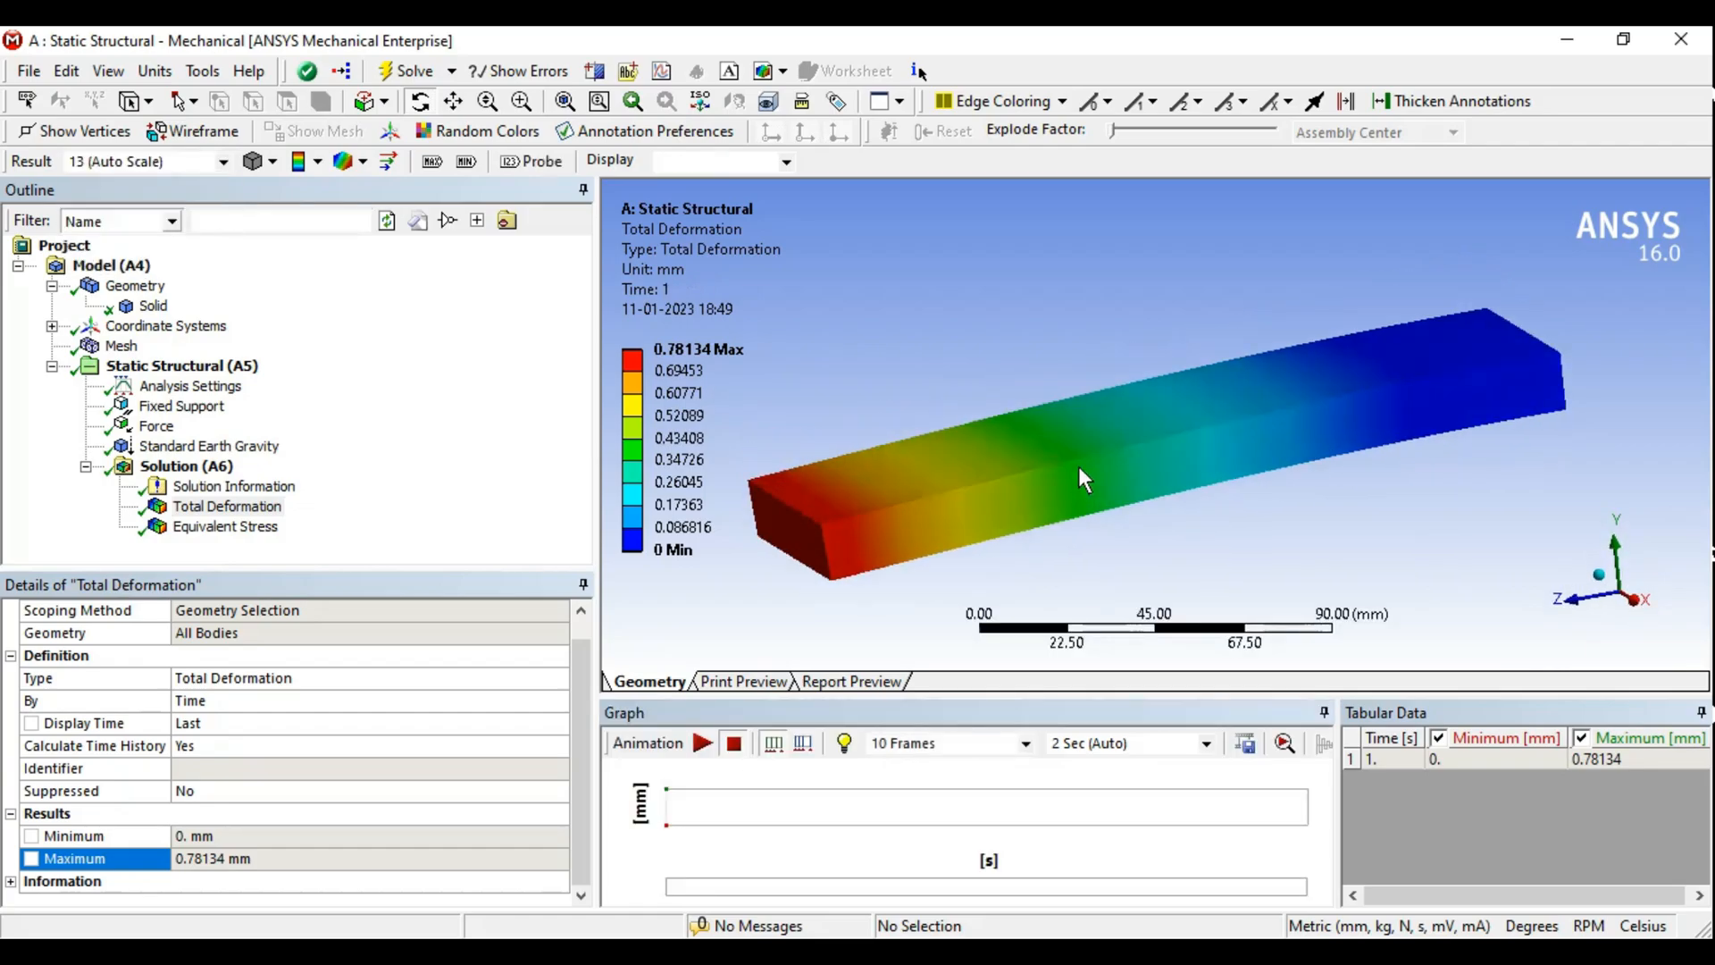
- Open the Equivalent Stress result and orbit around the bar to examine the stress distribution
click(234, 528)
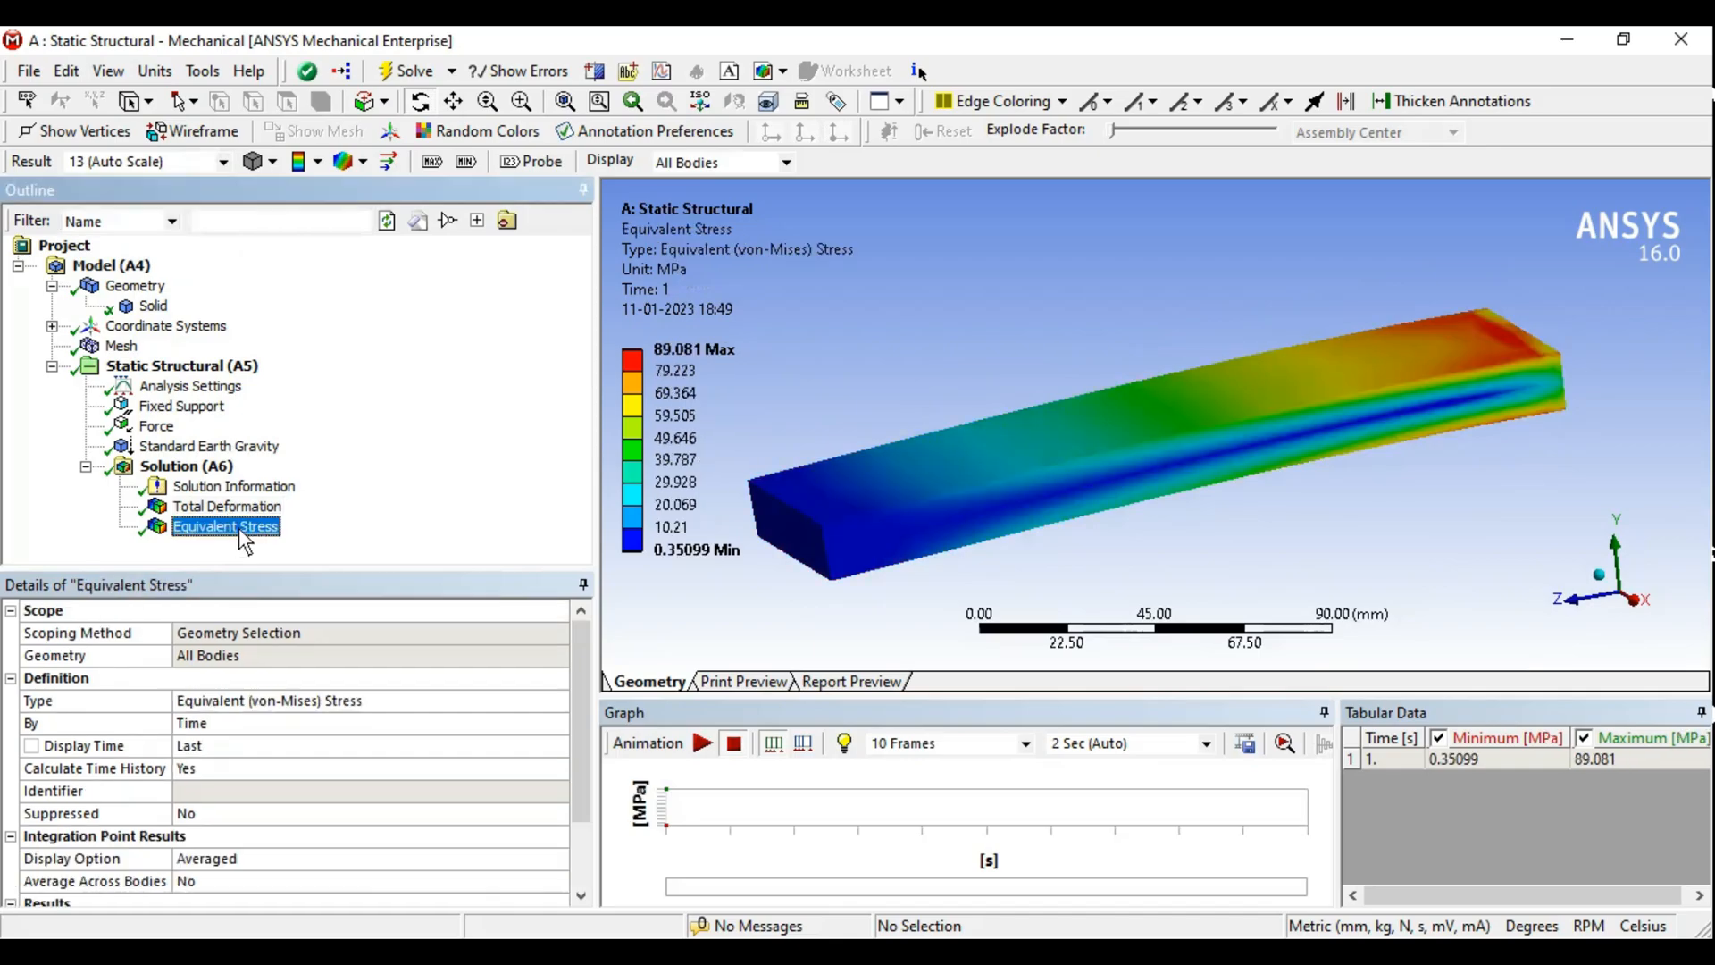
mouse_move(1206, 454)
middle_down()
mouse_move(1158, 463)
mouse_move(1181, 473)
middle_up()
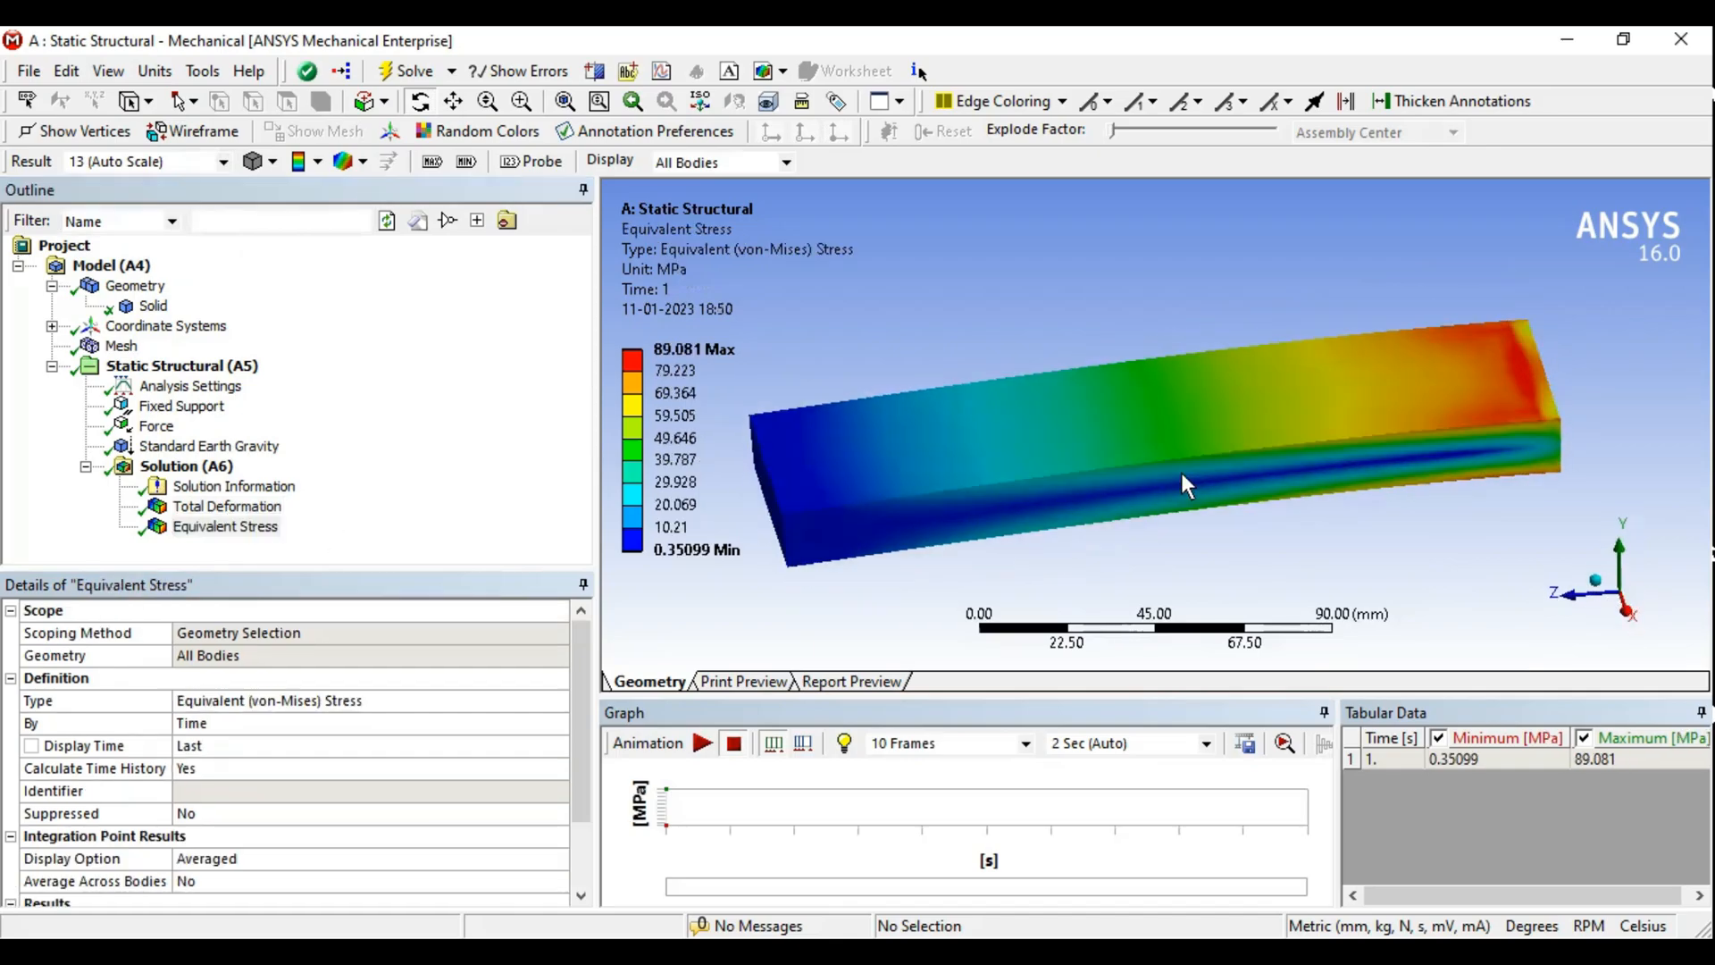
middle_drag(1338, 468, 1112, 379)
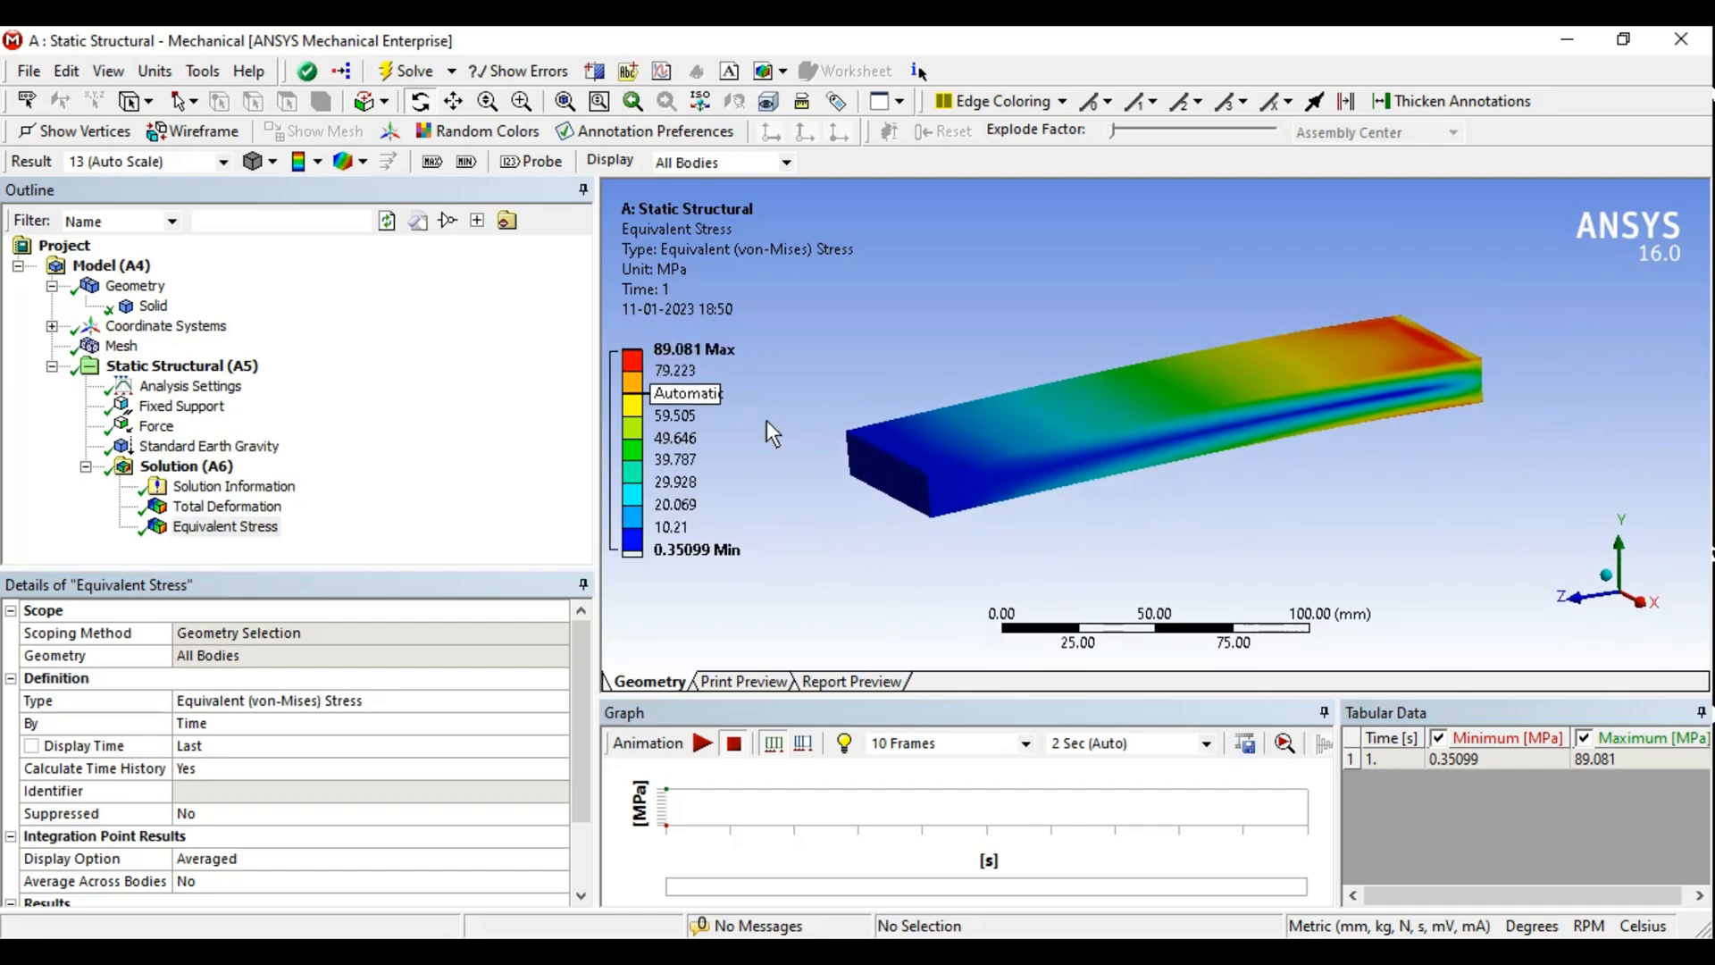
middle_drag(1268, 443, 1233, 427)
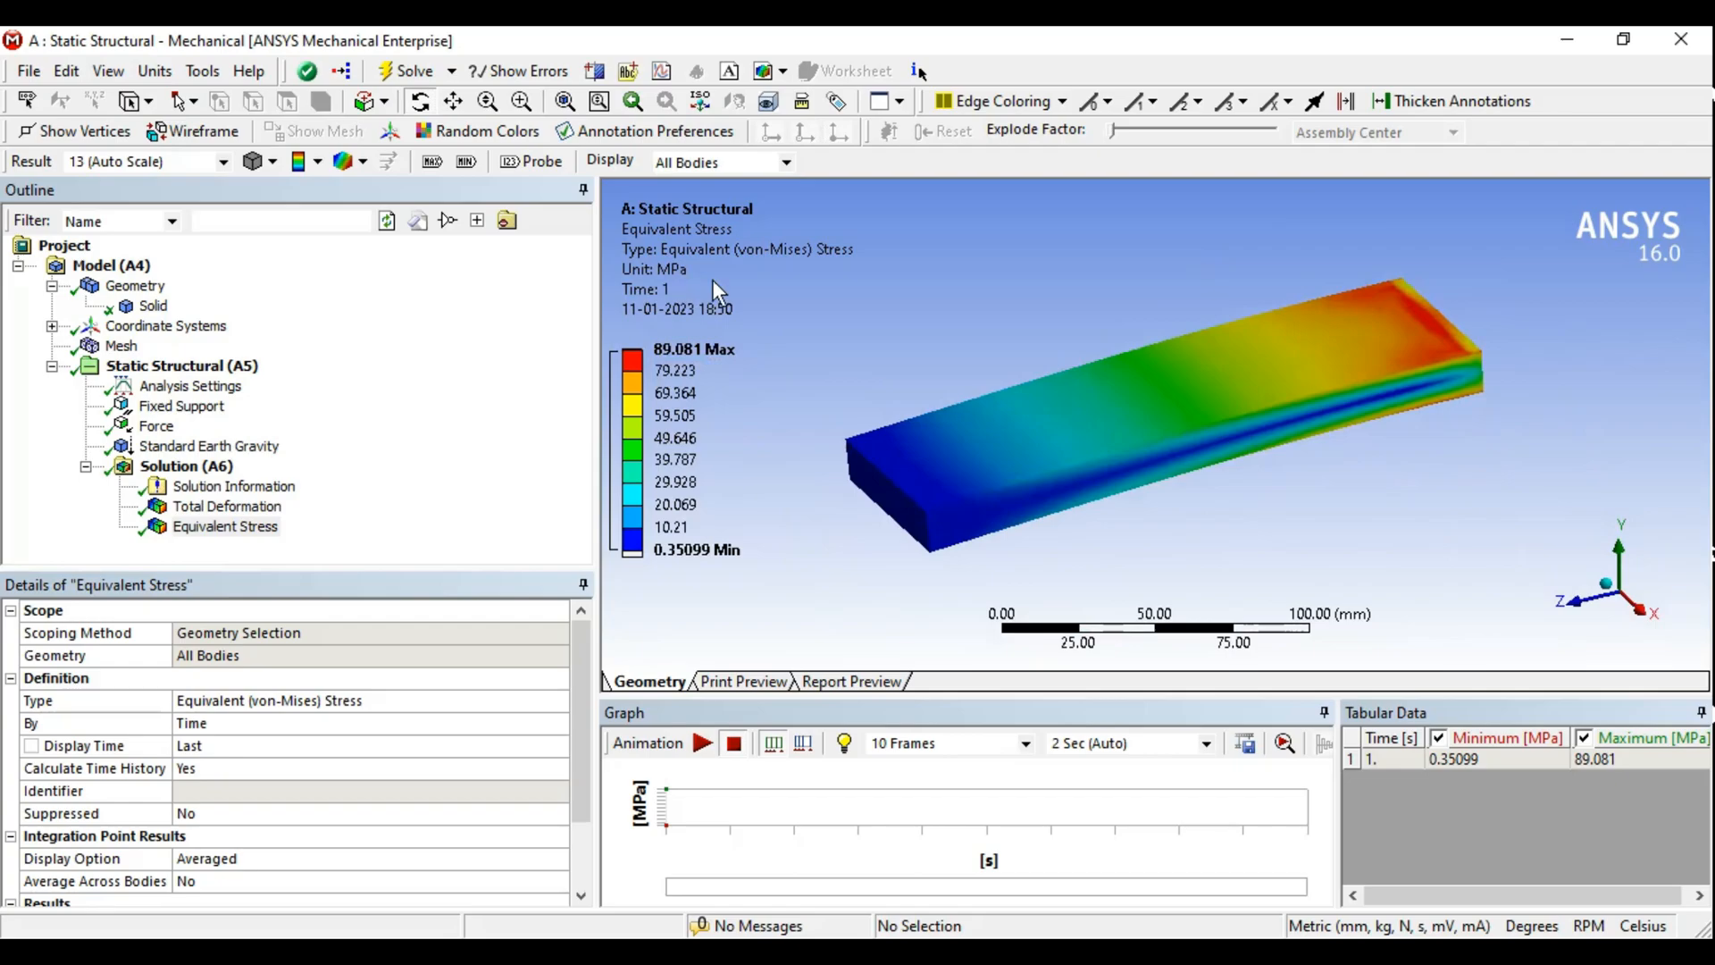
click(200, 529)
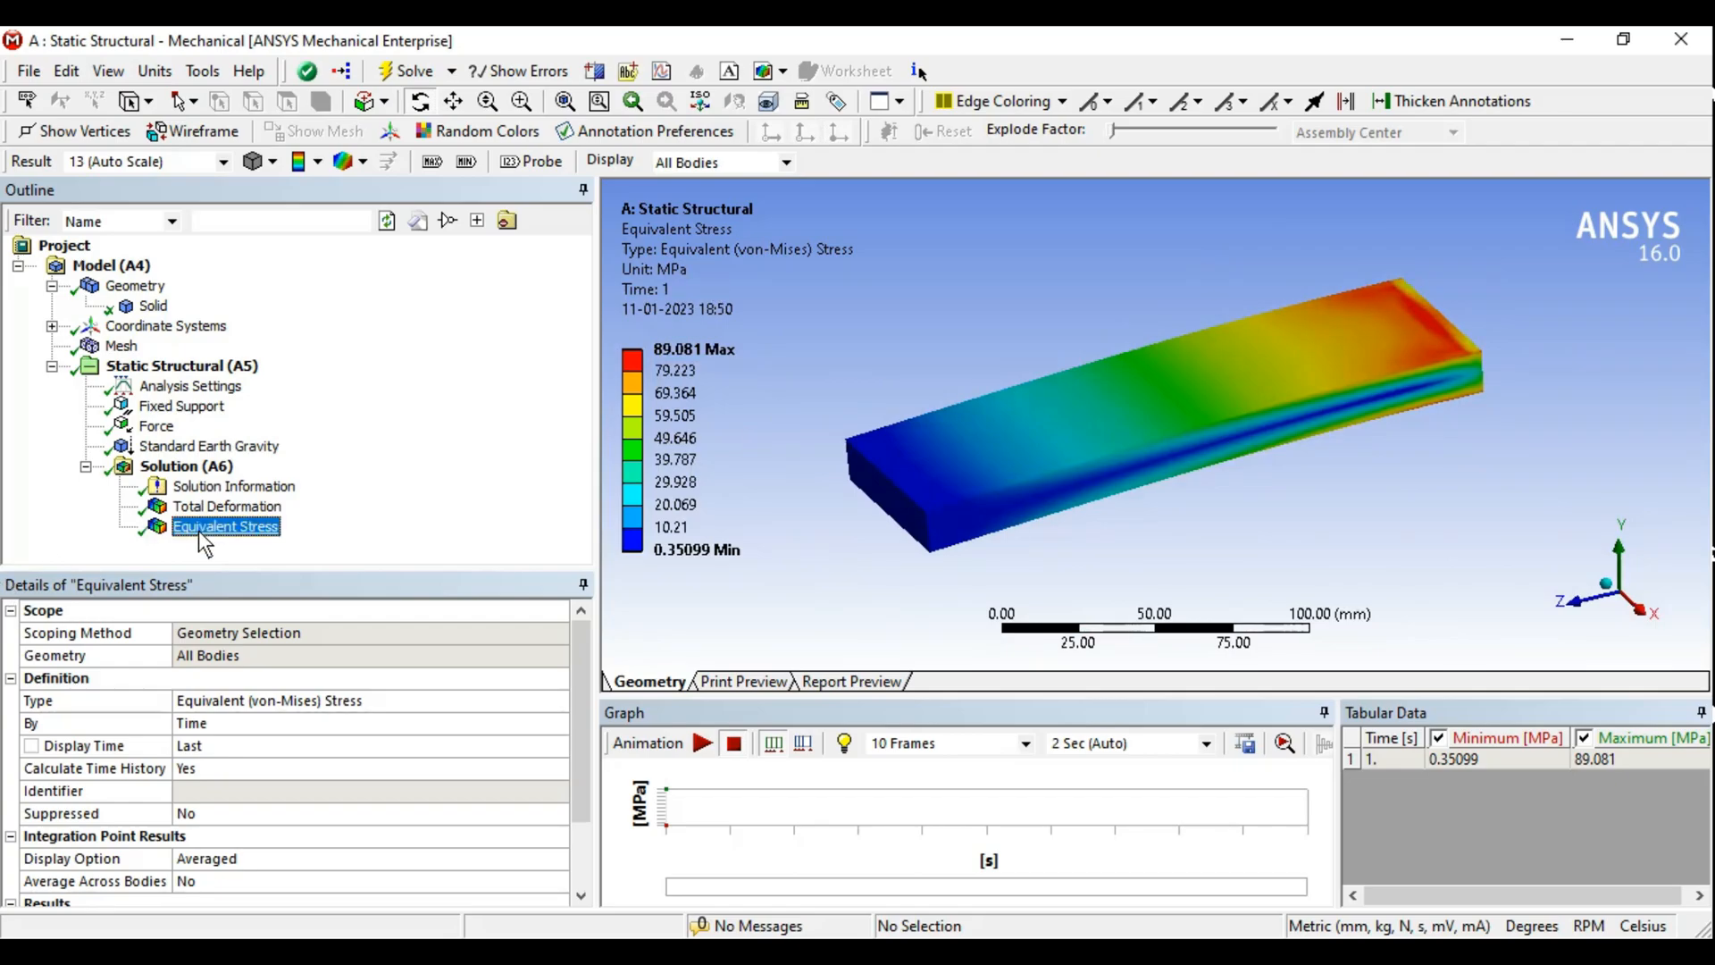
drag(1040, 374, 950, 400)
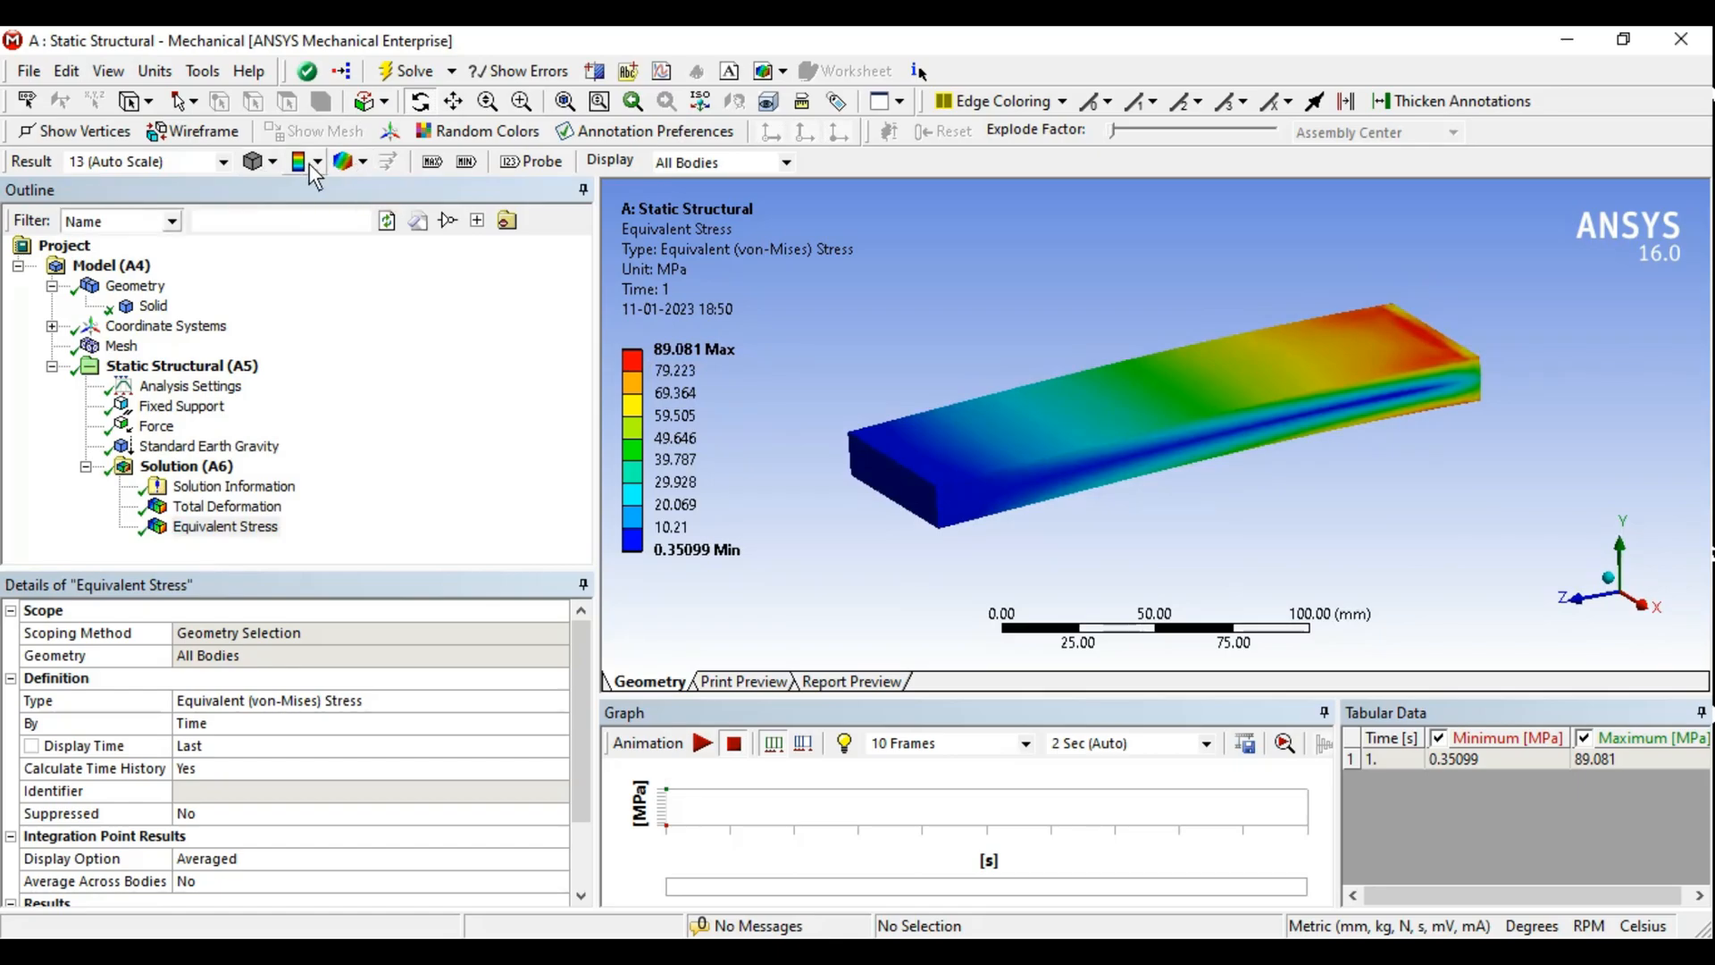
- Show the maximum stress label on the model and zoom in to inspect its location
click(432, 165)
middle_drag(1422, 421, 1223, 399)
scroll(1223, 400, up, 6)
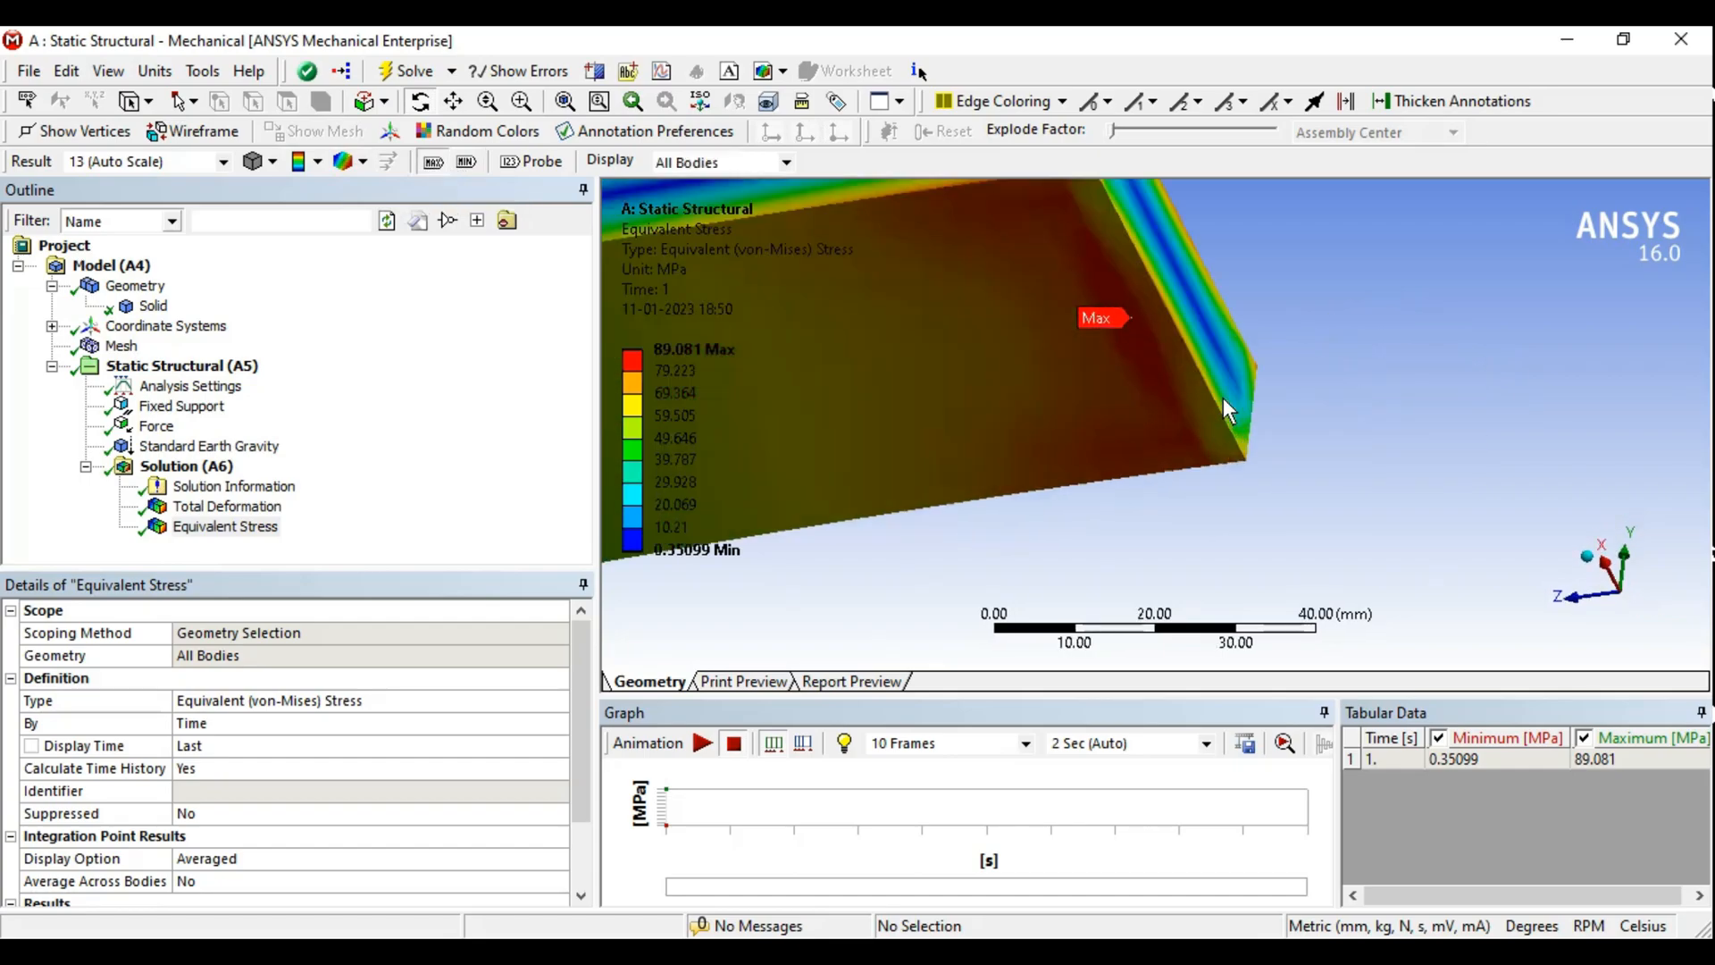
scroll(1229, 411, up, 4)
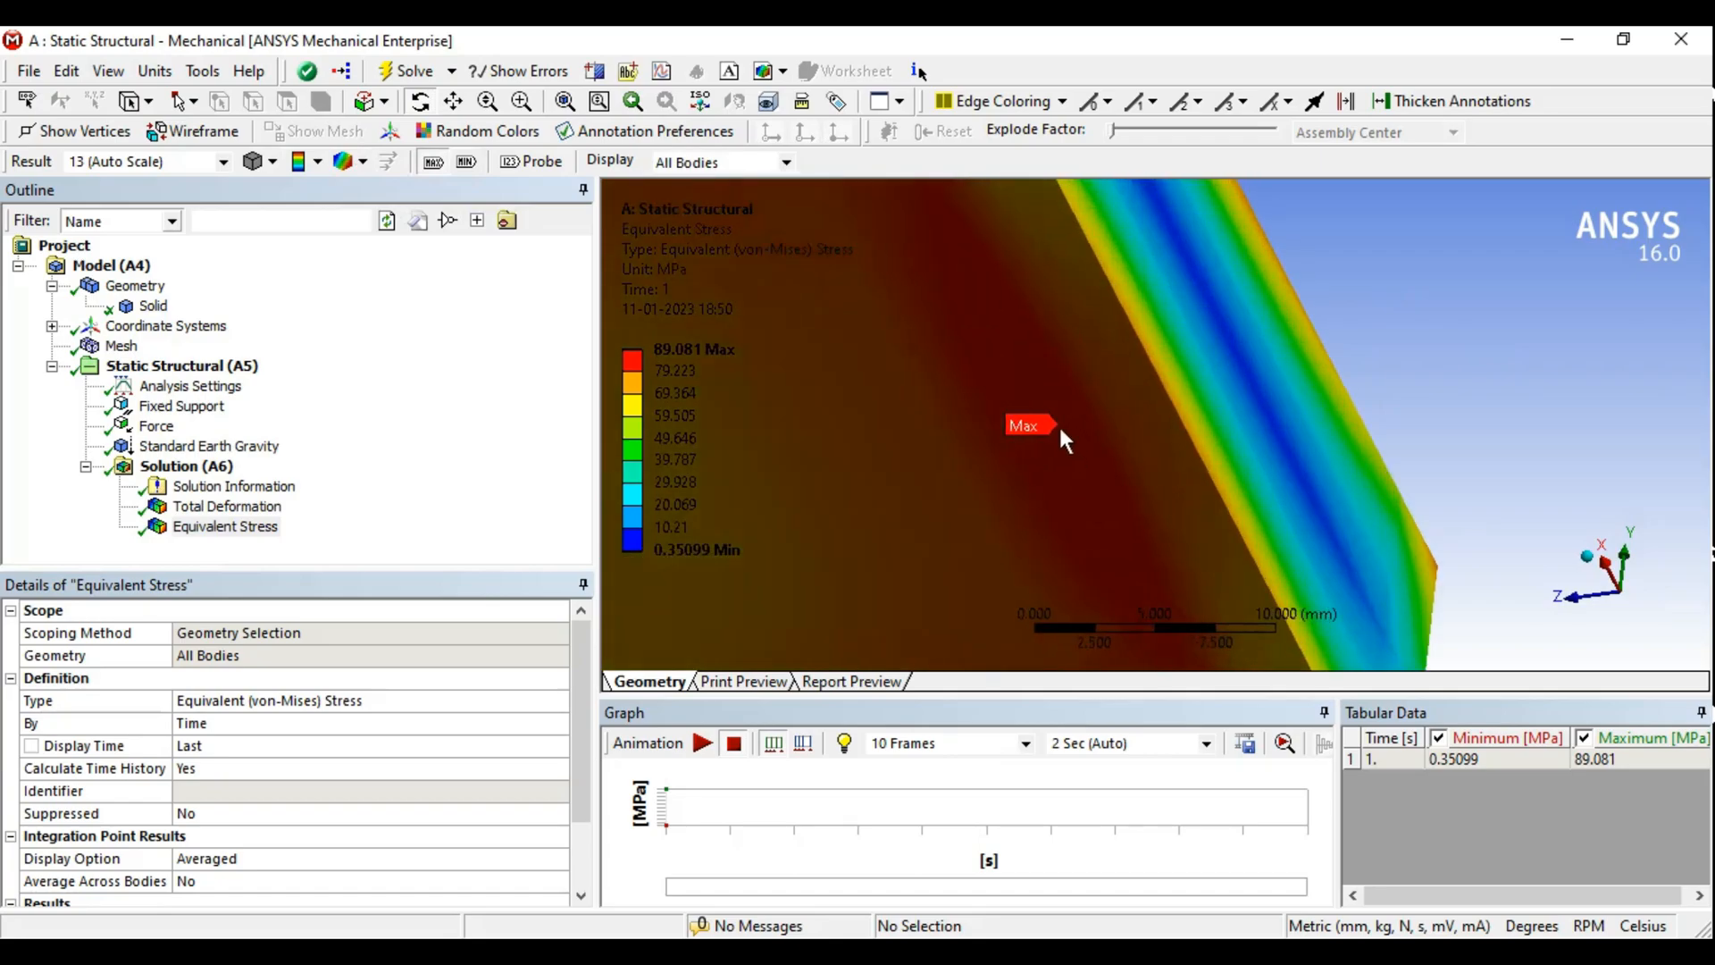
scroll(1064, 439, down, 6)
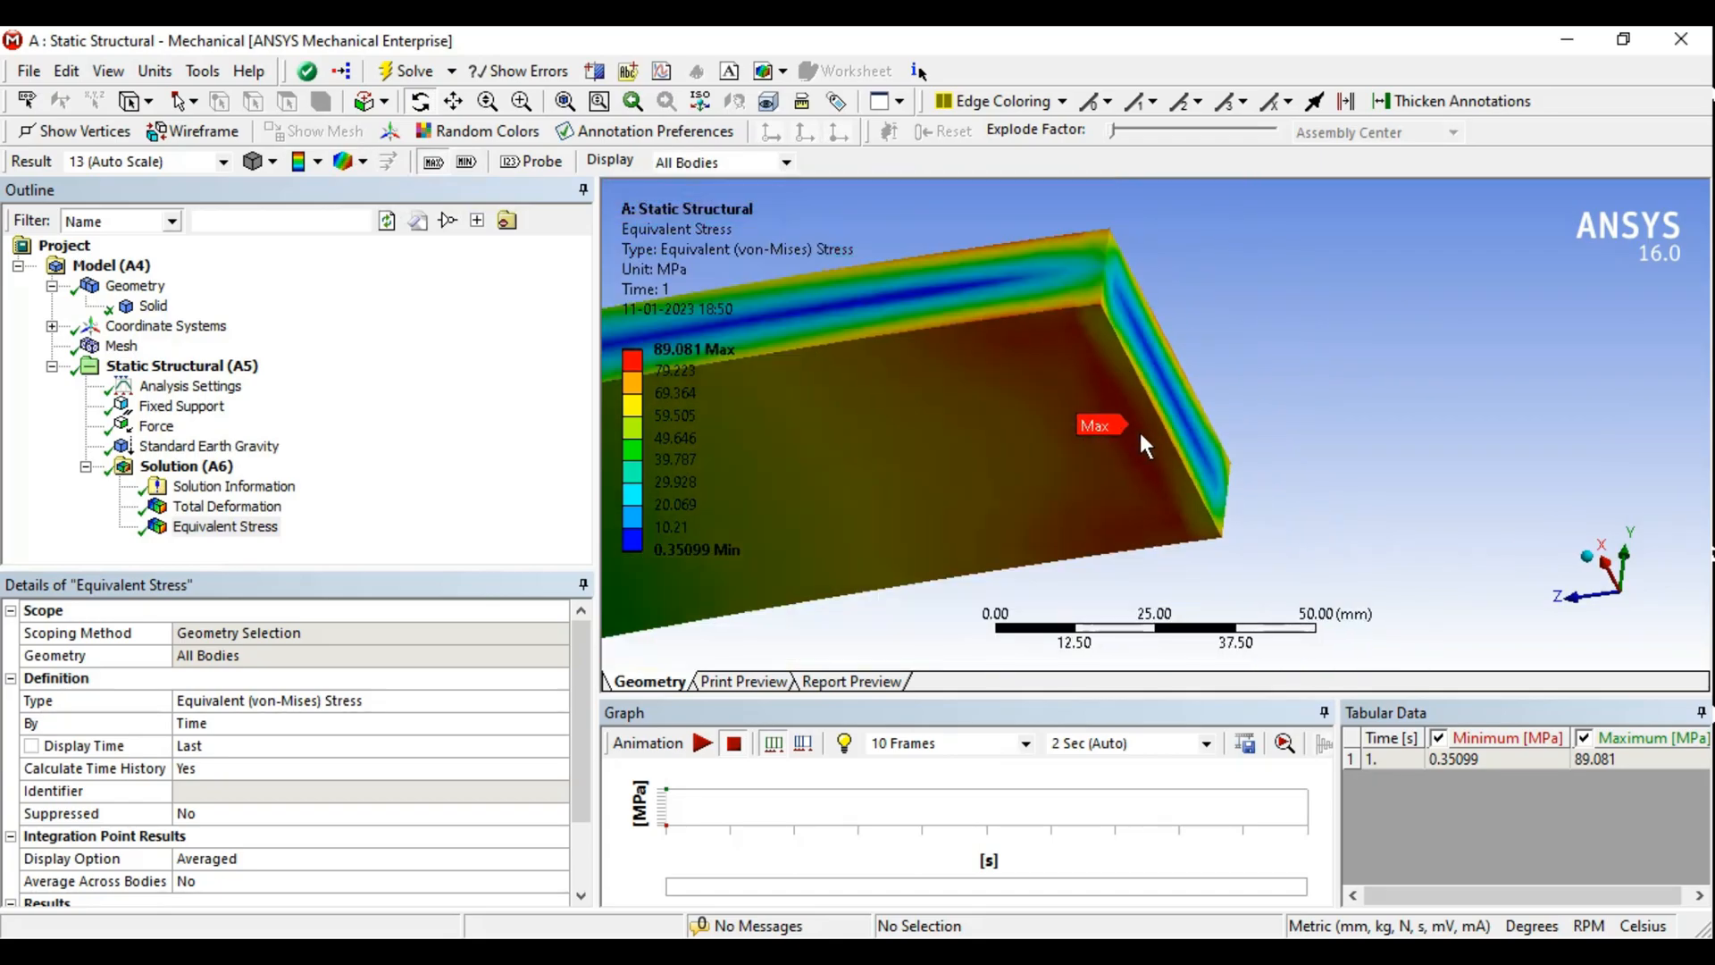
scroll(1141, 435, down, 1)
ctrl+middle_drag(987, 421, 1195, 382)
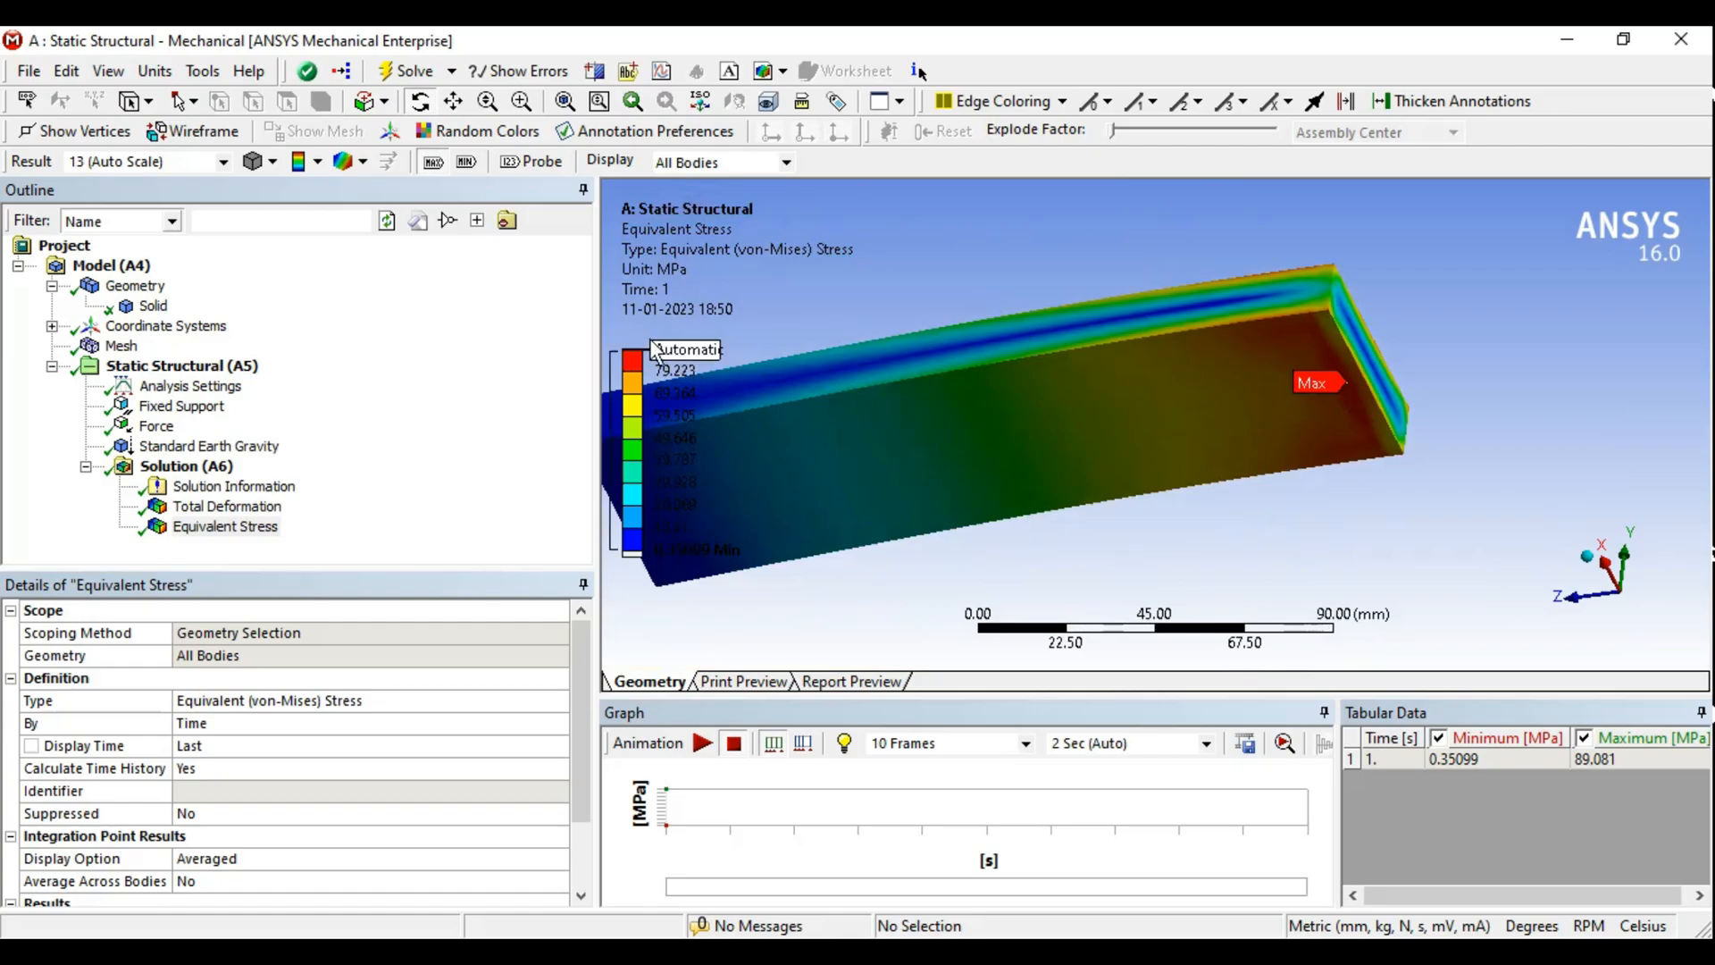
middle_drag(1231, 456, 1146, 525)
scroll(718, 347, down, 1)
- Show the minimum stress label as well and inspect its location on the bar
click(470, 163)
mouse_move(1076, 442)
middle_down()
mouse_move(1192, 510)
mouse_move(1397, 414)
mouse_move(1025, 466)
mouse_move(1148, 426)
mouse_move(1087, 431)
middle_up()
scroll(1165, 391, up, 5)
ctrl+middle_drag(1000, 463, 1113, 532)
scroll(1035, 406, down, 8)
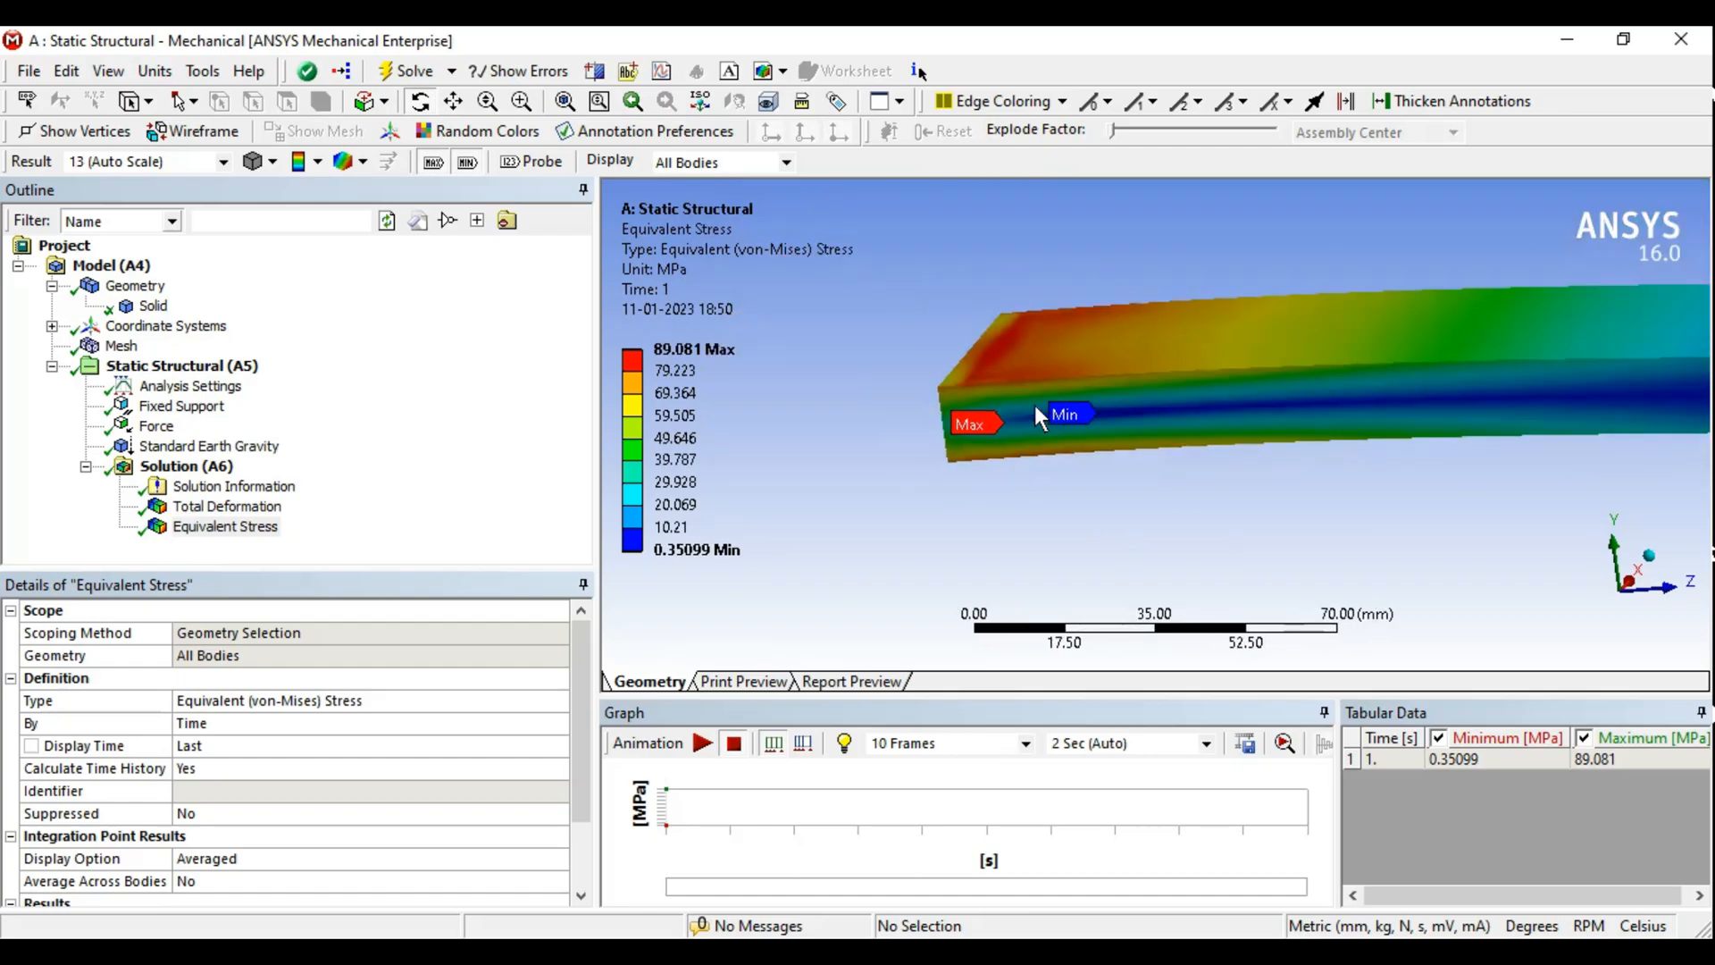
middle_drag(1394, 490, 1114, 482)
ctrl+middle_drag(1340, 408, 1214, 408)
scroll(1286, 426, up, 3)
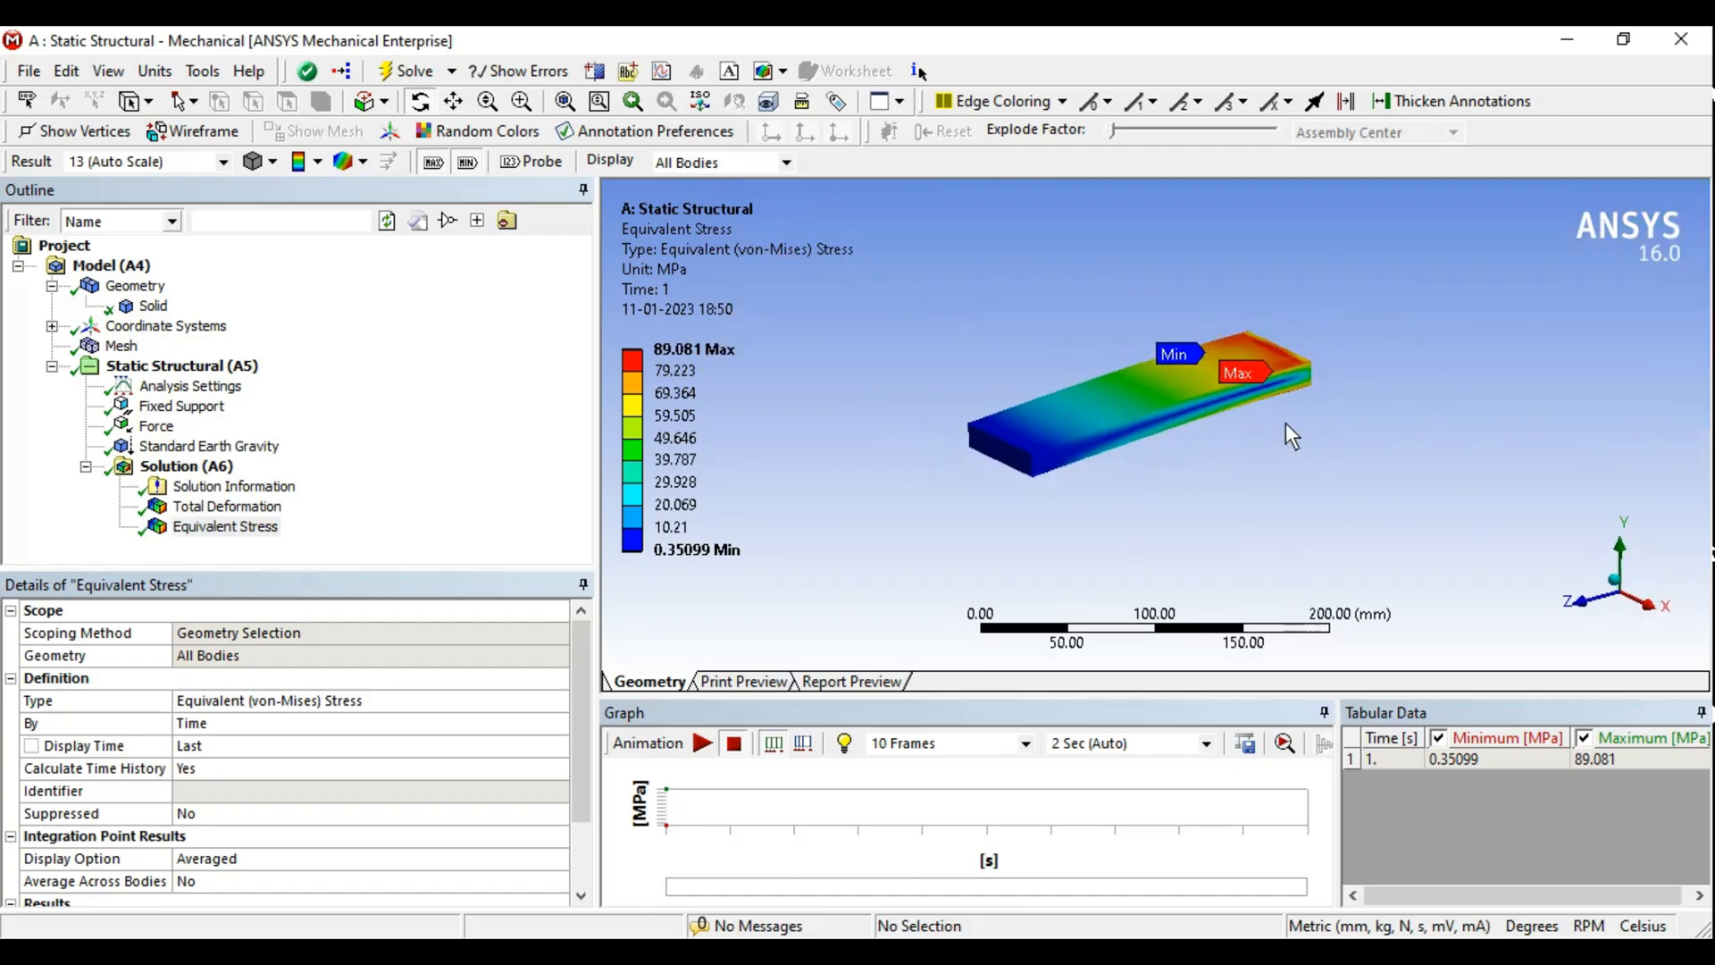
scroll(1210, 435, up, 2)
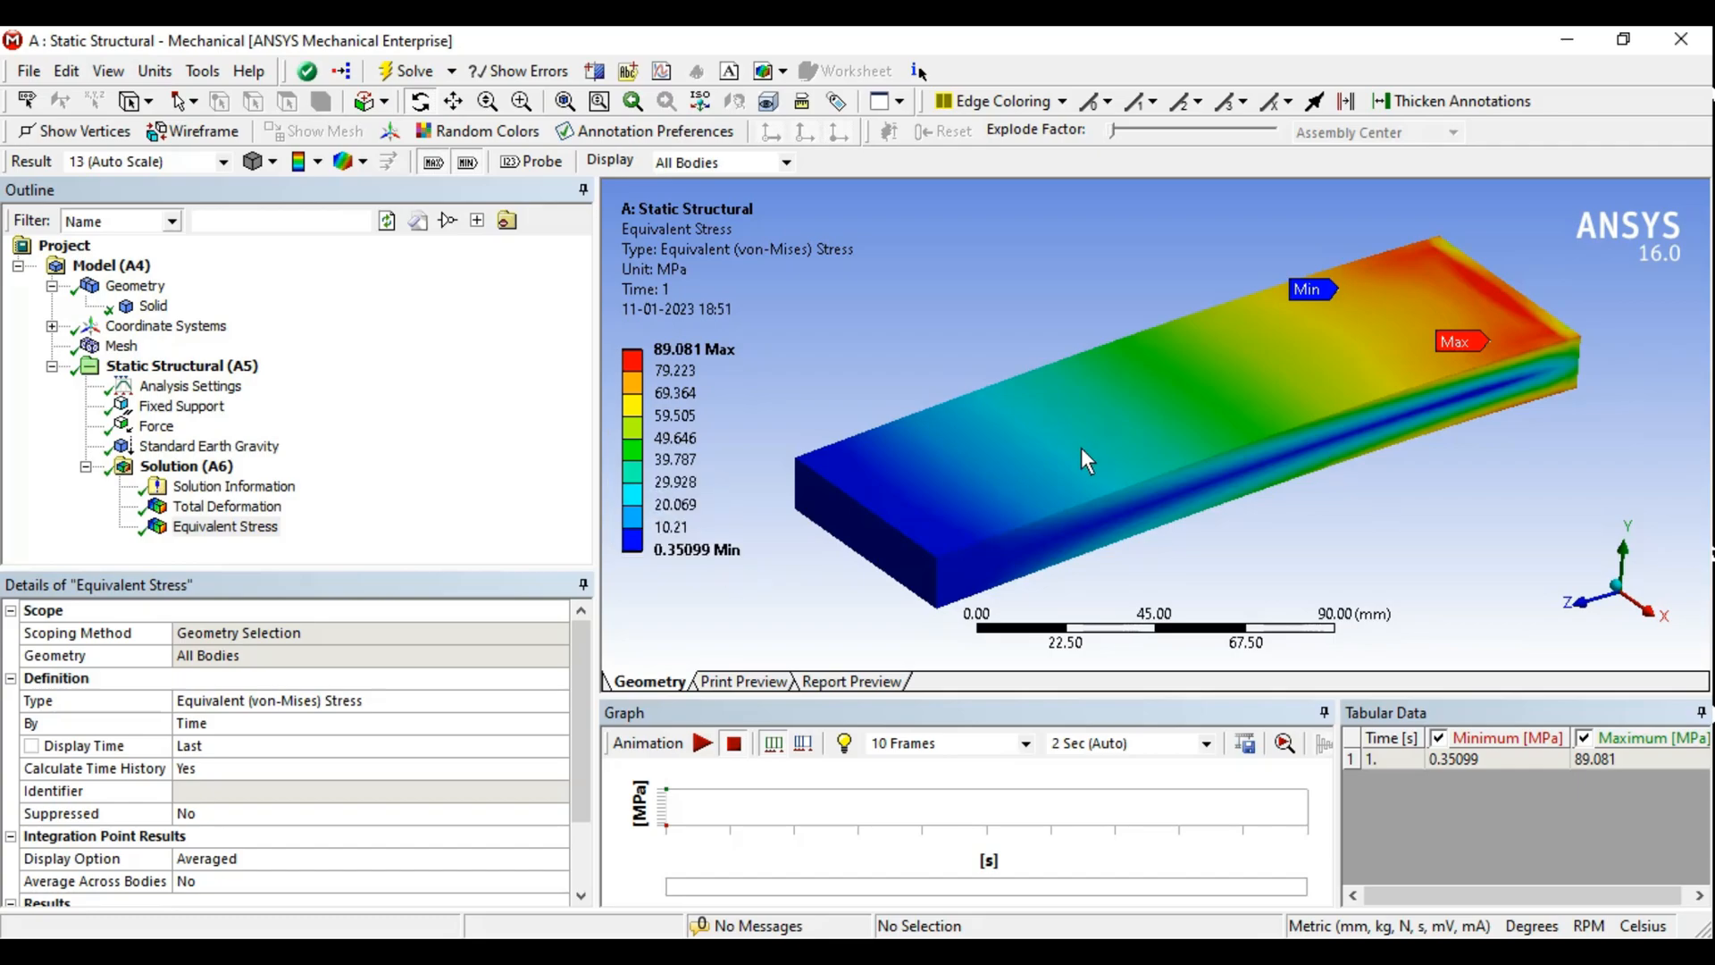
middle_drag(1139, 463, 1139, 451)
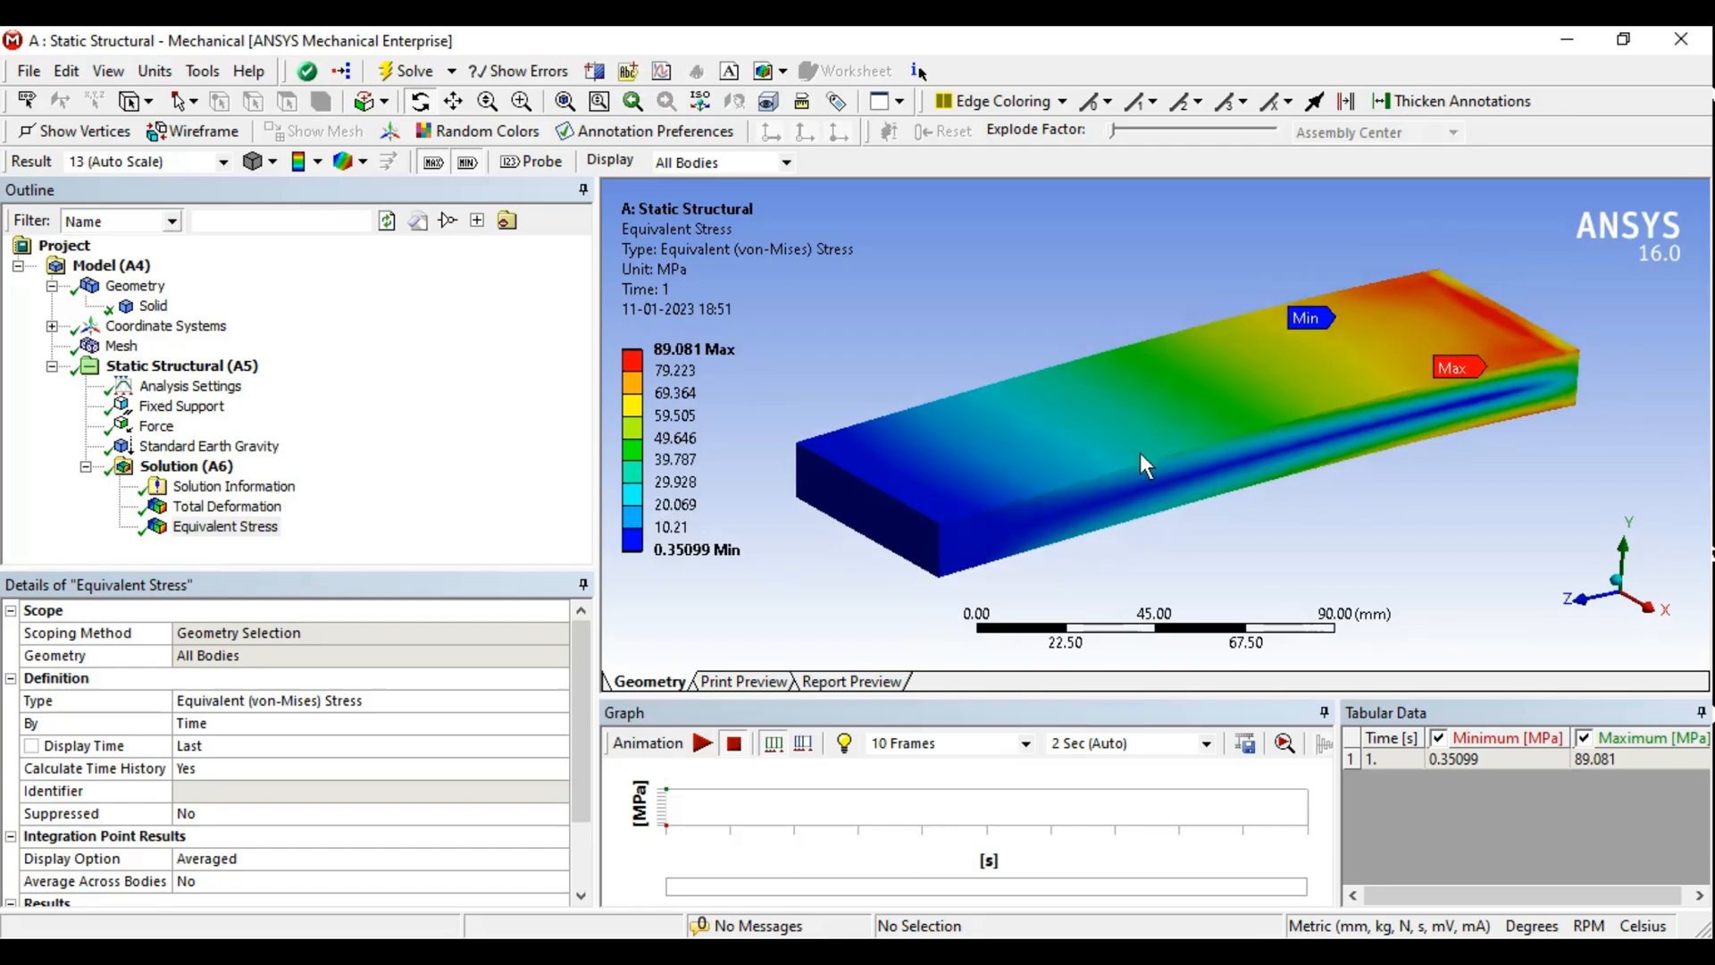
- Toggle the maximum and minimum labels off and back on
click(432, 164)
click(466, 165)
click(434, 162)
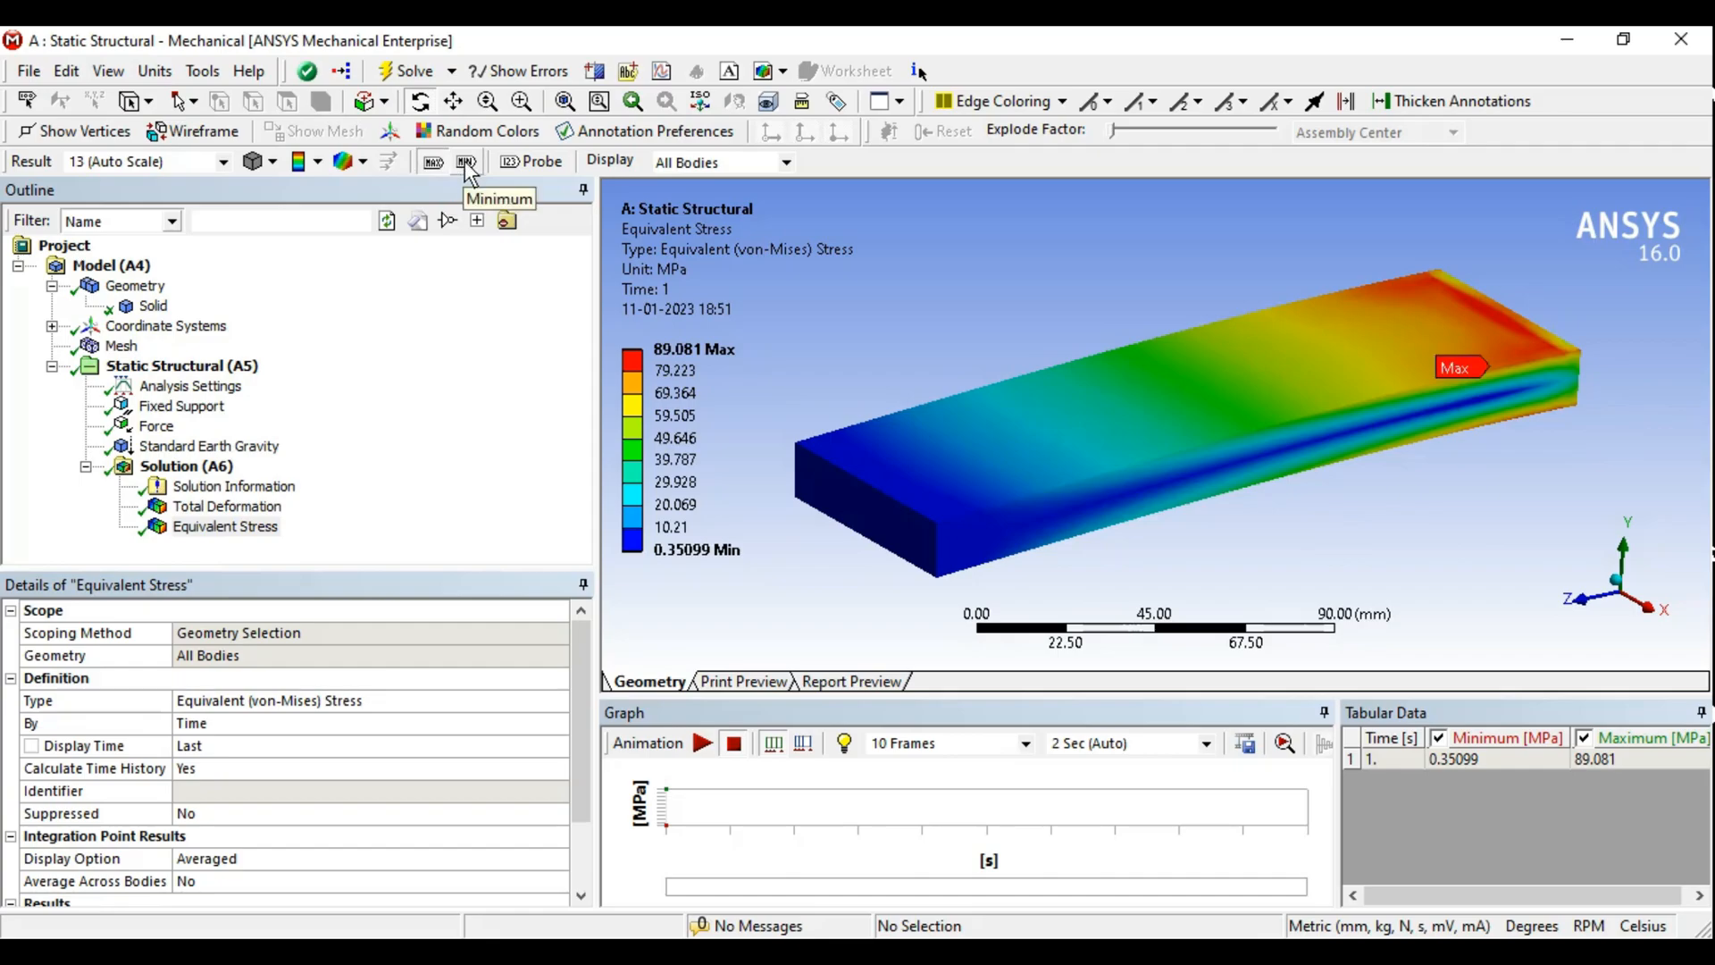
click(466, 162)
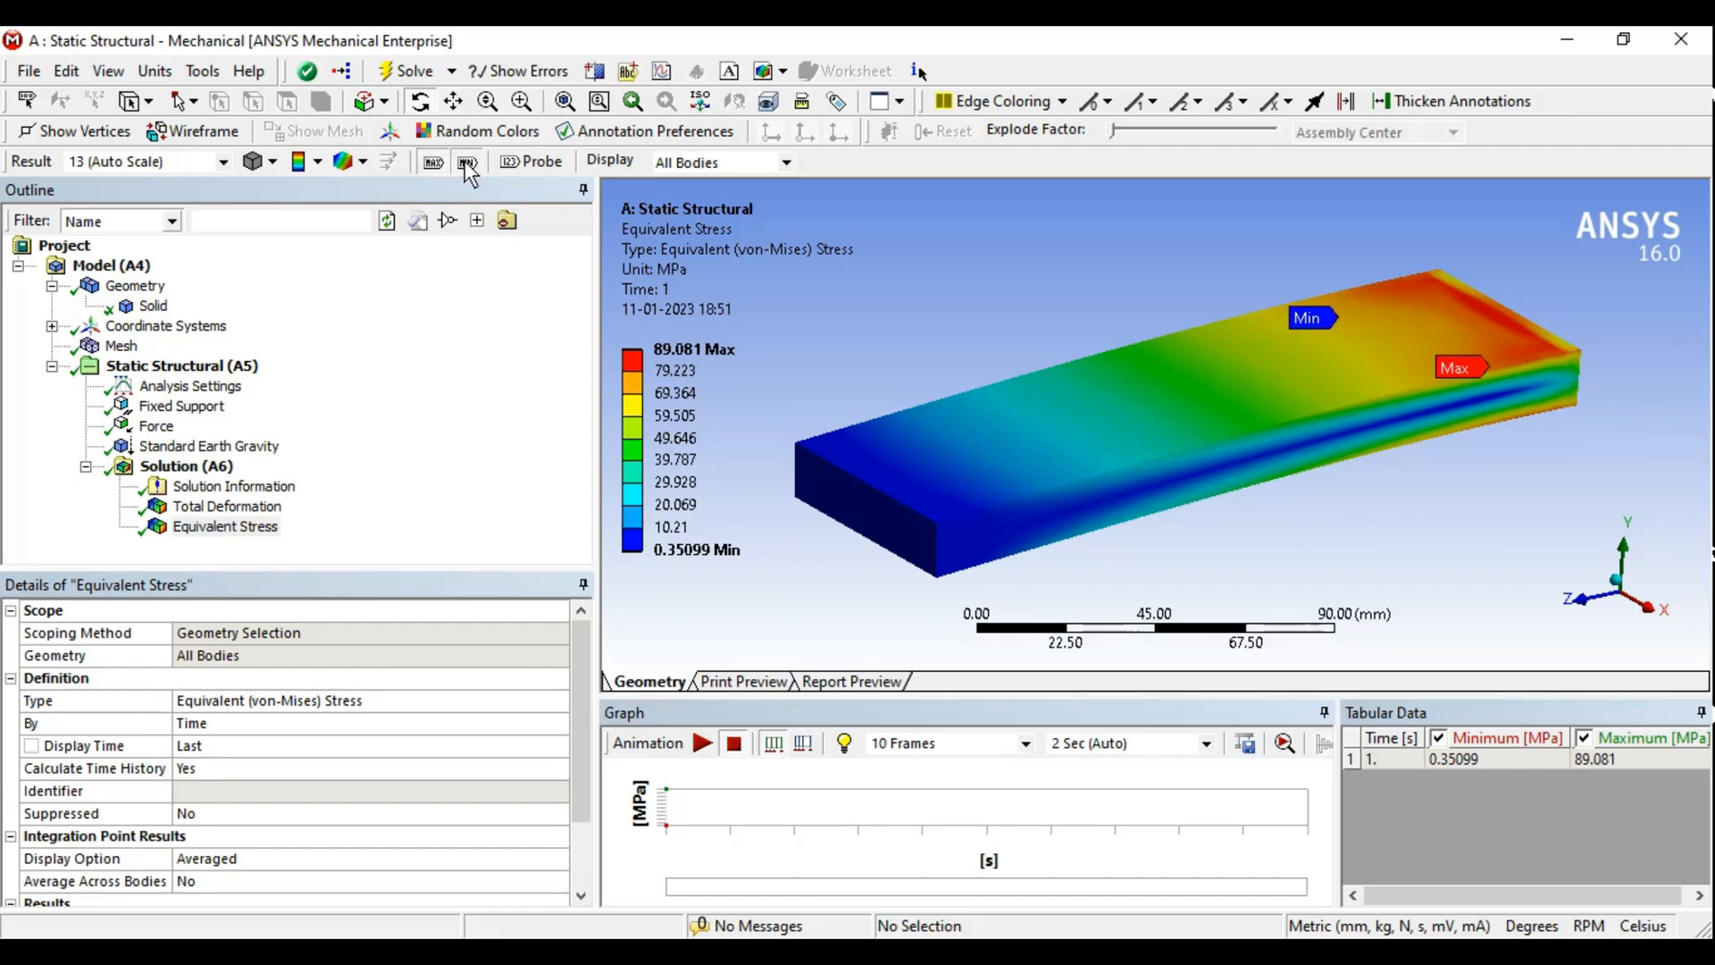
- Activate the Probe tool and probe equivalent stress values across the bar's faces
click(537, 166)
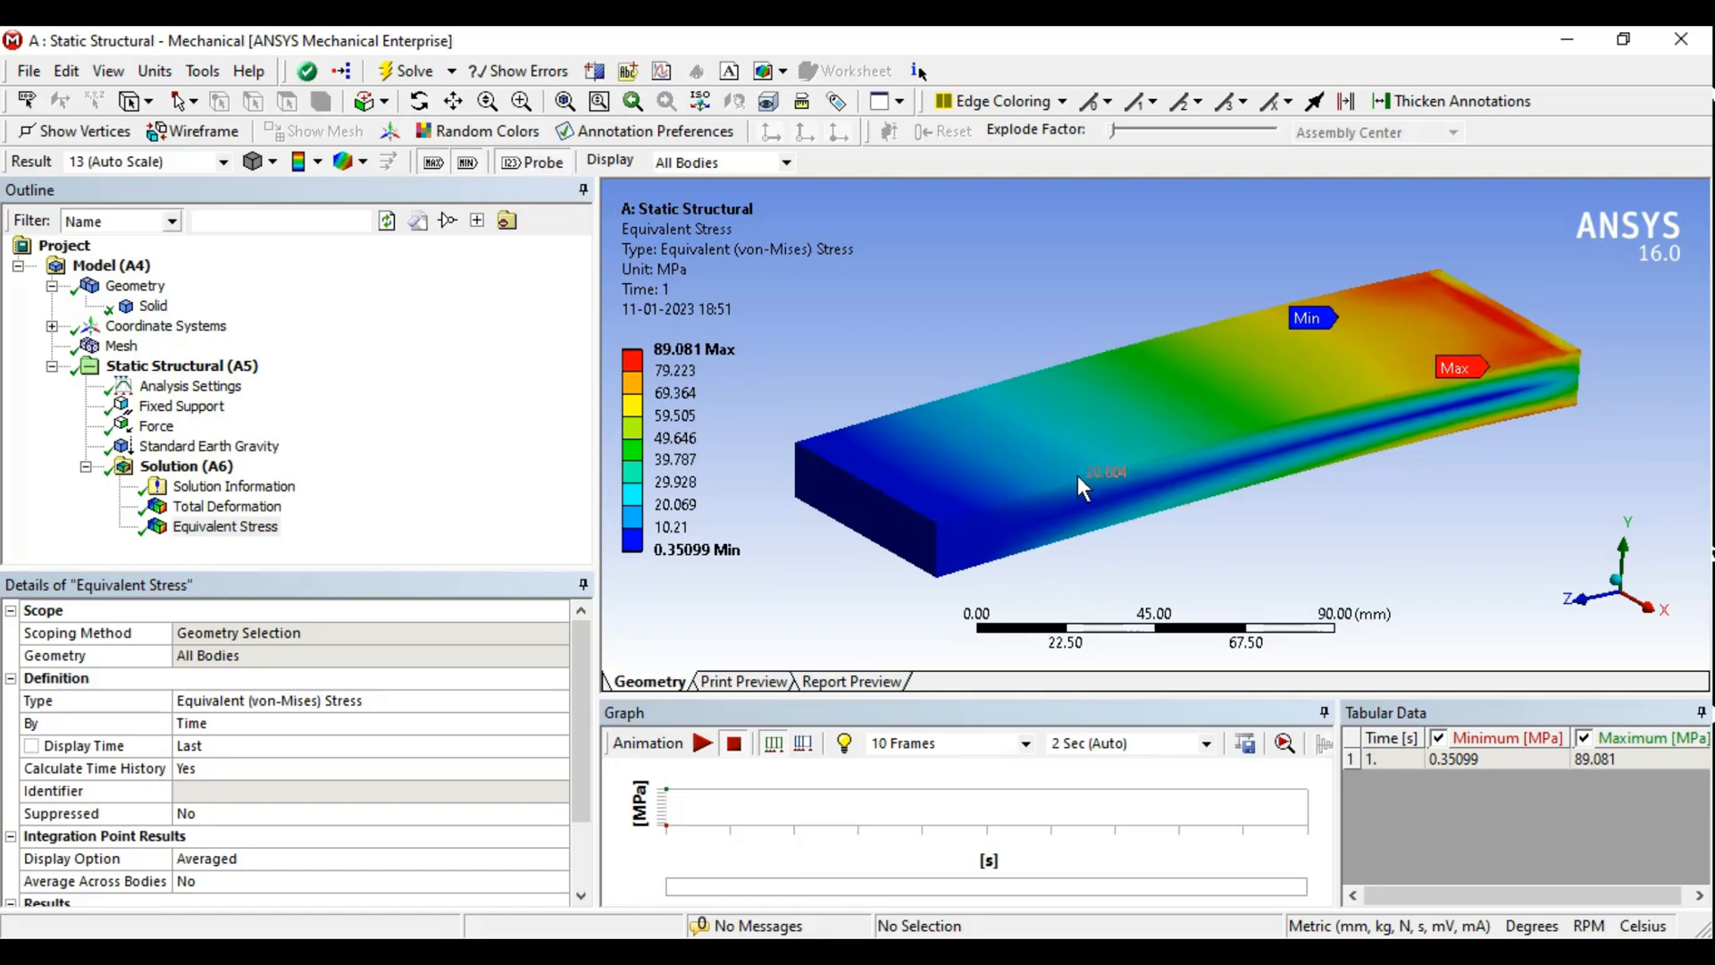
middle_drag(1200, 414, 1164, 398)
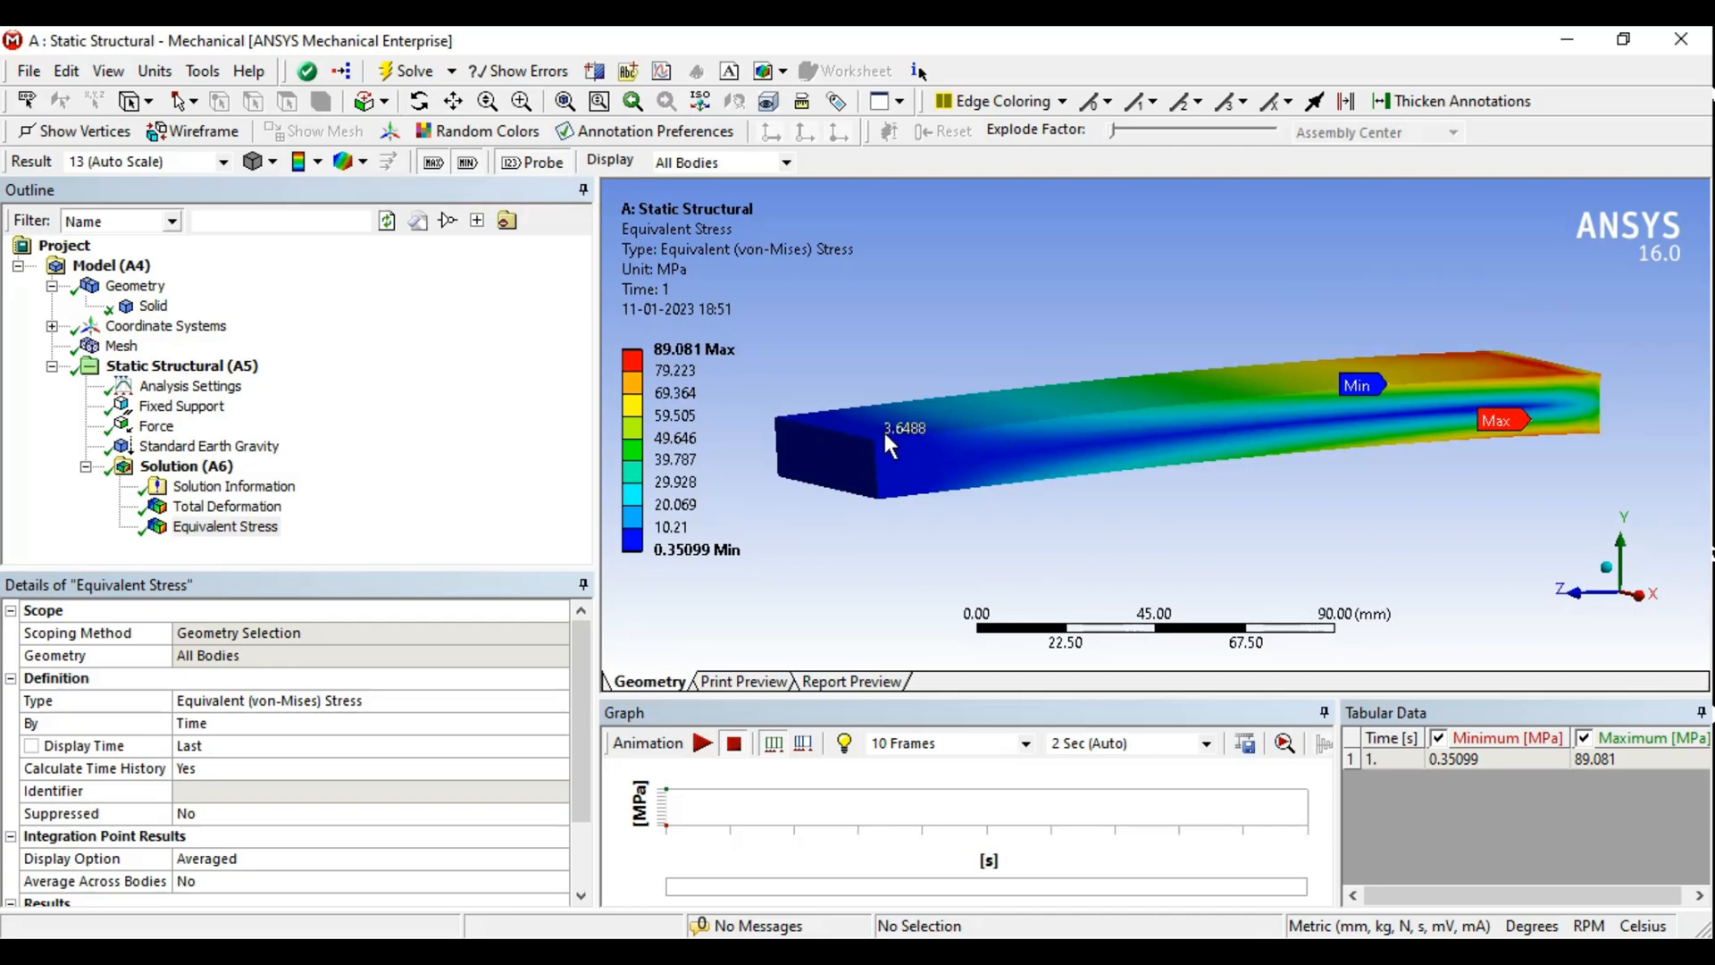
middle_drag(1152, 401, 1161, 460)
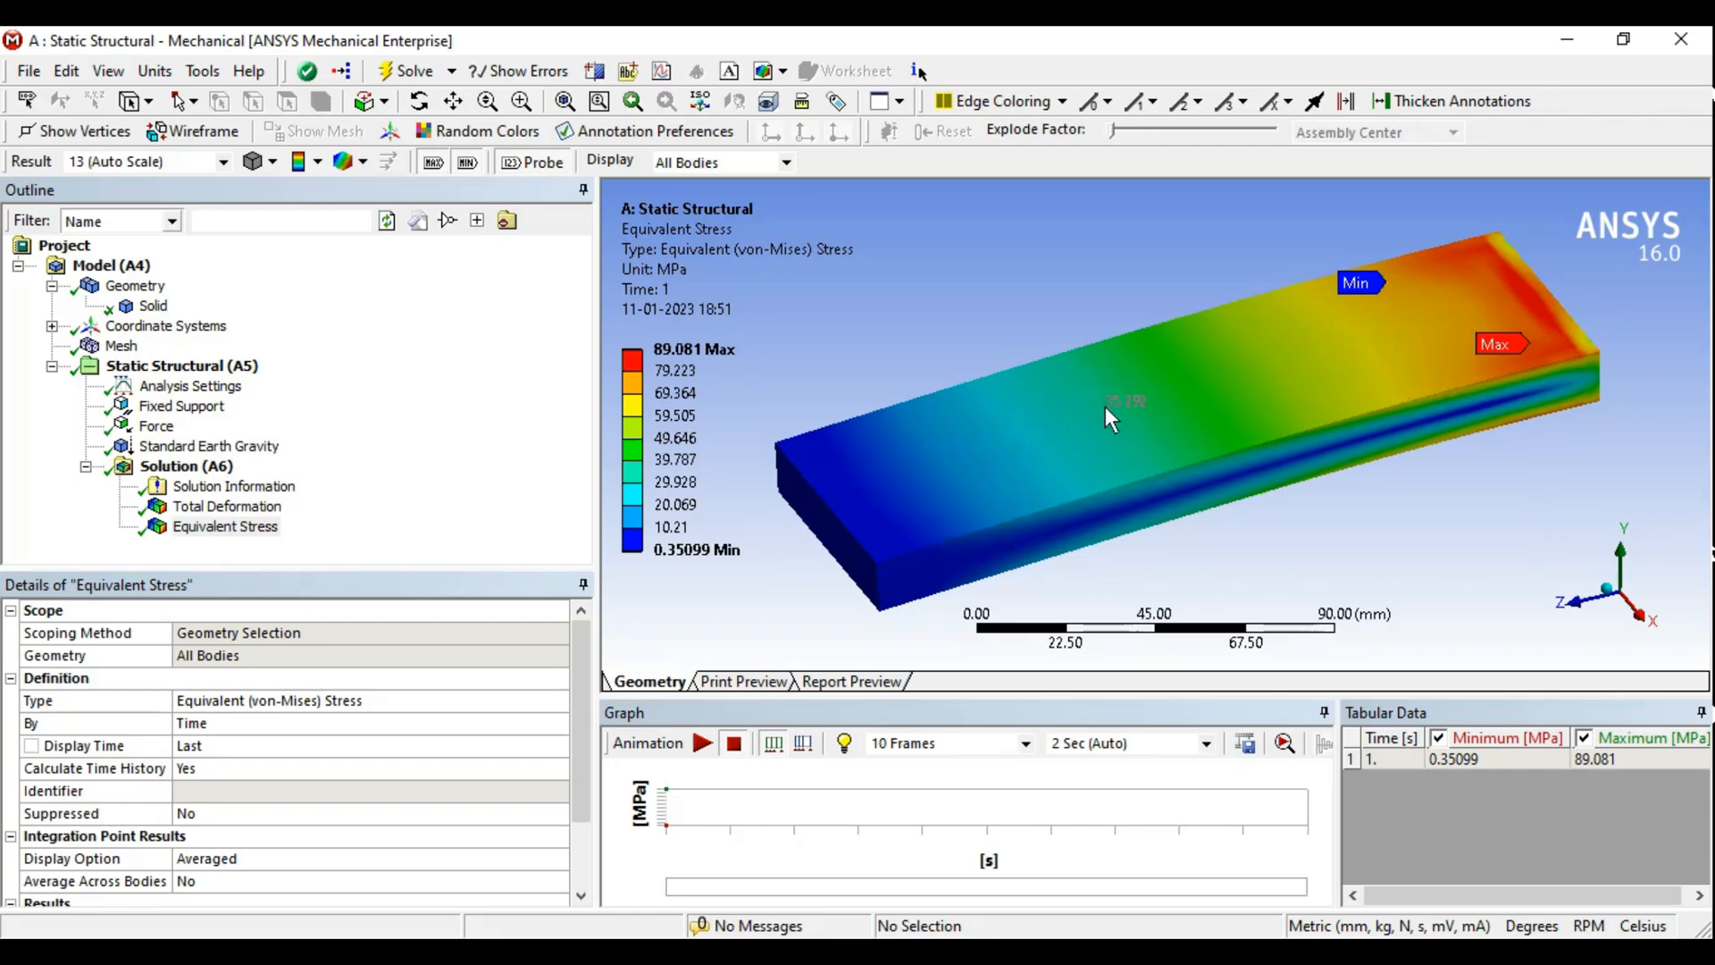
middle_drag(1043, 460, 1047, 449)
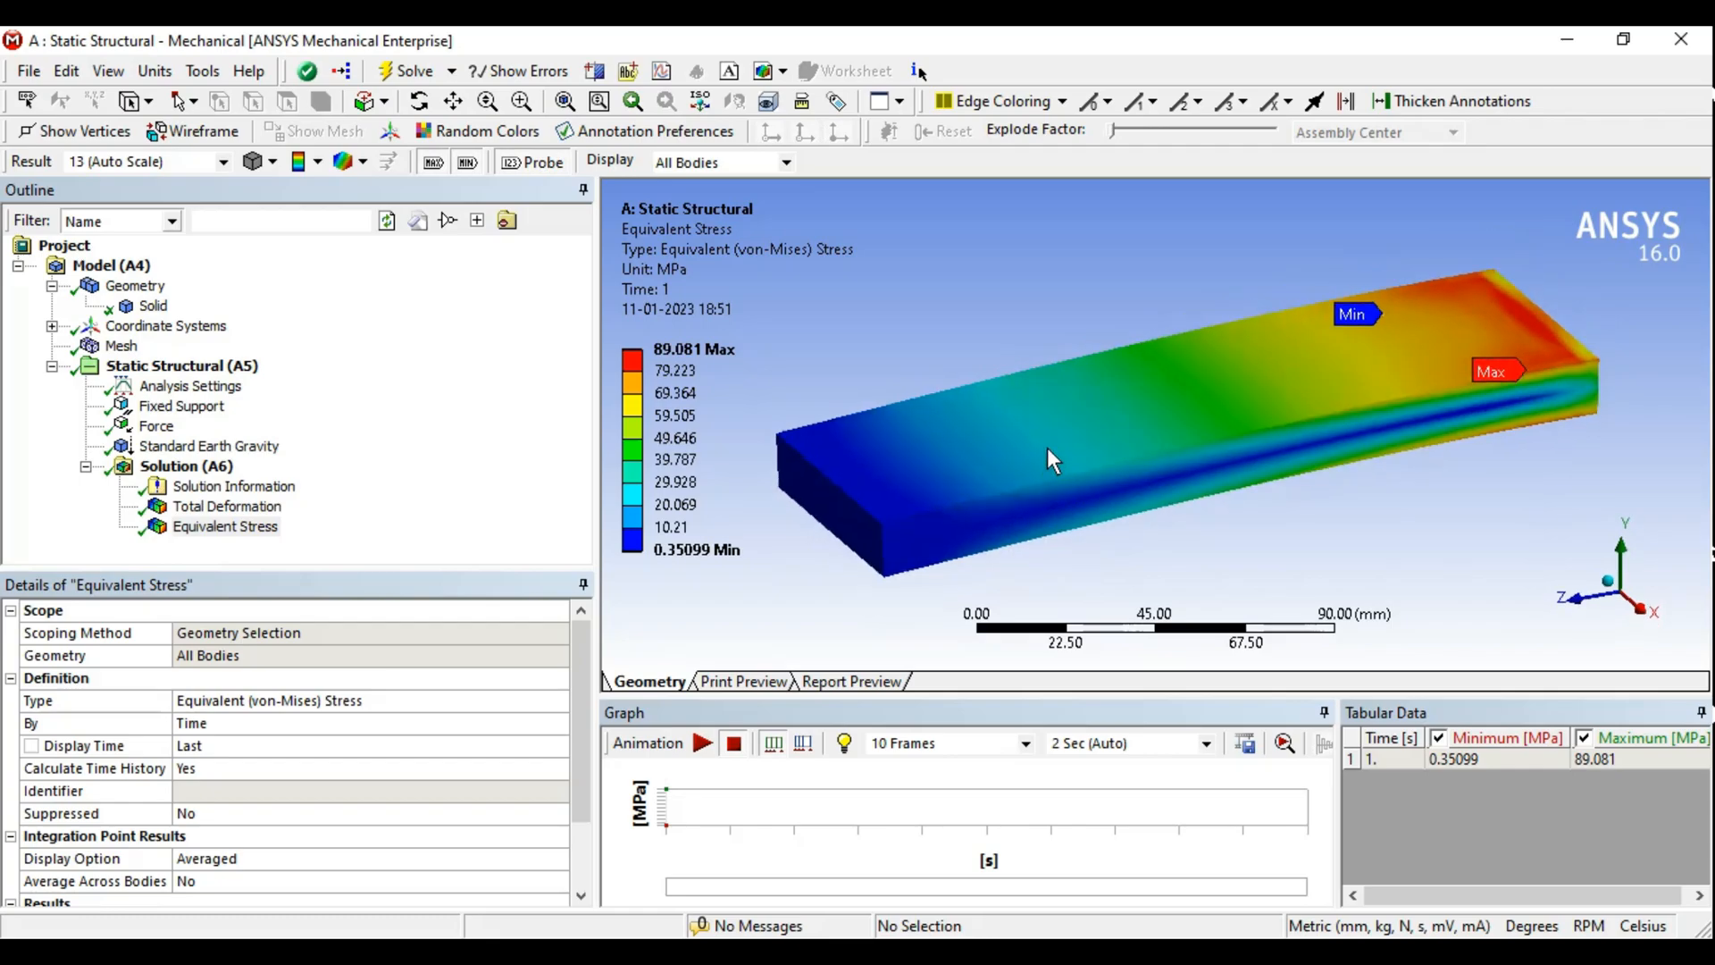
- Select Total Deformation and place a probe label on the bar's side face
click(205, 512)
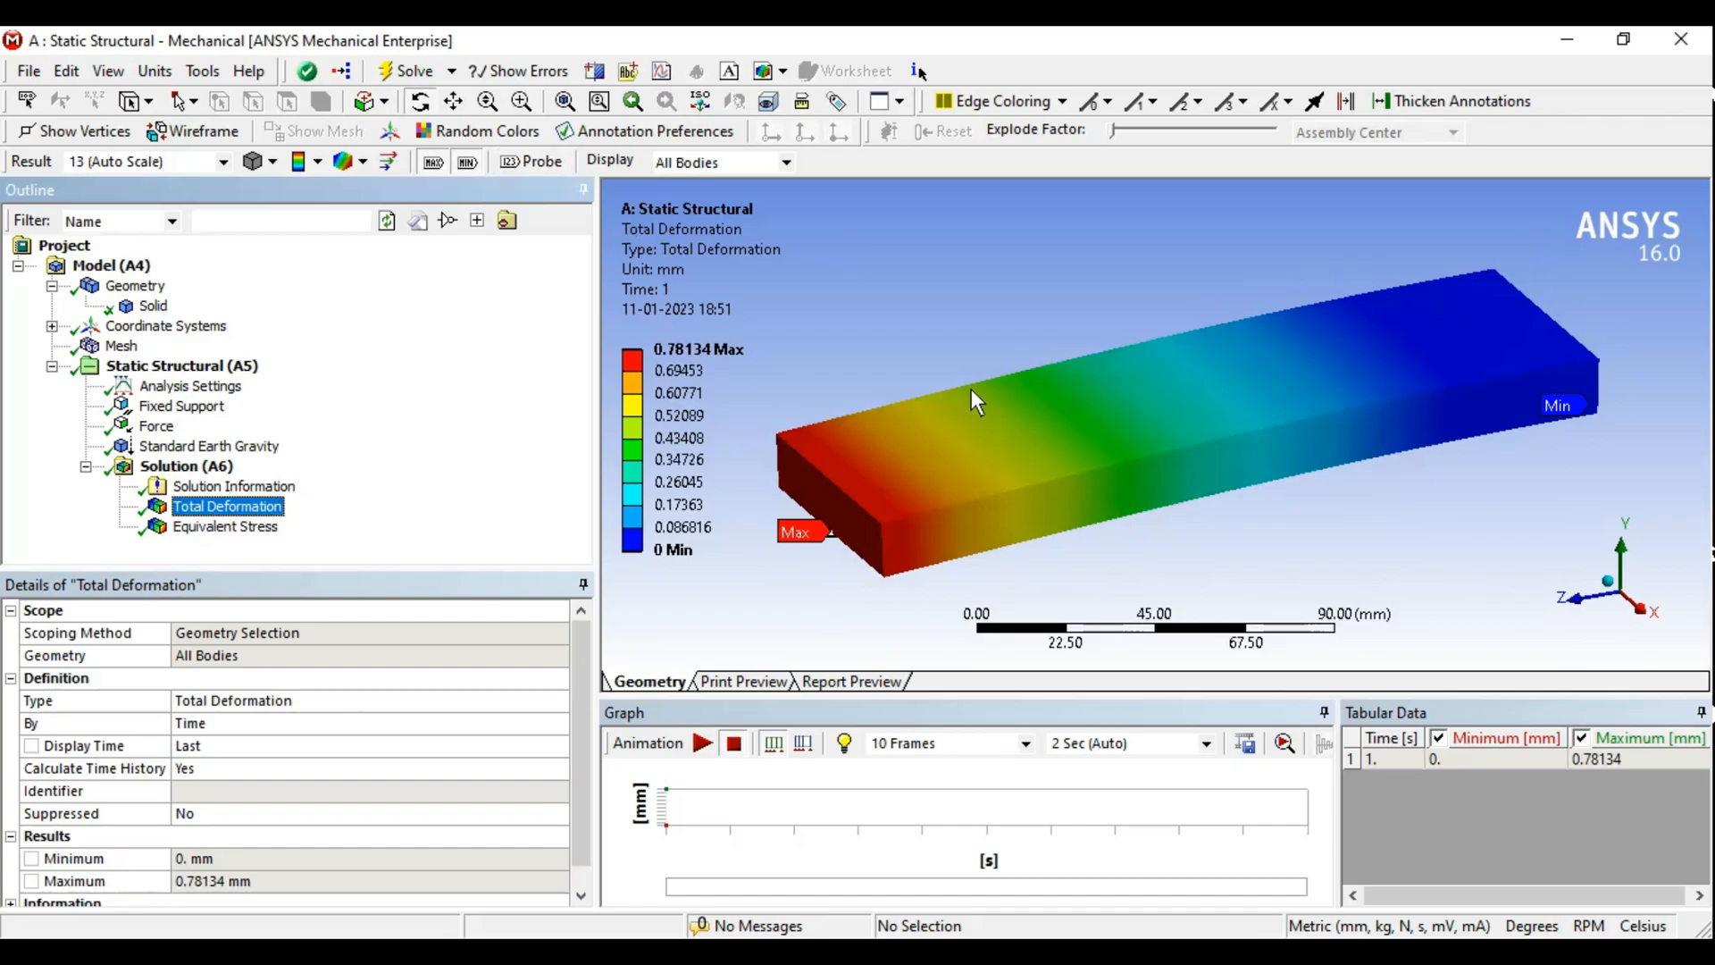
click(521, 164)
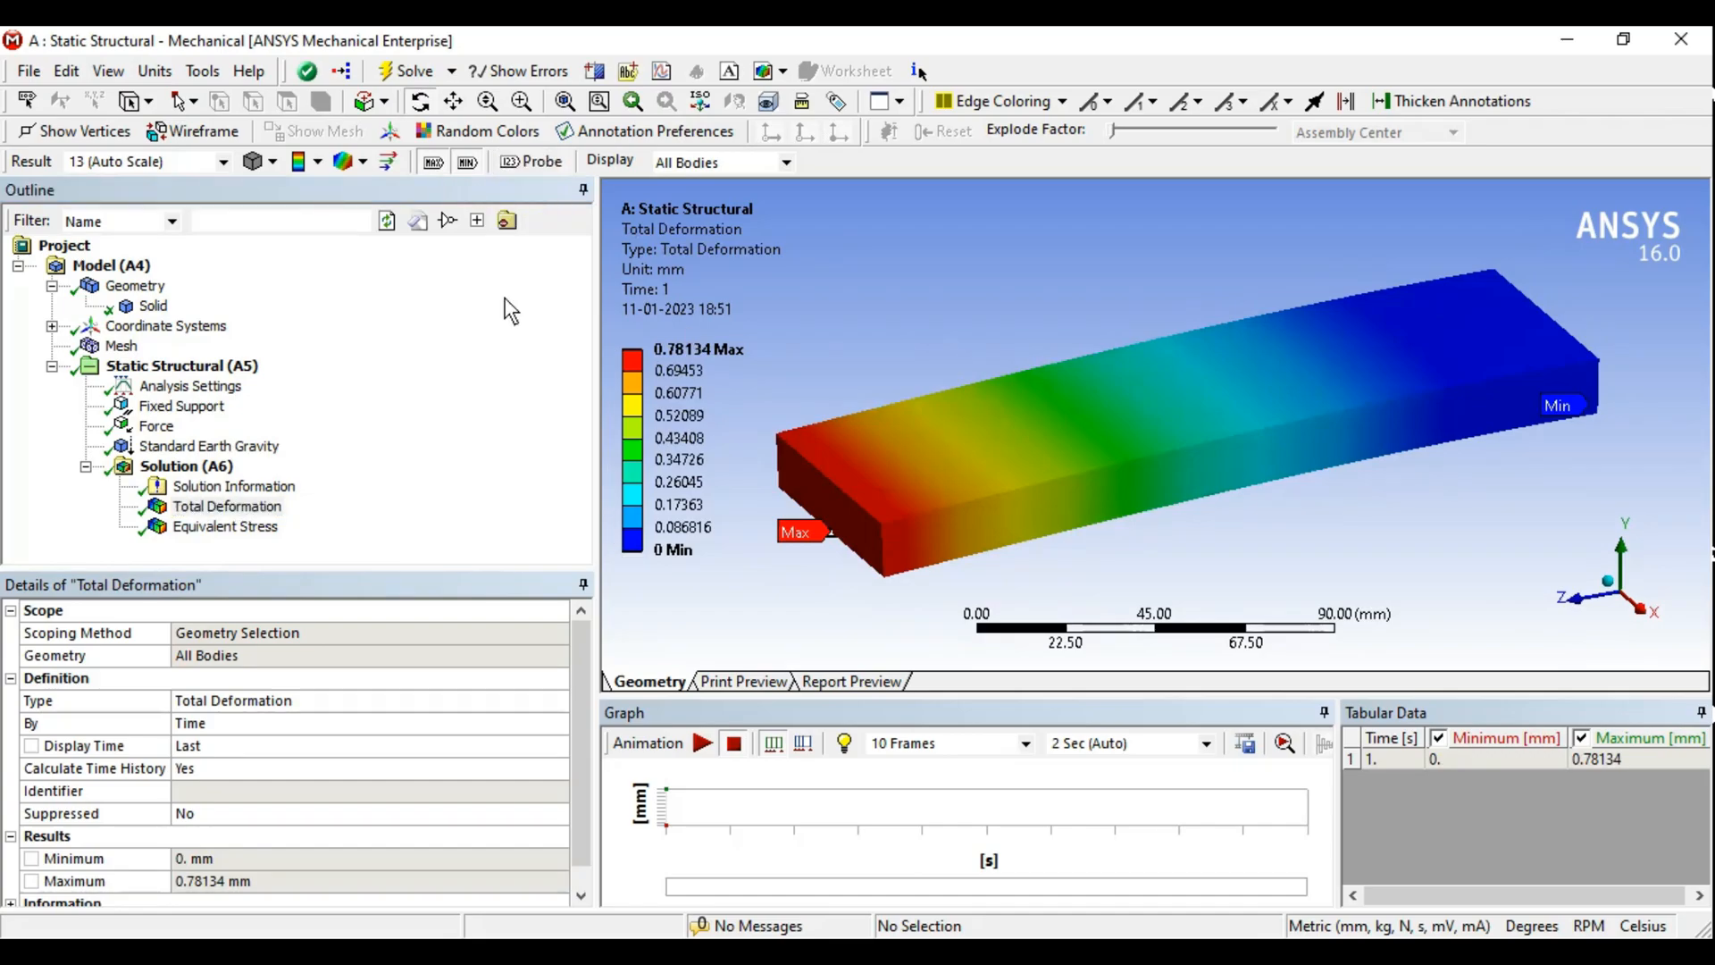
middle_drag(988, 542, 1096, 496)
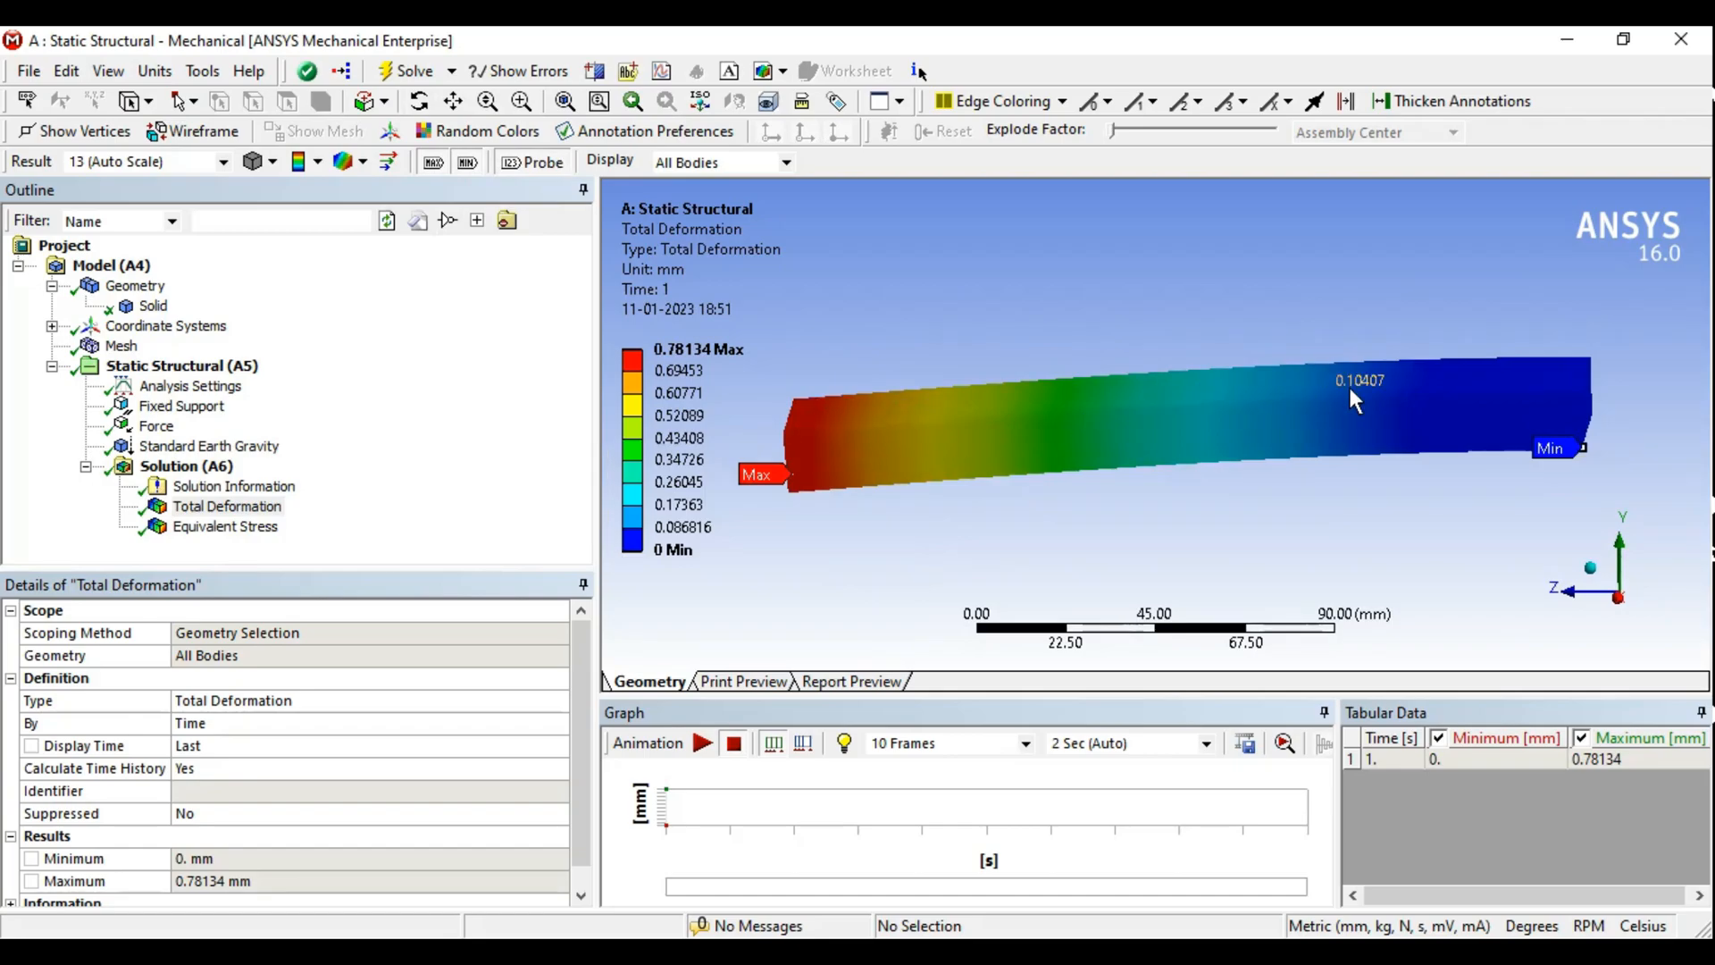
middle_drag(1107, 469, 1231, 509)
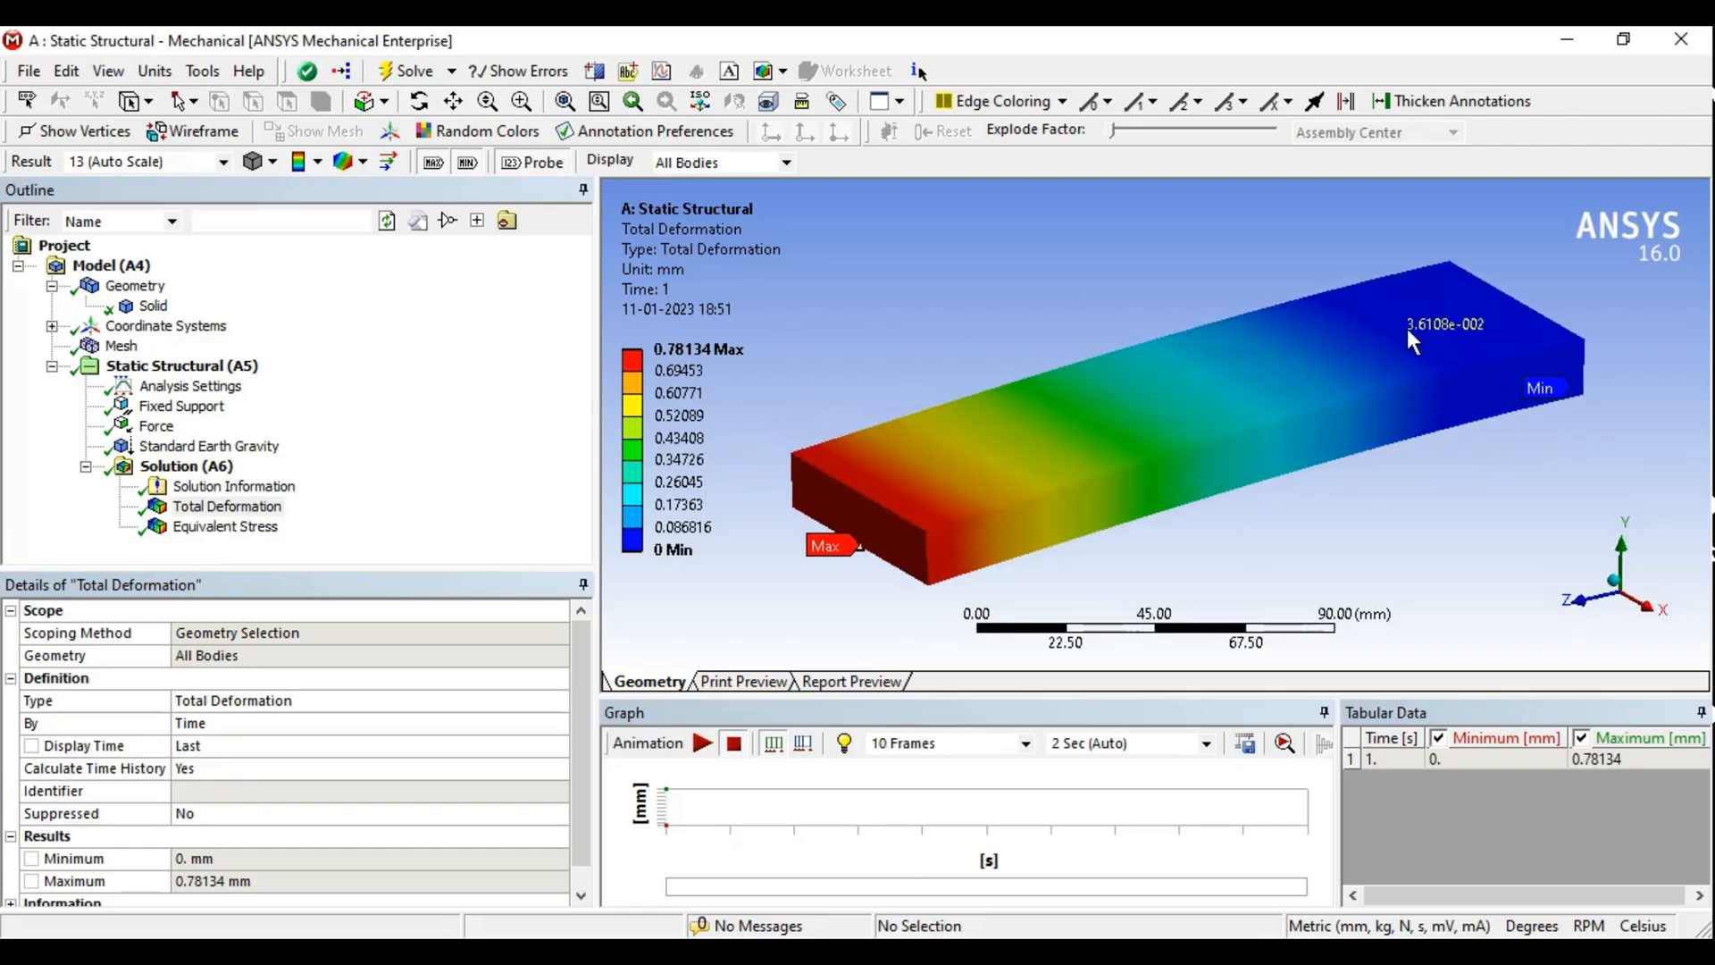
middle_drag(1481, 394, 1444, 393)
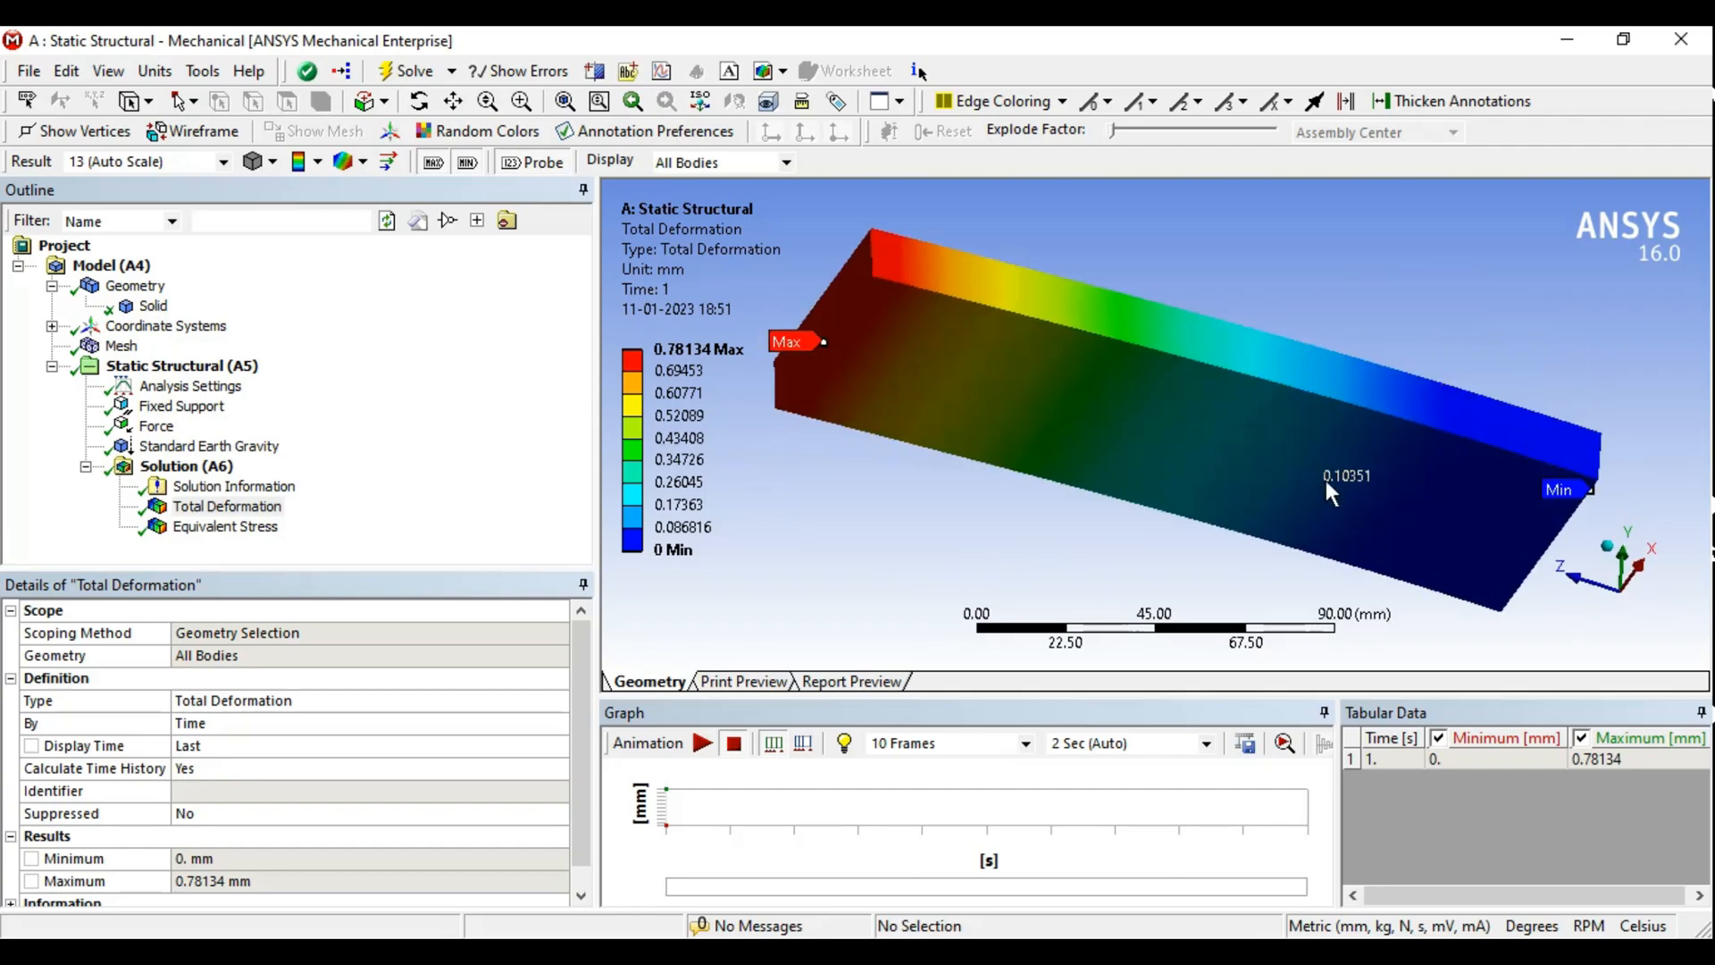
middle_drag(1312, 464, 1268, 460)
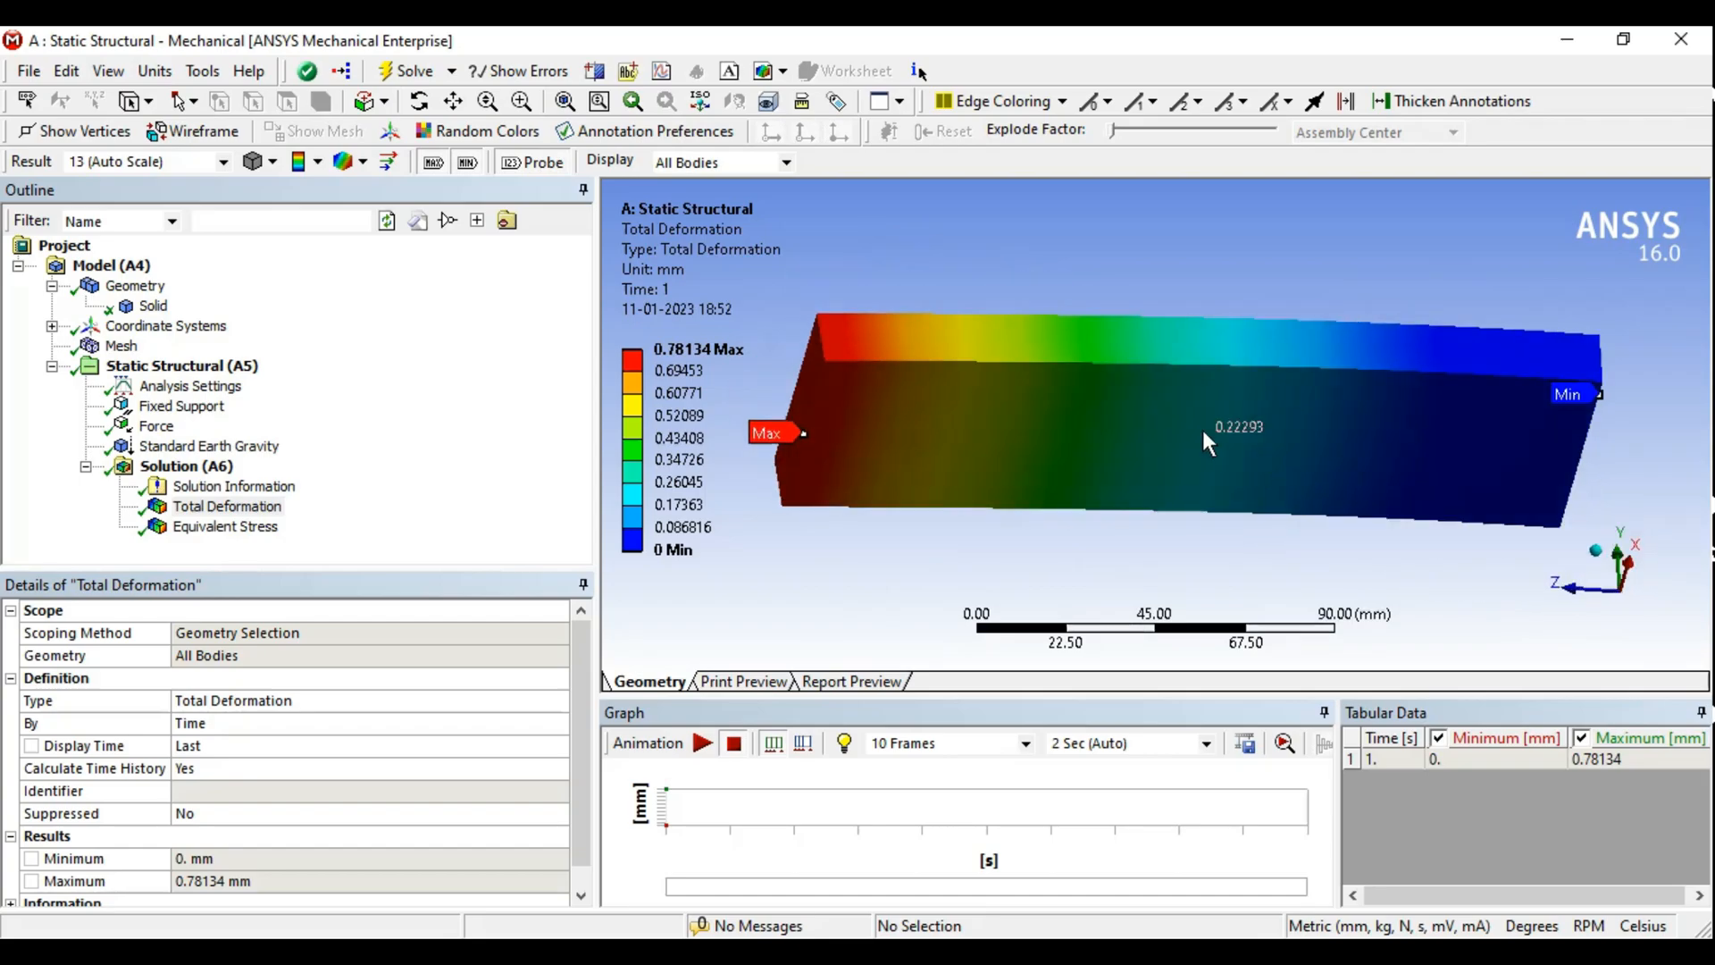
click(1273, 443)
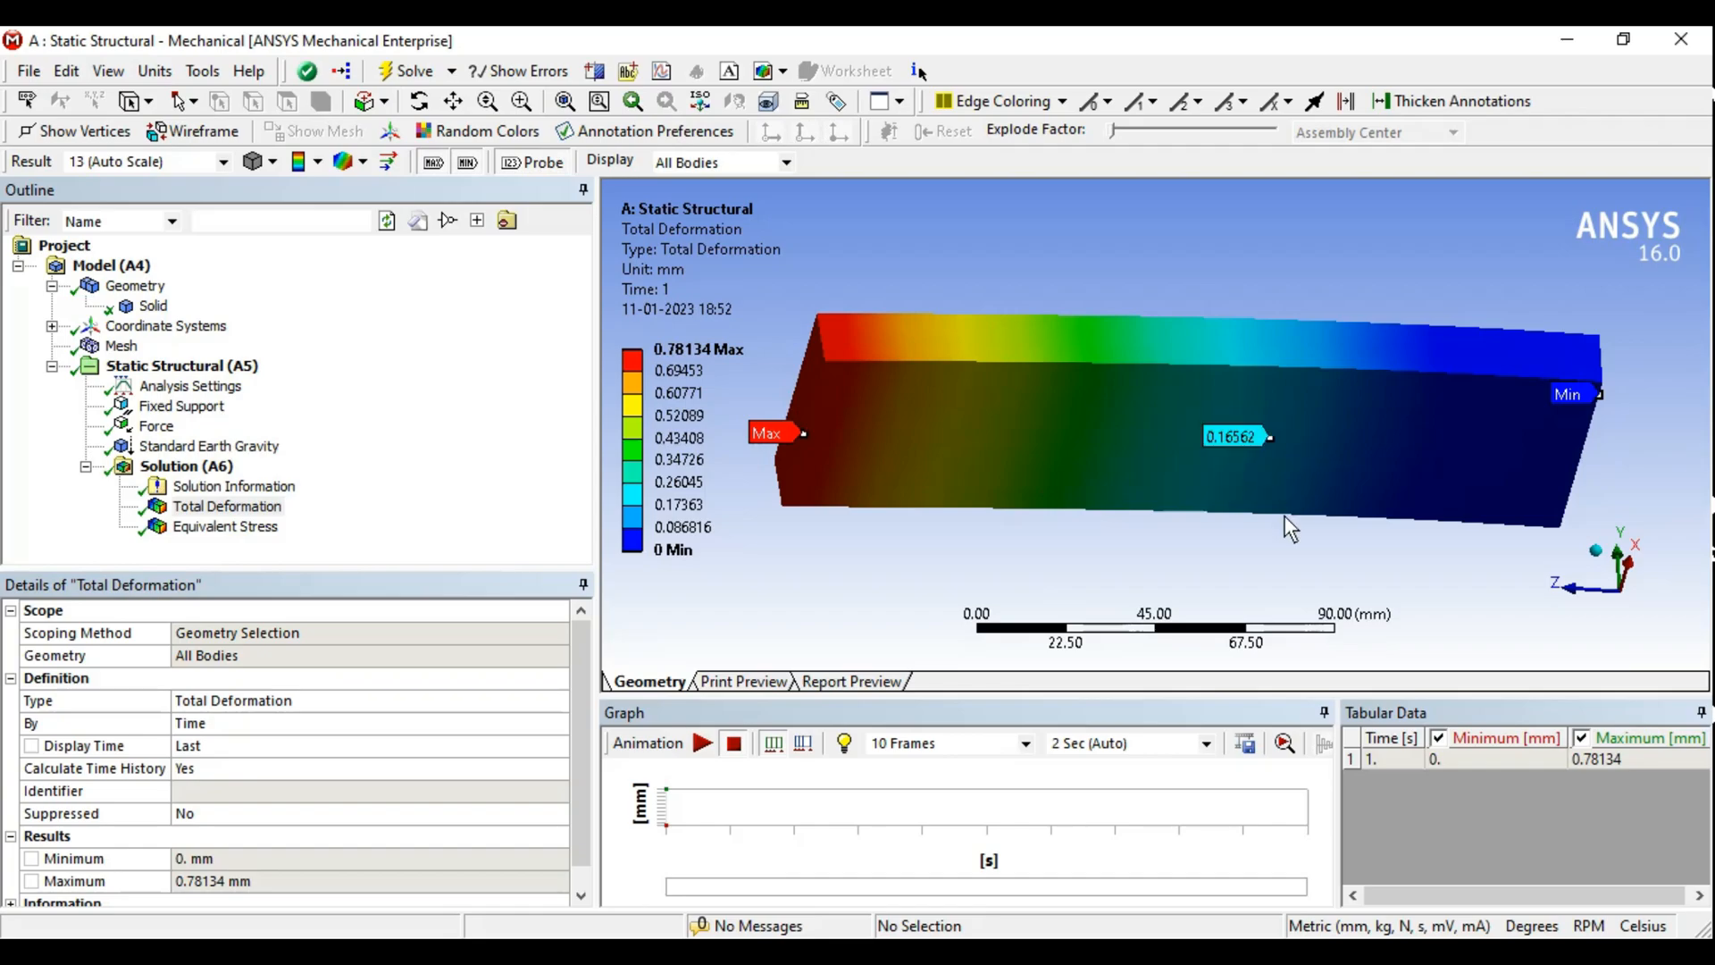
middle_drag(1272, 523, 1294, 559)
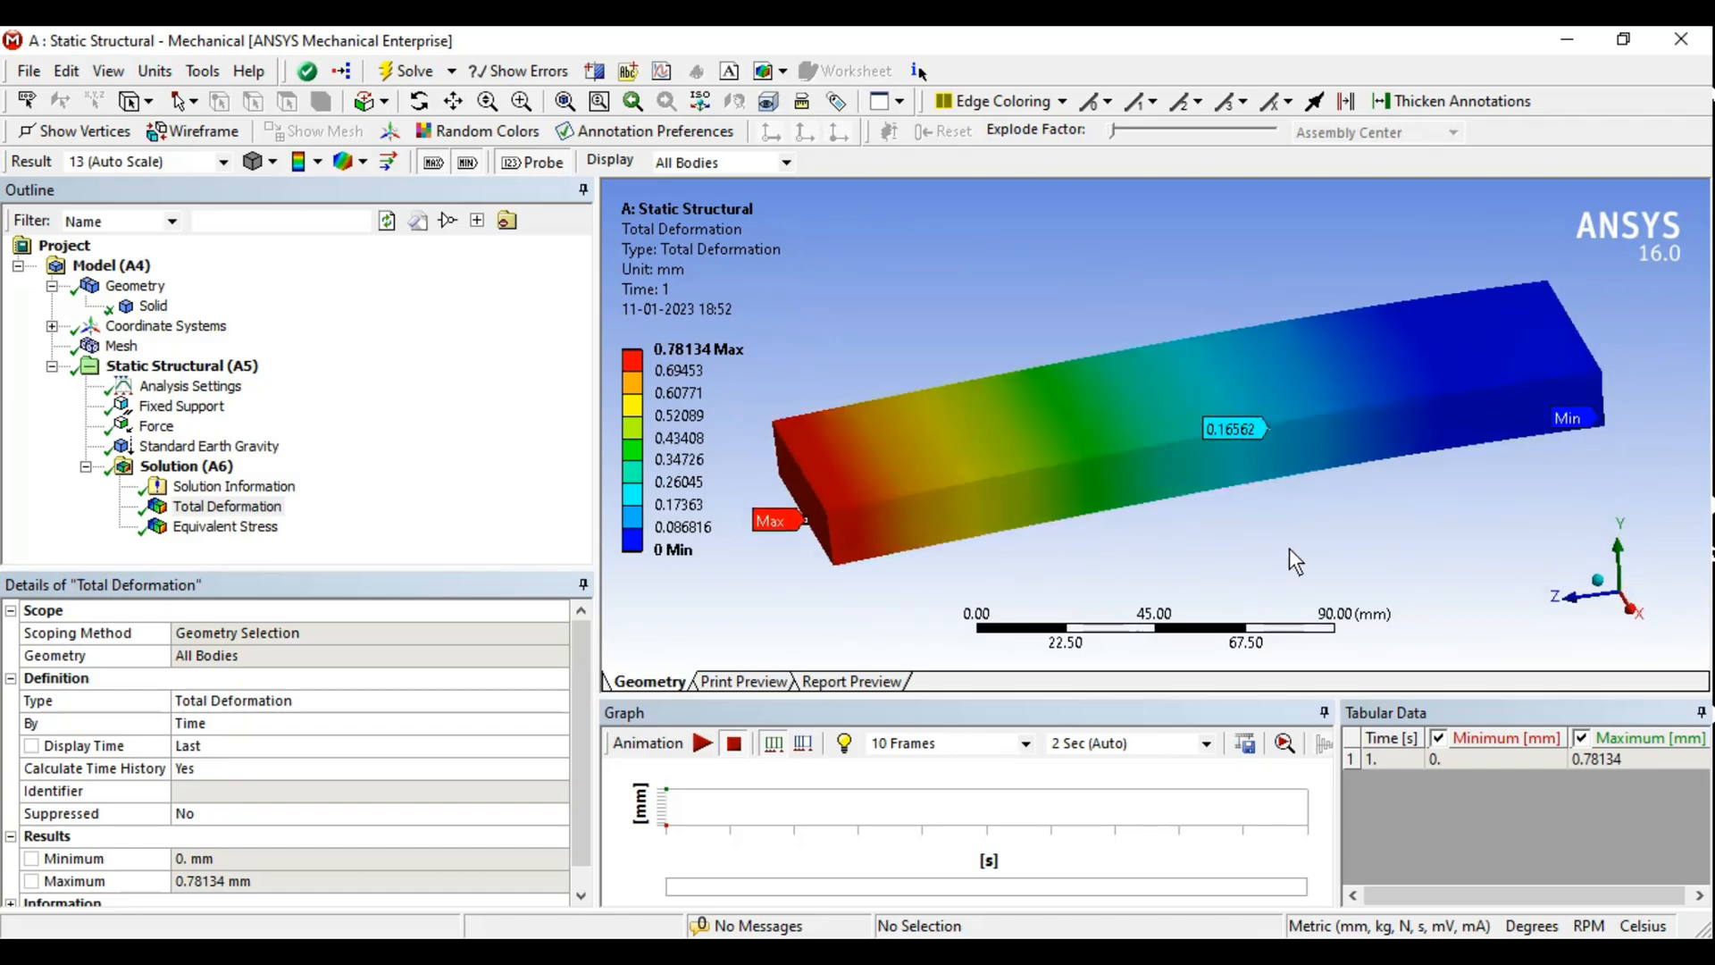
middle_drag(1206, 371, 1255, 376)
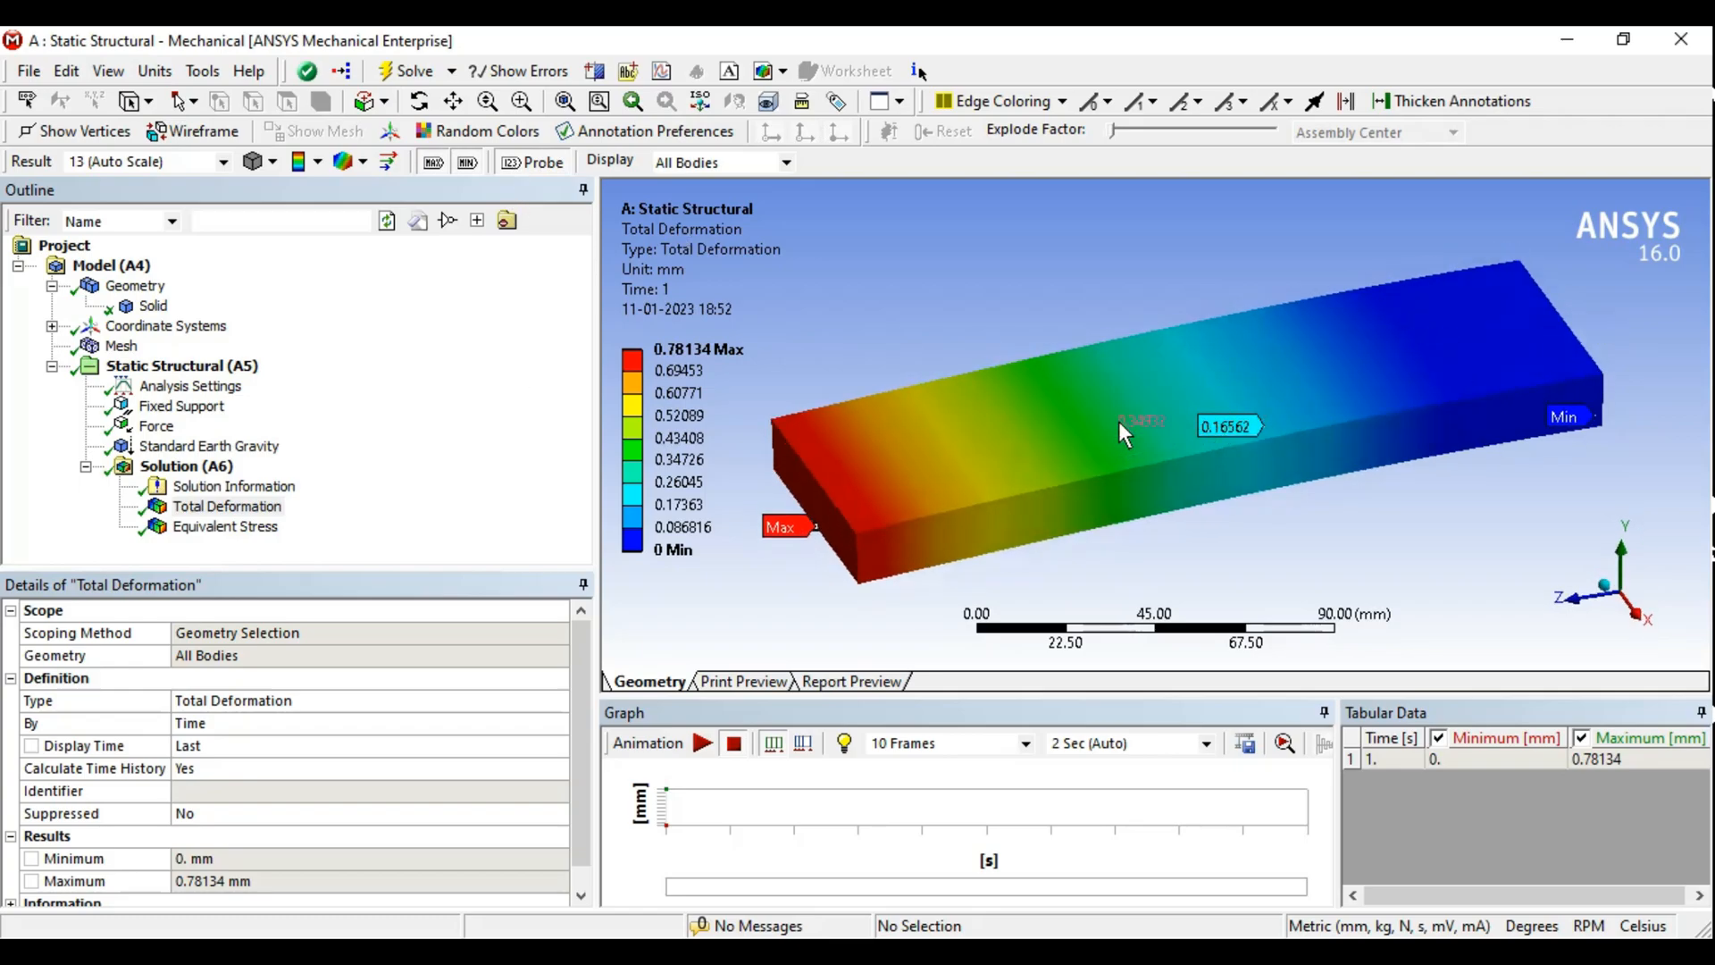
- Probe another total deformation value on the bar's top face and reorient the bar in the view
middle_drag(1124, 435, 1141, 431)
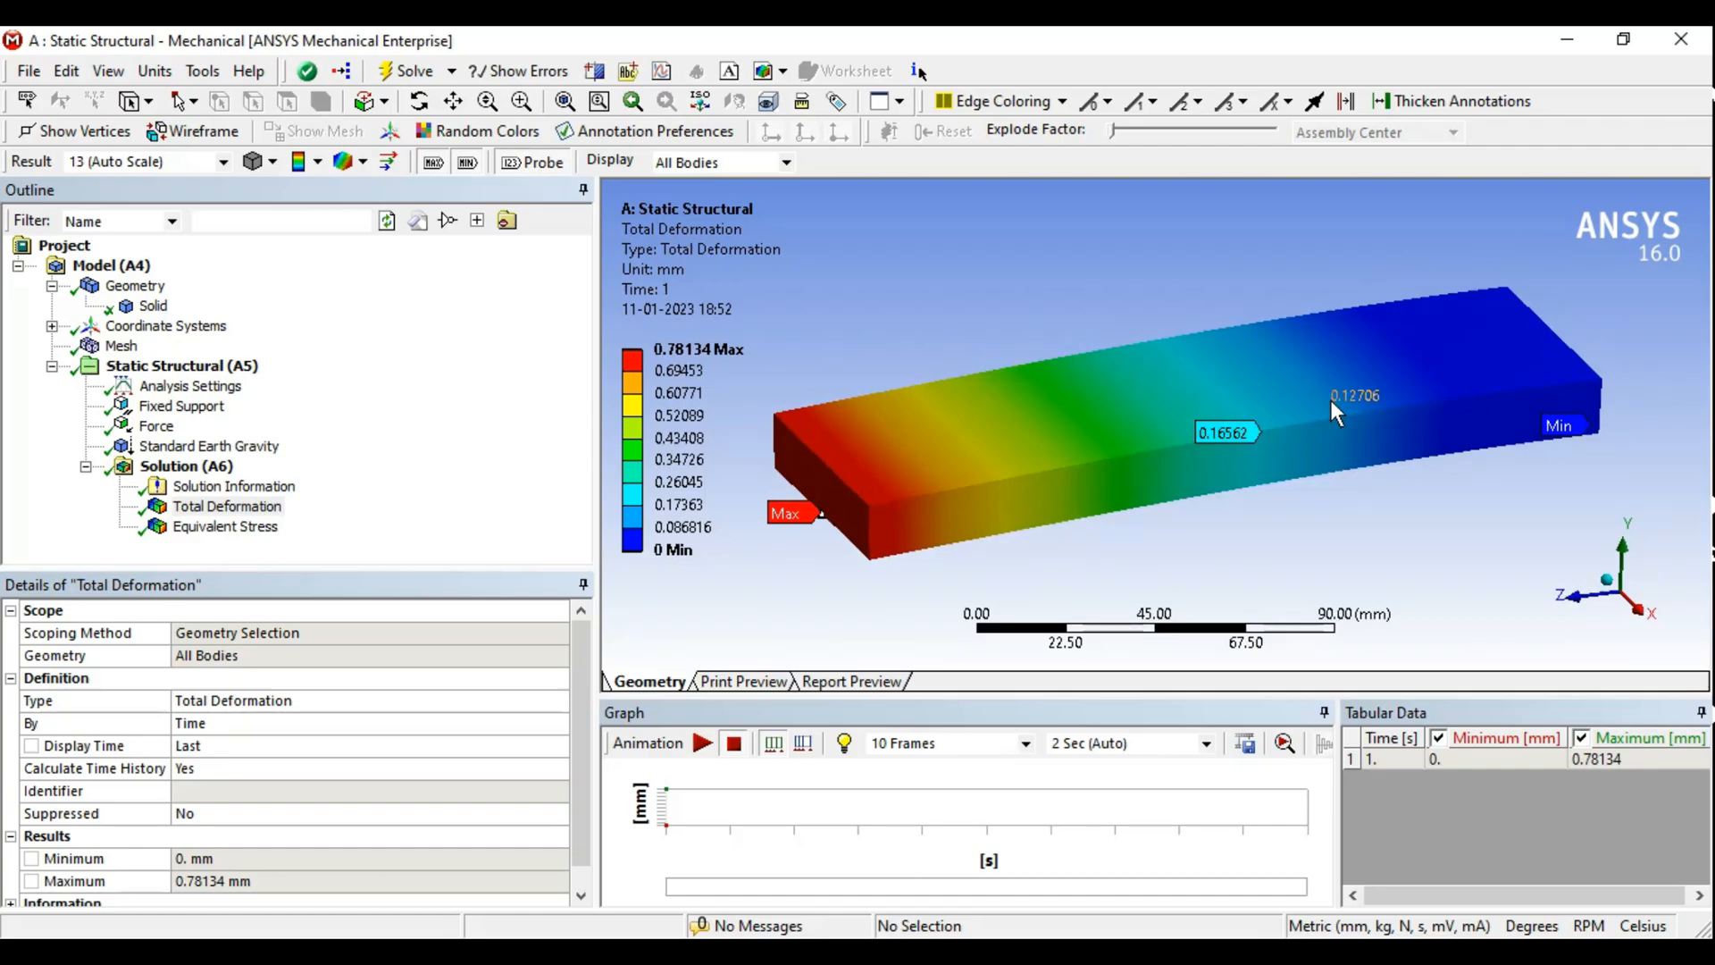
ctrl+middle_drag(1121, 447, 1204, 446)
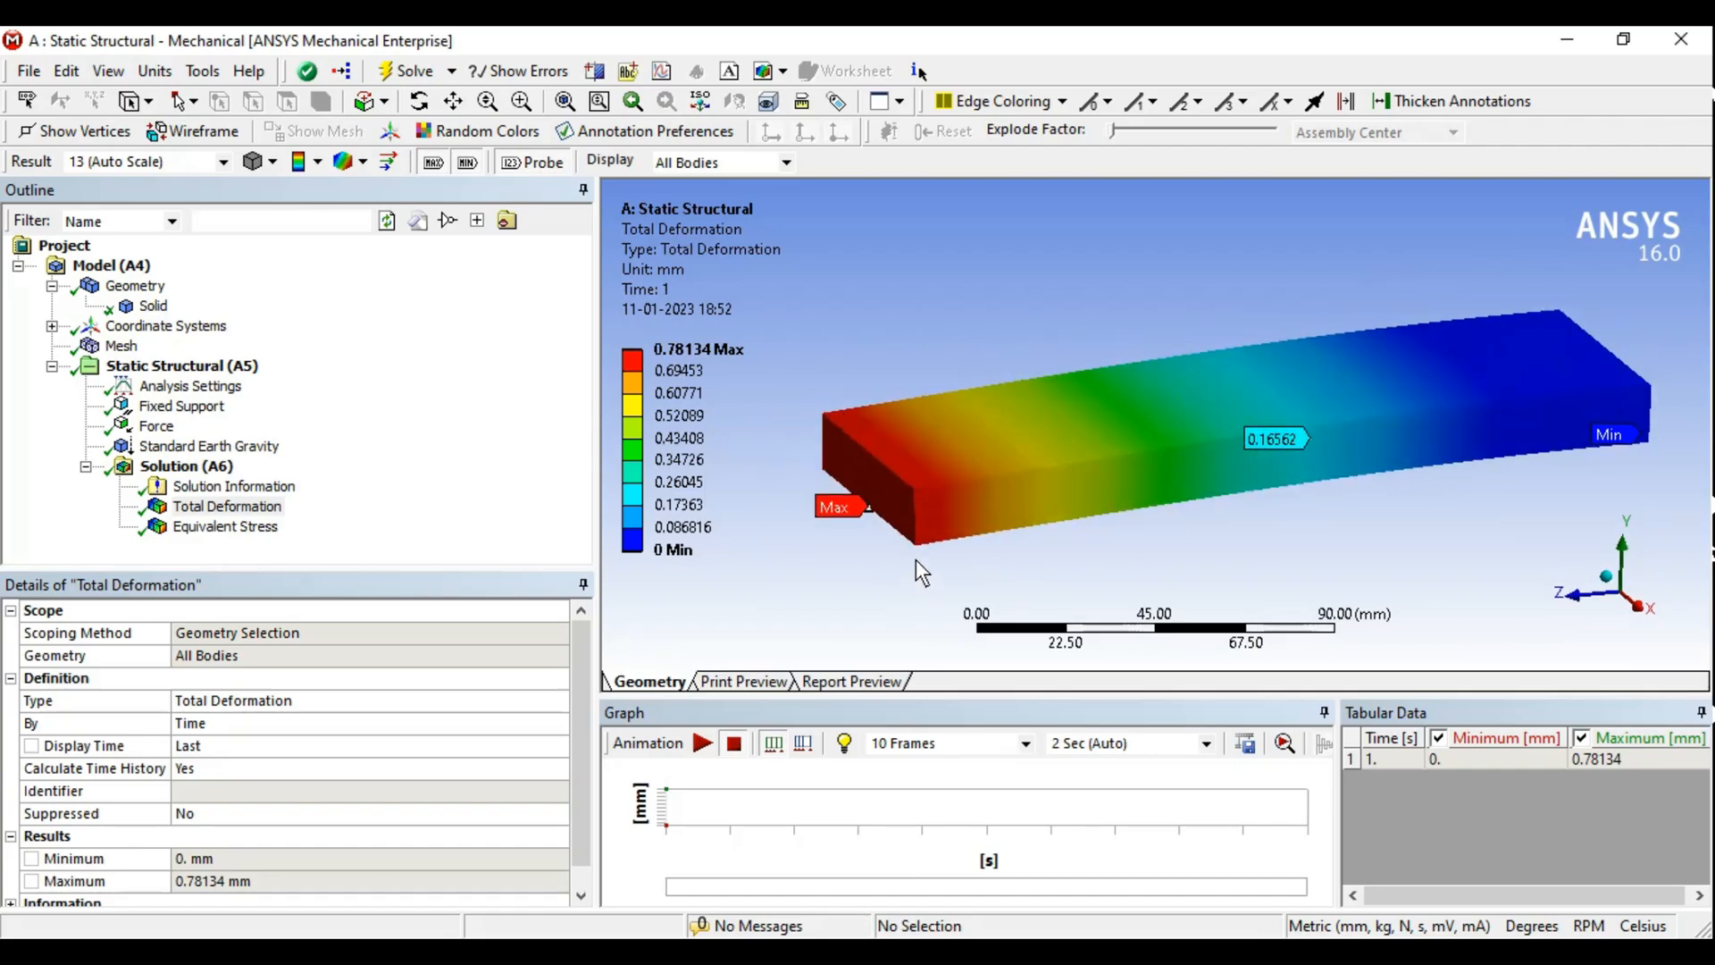
mouse_move(1176, 456)
middle_down()
mouse_move(1155, 448)
mouse_move(1184, 462)
middle_up()
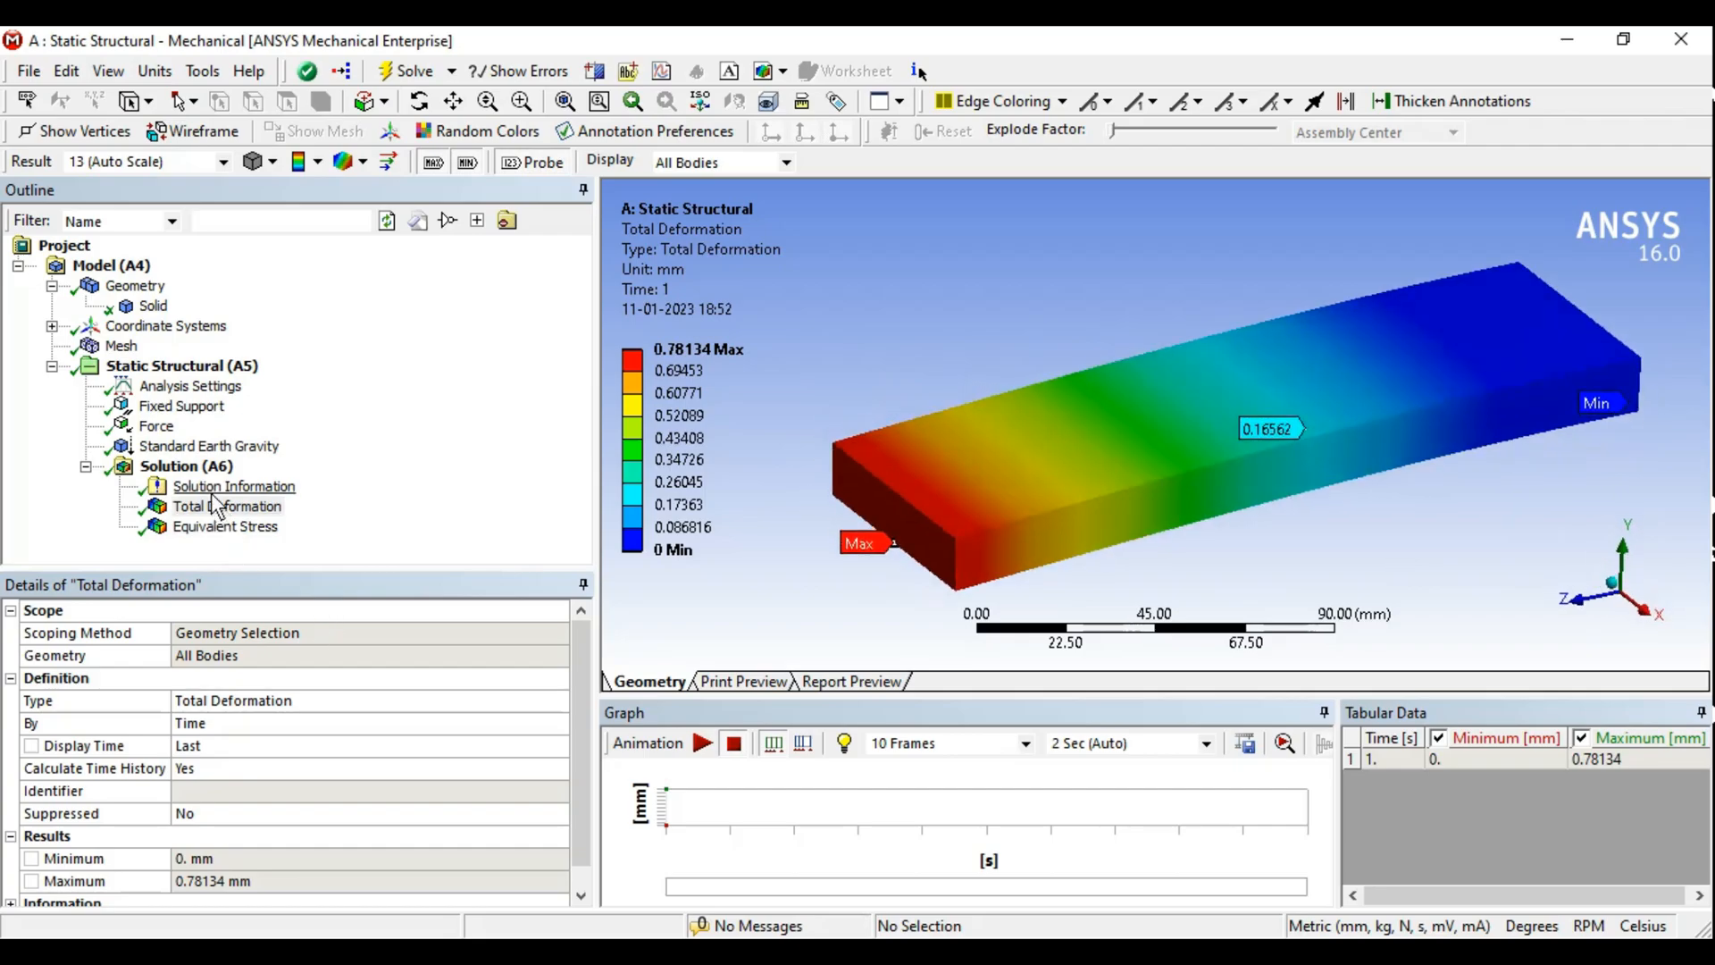
- Review the analysis settings, then examine the solver output log under Solution Information
click(173, 391)
mouse_move(589, 684)
mouse_down()
mouse_move(584, 740)
mouse_move(577, 657)
mouse_up()
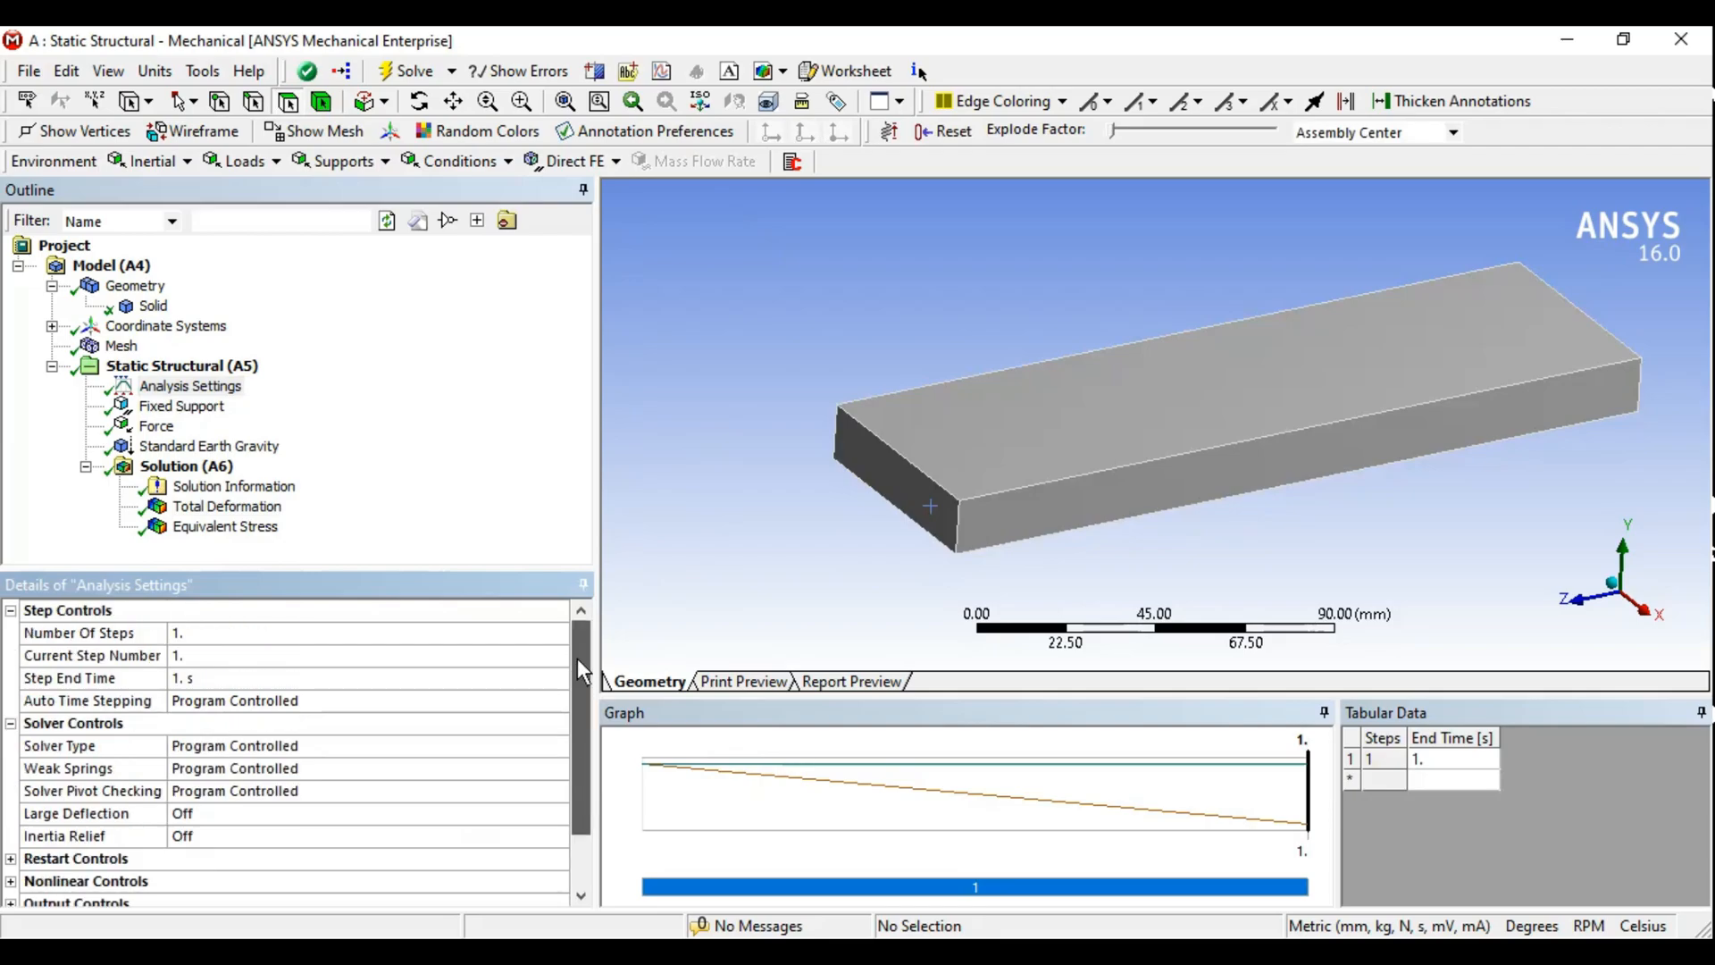
click(244, 489)
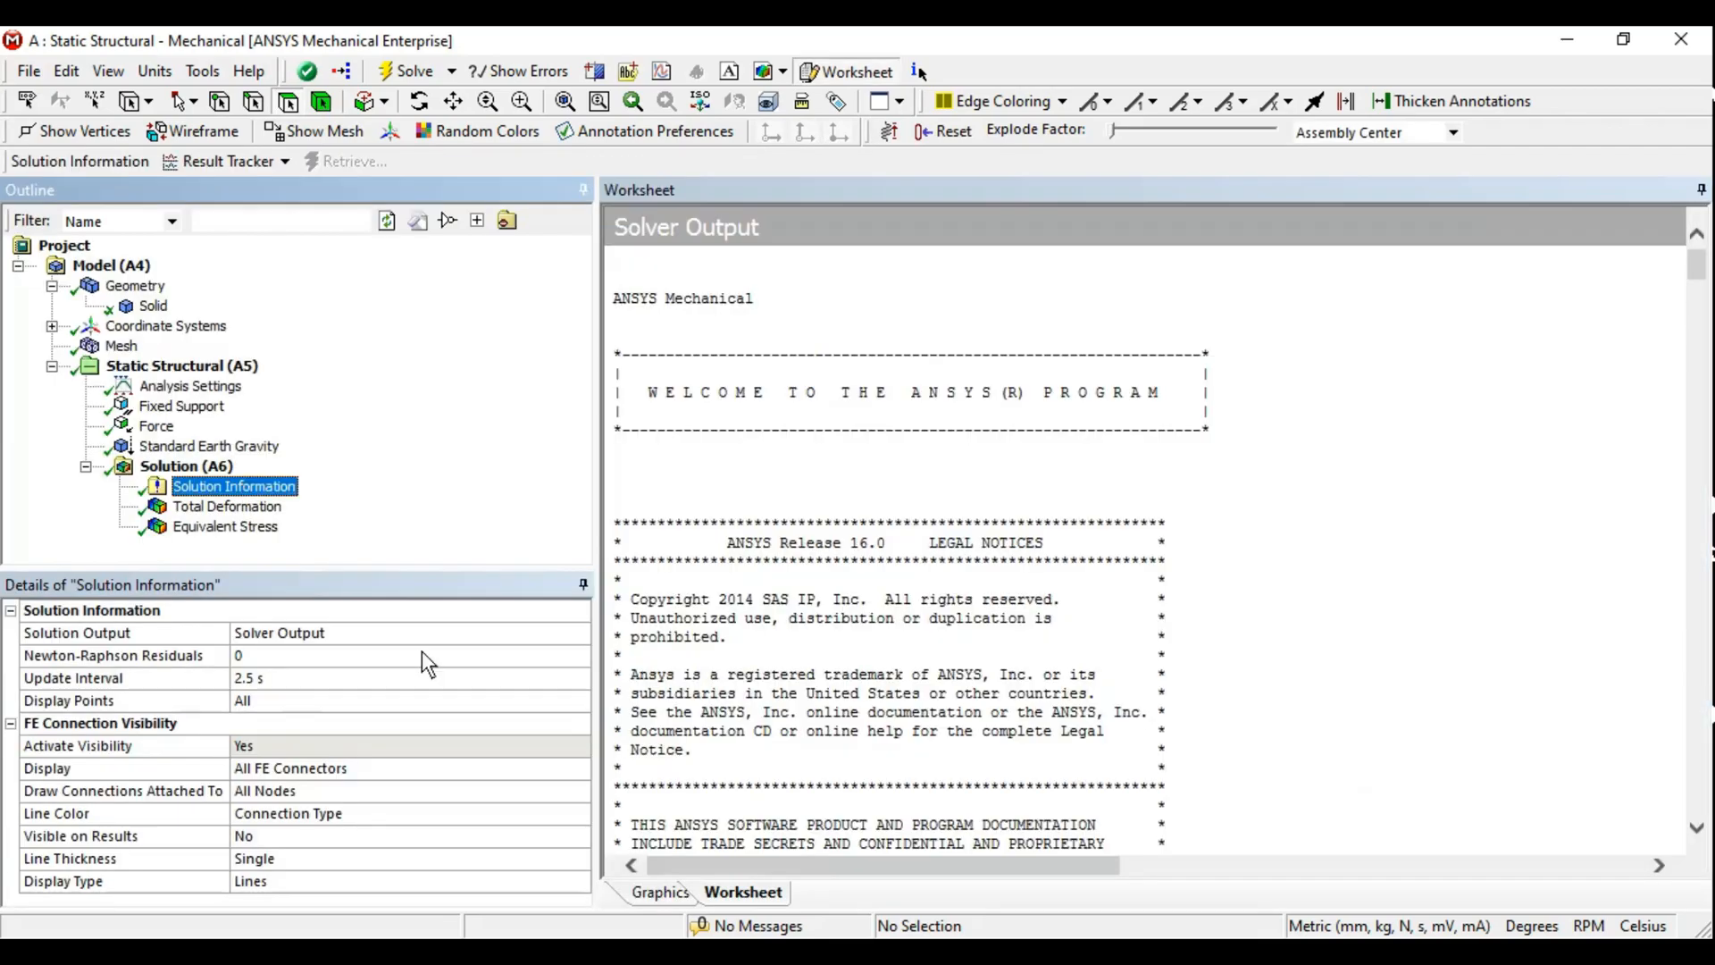
drag(398, 568, 396, 559)
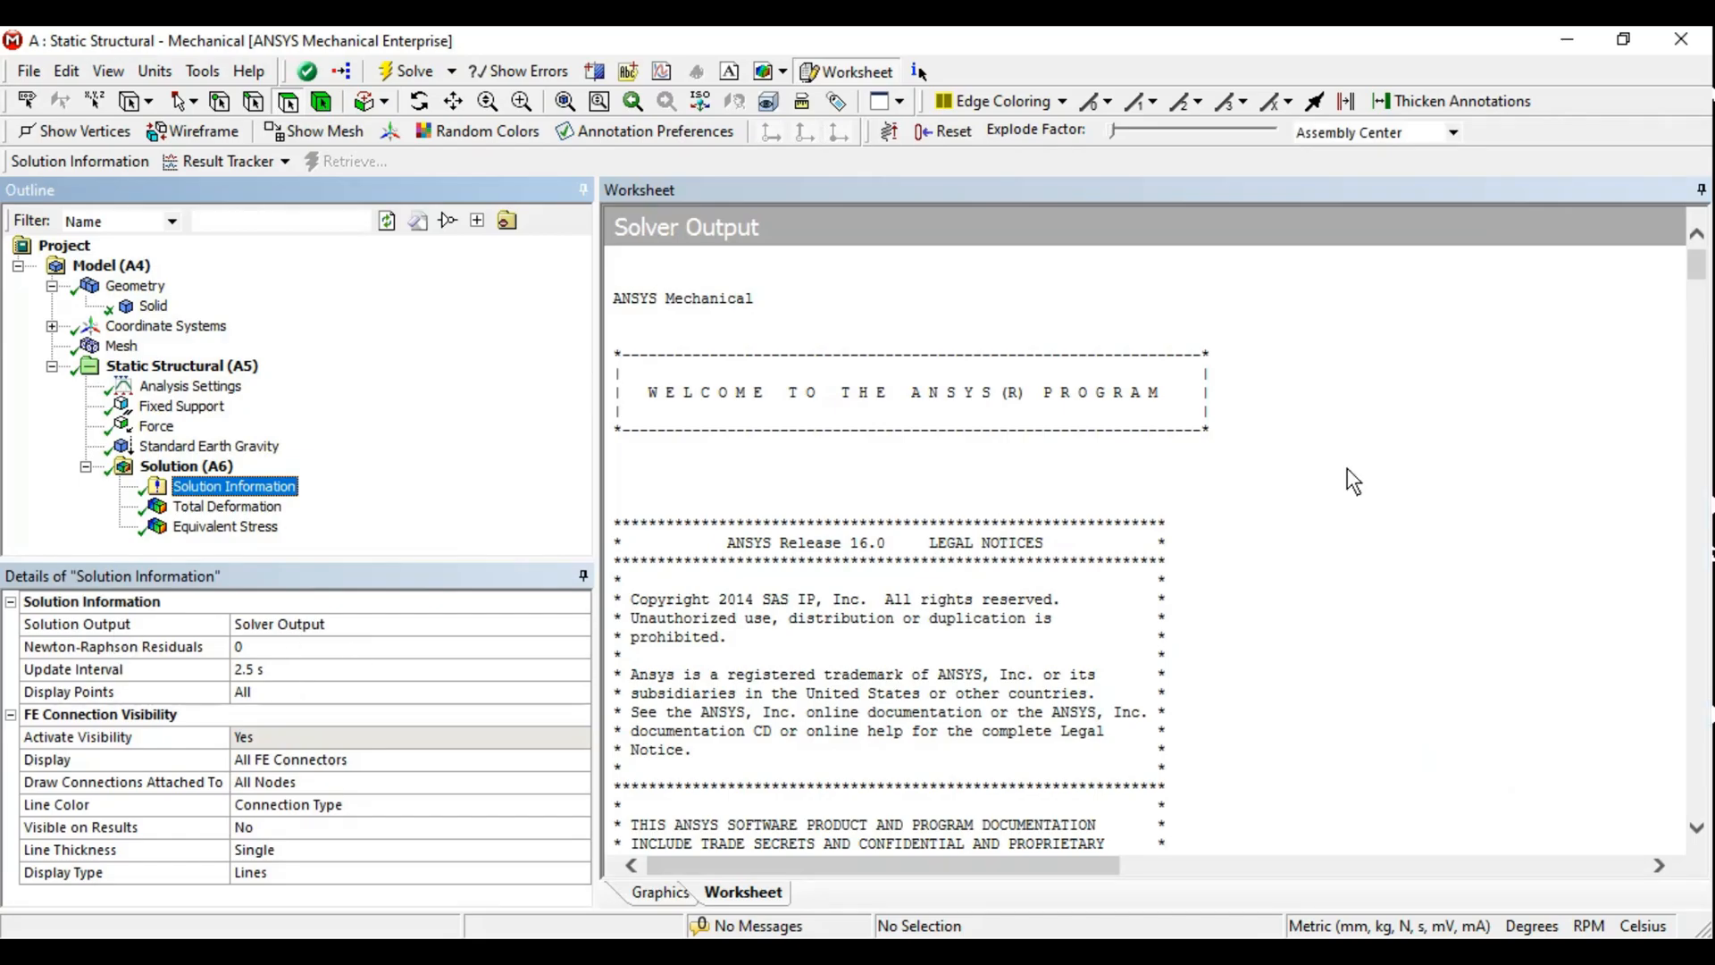
click(1306, 504)
drag(1706, 273, 1702, 820)
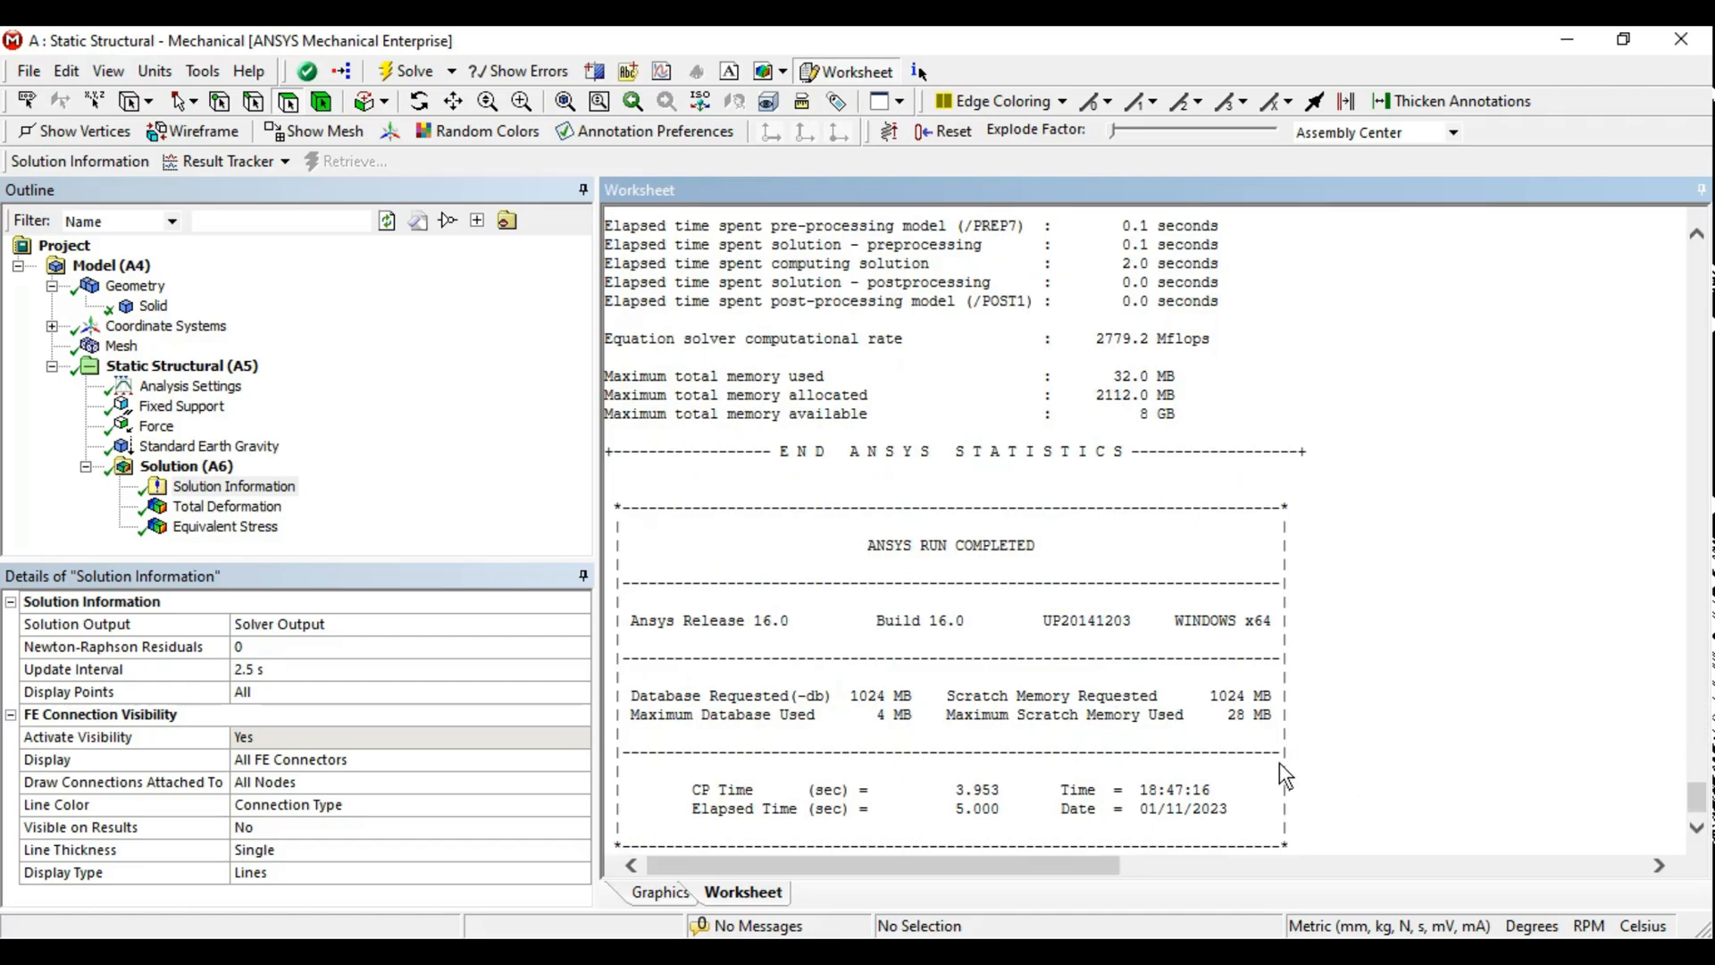
scroll(1449, 737, up, 9)
scroll(1449, 737, up, 20)
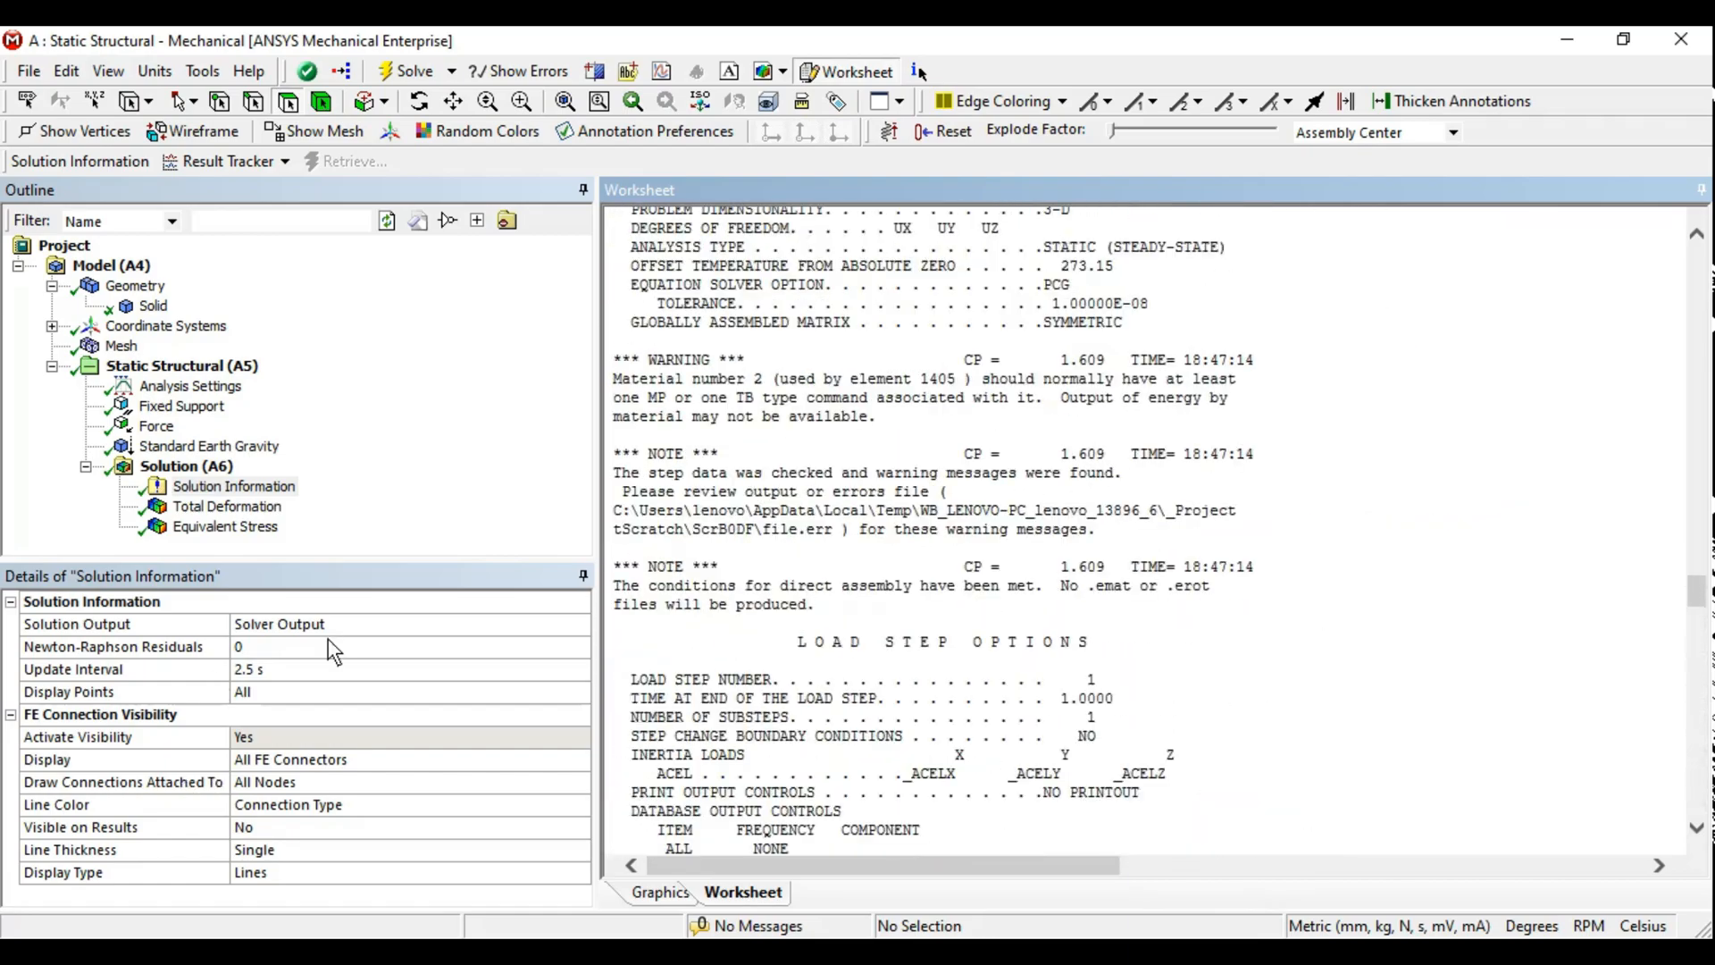
- Open the Solution Output choices for Solution Information
click(304, 629)
click(580, 624)
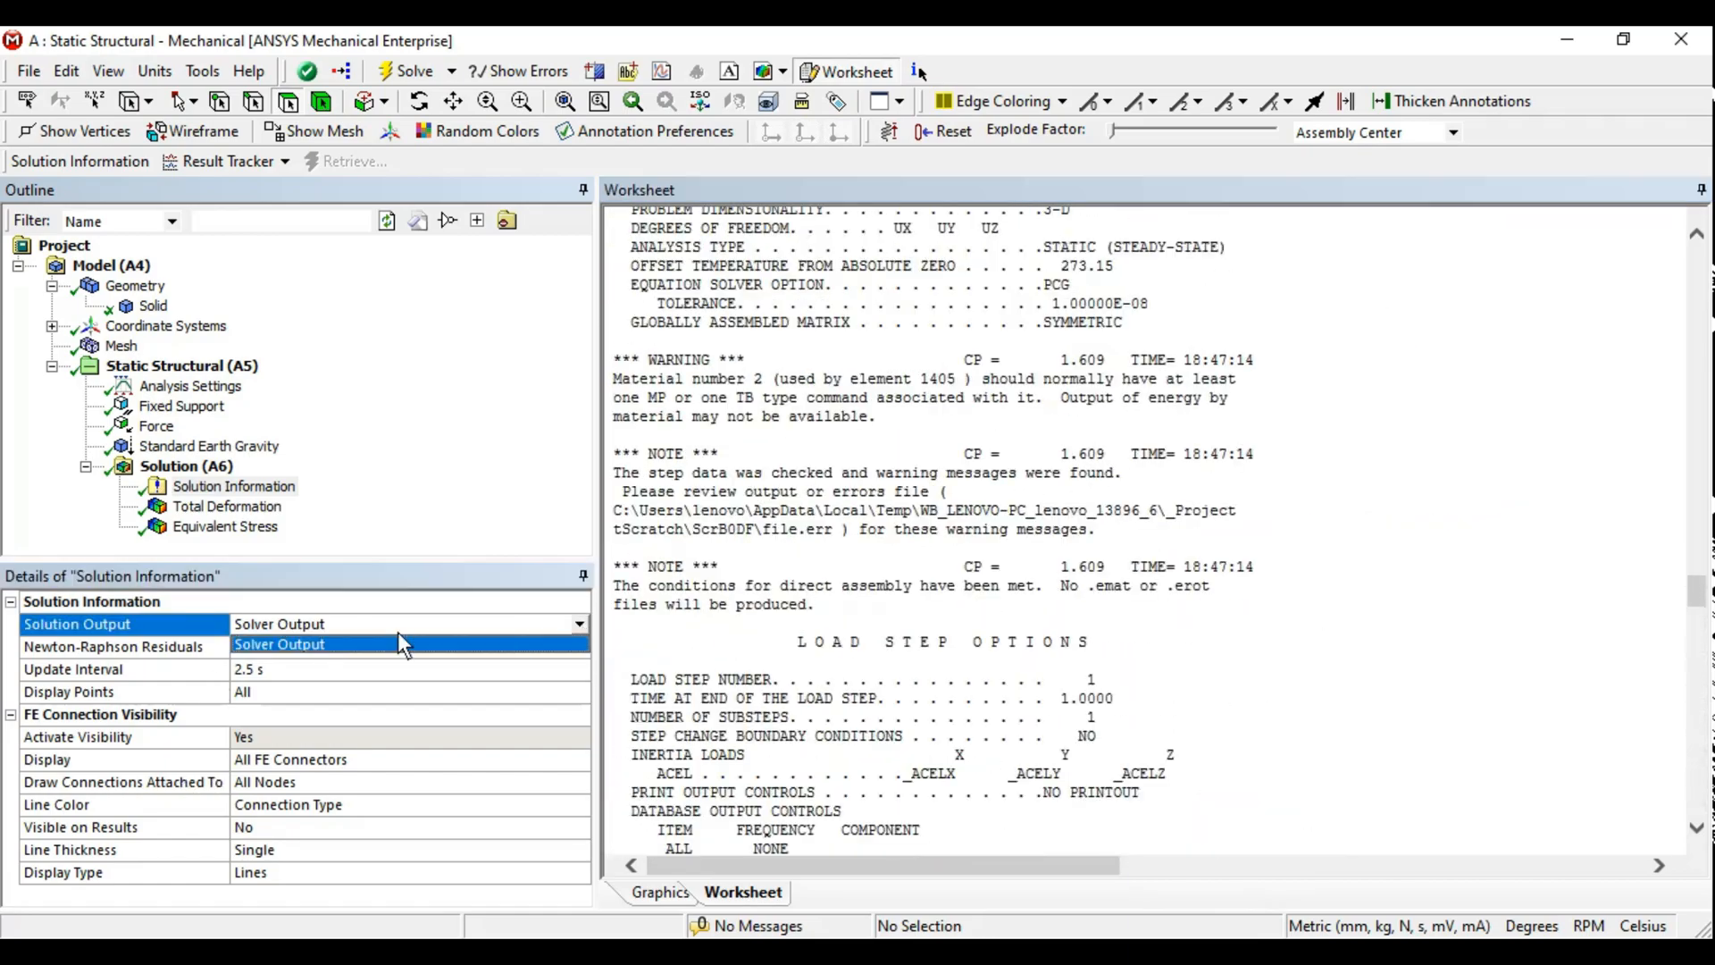